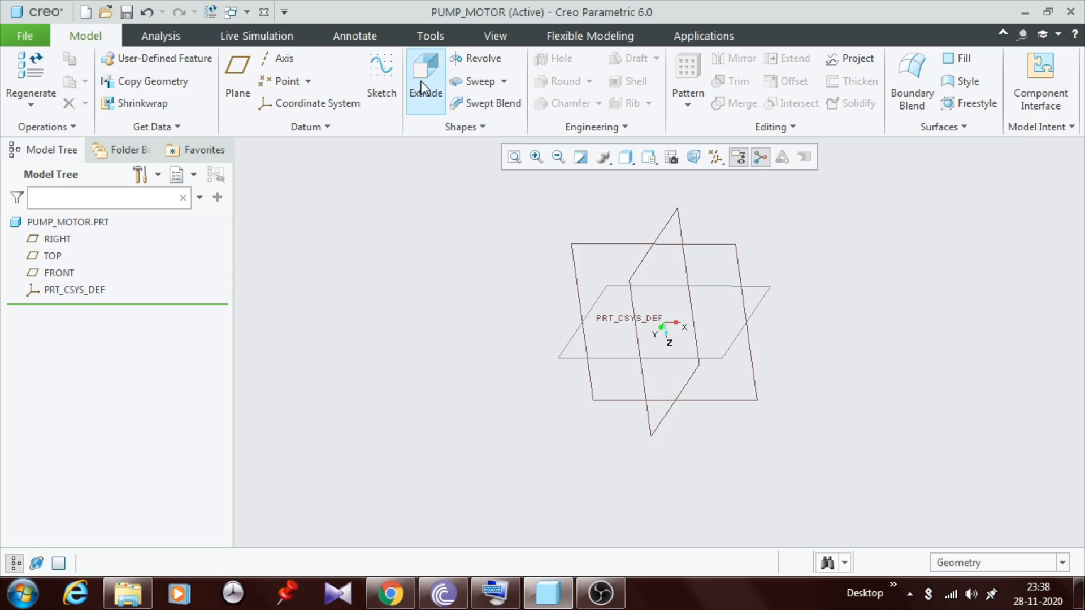
# Step: Start an extrusion on the TOP plane and sketch a circle about 664 in diameter centred on the origin
pyautogui.click(422, 89)
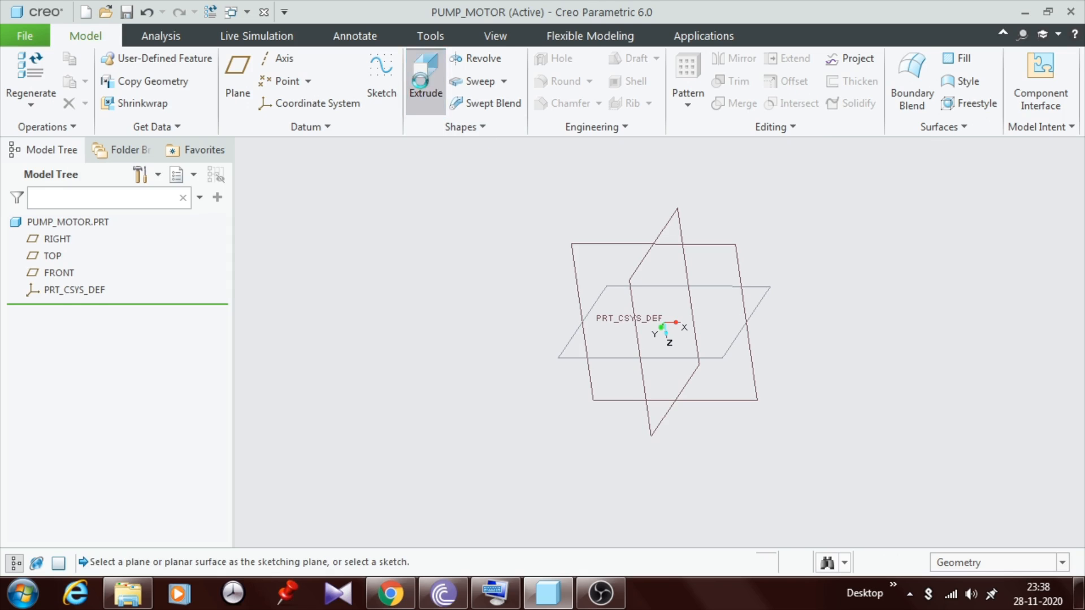
pyautogui.click(580, 244)
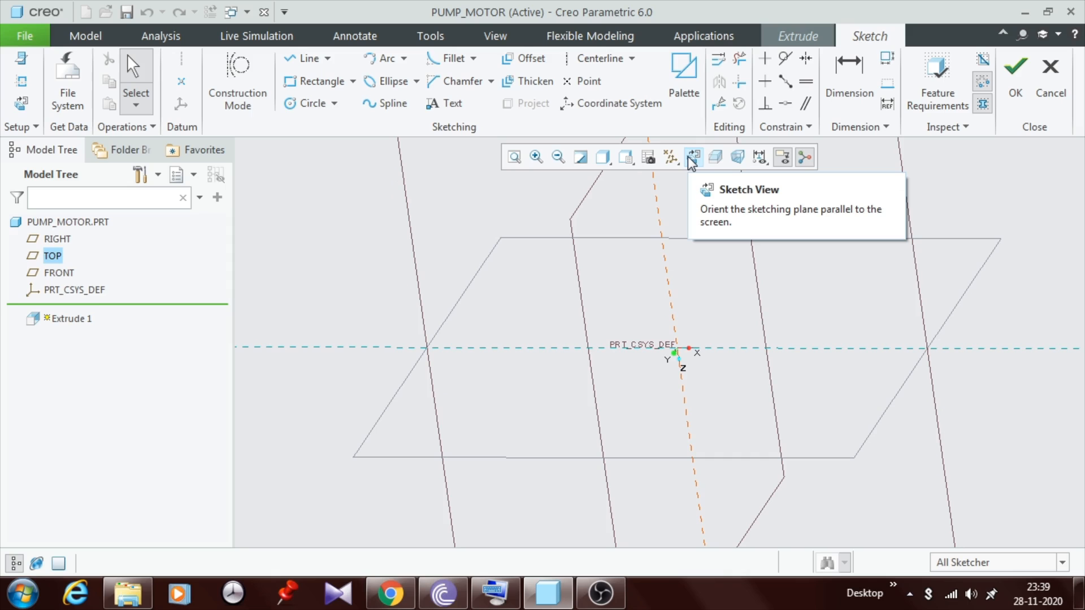
pyautogui.click(692, 157)
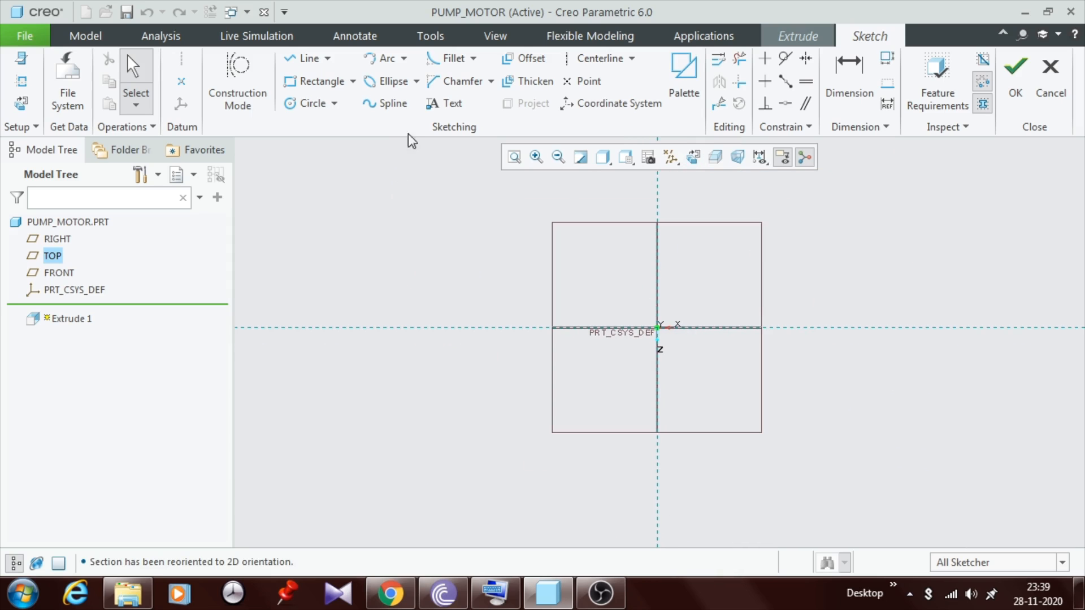
pyautogui.click(335, 104)
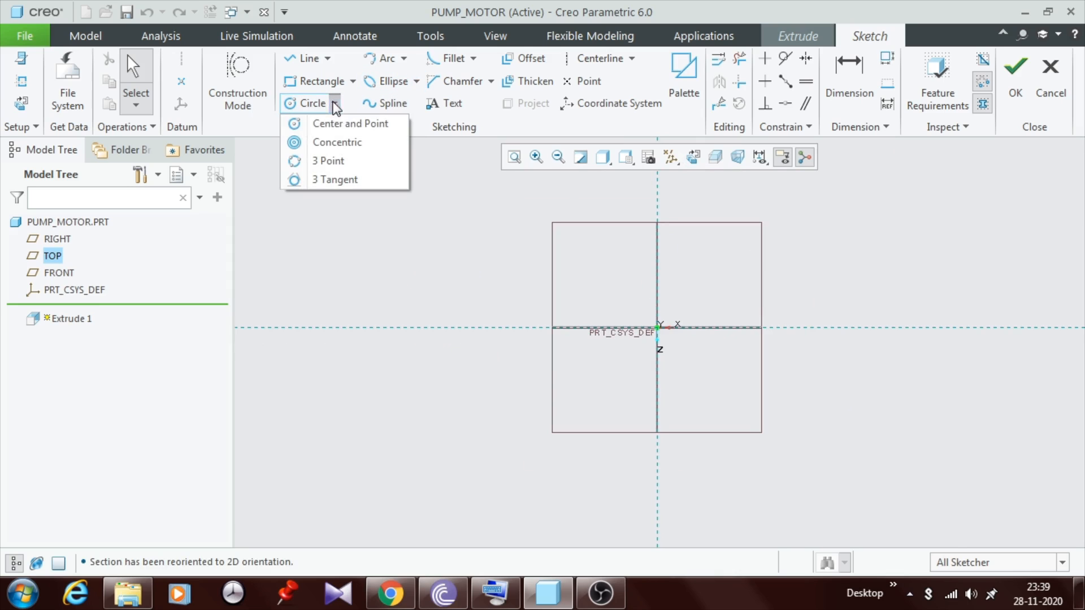
pyautogui.click(342, 126)
pyautogui.click(657, 327)
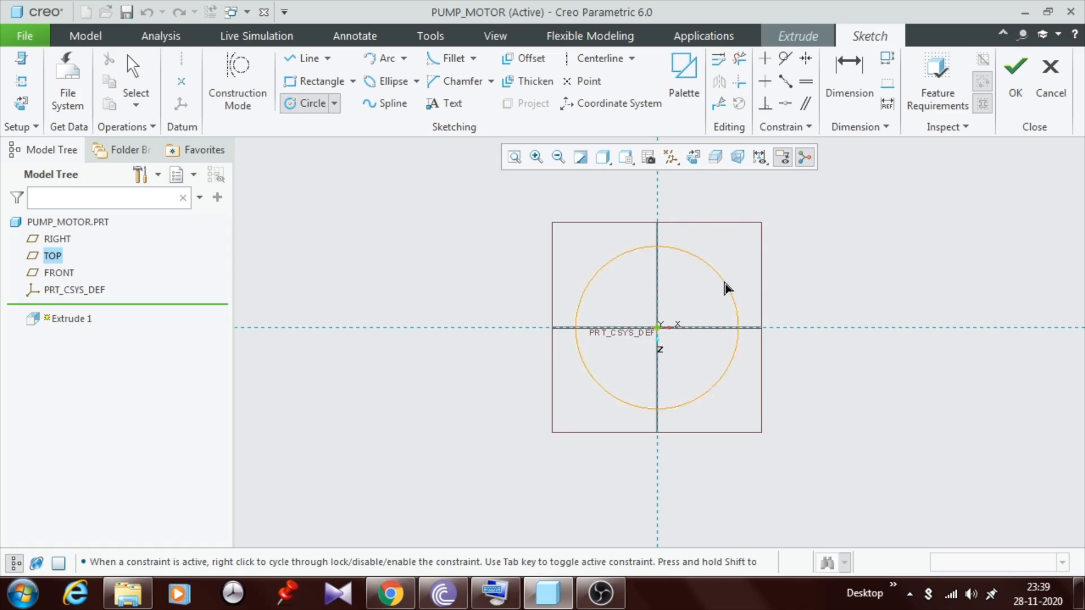
pyautogui.click(770, 256)
pyautogui.middleClick(511, 222)
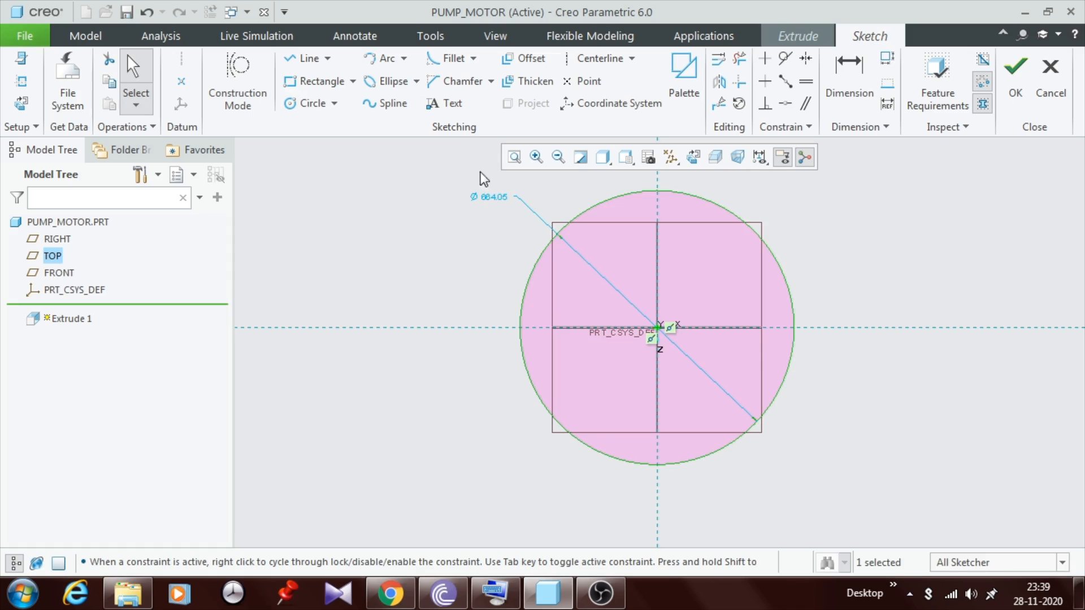
# Step: Set the circle's diameter to 300 and finish the sketch
pyautogui.doubleClick(490, 197)
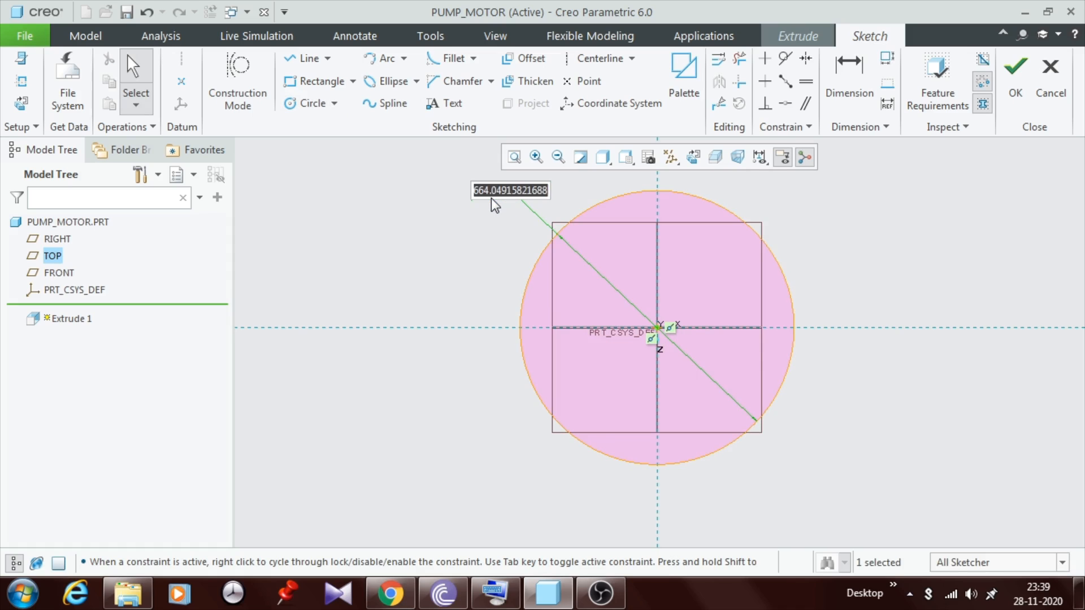
pyautogui.write('300')
pyautogui.press('Return')
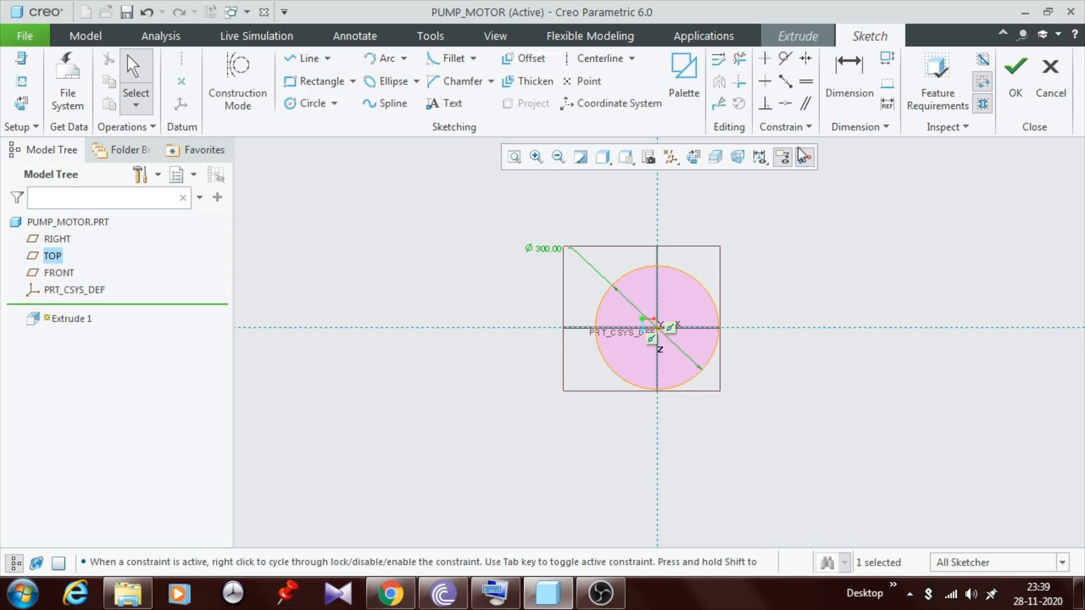
pyautogui.click(1015, 71)
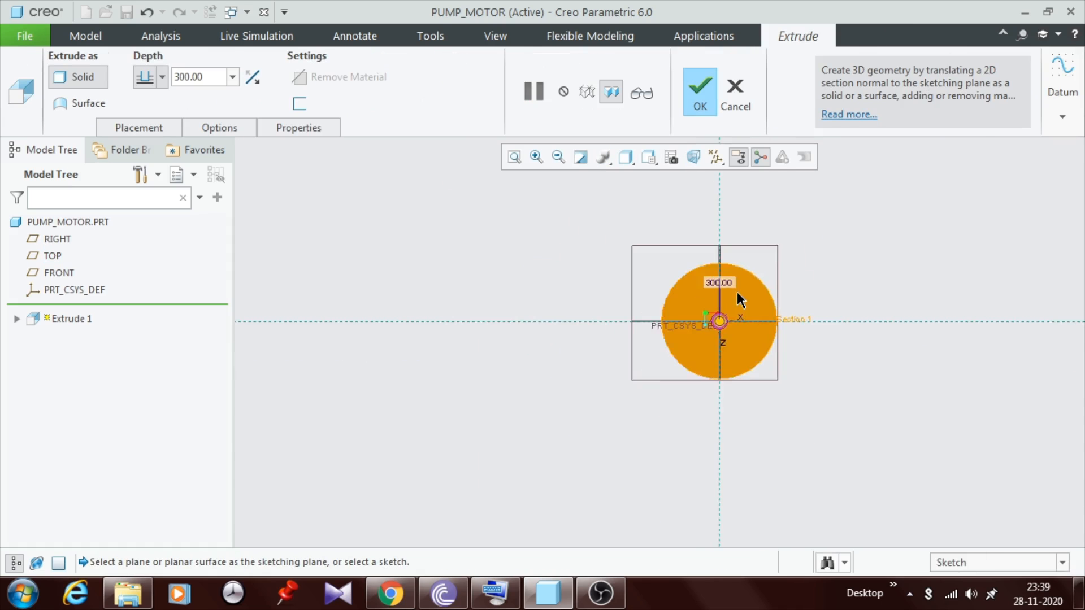
# Step: Extrude the circle symmetrically about the sketch plane to a total depth of 400
pyautogui.click(162, 77)
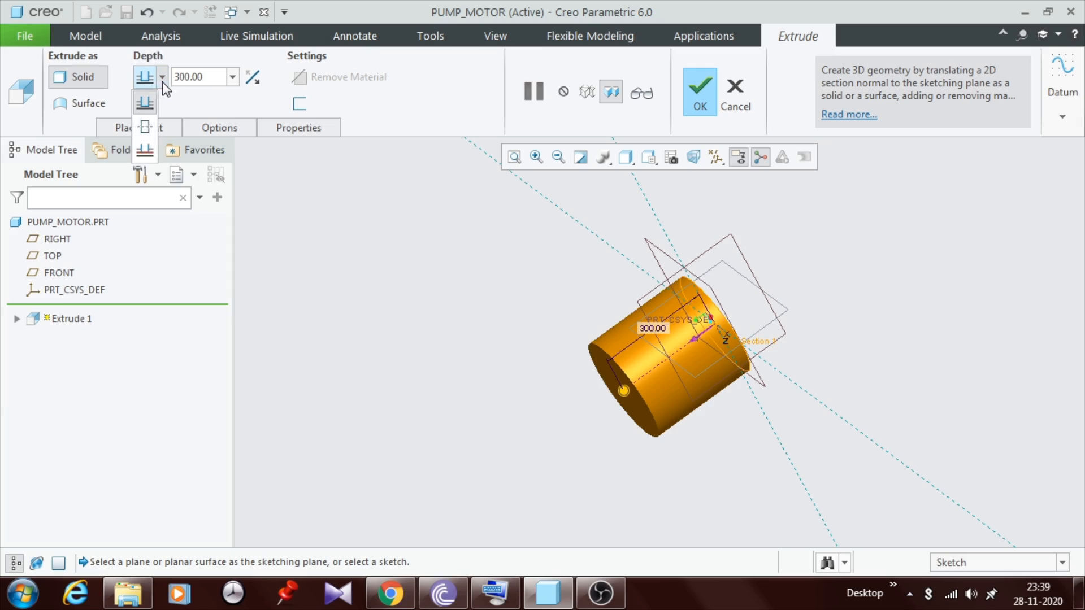
pyautogui.click(146, 128)
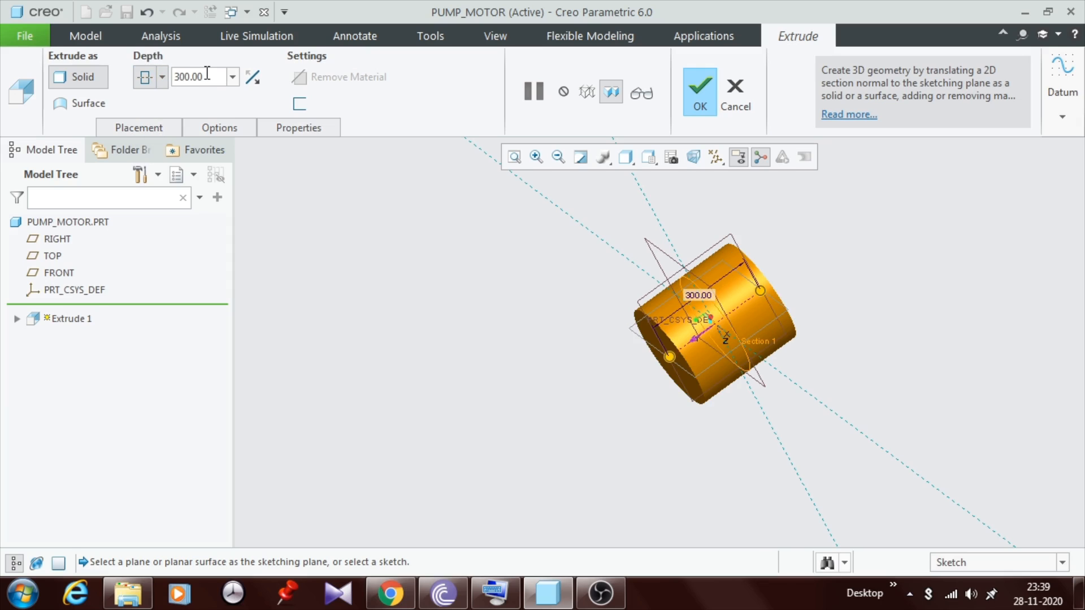
pyautogui.doubleClick(207, 73)
pyautogui.write('400')
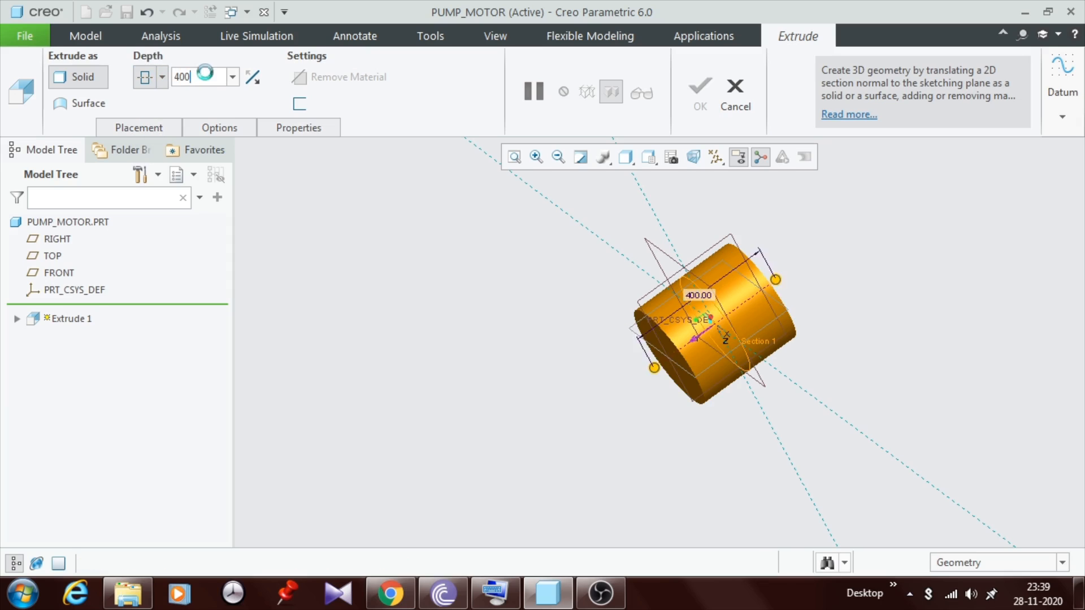
pyautogui.press('Return')
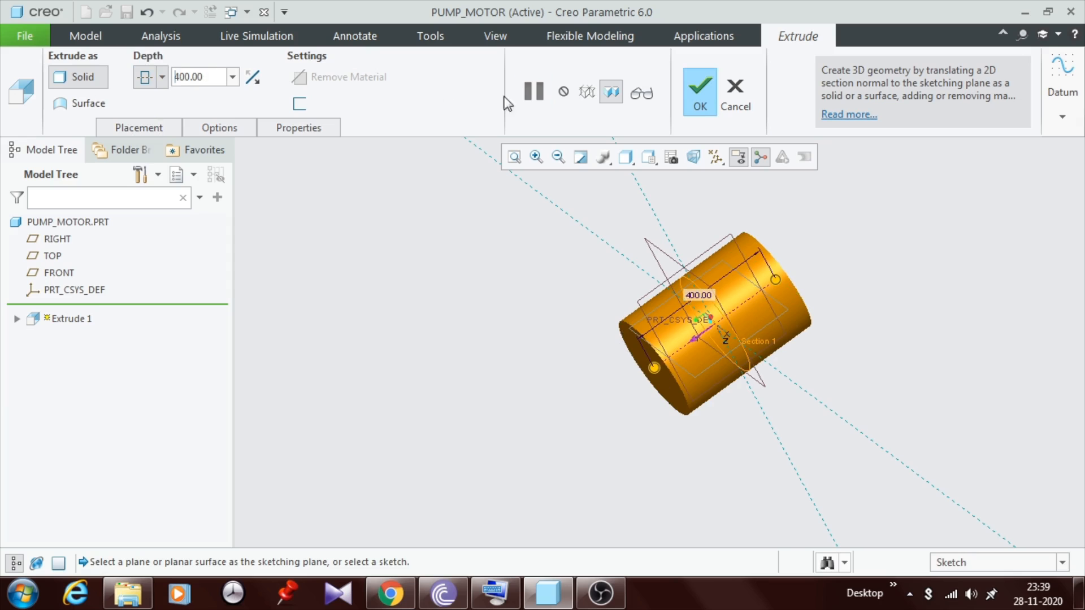
pyautogui.click(700, 102)
# Step: Shell the cylinder with a wall thickness of 10, removing one circular end face
pyautogui.moveTo(622, 297); pyautogui.dragTo(625, 218, button='middle')
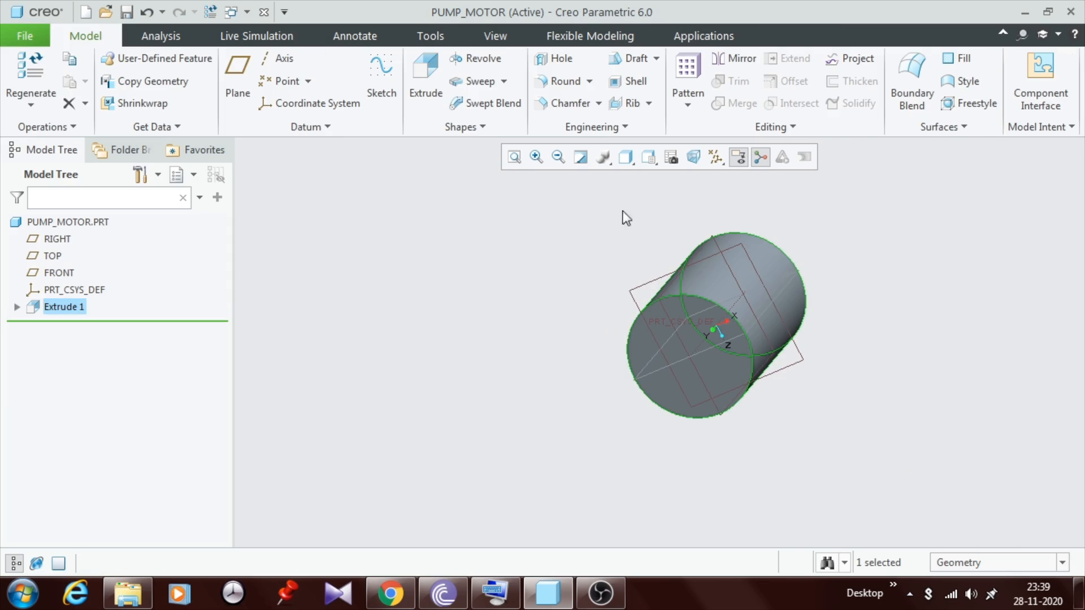
pyautogui.click(609, 84)
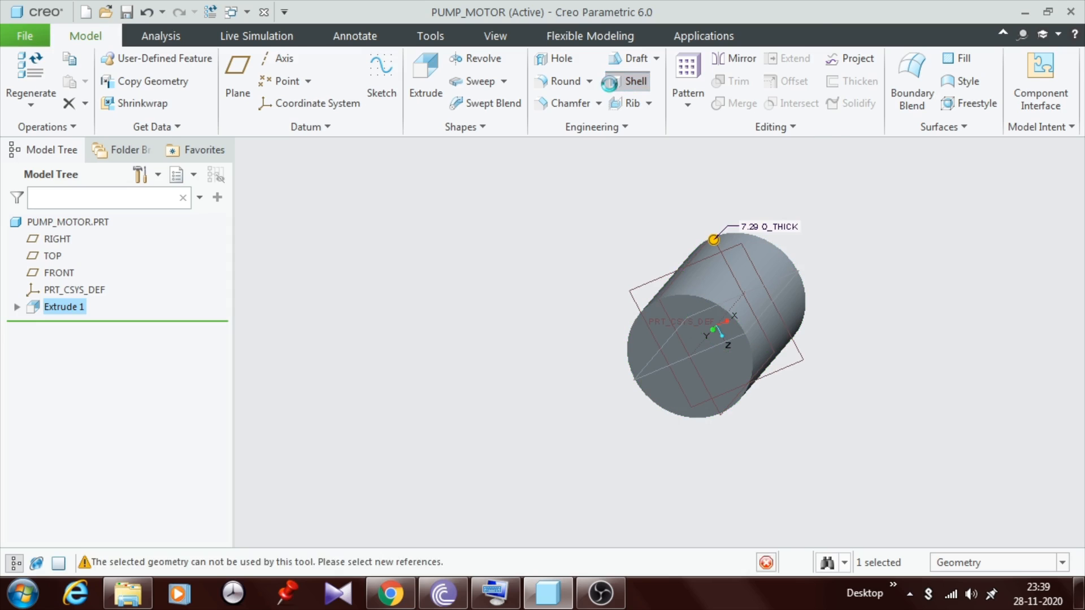
pyautogui.click(684, 314)
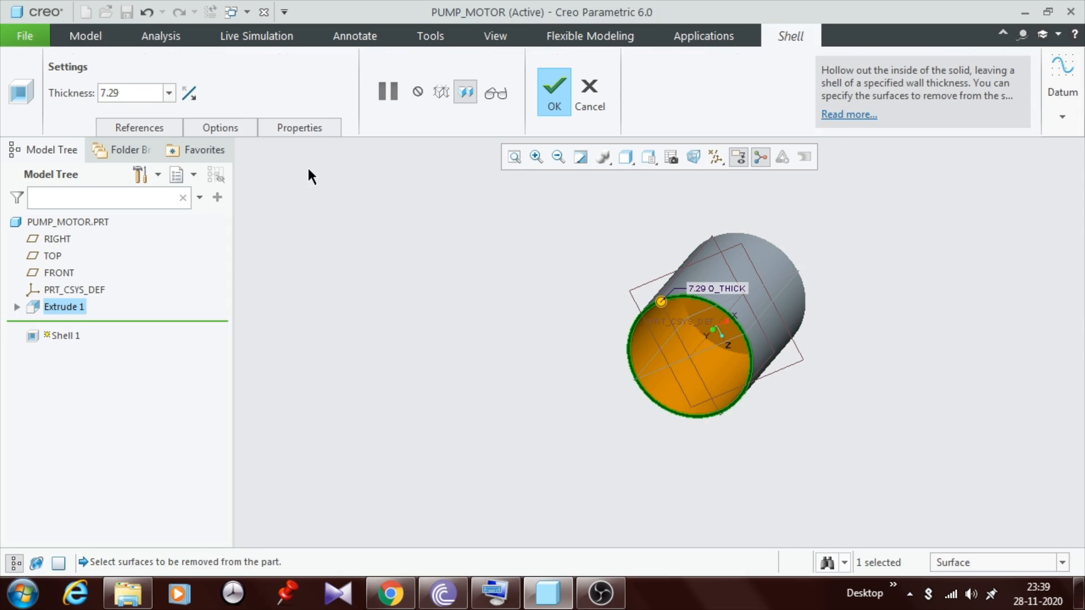
pyautogui.click(136, 94)
pyautogui.write('10')
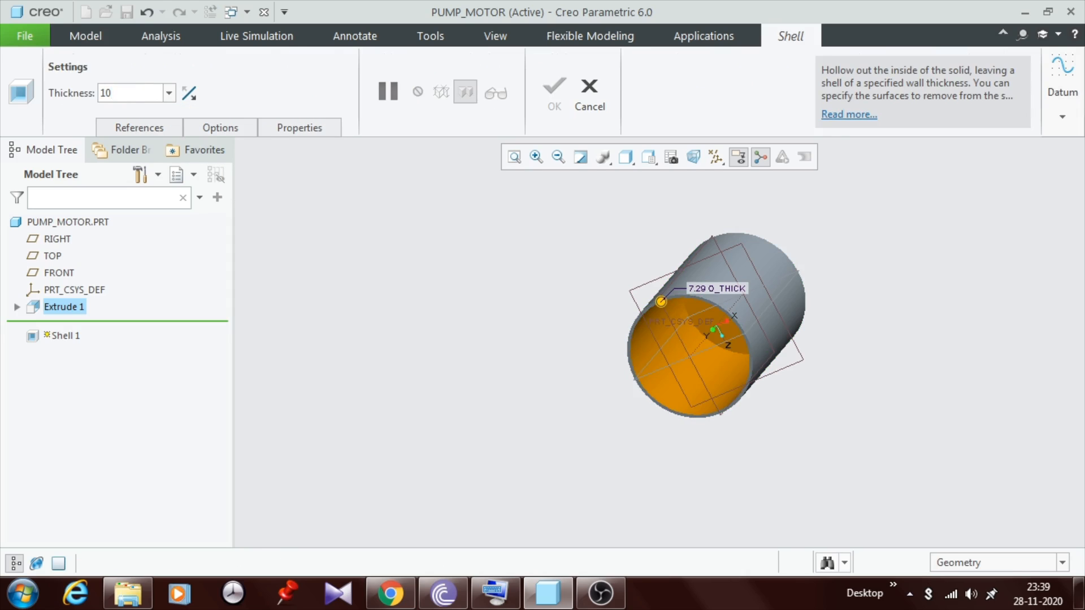
pyautogui.press('Return')
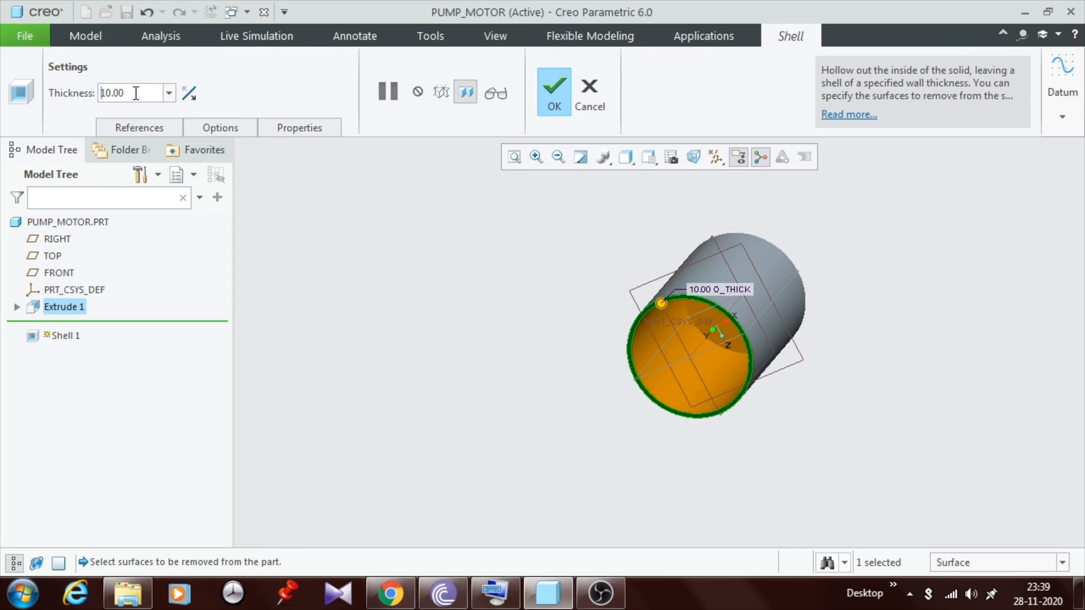
pyautogui.click(550, 104)
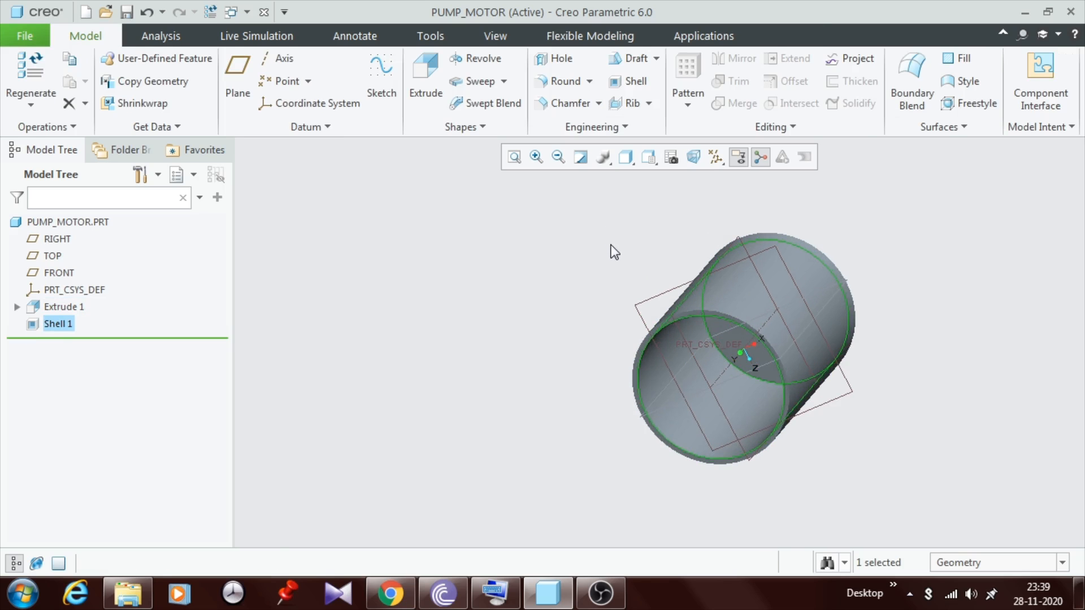
# Step: Start a Trajectory Rib sketch on the shelled cylinder's open rim face, oriented parallel to the screen
pyautogui.click(586, 293)
pyautogui.moveTo(586, 293)
pyautogui.mouseDown(button='middle')
pyautogui.moveTo(581, 269)
pyautogui.moveTo(585, 276)
pyautogui.mouseUp(button='middle')
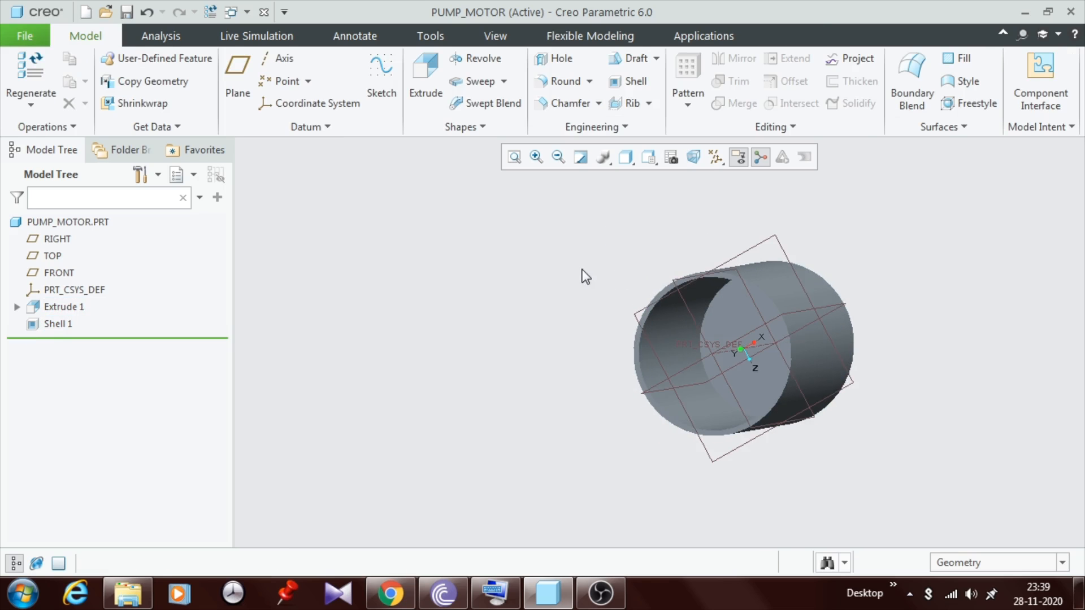
pyautogui.click(649, 104)
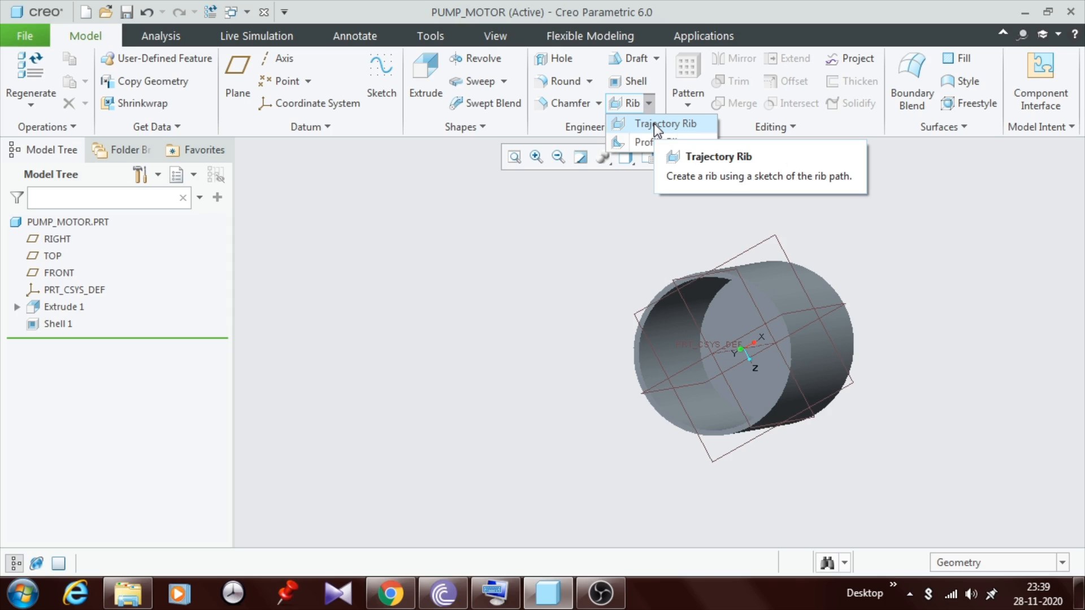
pyautogui.click(653, 123)
pyautogui.scroll(-4, 734, 297)
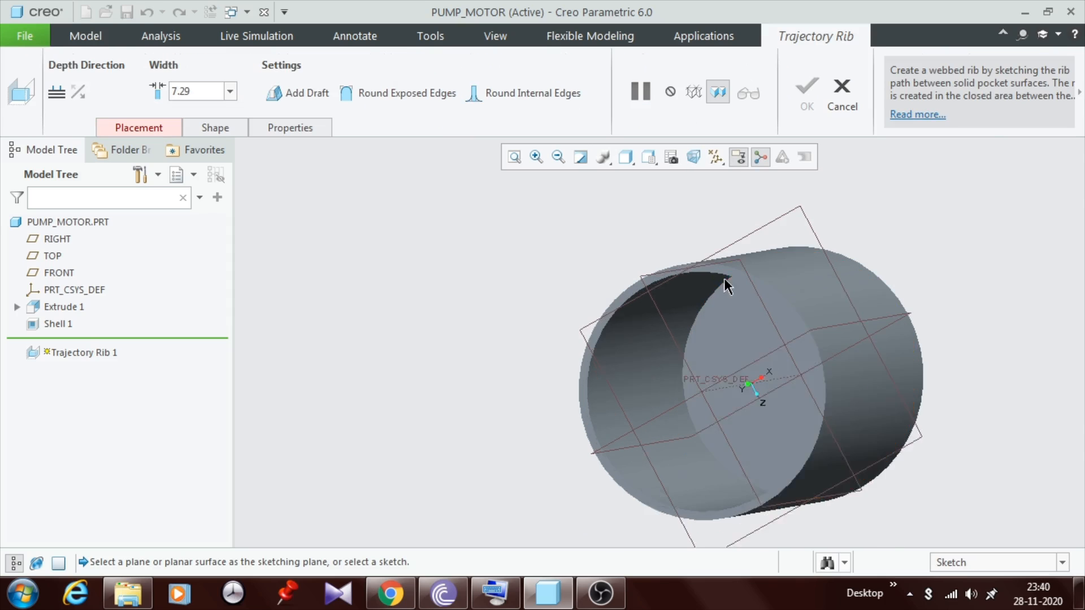
pyautogui.click(716, 272)
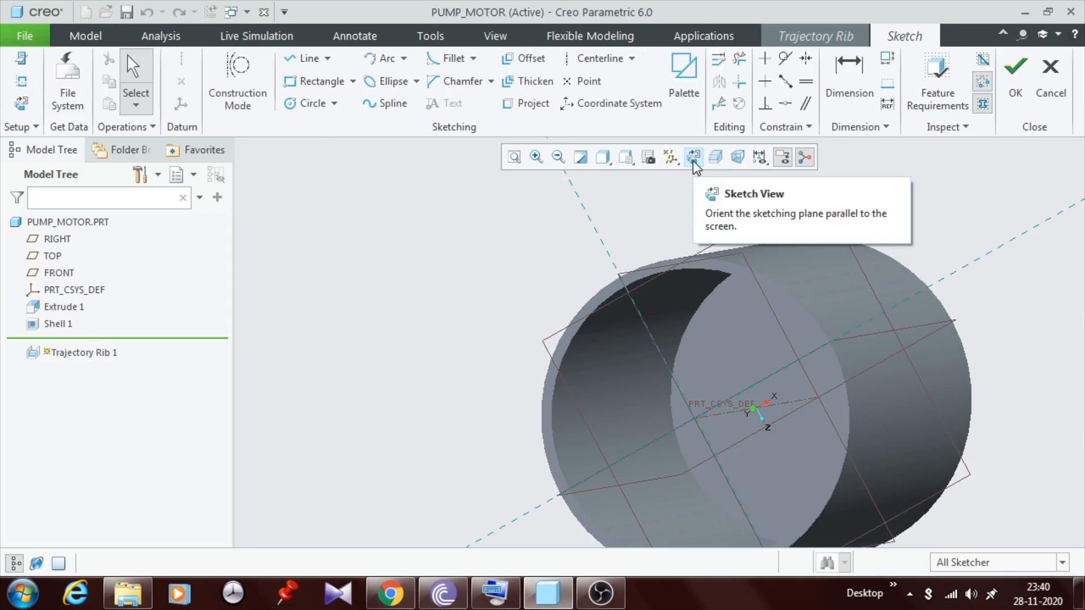
pyautogui.click(692, 158)
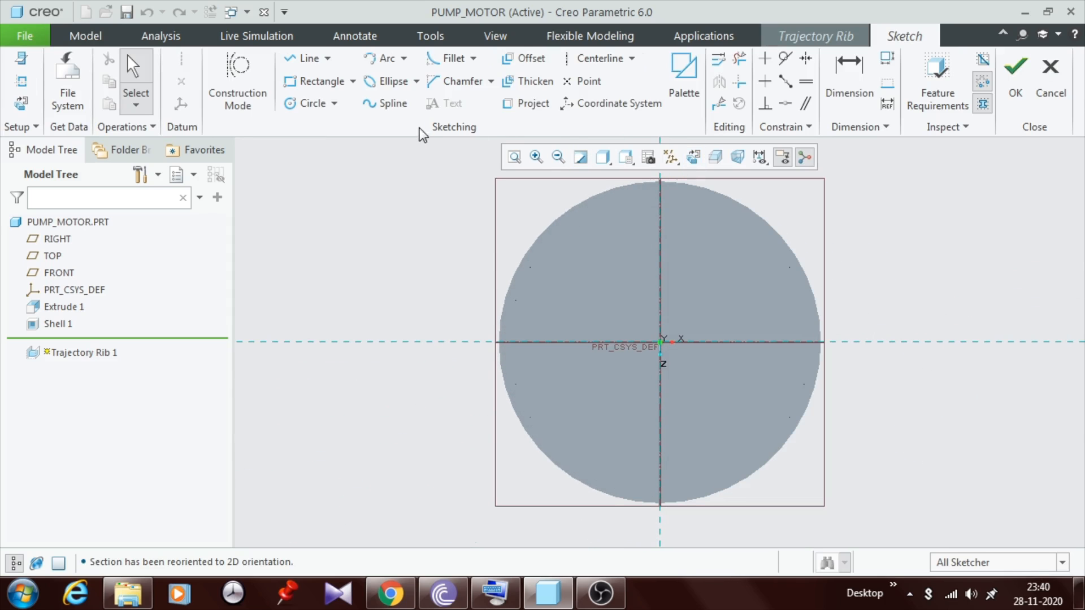
# Step: Sketch a circle centred on the cylinder's axis and set its diameter to 50
pyautogui.click(335, 104)
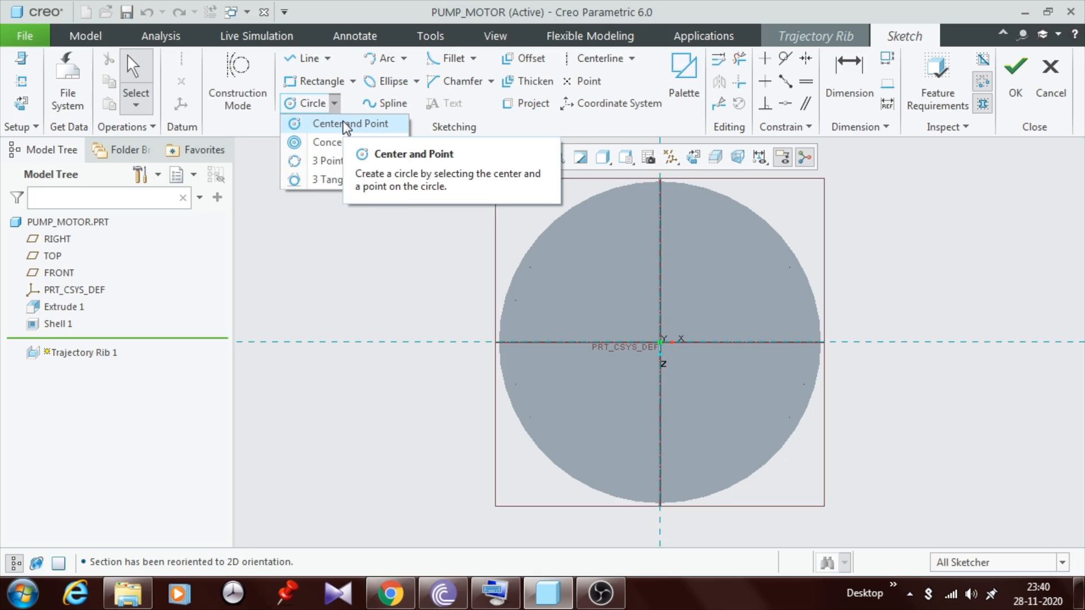
pyautogui.click(343, 122)
pyautogui.click(692, 302)
pyautogui.middleClick(635, 279)
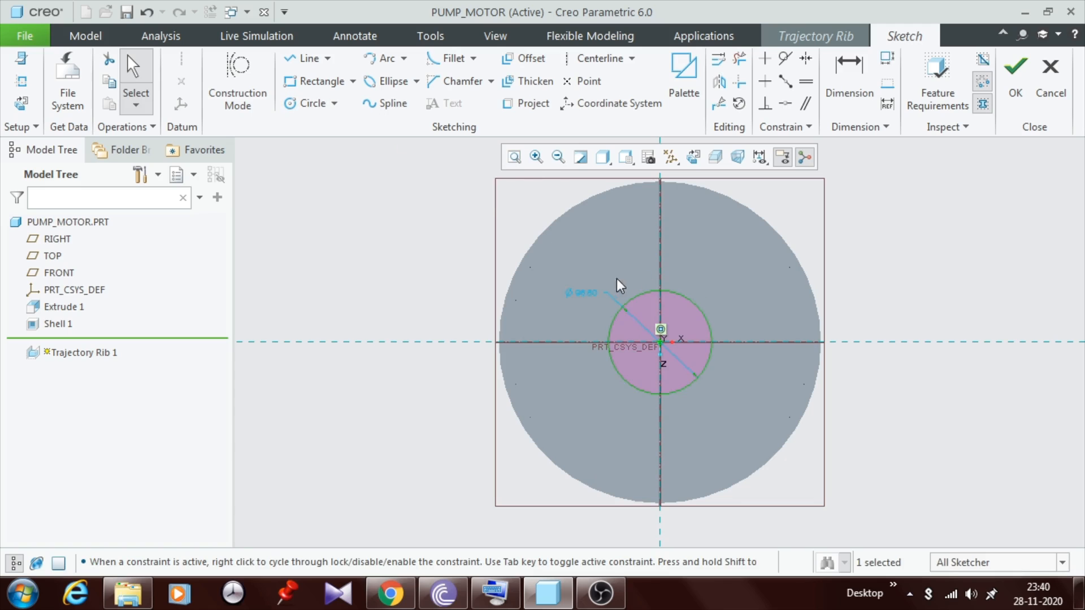
pyautogui.doubleClick(581, 293)
pyautogui.write('50')
pyautogui.press('Return')
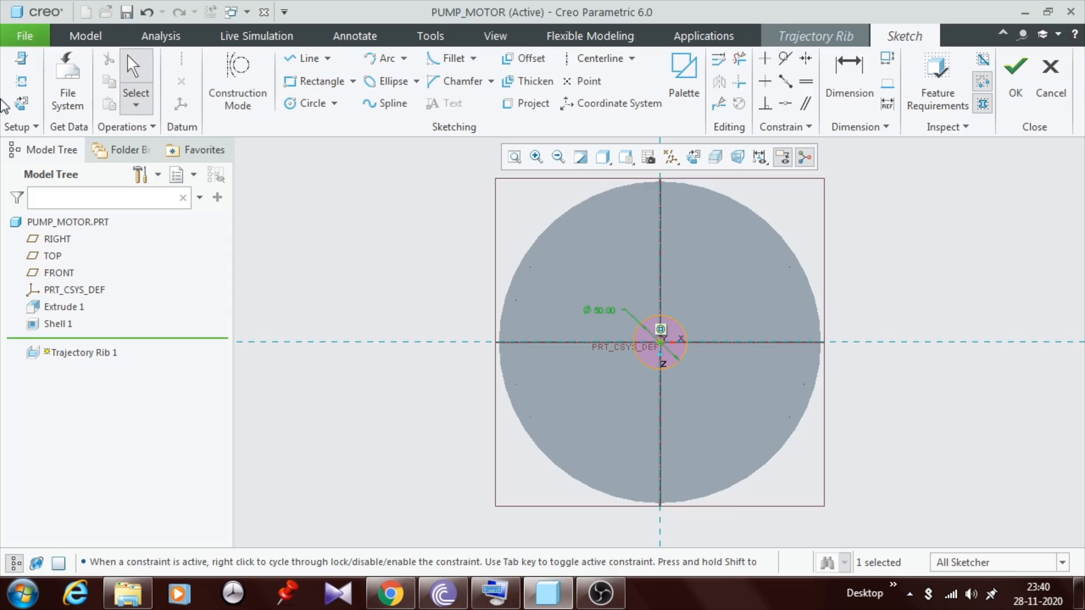
# Step: Add the shell's inner cylindrical surface as a sketch reference
pyautogui.click(16, 86)
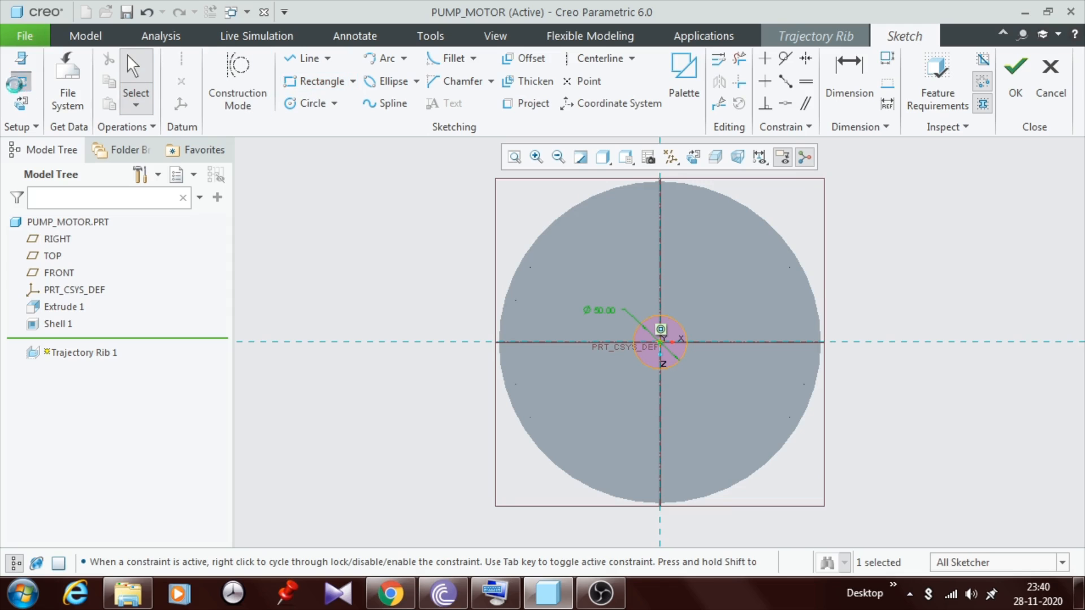
pyautogui.click(599, 212)
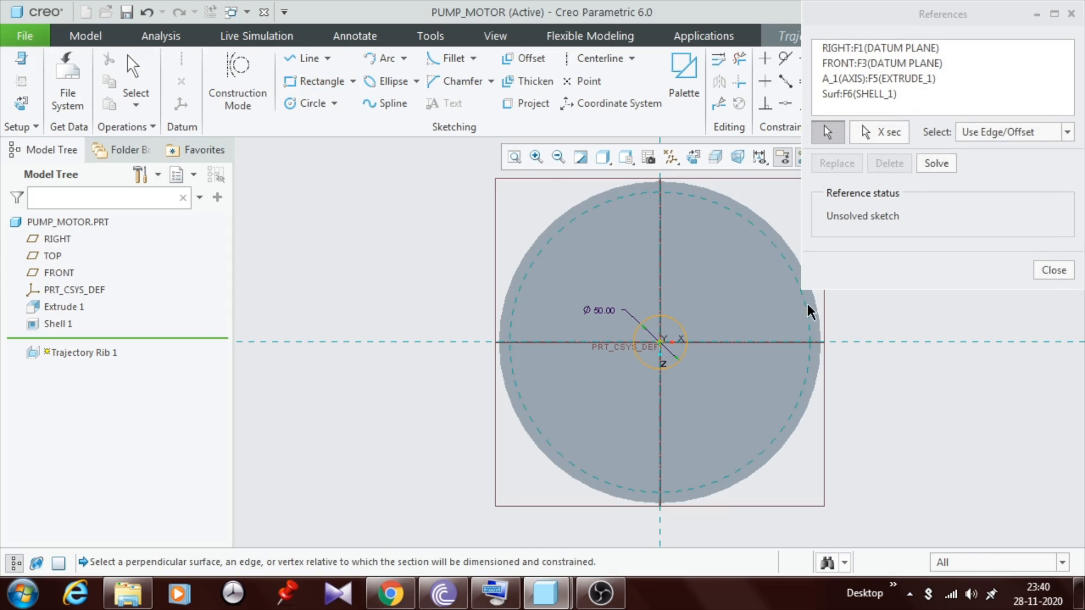
pyautogui.click(1051, 272)
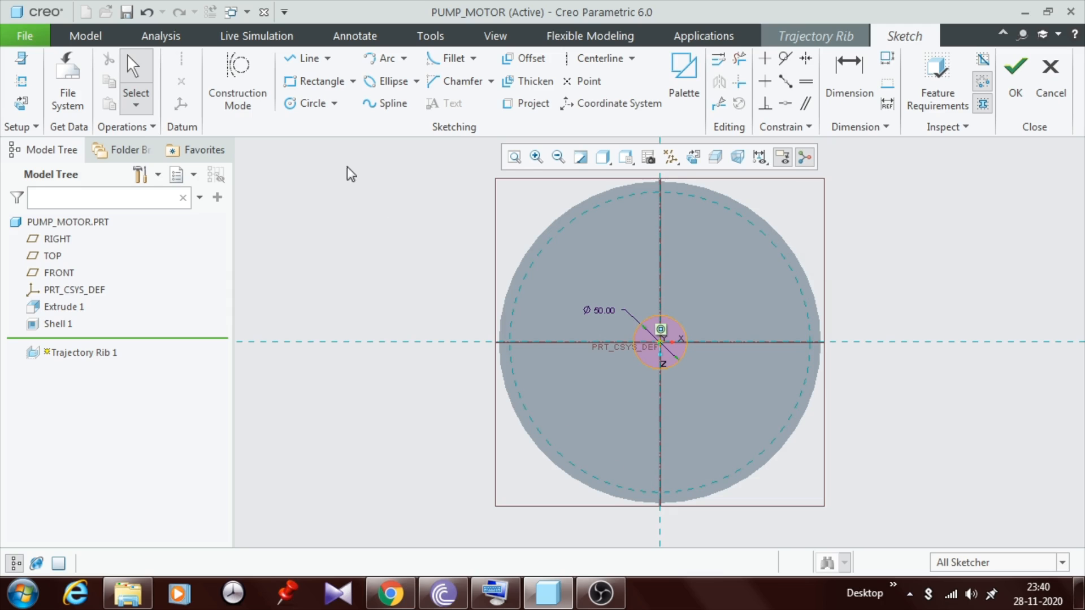
# Step: Draw three radial lines from the small circle to the inner wall reference, two along the vertical axis and one along positive X
pyautogui.click(303, 66)
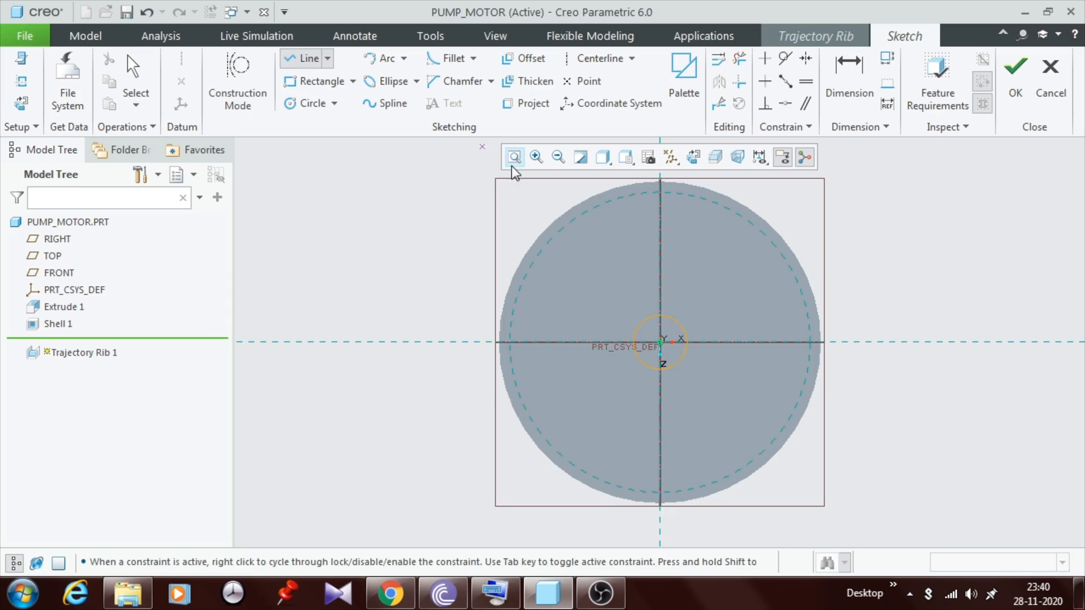
pyautogui.click(666, 317)
pyautogui.click(665, 199)
pyautogui.click(693, 344)
pyautogui.click(809, 342)
pyautogui.middleClick(809, 343)
pyautogui.click(660, 370)
pyautogui.click(660, 493)
pyautogui.middleClick(695, 460)
pyautogui.middleClick(695, 432)
# Step: Draw the fourth radial line from the small circle to the inner wall along the negative X direction
pyautogui.scroll(2, 584, 325)
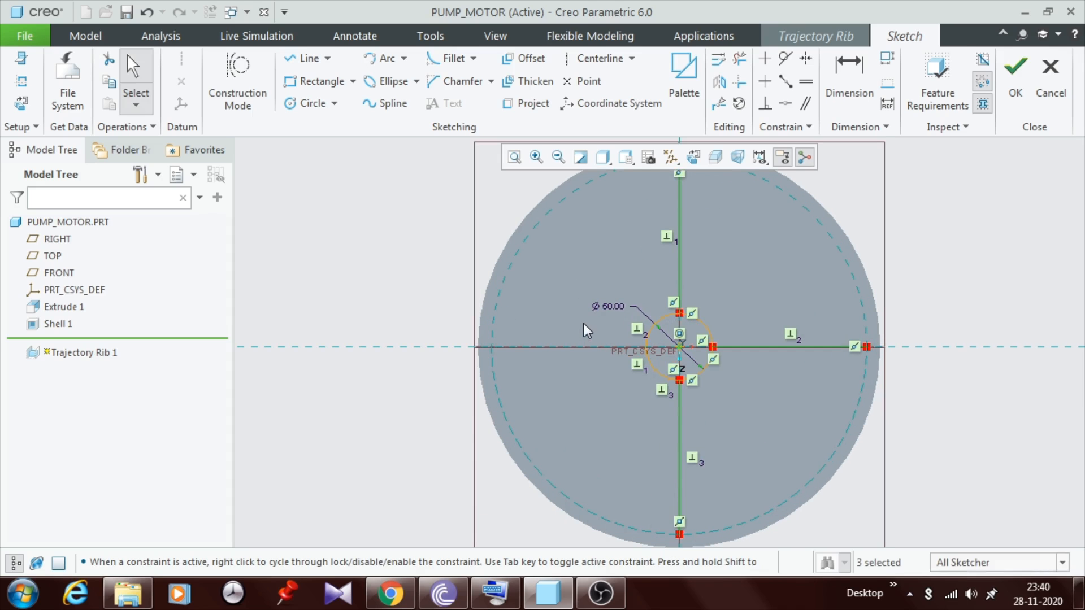
pyautogui.click(310, 59)
pyautogui.click(641, 349)
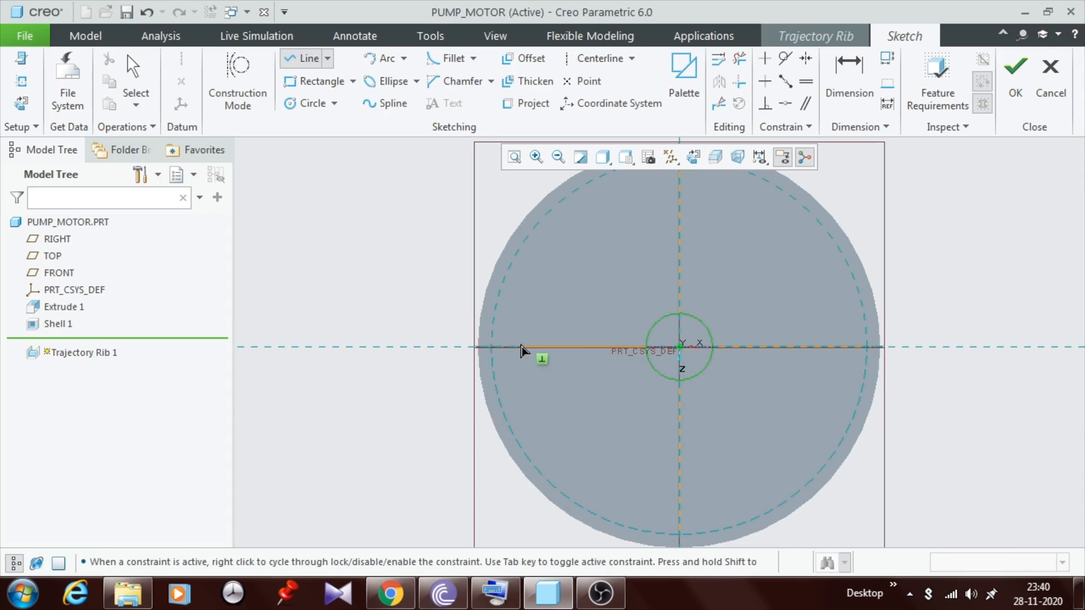
pyautogui.click(497, 351)
pyautogui.middleClick(497, 350)
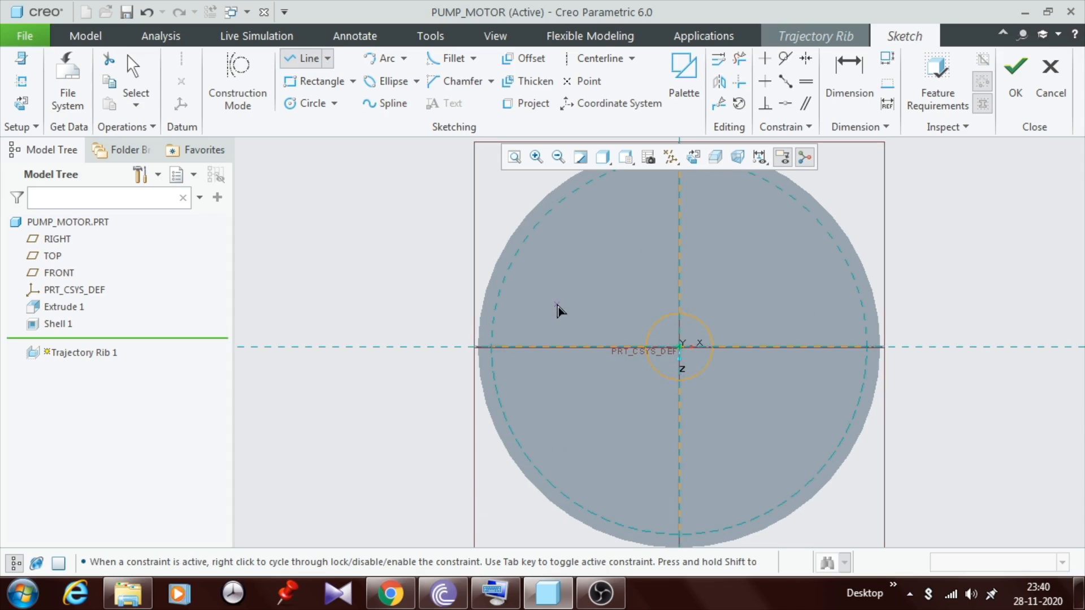
pyautogui.scroll(-1, 613, 340)
pyautogui.scroll(2, 641, 316)
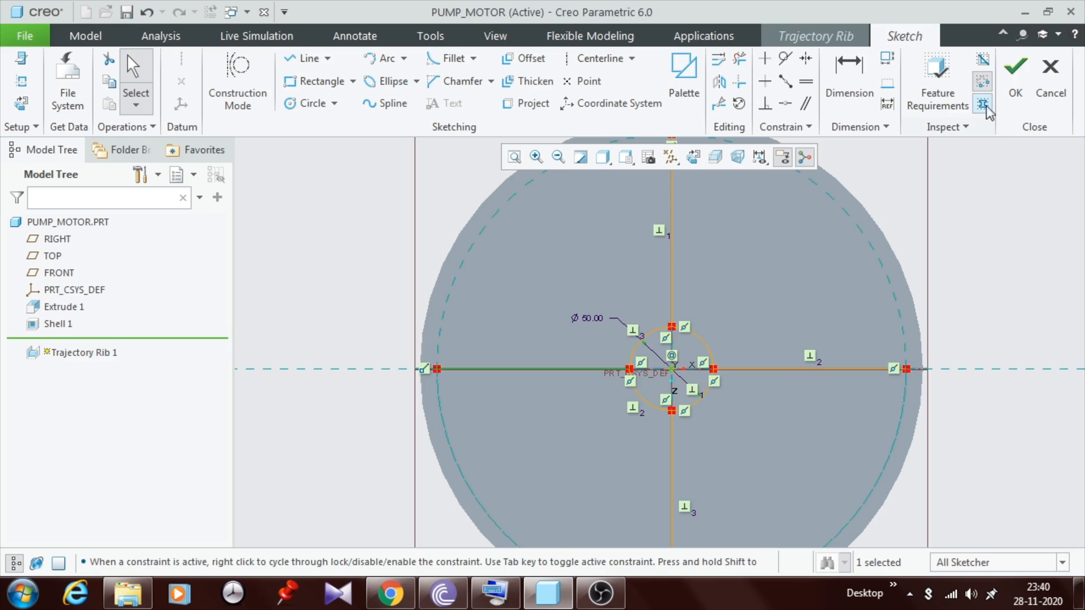
# Step: Finish the rib sketch and create the Trajectory Rib with a width of 10
pyautogui.click(1013, 94)
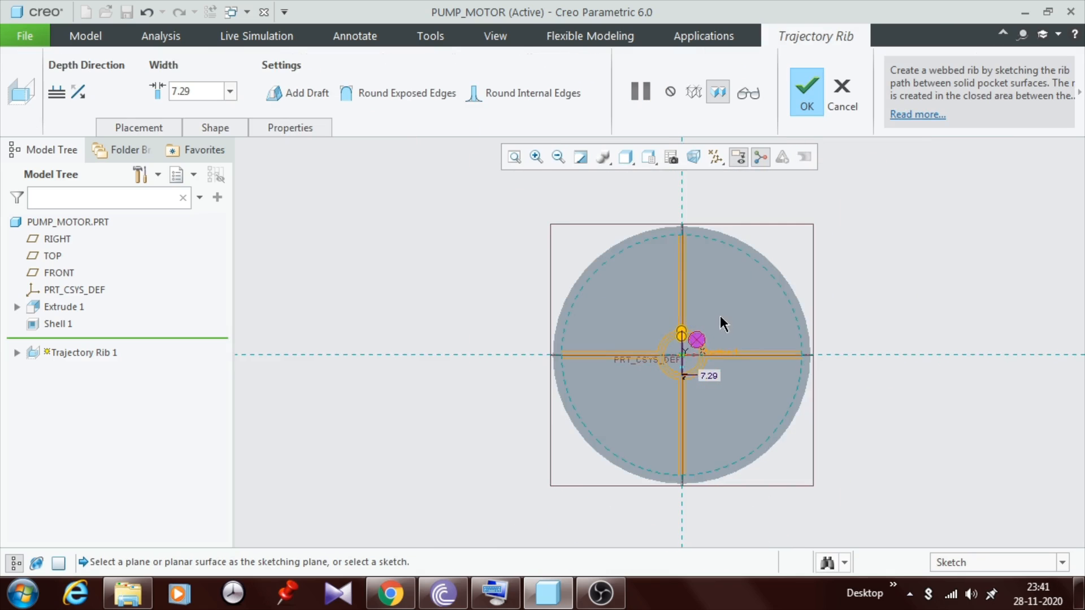
pyautogui.click(196, 89)
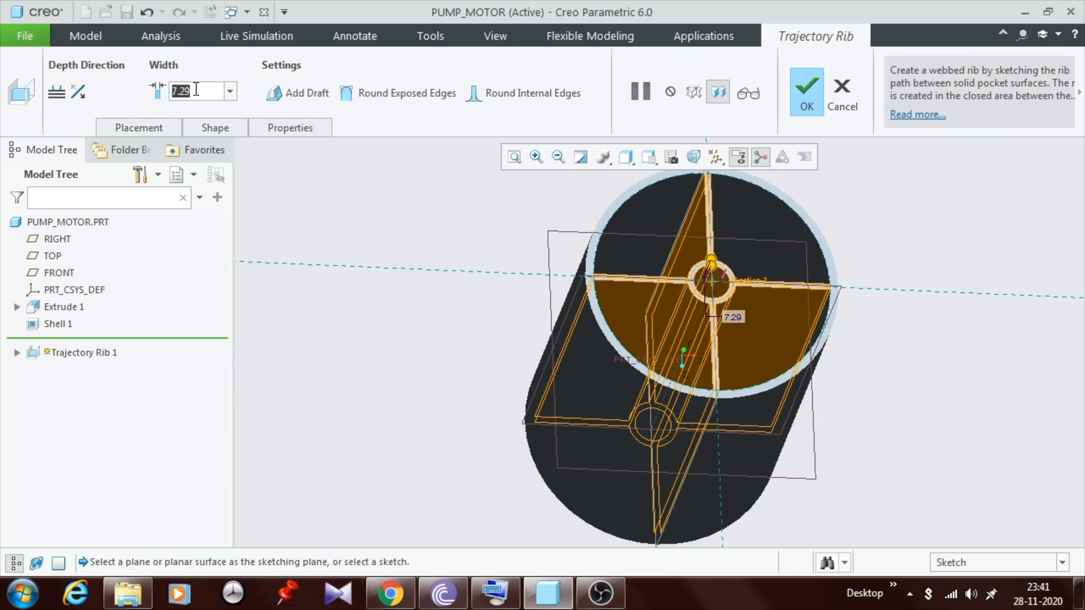
pyautogui.press('BackSpace')
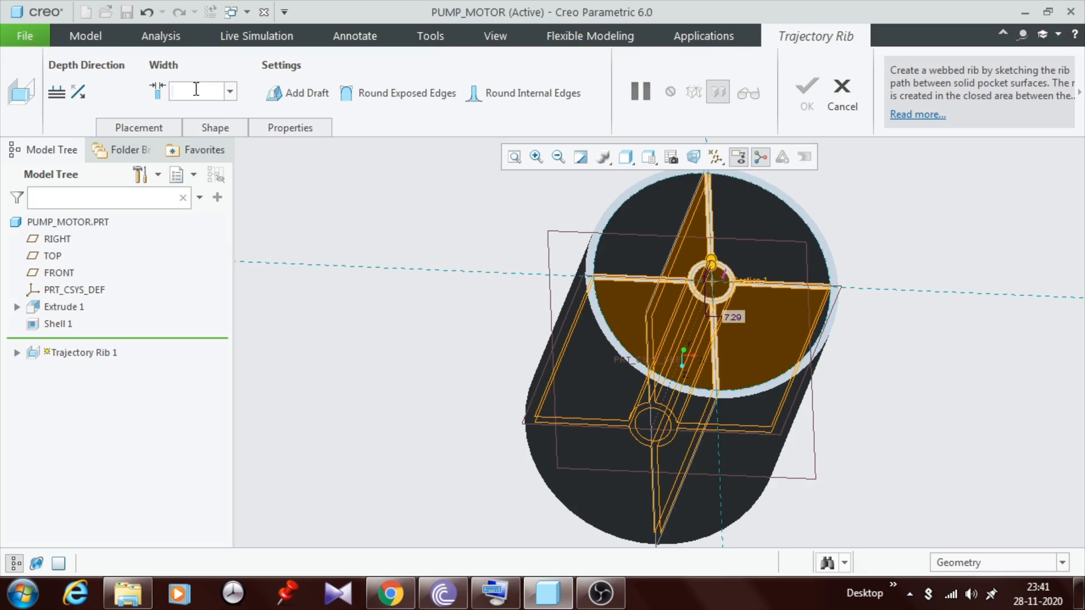
pyautogui.write('10')
pyautogui.press('Return')
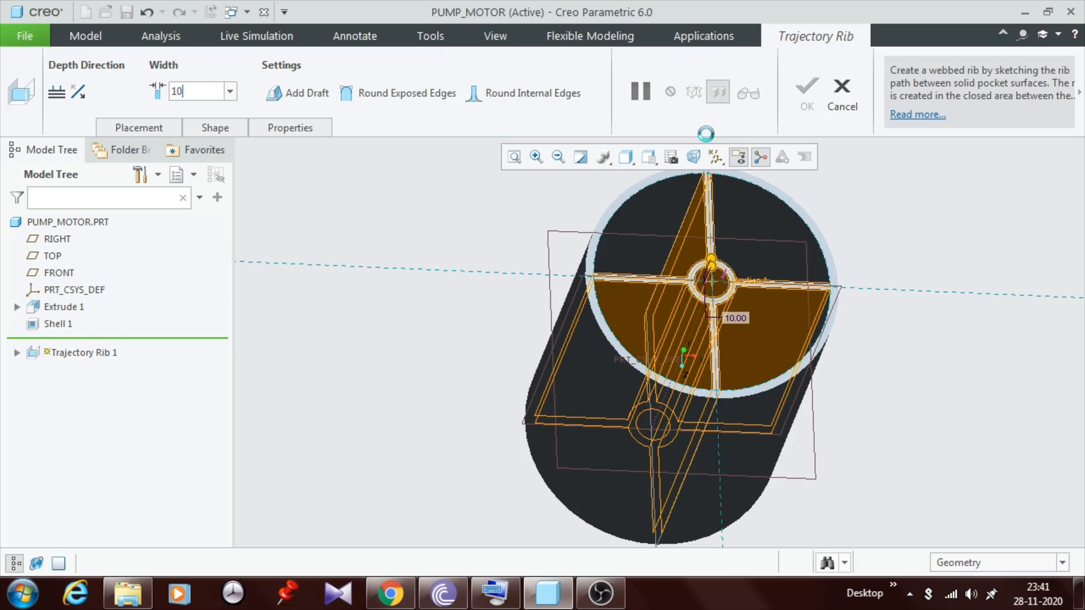
pyautogui.click(805, 107)
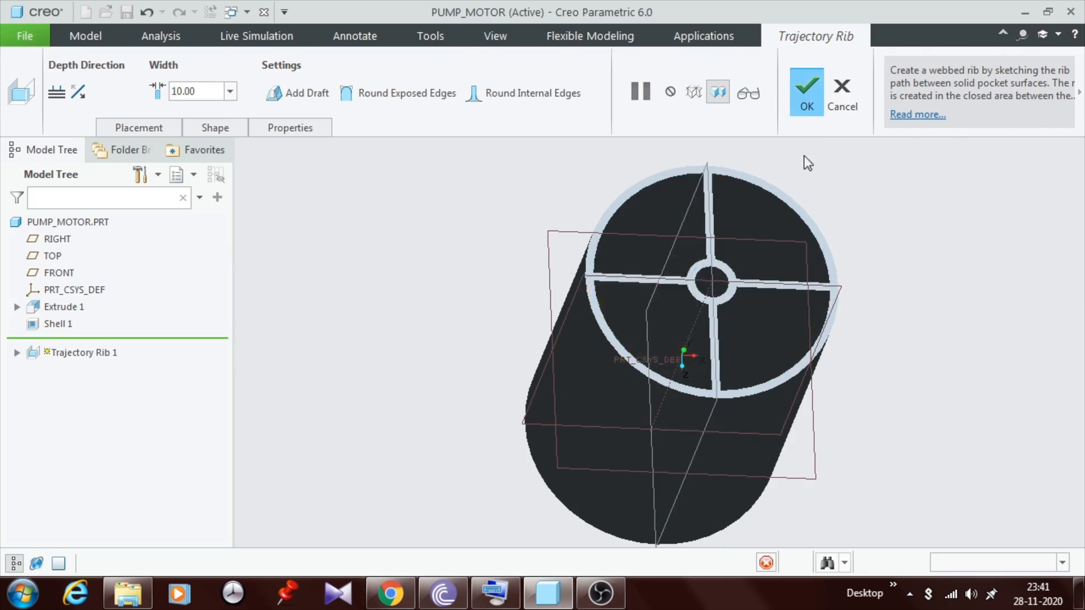
# Step: Start a Profile Rib sketched on the RIGHT datum plane and orient the view square to the sketch plane
pyautogui.moveTo(761, 286)
pyautogui.mouseDown(button='middle')
pyautogui.moveTo(798, 269)
pyautogui.moveTo(795, 244)
pyautogui.moveTo(780, 259)
pyautogui.moveTo(783, 290)
pyautogui.moveTo(767, 294)
pyautogui.mouseUp(button='middle')
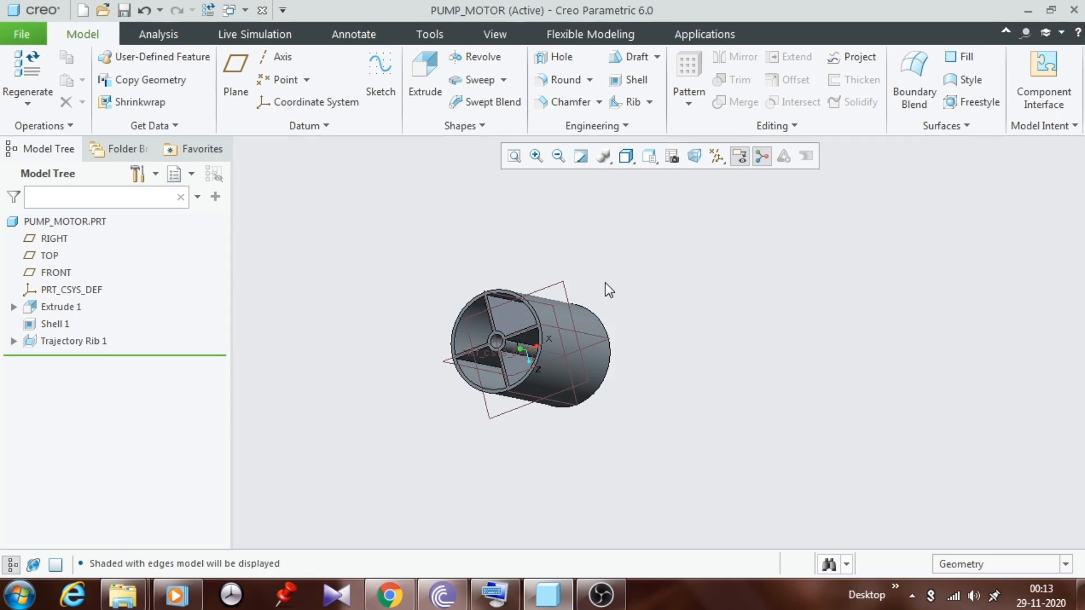
pyautogui.click(652, 103)
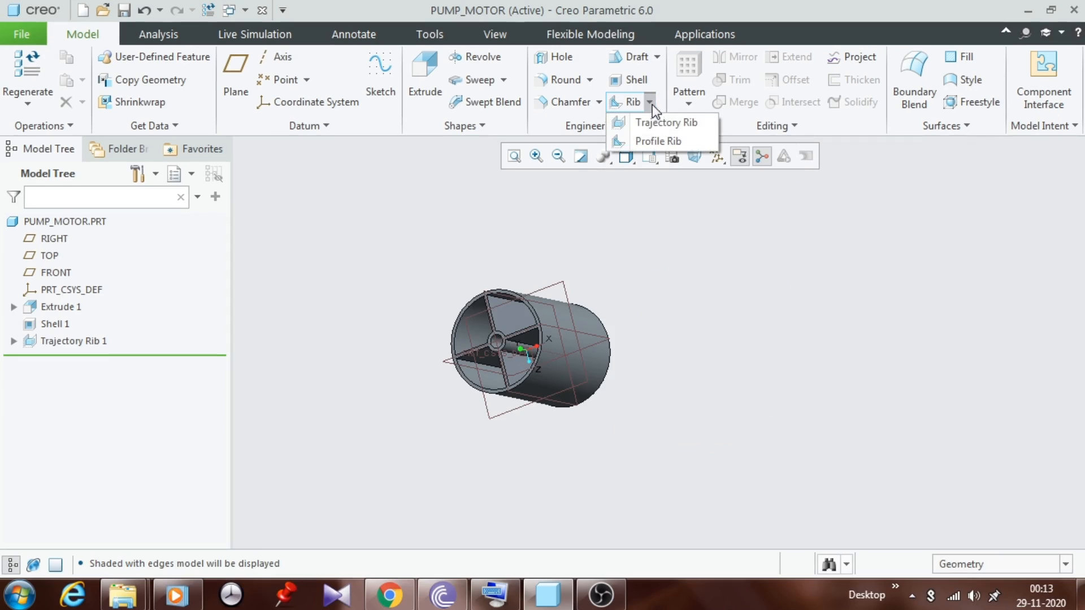
pyautogui.click(660, 143)
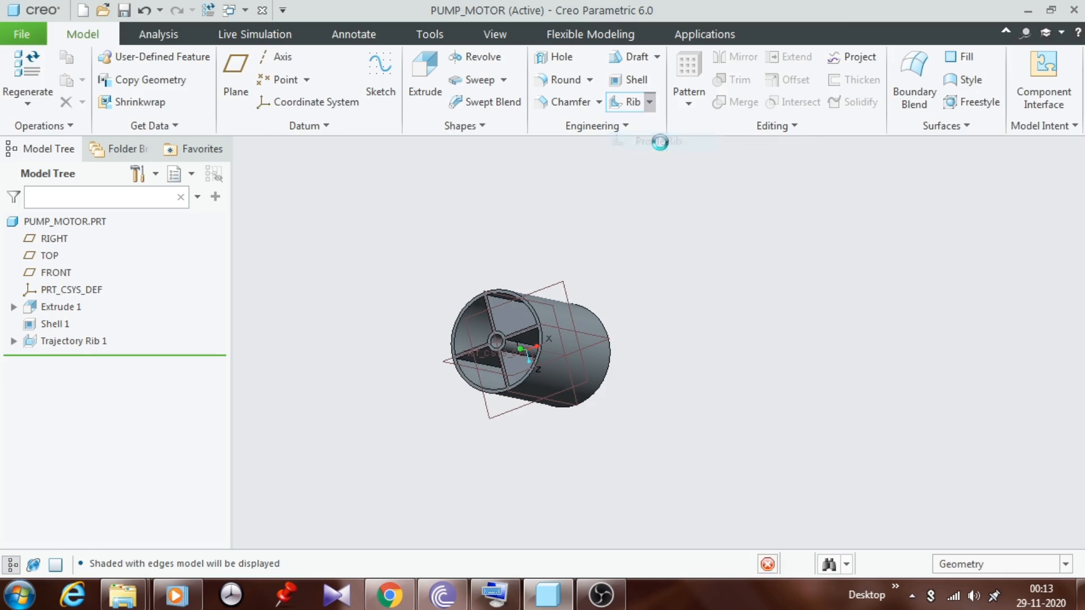
pyautogui.scroll(-2, 541, 273)
pyautogui.moveTo(537, 266); pyautogui.dragTo(461, 313, button='middle')
pyautogui.scroll(-3, 461, 313)
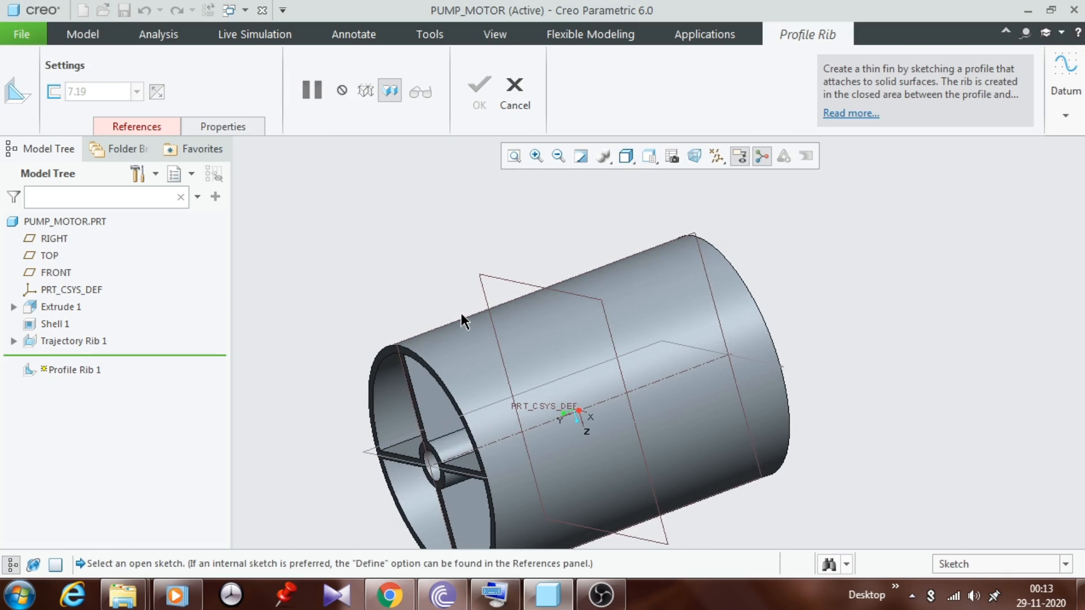
pyautogui.click(417, 338)
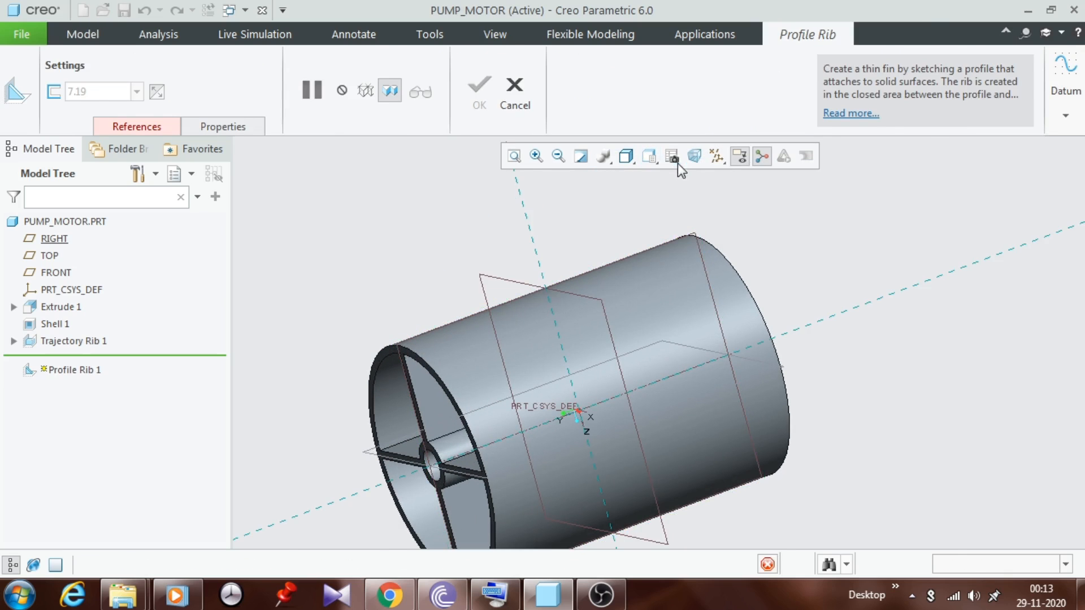
pyautogui.click(694, 155)
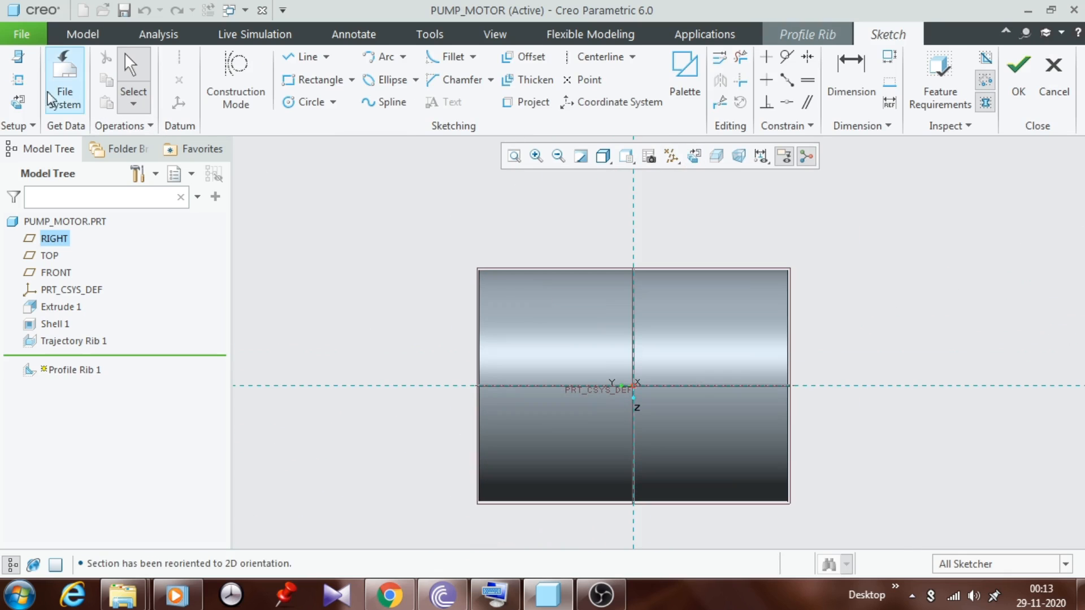
# Step: Add the cylinder's two flat end faces as sketch references
pyautogui.click(18, 82)
pyautogui.scroll(2, 458, 297)
pyautogui.click(496, 317)
pyautogui.scroll(-3, 439, 317)
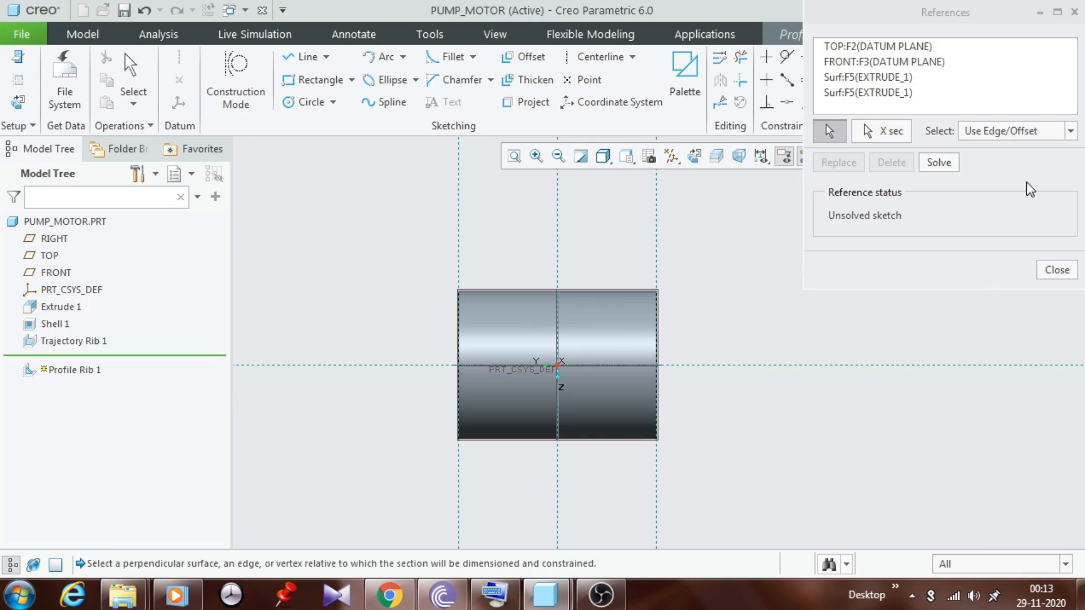
pyautogui.click(1054, 271)
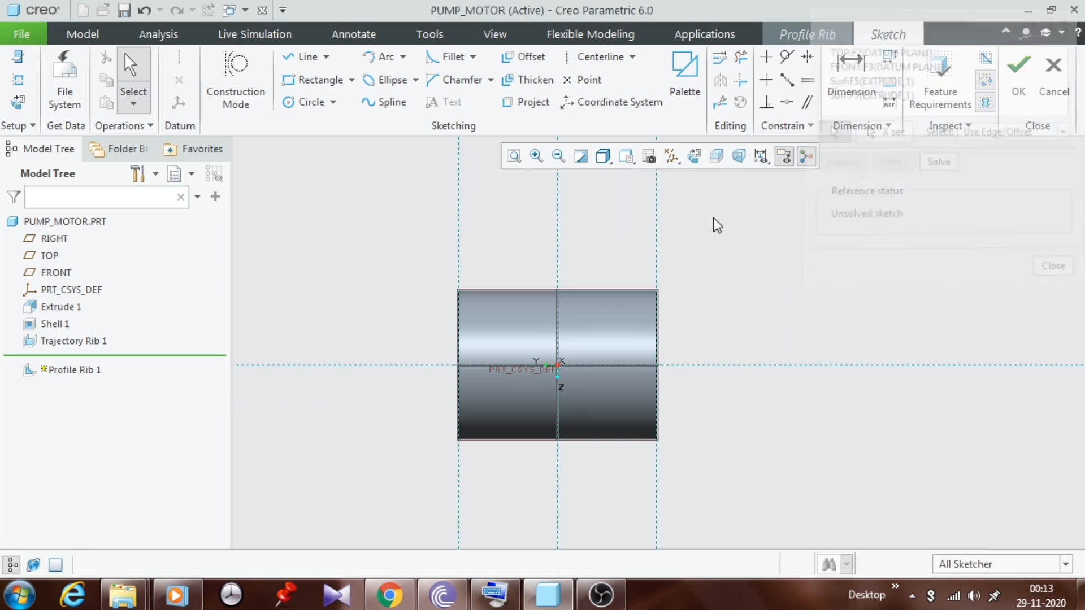
# Step: Draw a horizontal line between the two end-face references, about 25 above the cylinder's upper edge
pyautogui.click(303, 57)
pyautogui.click(458, 278)
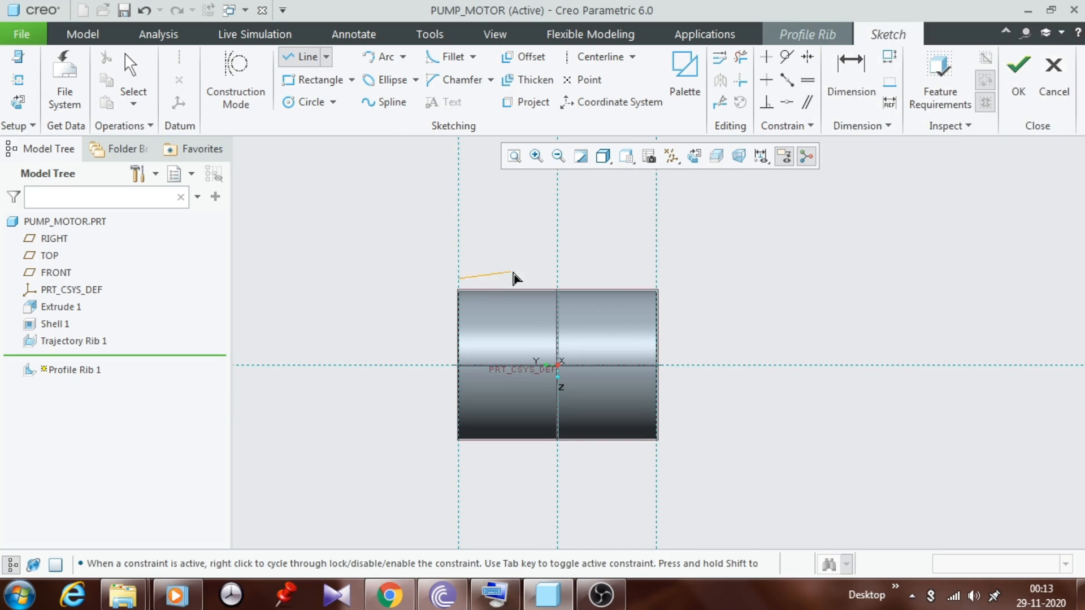
pyautogui.click(655, 278)
pyautogui.middleClick(650, 276)
pyautogui.scroll(3, 653, 282)
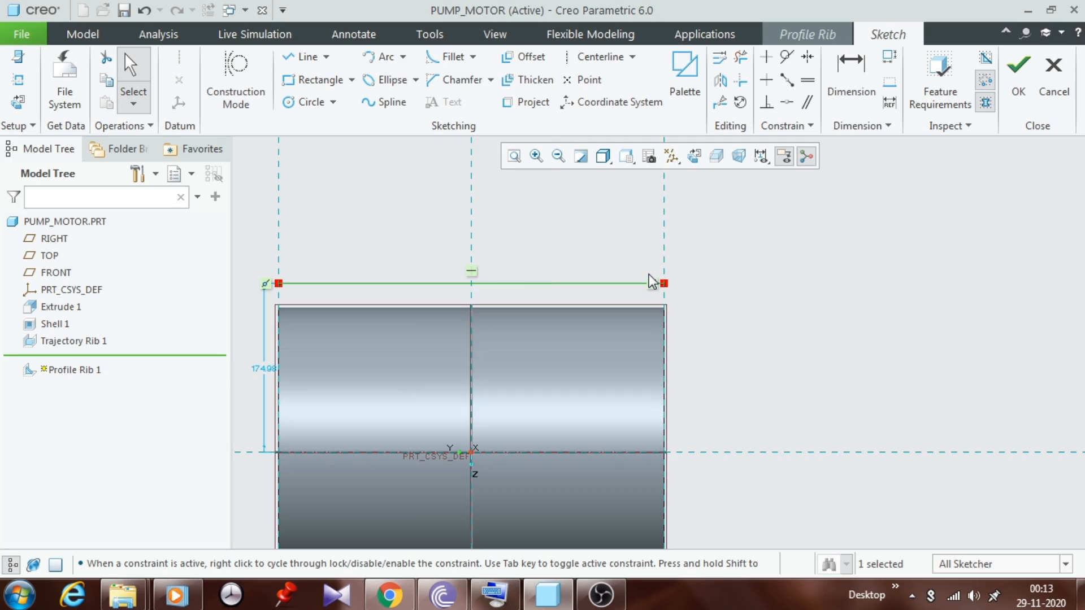
# Step: Dimension the line's distance from the cylinder's upper edge as 30 and place the dimension beside the line's end at positive Y
pyautogui.click(873, 84)
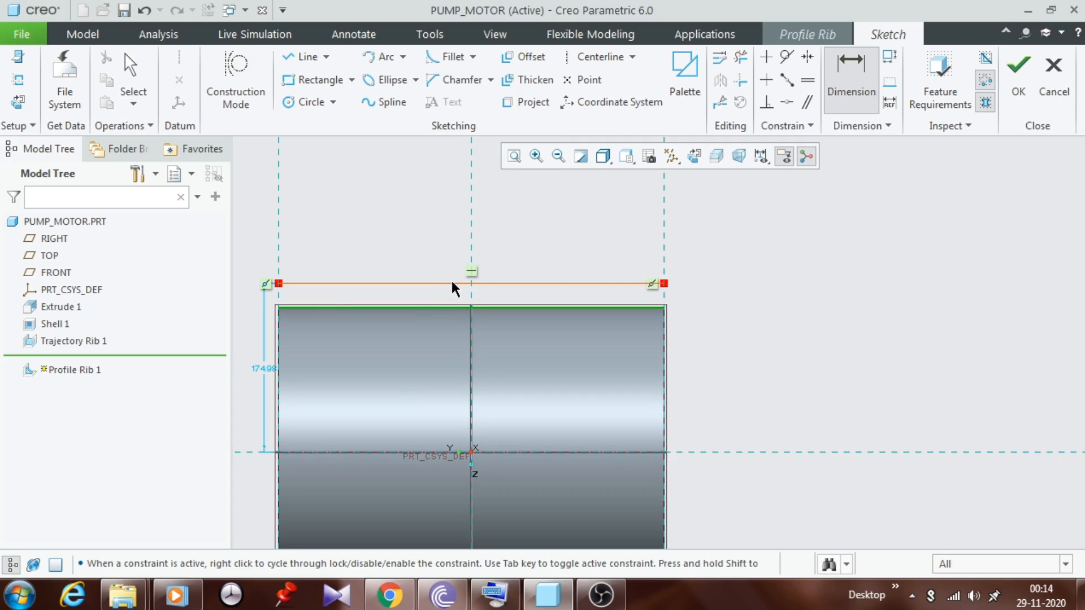
pyautogui.click(403, 296)
pyautogui.middleClick(403, 299)
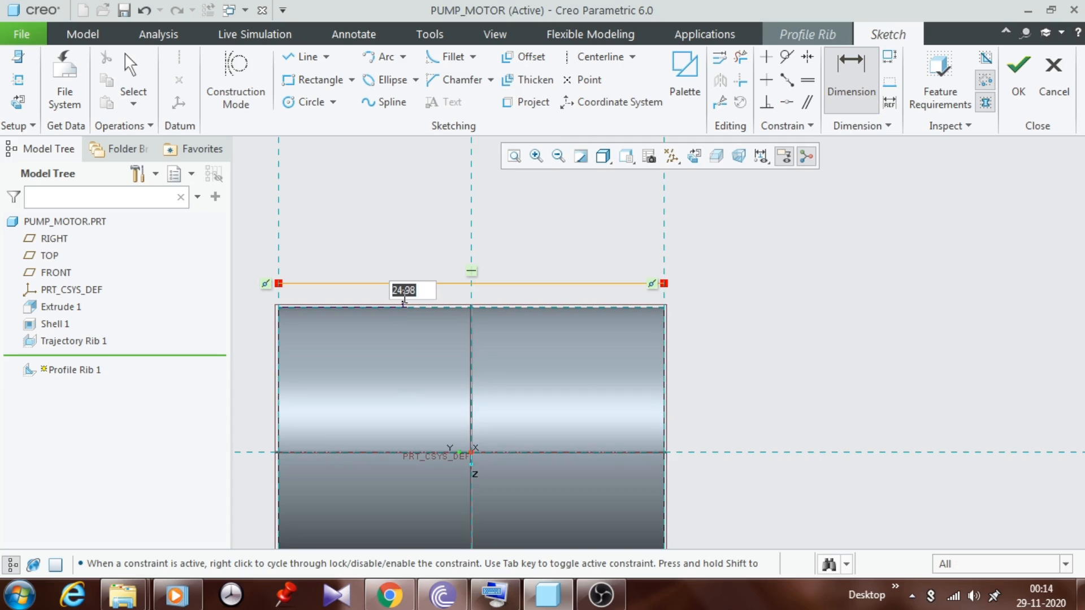
pyautogui.write('30')
pyautogui.press('Return')
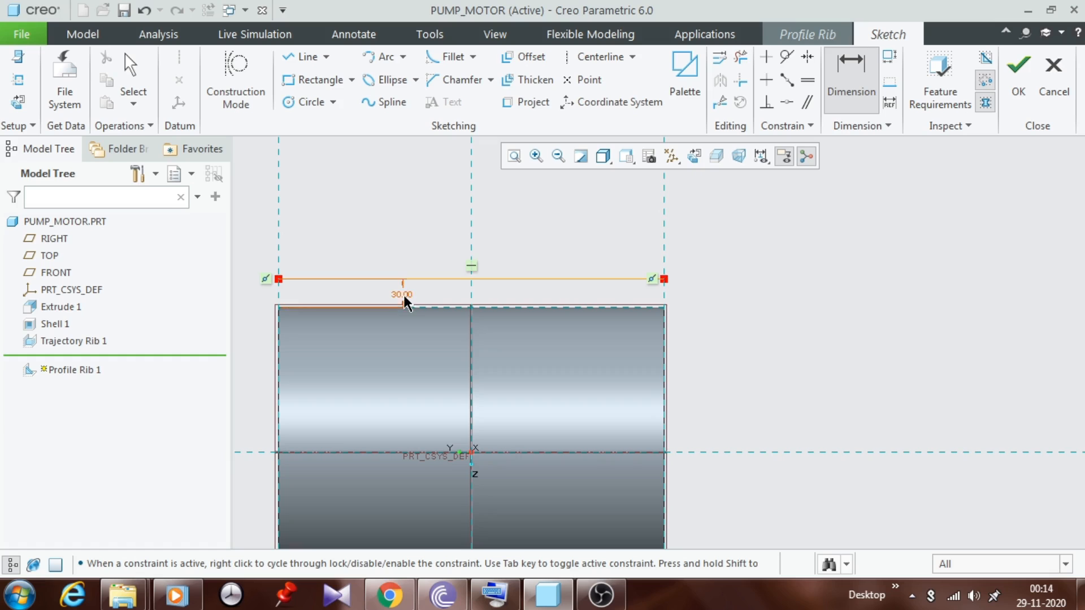
pyautogui.middleClick(438, 273)
pyautogui.moveTo(406, 294); pyautogui.dragTo(255, 293)
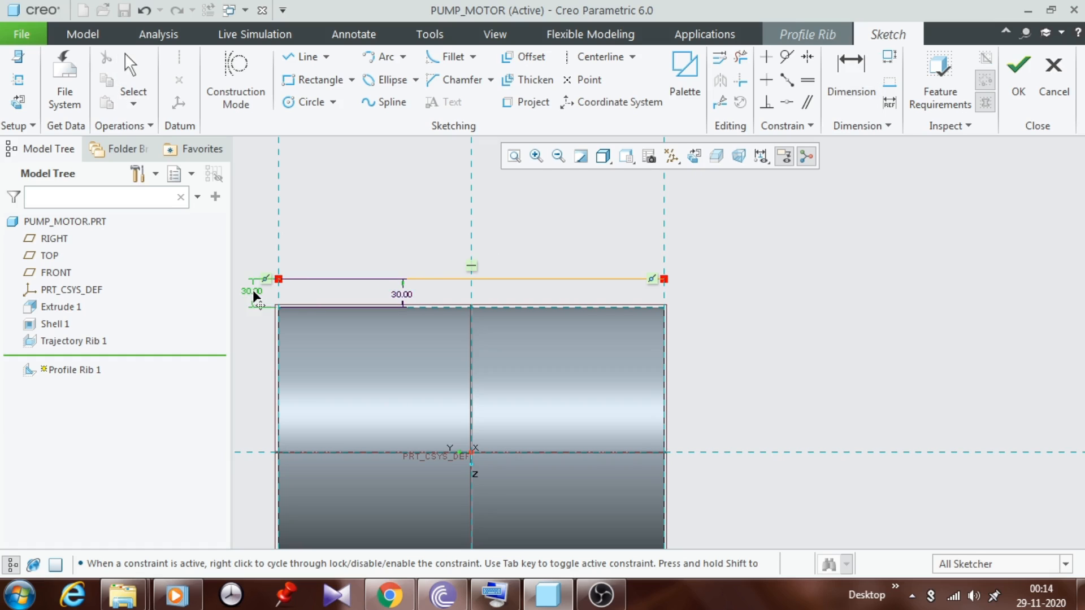
# Step: Draw vertical lines from both ends of the horizontal line down to the cylinder's upper edge
pyautogui.scroll(-1, 525, 294)
pyautogui.scroll(2, 372, 296)
pyautogui.scroll(1, 343, 289)
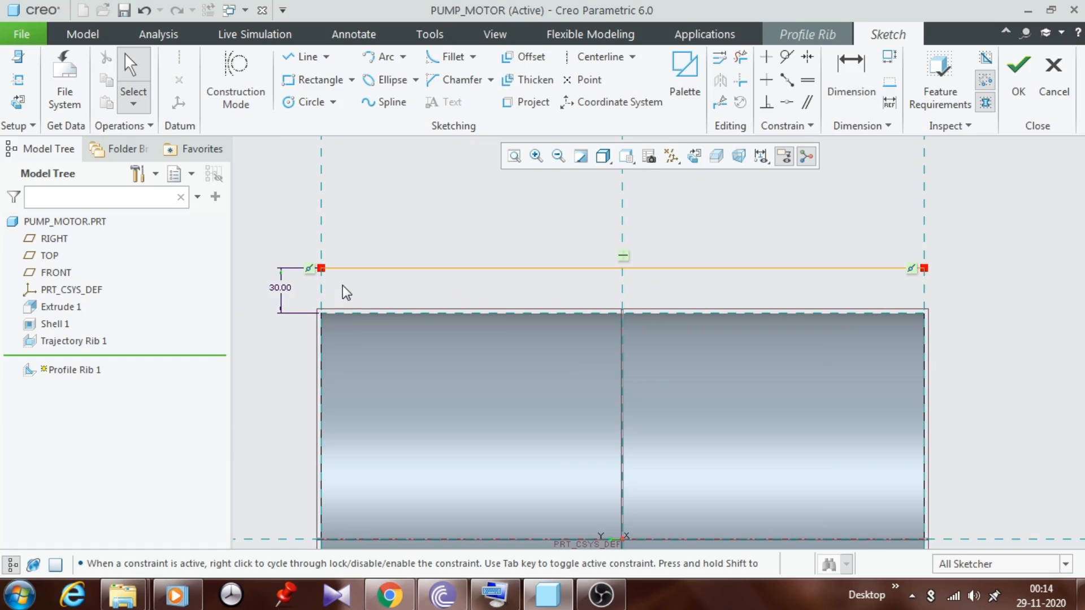
pyautogui.click(305, 57)
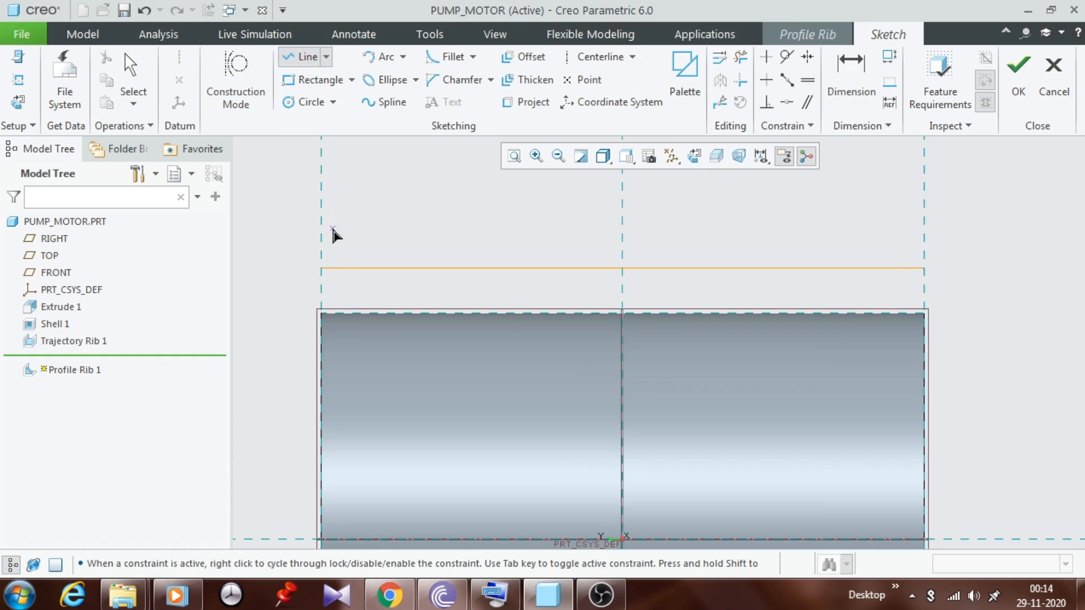
pyautogui.click(321, 268)
pyautogui.click(322, 313)
pyautogui.middleClick(322, 313)
pyautogui.click(924, 269)
pyautogui.click(918, 314)
pyautogui.middleClick(918, 314)
pyautogui.middleClick(946, 270)
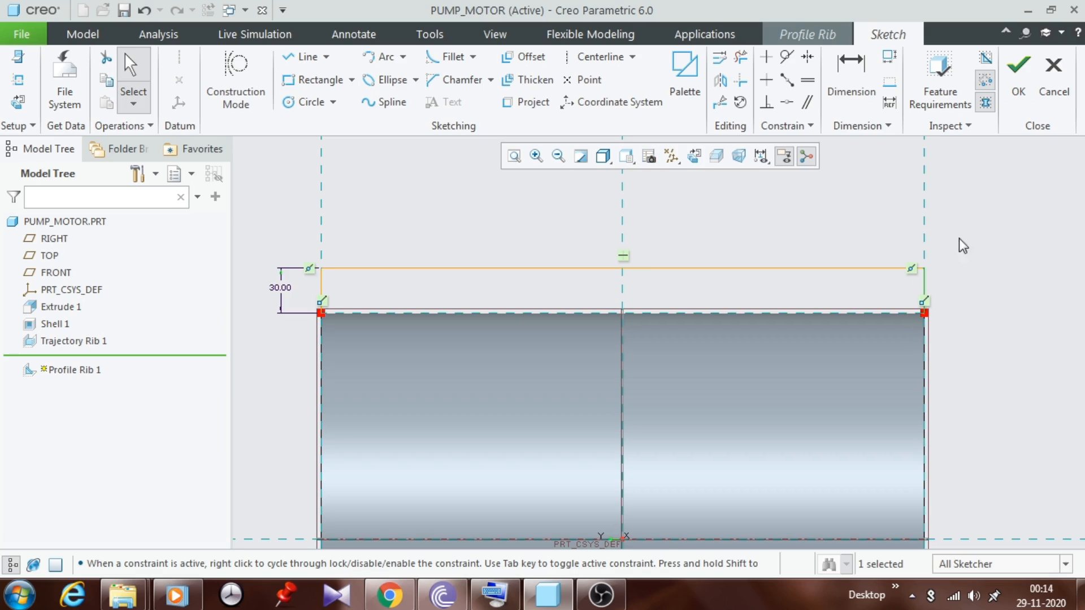
# Step: Finish the fin sketch and create the Profile Rib with a thickness of 10
pyautogui.click(1012, 97)
pyautogui.doubleClick(107, 90)
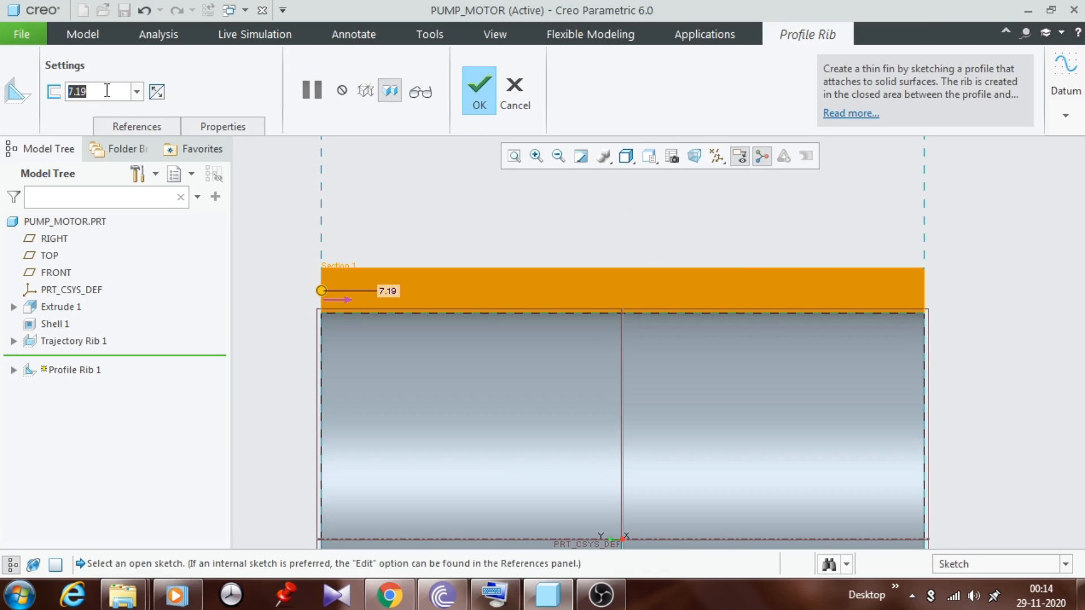
pyautogui.write('10')
pyautogui.press('Return')
pyautogui.click(479, 106)
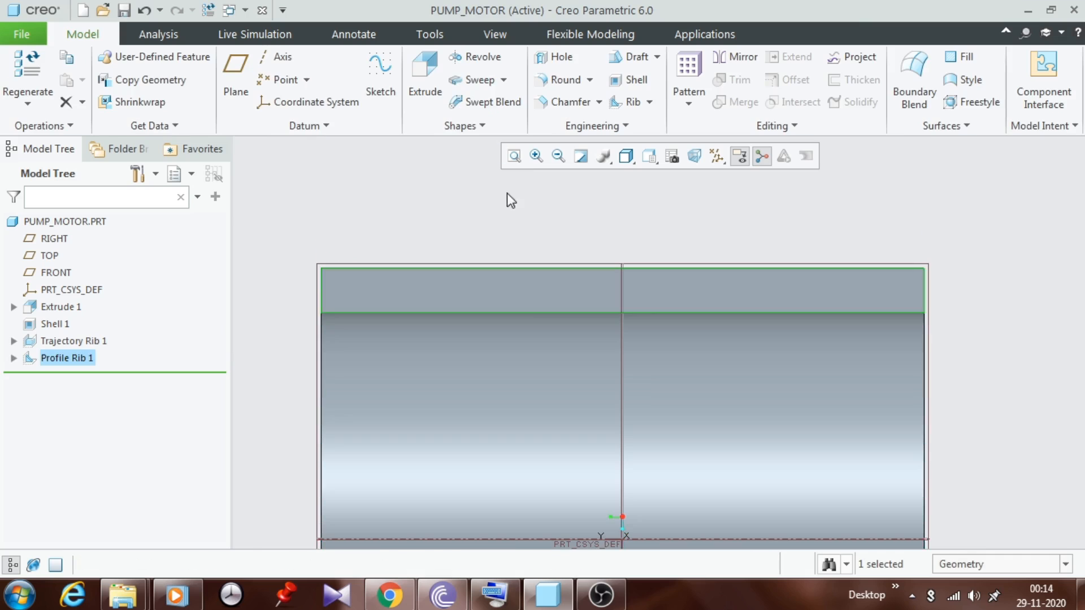
# Step: Start an Axis pattern of the profile rib around the cylinder's central axis
pyautogui.moveTo(507, 225); pyautogui.dragTo(543, 242, button='middle')
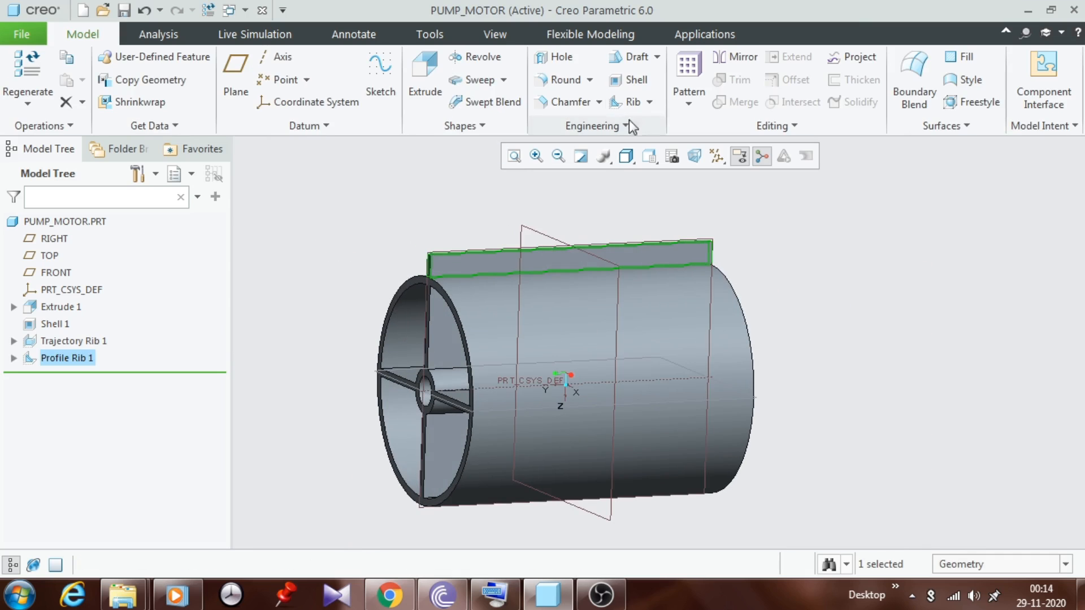
pyautogui.click(694, 104)
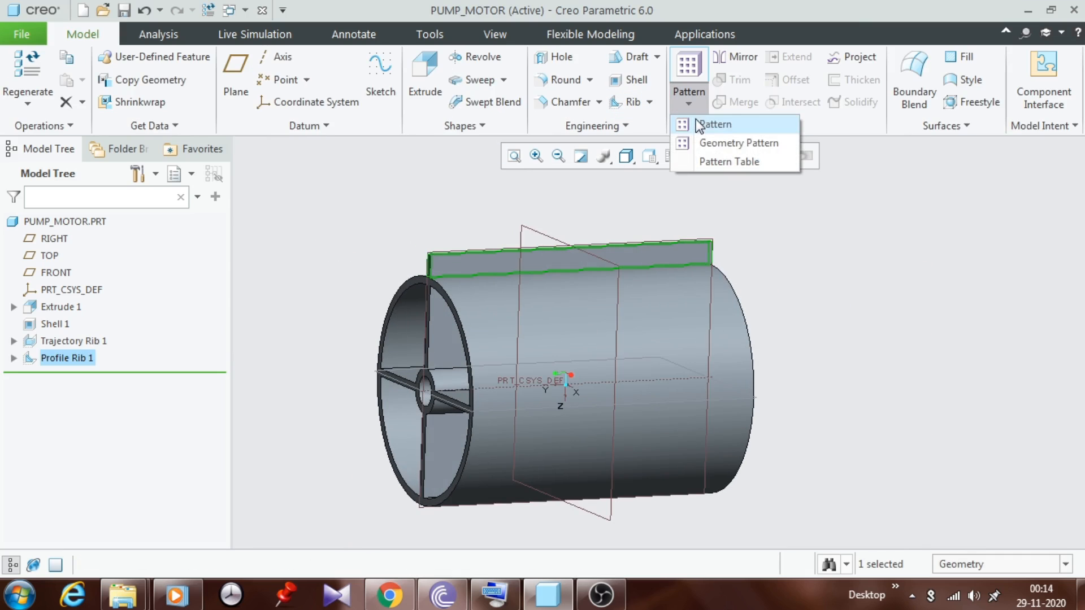
pyautogui.click(714, 125)
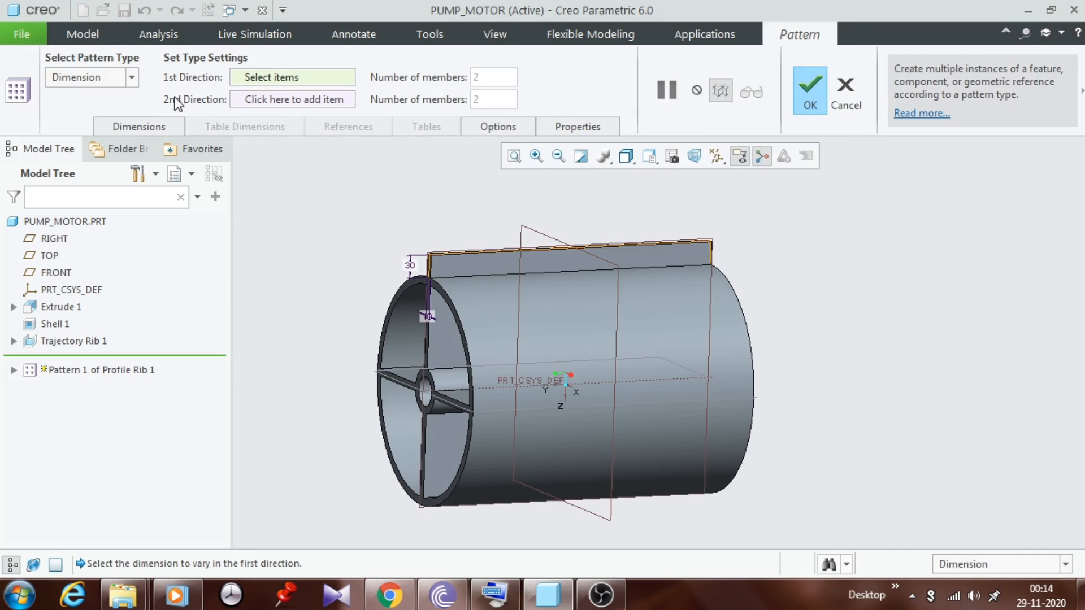
pyautogui.click(131, 77)
pyautogui.click(107, 126)
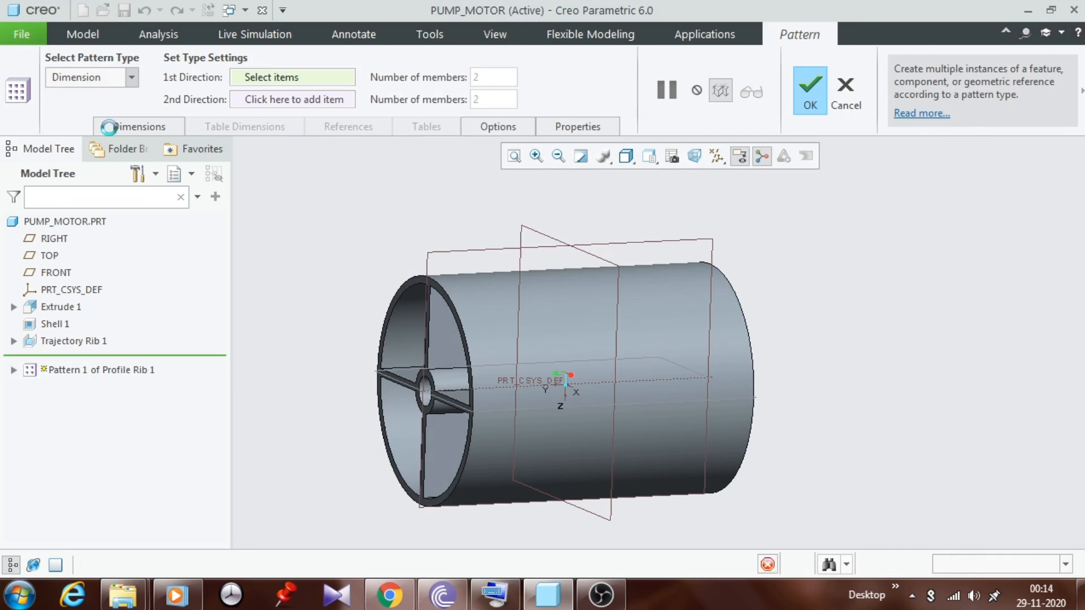
pyautogui.scroll(2, 434, 396)
pyautogui.click(426, 392)
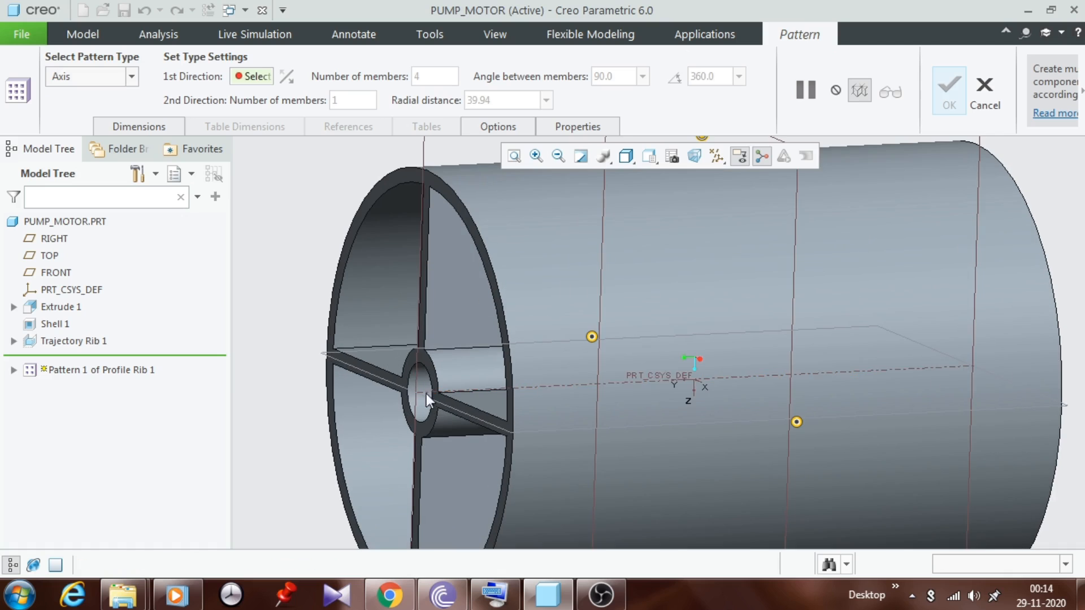
pyautogui.scroll(-2, 435, 396)
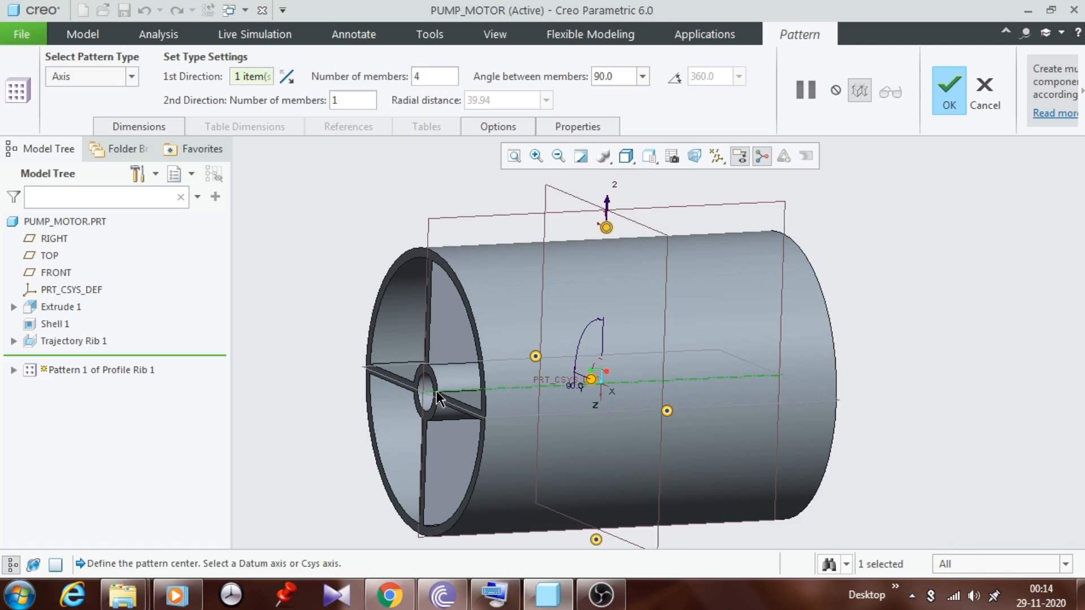
# Step: Set the pattern to 24 members with 15 degrees between them and create it
pyautogui.scroll(-2, 437, 398)
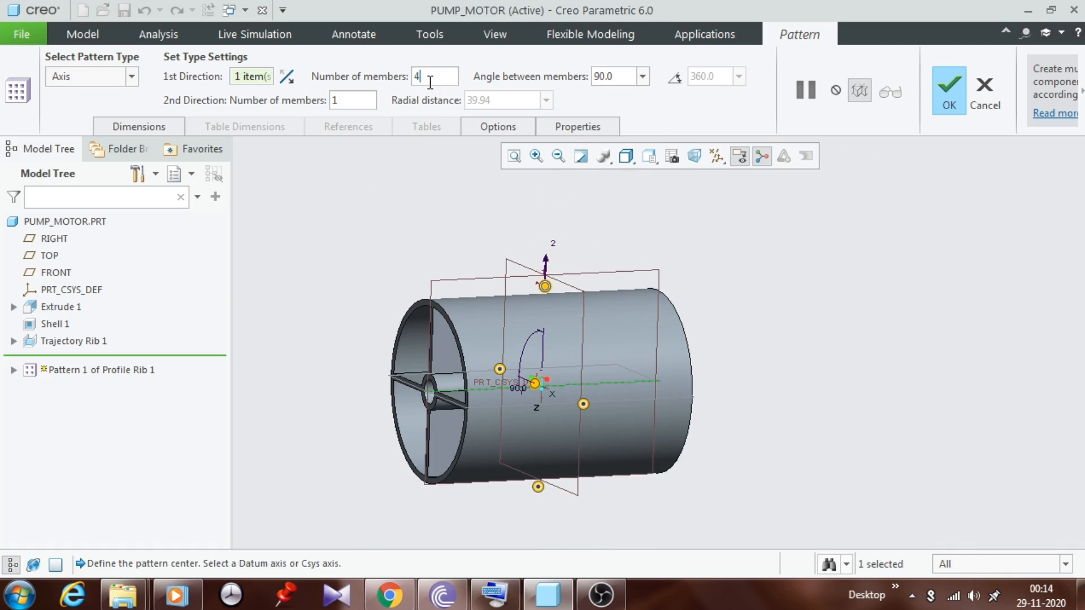
pyautogui.write('24')
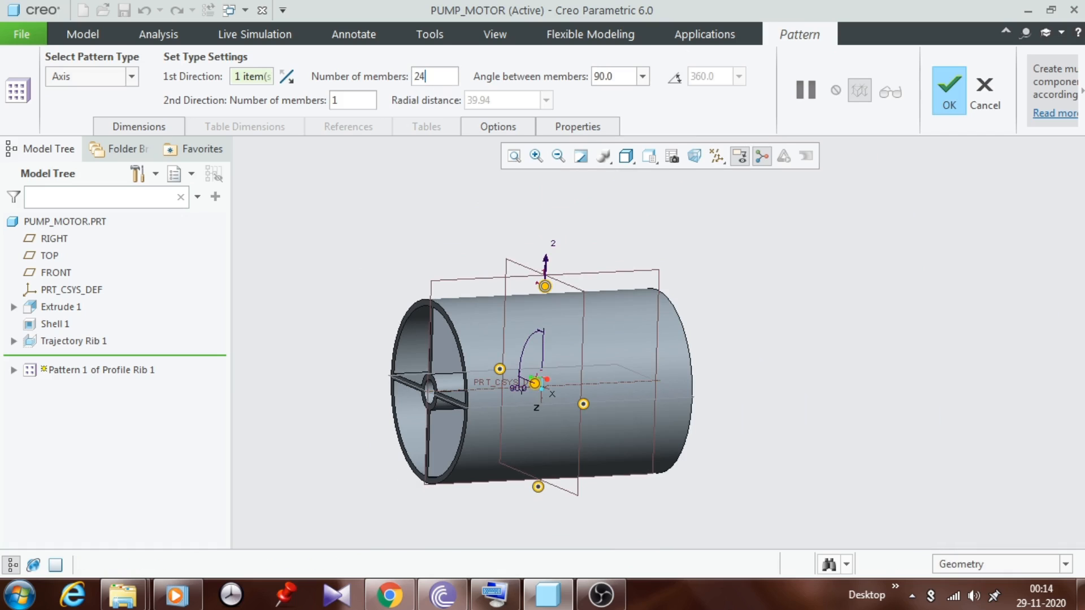
pyautogui.doubleClick(609, 75)
pyautogui.write('15')
pyautogui.press('Return')
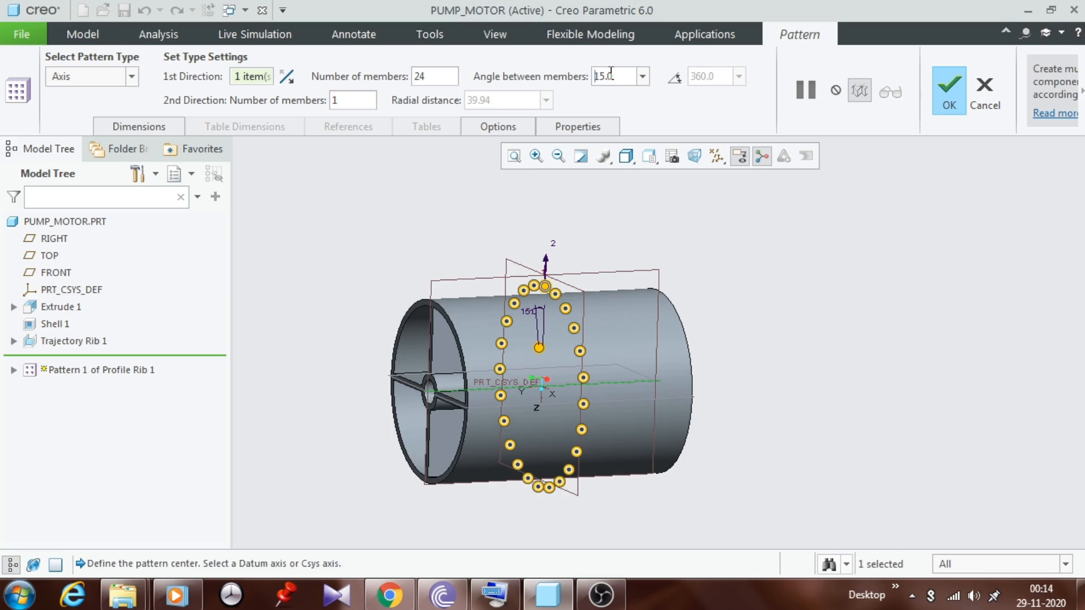
pyautogui.click(935, 94)
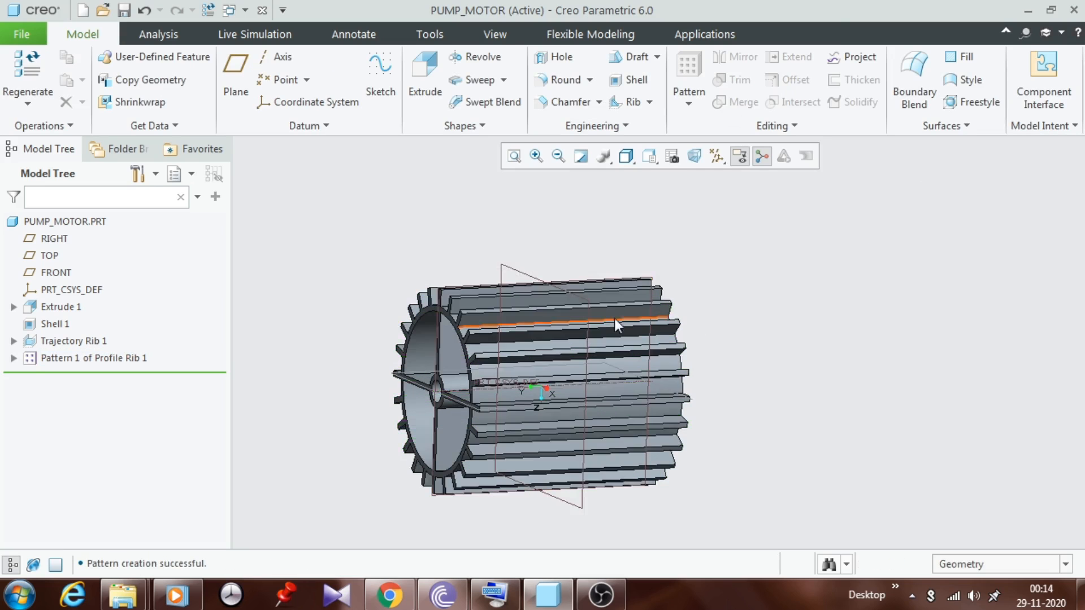
pyautogui.scroll(-5, 619, 332)
pyautogui.moveTo(620, 332); pyautogui.dragTo(705, 312, button='middle')
pyautogui.scroll(4, 705, 312)
pyautogui.moveTo(728, 289); pyautogui.dragTo(658, 317, button='middle')
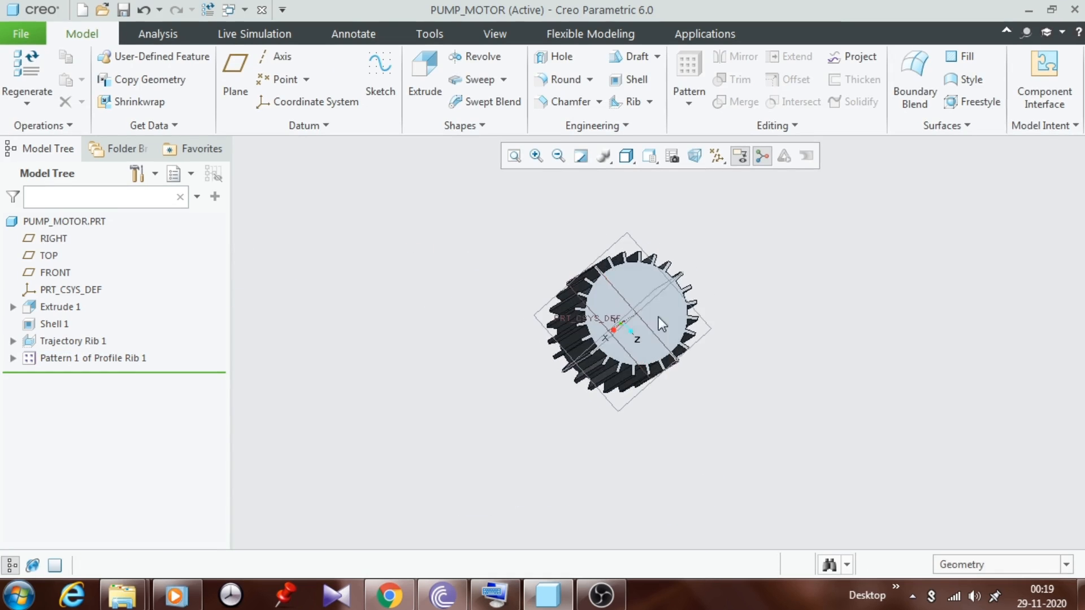
# Step: Start an extrude sketch on the cylinder's closed end face and draw a circle about 438 in diameter centred on the axis
pyautogui.click(654, 285)
pyautogui.click(420, 103)
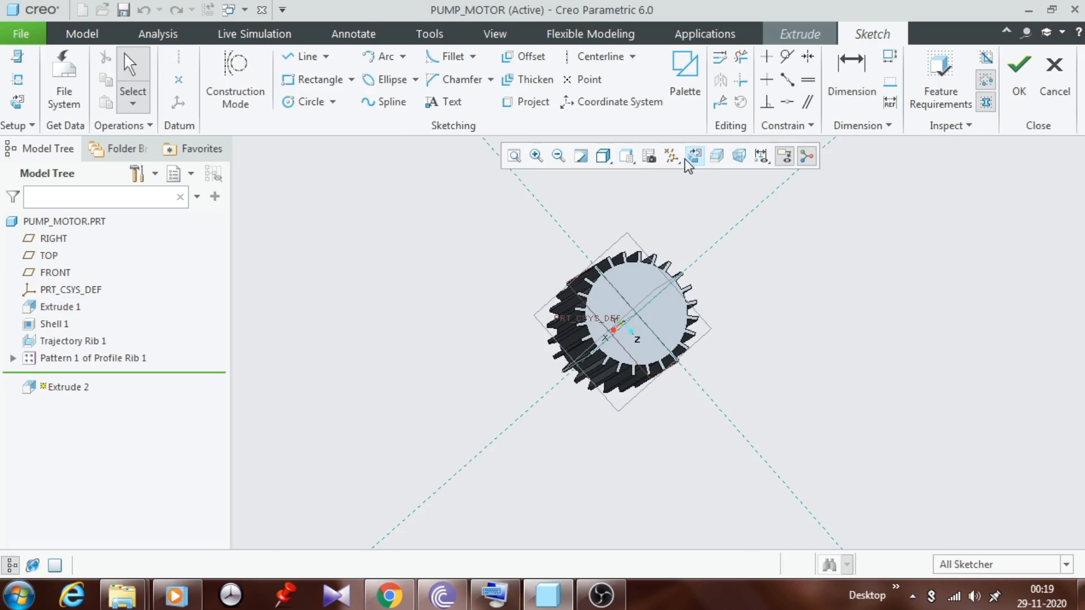
pyautogui.click(694, 157)
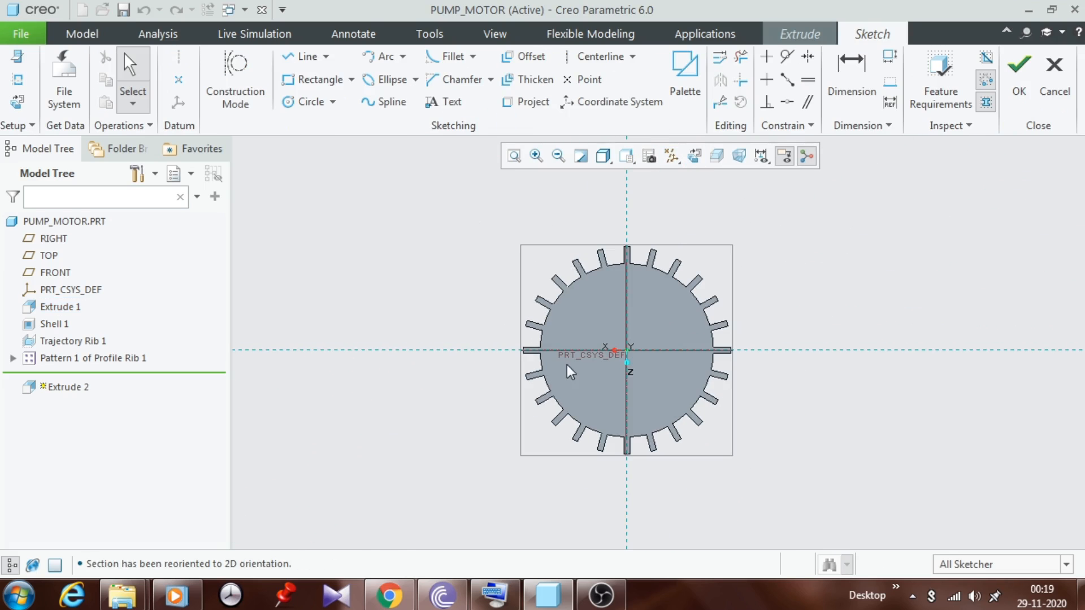
pyautogui.click(332, 102)
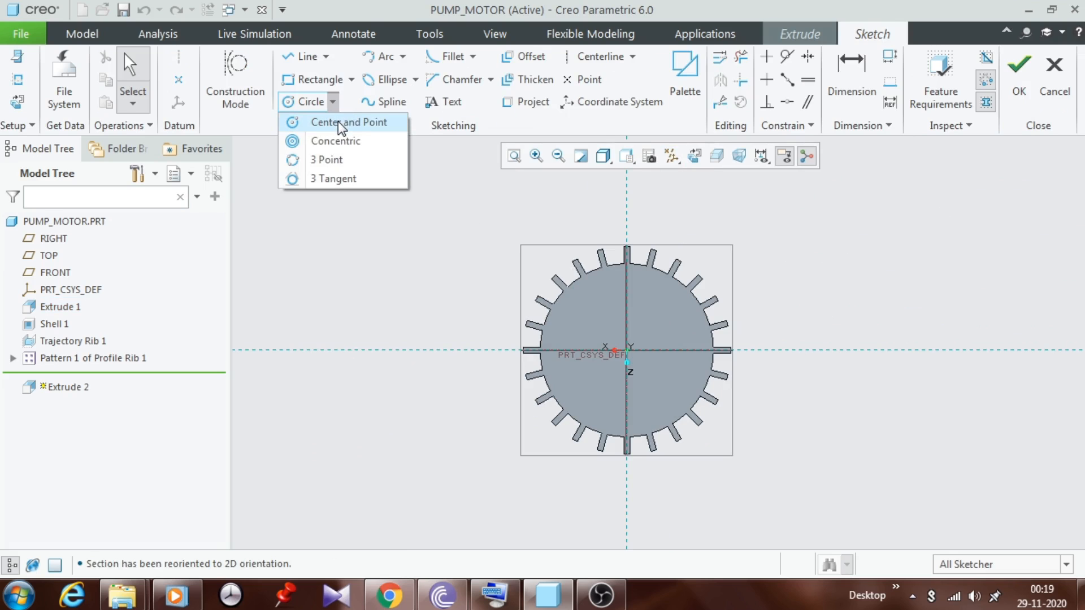
pyautogui.click(341, 122)
pyautogui.click(626, 350)
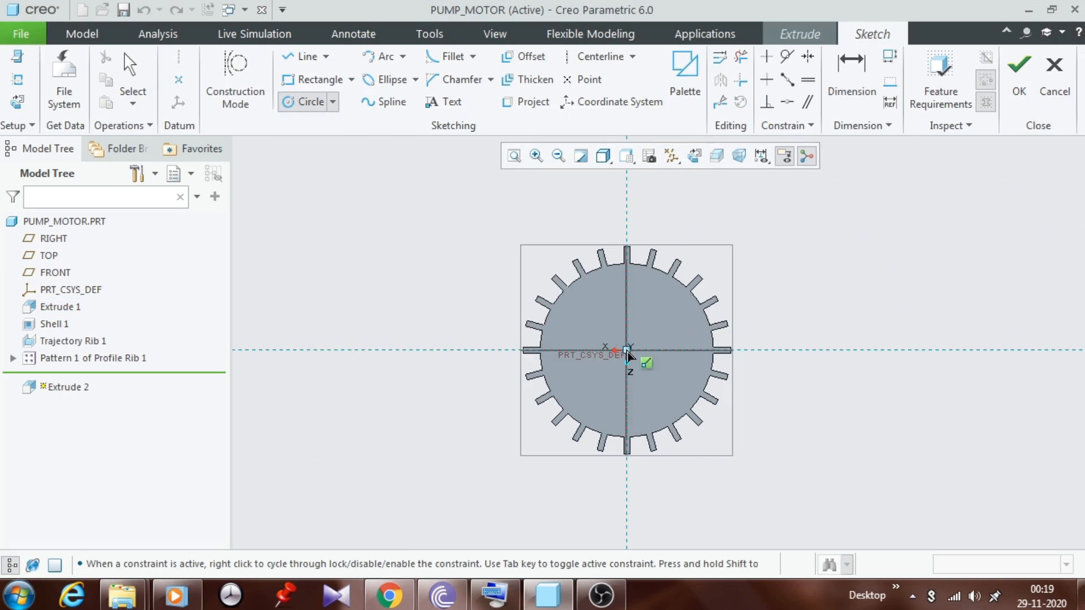
pyautogui.click(710, 257)
pyautogui.middleClick(568, 222)
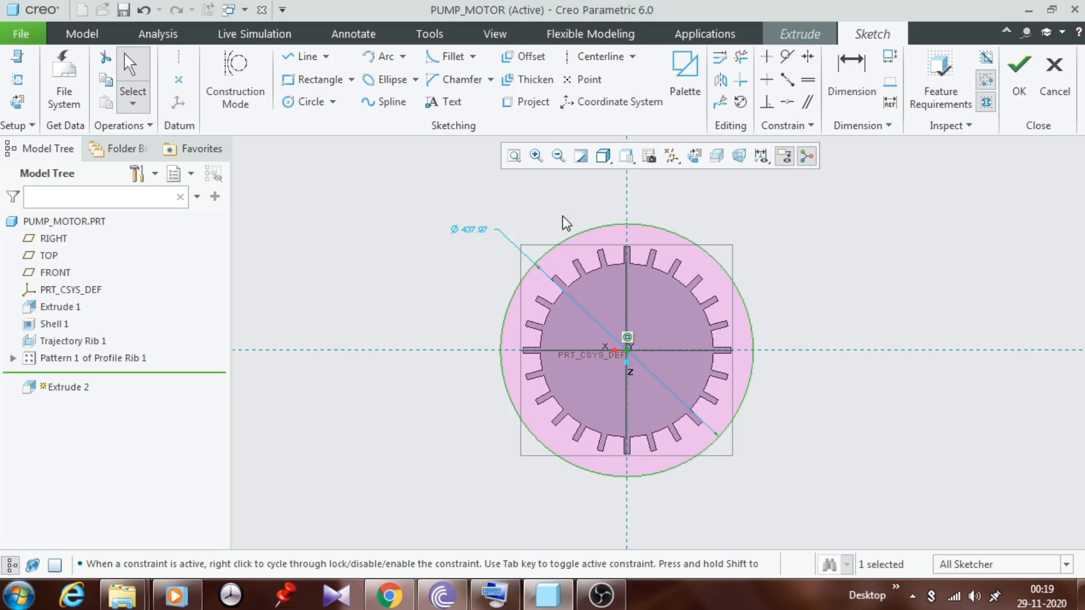
# Step: Set the circle's diameter to 380 and finish the sketch
pyautogui.doubleClick(478, 240)
pyautogui.write('3')
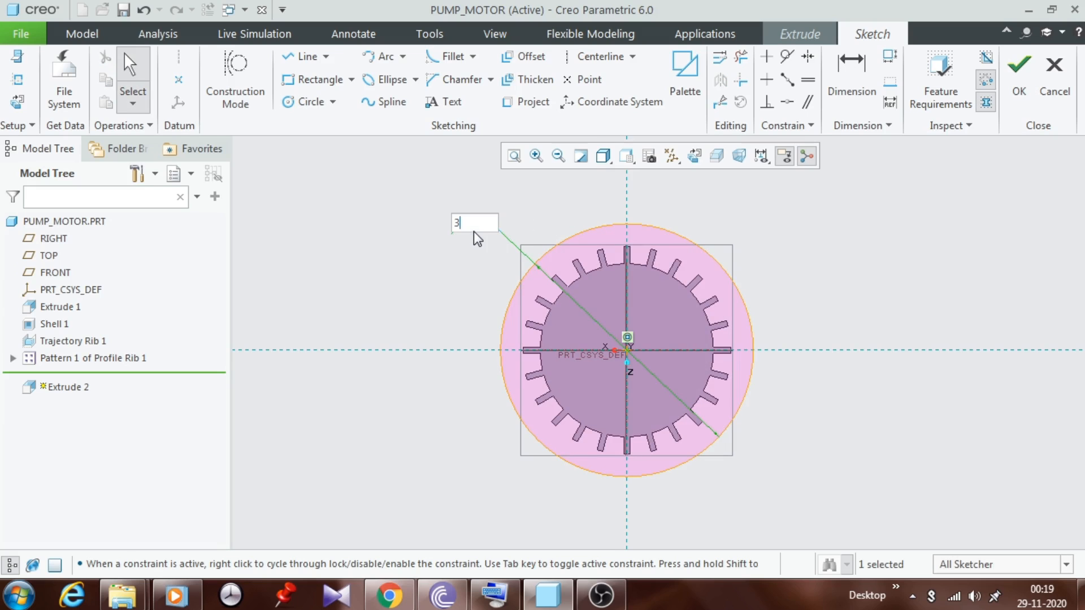
pyautogui.write('80')
pyautogui.press('Return')
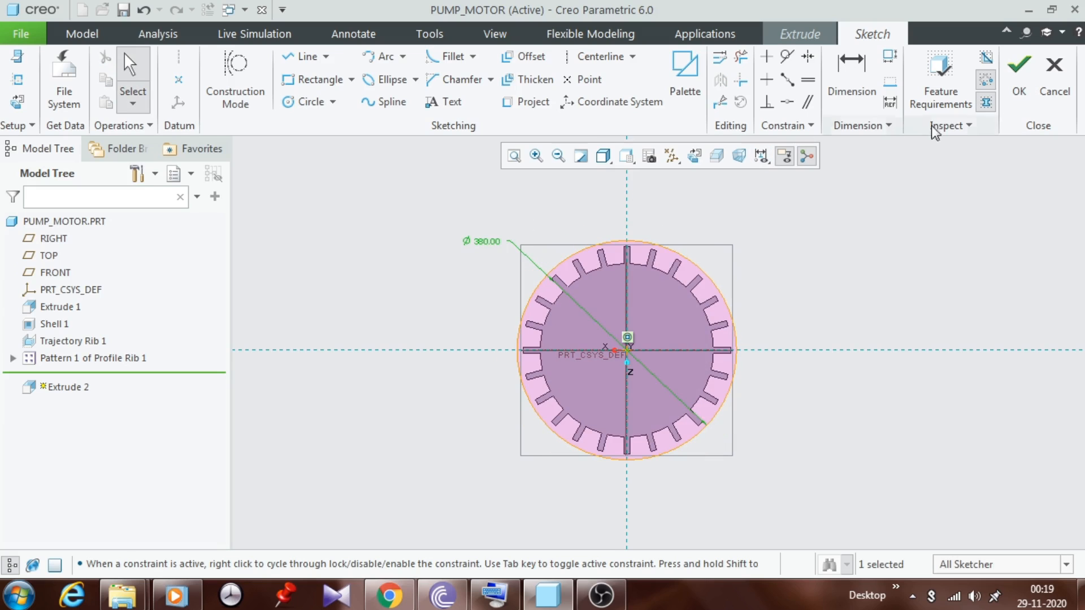
pyautogui.click(1018, 74)
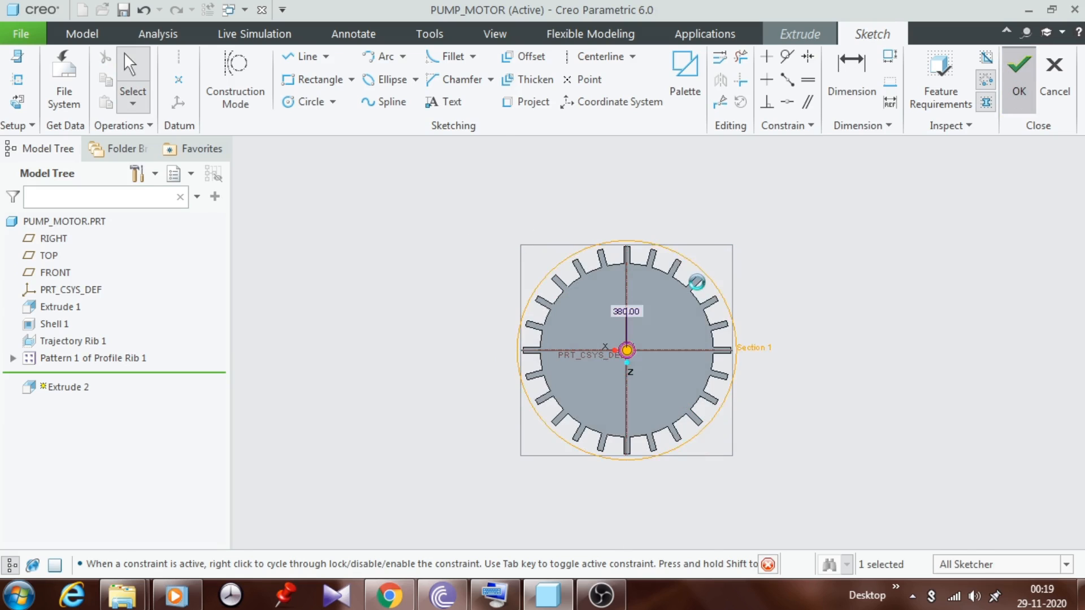
# Step: Extrude the circle 100 deep, flipped back over the fin ends, and create the feature
pyautogui.doubleClick(201, 74)
pyautogui.write('100')
pyautogui.press('Return')
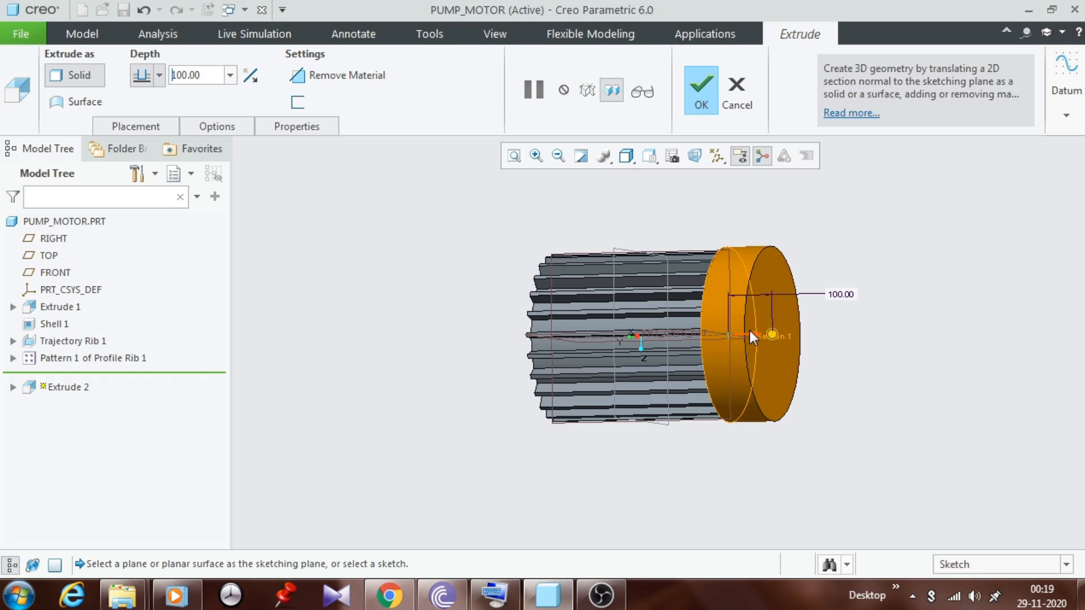
pyautogui.scroll(2, 749, 330)
pyautogui.moveTo(727, 341); pyautogui.dragTo(763, 345, button='middle')
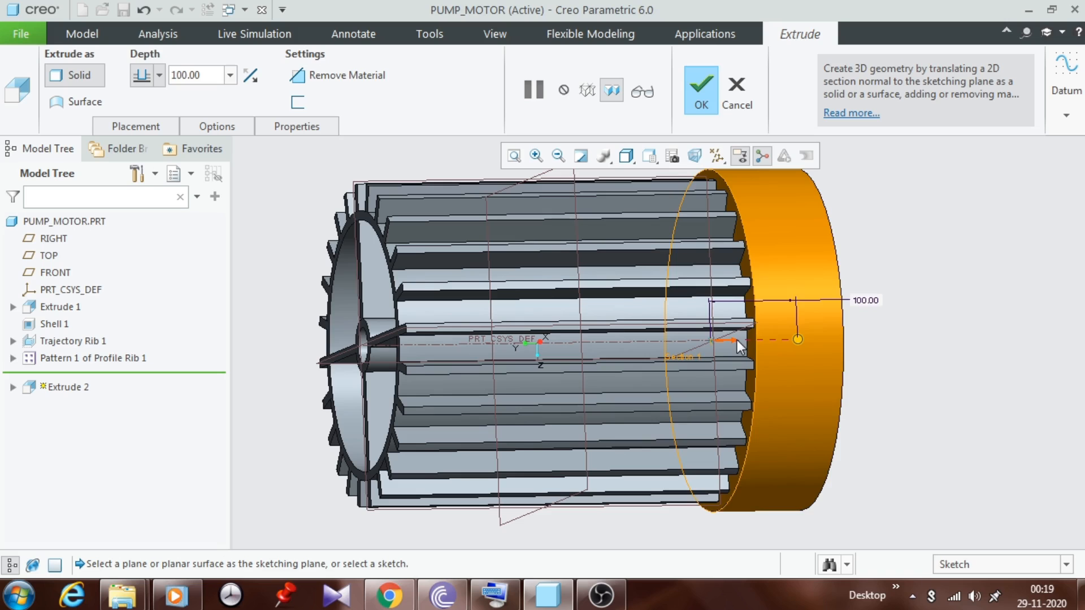
pyautogui.click(737, 339)
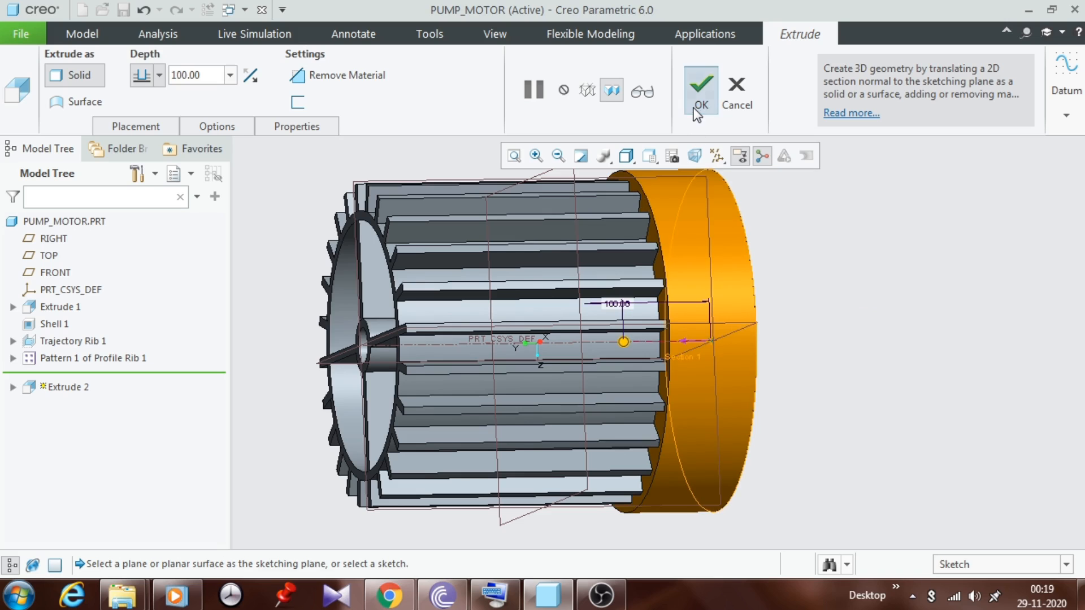
pyautogui.click(700, 86)
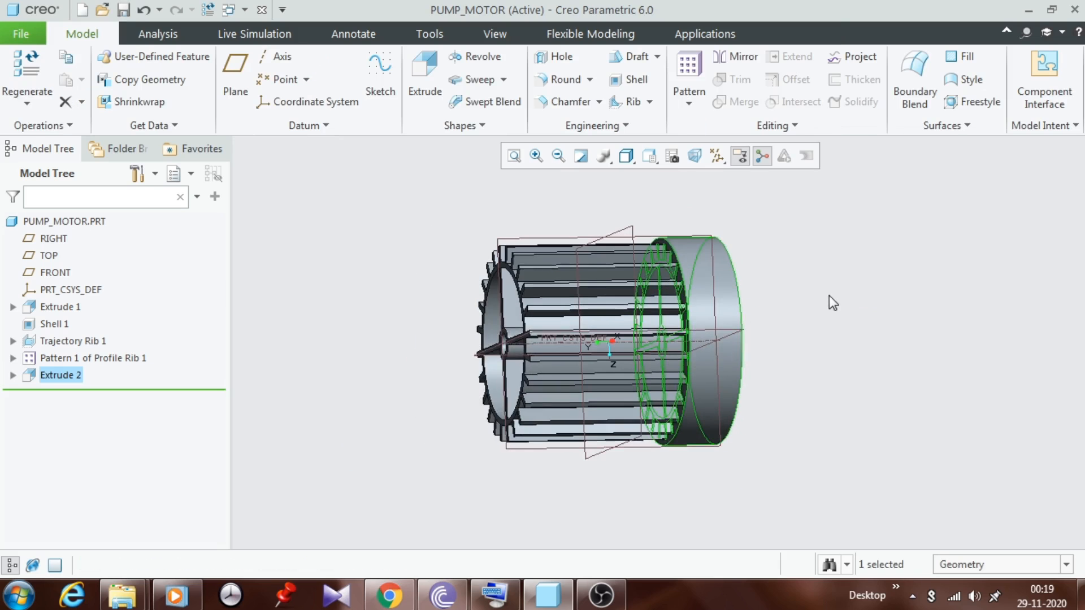
pyautogui.click(819, 285)
# Step: Start an extrude sketch on the ribbed face at the open end and orient it to the 2D sketch view
pyautogui.moveTo(804, 256); pyautogui.dragTo(772, 282, button='middle')
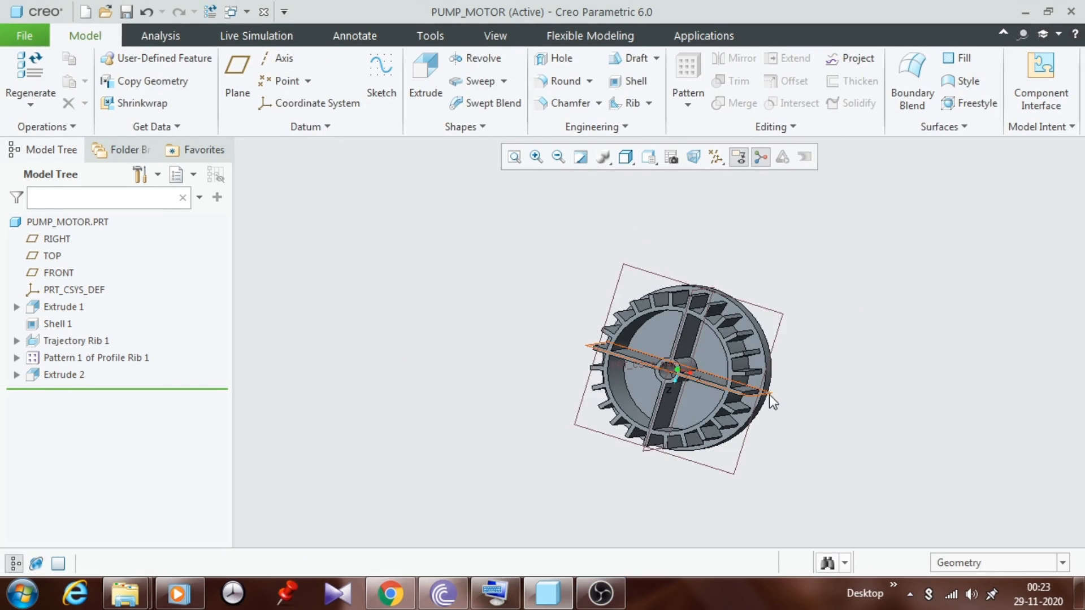
pyautogui.scroll(-5, 673, 366)
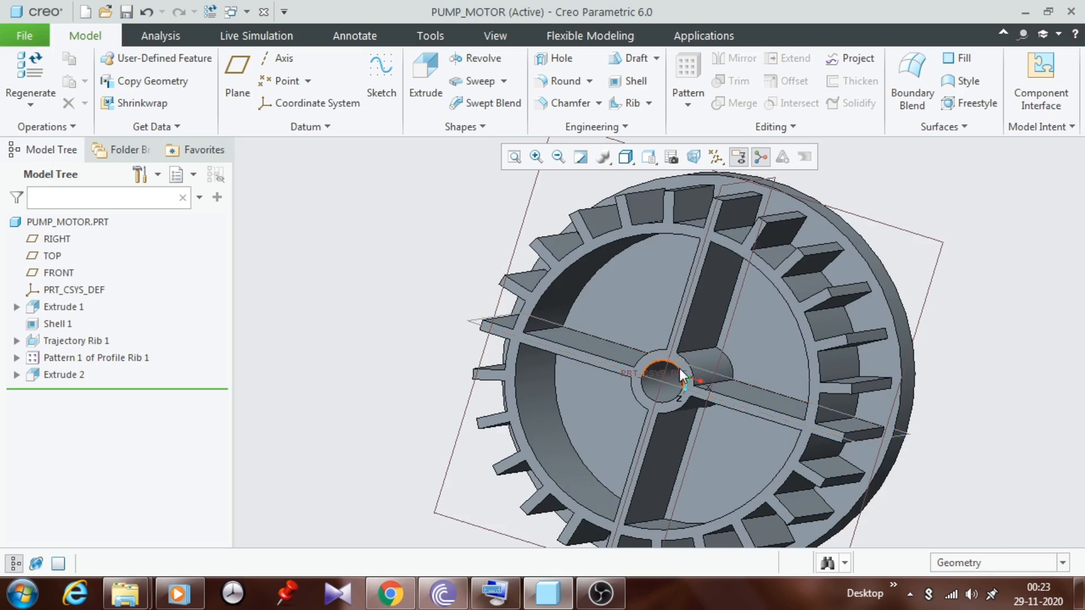
pyautogui.scroll(-2, 679, 369)
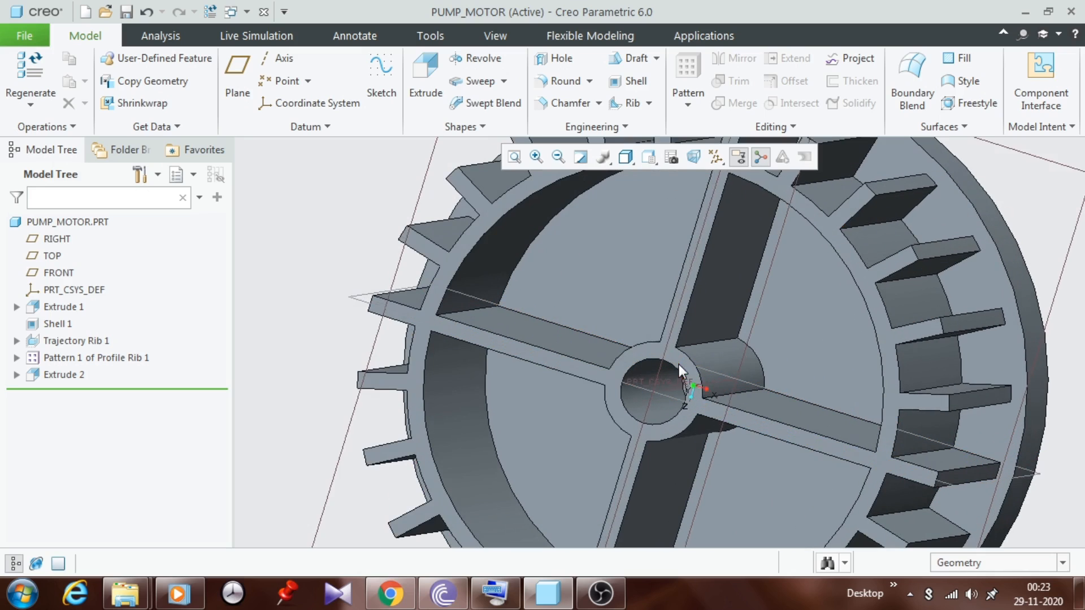
pyautogui.click(675, 331)
pyautogui.scroll(5, 676, 331)
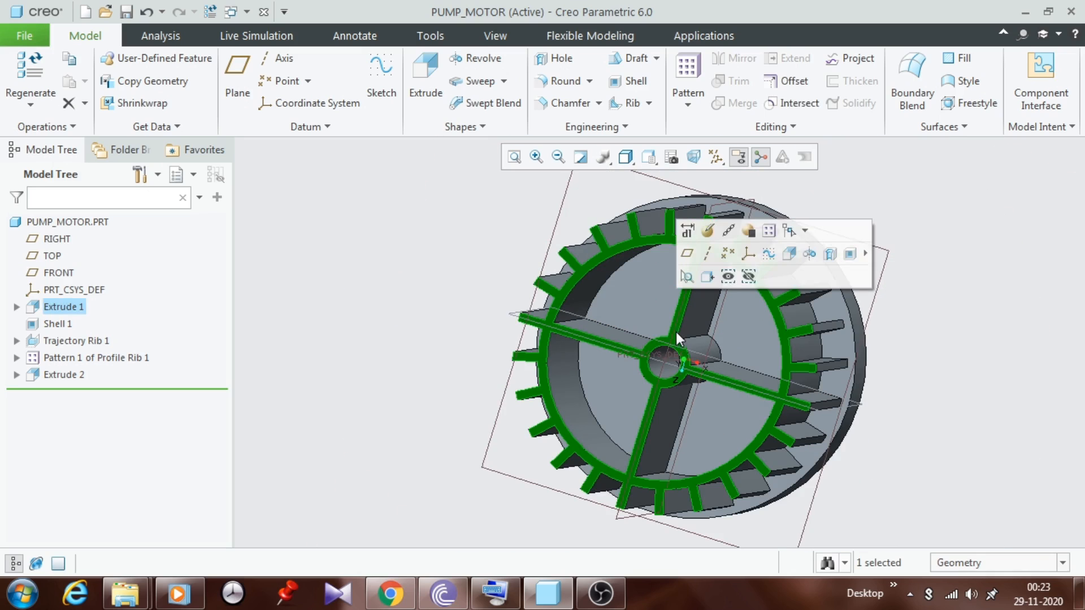
pyautogui.click(413, 79)
pyautogui.click(668, 480)
pyautogui.click(686, 157)
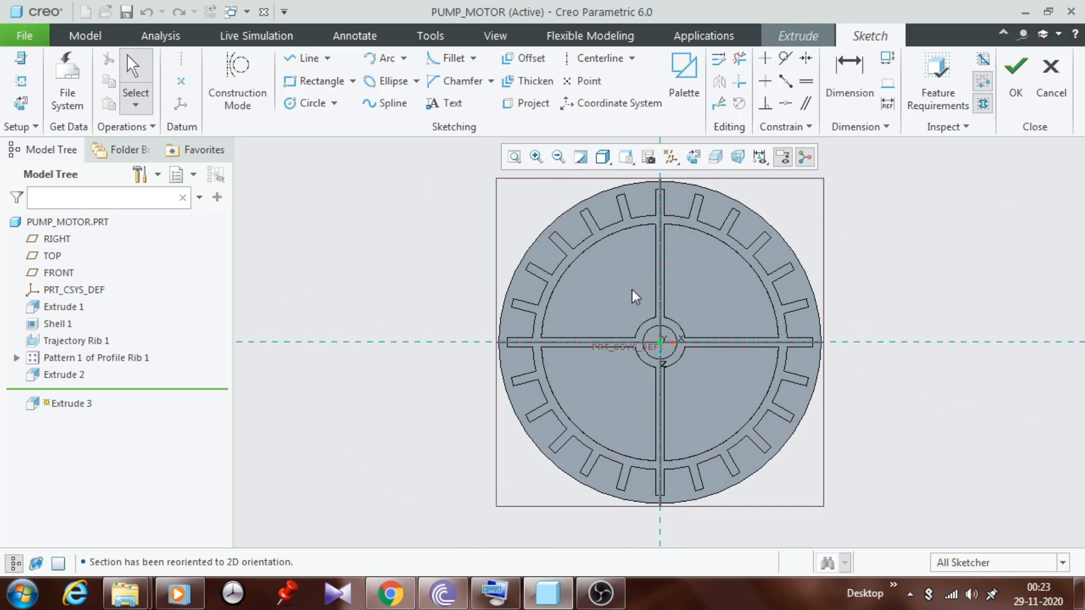
# Step: Draw a circle centred on the axis, slightly larger than the hub's hole and inside the hub's outer edge
pyautogui.click(335, 103)
pyautogui.click(344, 124)
pyautogui.scroll(3, 671, 351)
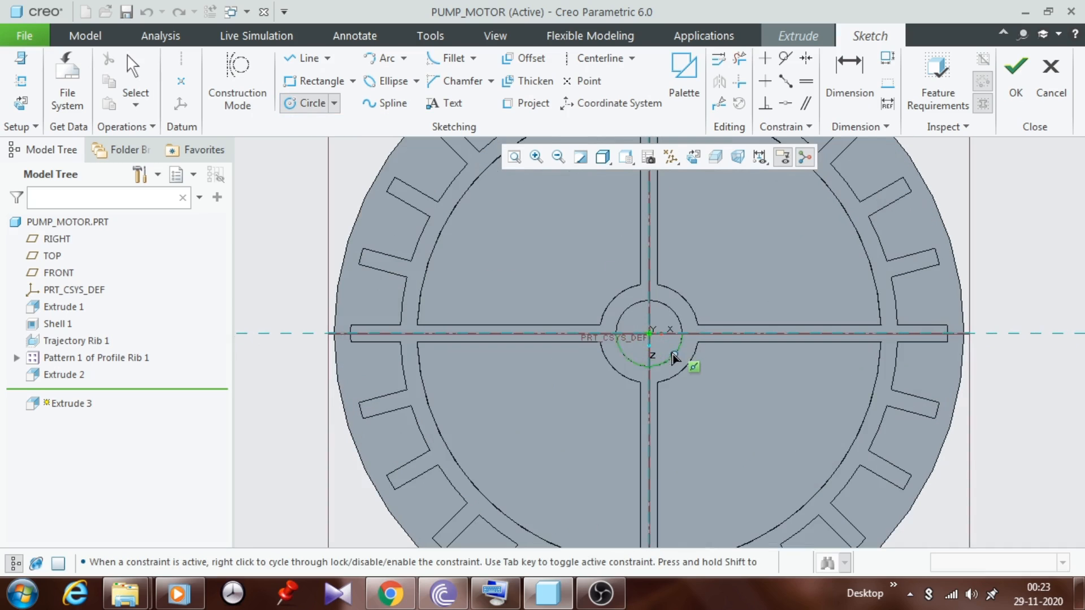
pyautogui.click(650, 334)
pyautogui.click(670, 304)
pyautogui.middleClick(716, 262)
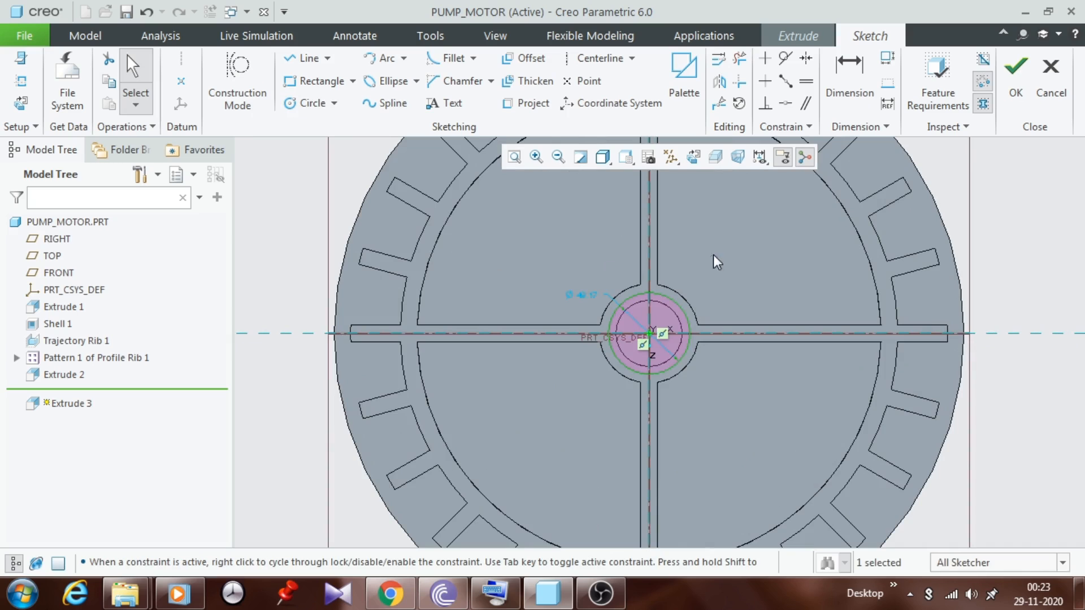
# Step: Set the hub circle's diameter to 45 and finish the sketch
pyautogui.doubleClick(579, 296)
pyautogui.write('45')
pyautogui.press('Return')
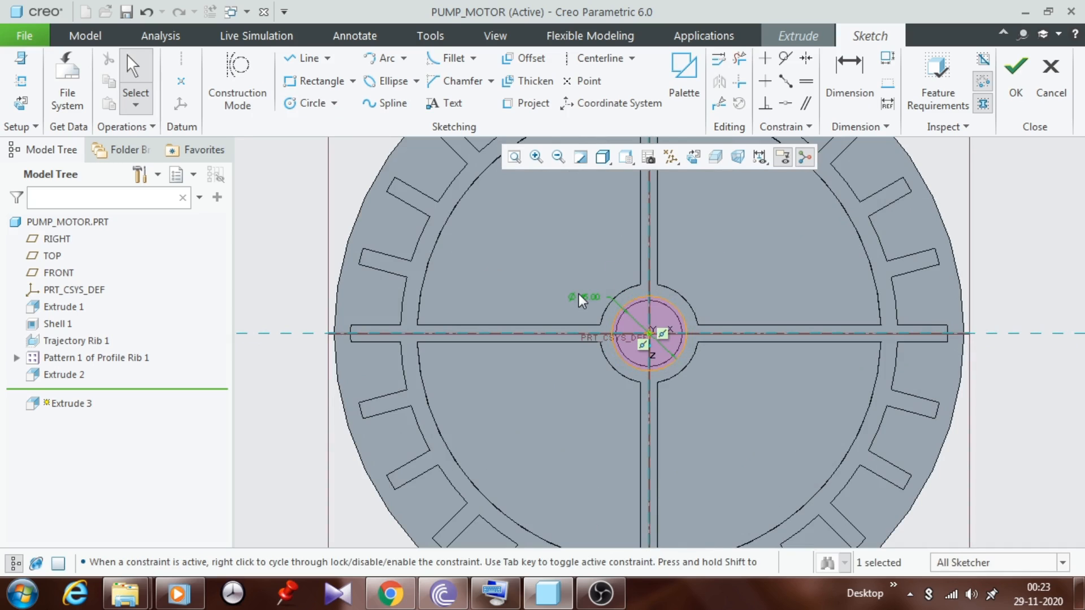
pyautogui.scroll(2, 666, 307)
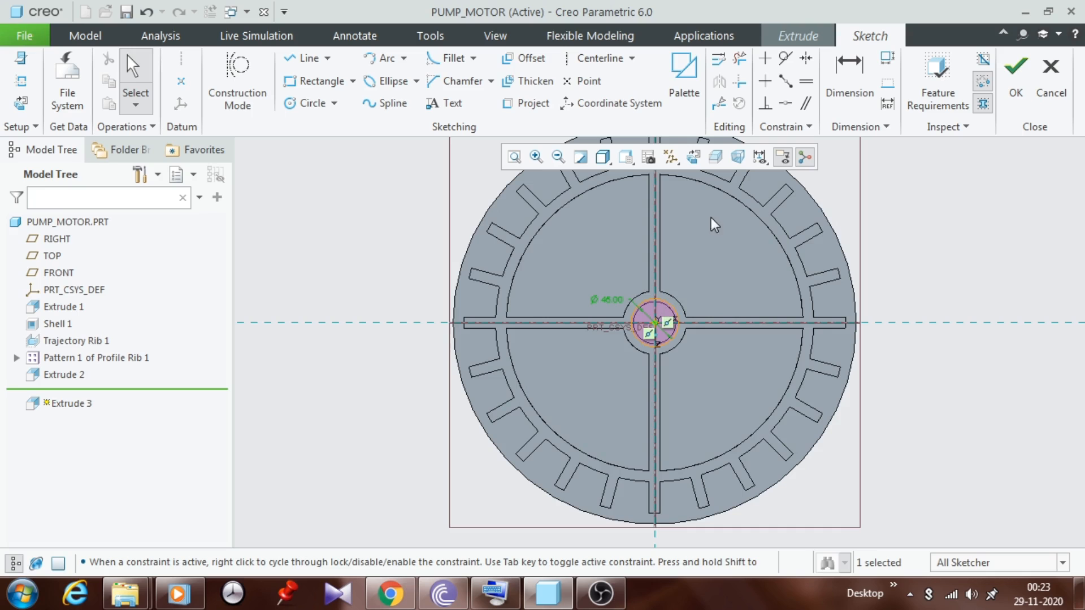
pyautogui.click(1015, 70)
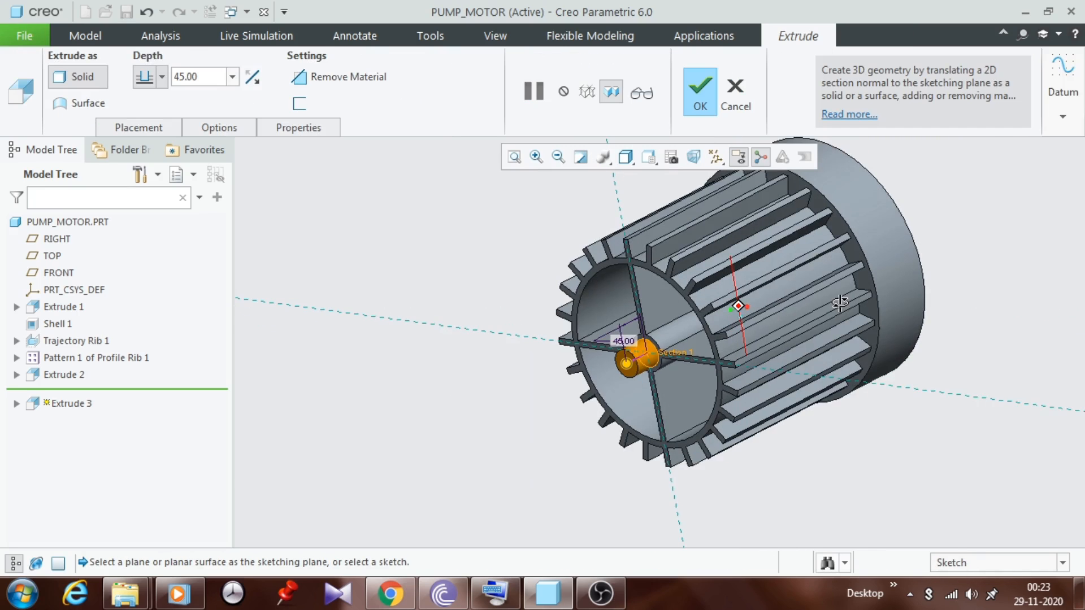
# Step: Extrude the shaft circle symmetrically about the sketch plane with a total depth of 500 and create it
pyautogui.click(162, 83)
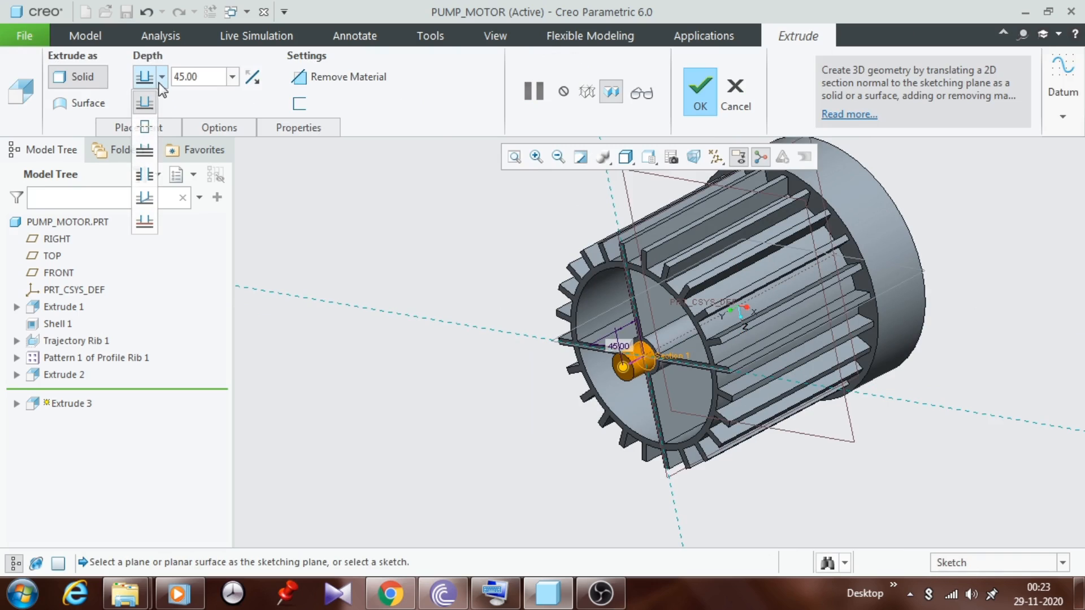
pyautogui.click(151, 121)
pyautogui.doubleClick(207, 80)
pyautogui.write('5')
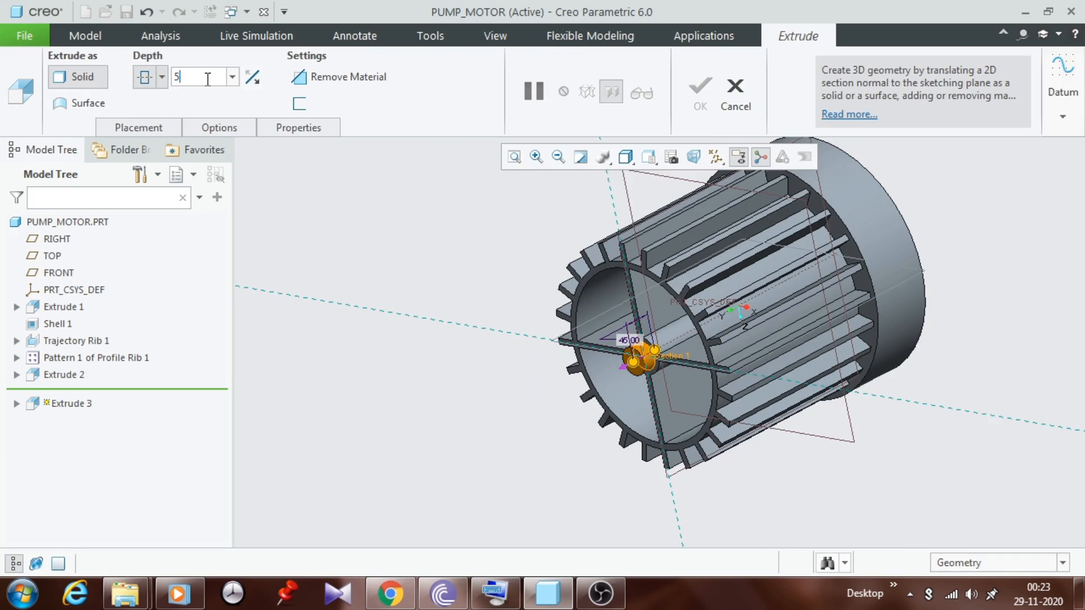
pyautogui.write('00')
pyautogui.press('Return')
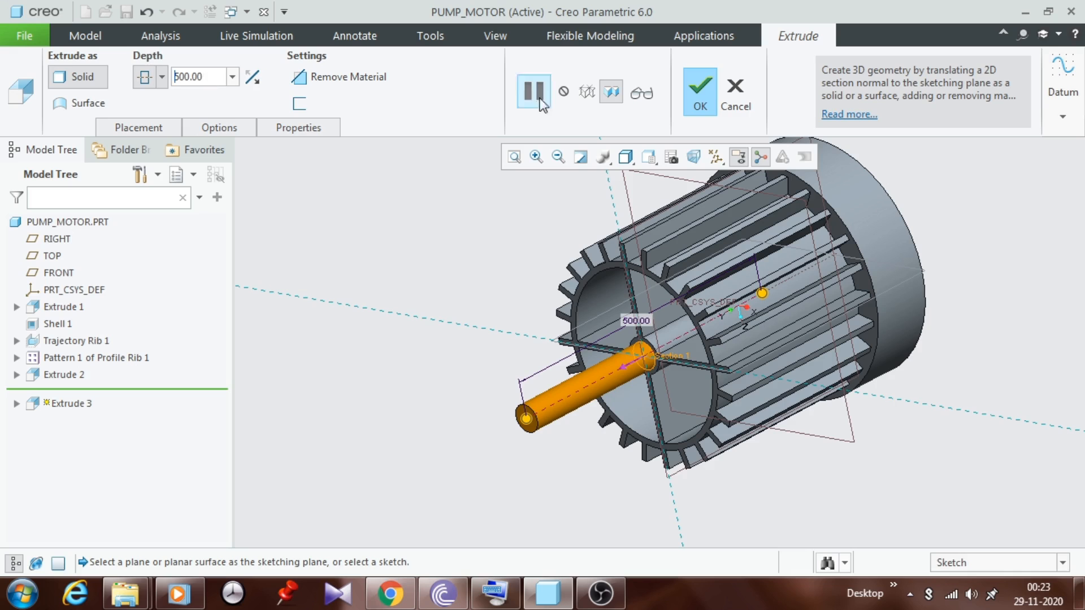
pyautogui.click(701, 99)
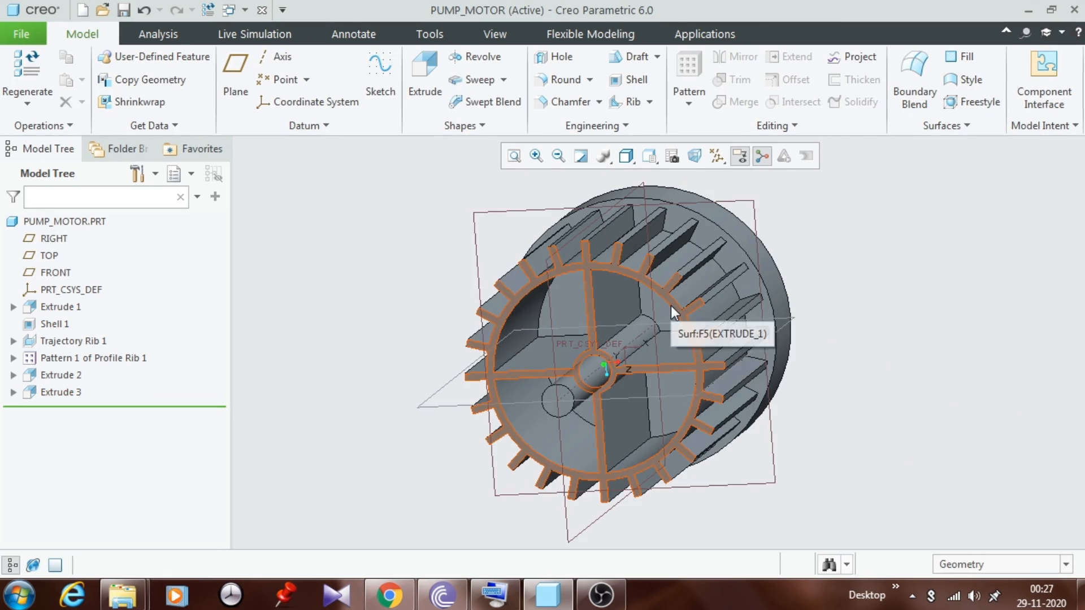
# Step: Start an extrude sketch on the ribbed open end face and project both halves of the shaft's circular edge
pyautogui.click(669, 306)
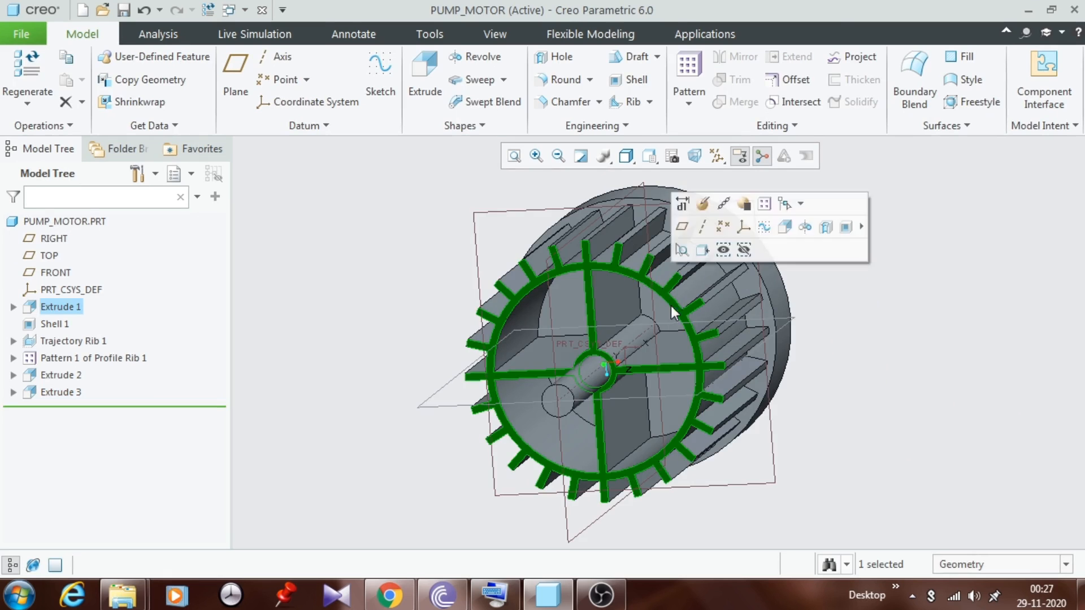
pyautogui.click(425, 76)
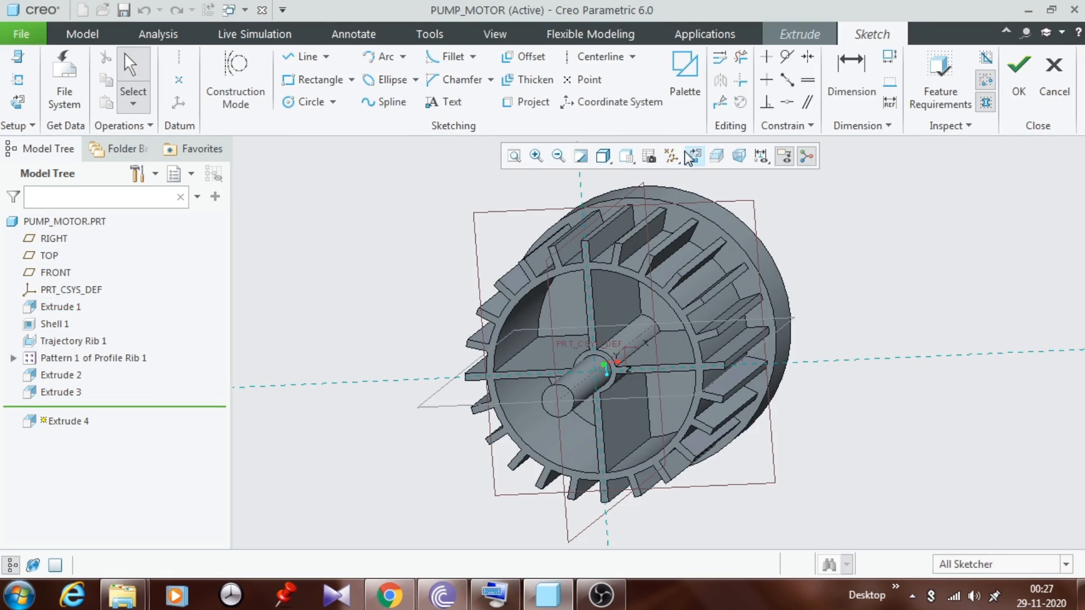
pyautogui.scroll(-6, 678, 333)
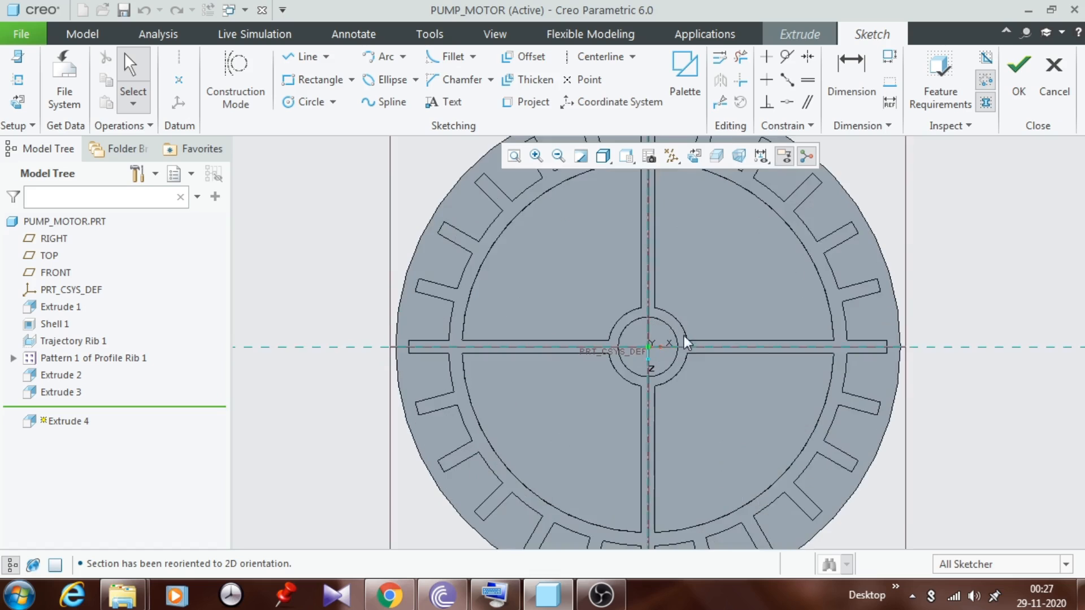
pyautogui.click(523, 102)
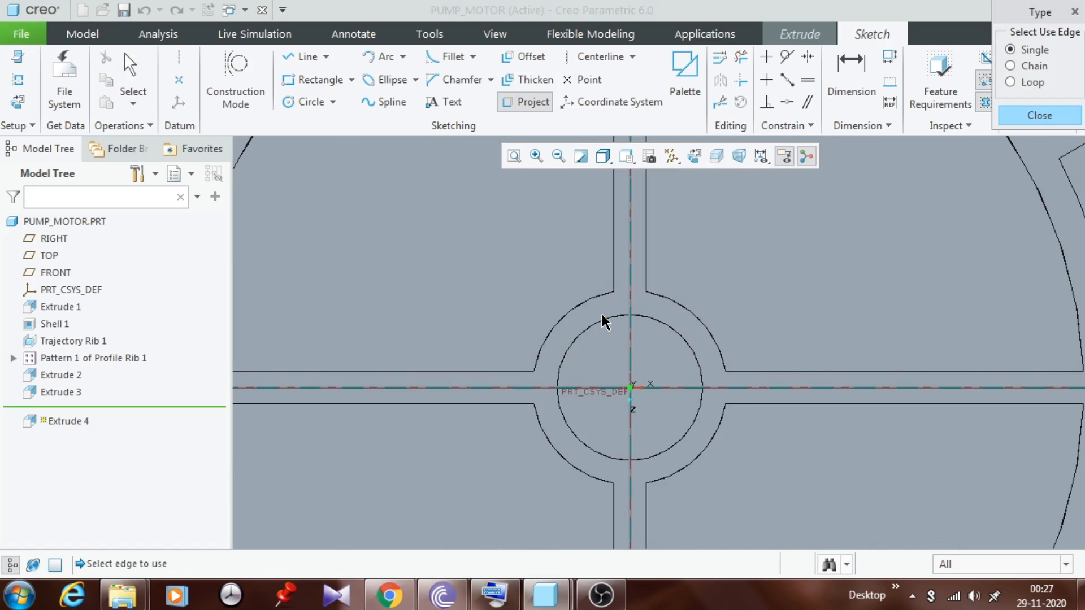
pyautogui.click(603, 321)
pyautogui.click(560, 421)
pyautogui.scroll(3, 686, 313)
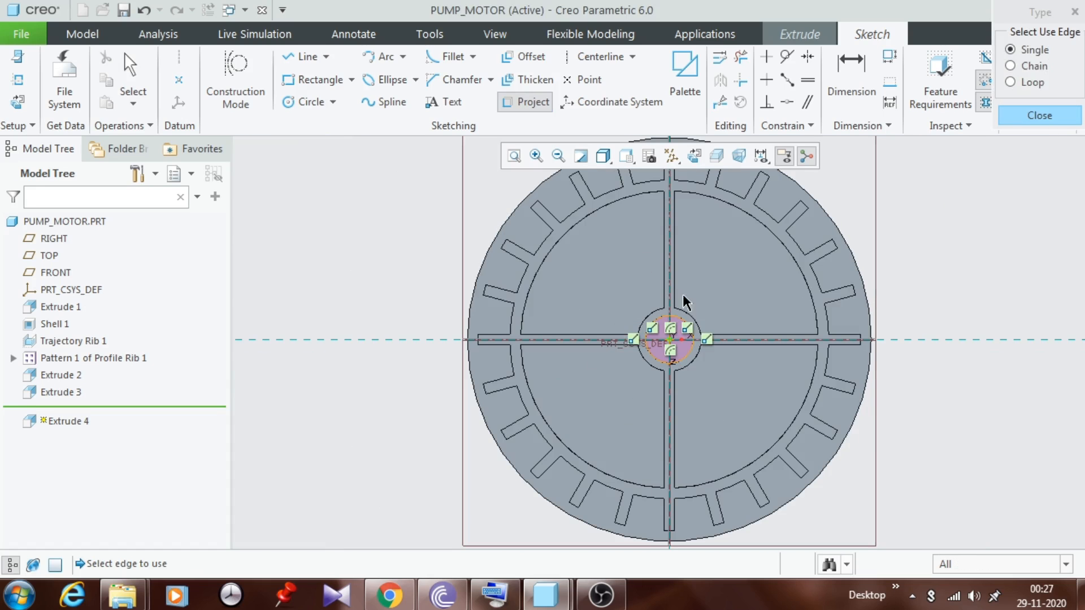
# Step: Draw a circle centred on the axis and snapped to the inner wall edge of the shelled cylinder
pyautogui.click(333, 103)
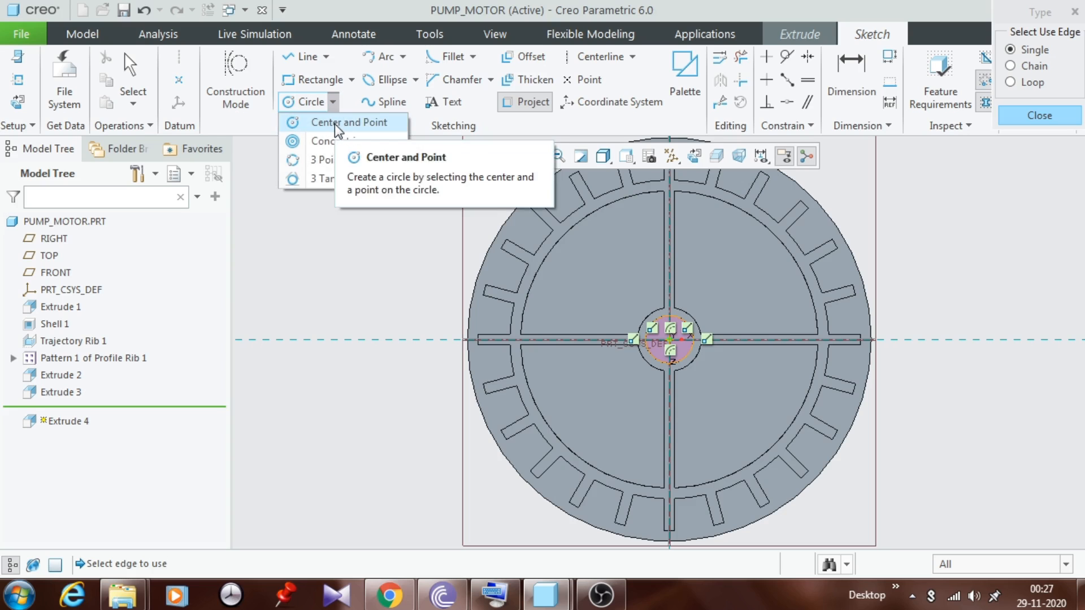
pyautogui.click(335, 124)
pyautogui.click(670, 340)
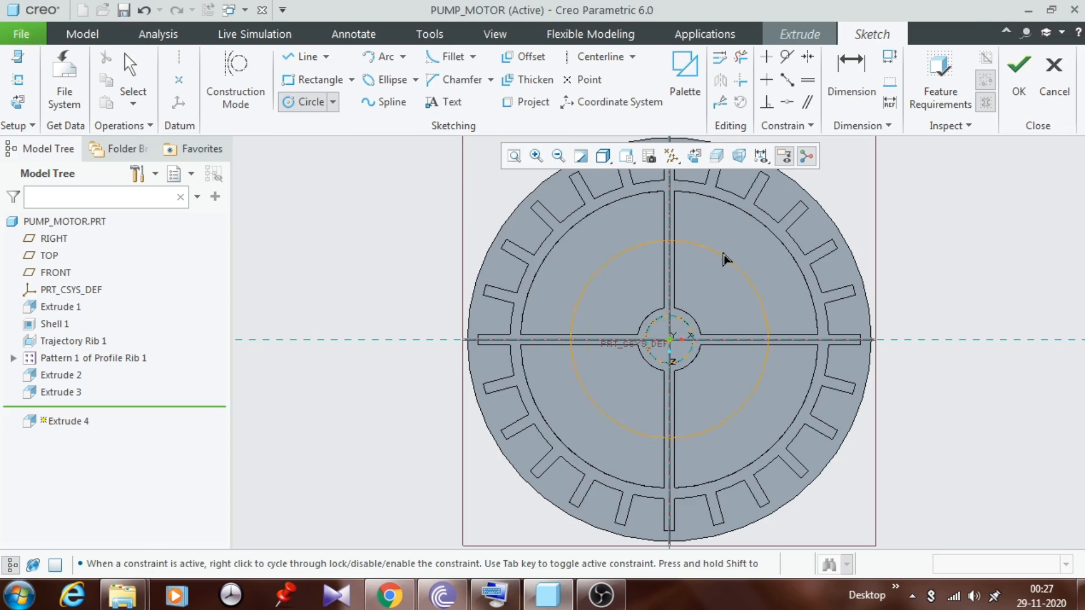
pyautogui.click(740, 219)
pyautogui.middleClick(937, 221)
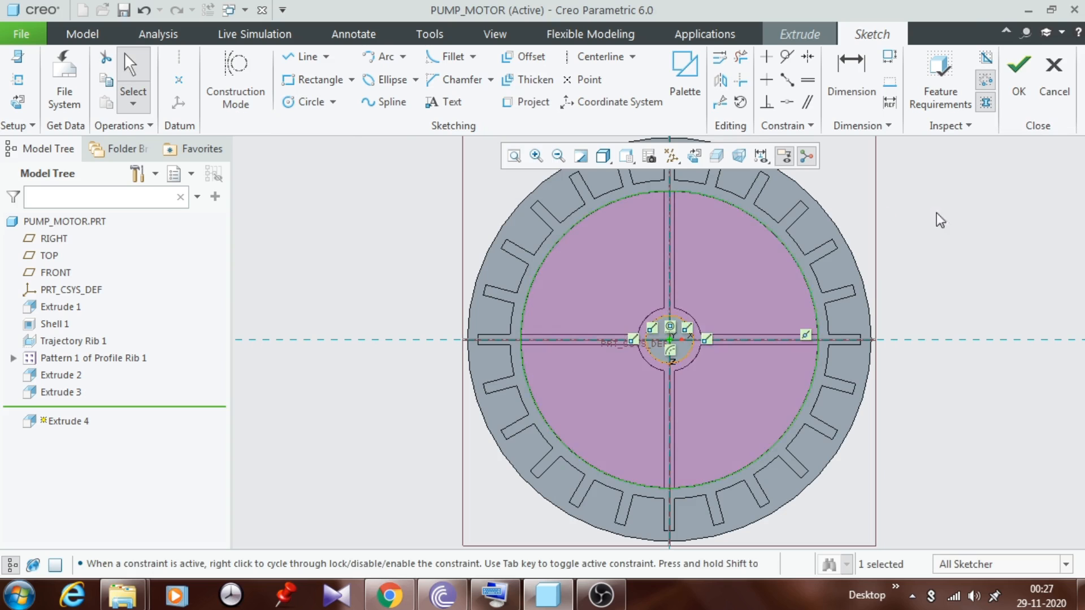
pyautogui.scroll(-3, 800, 260)
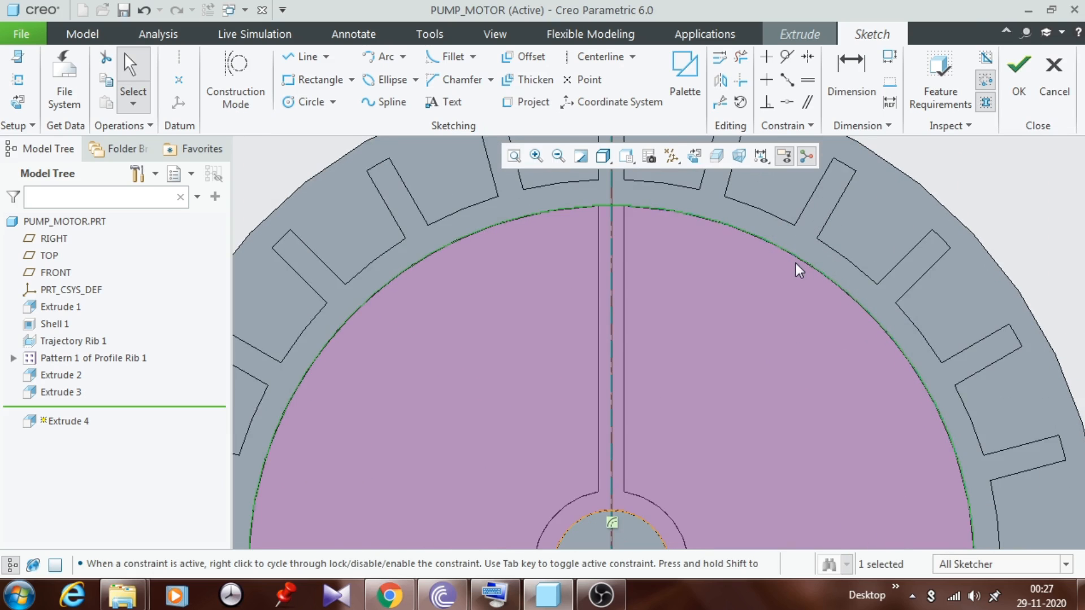
# Step: Finish the cover sketch, set its extrusion depth to 60 and create the open-end cover
pyautogui.scroll(3, 798, 270)
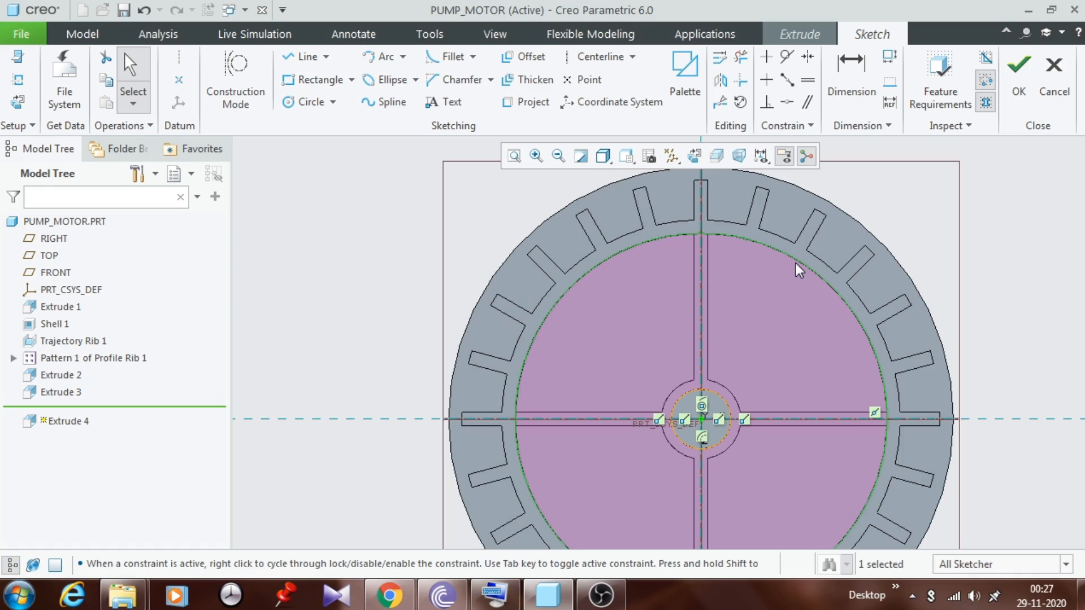
pyautogui.scroll(1, 798, 270)
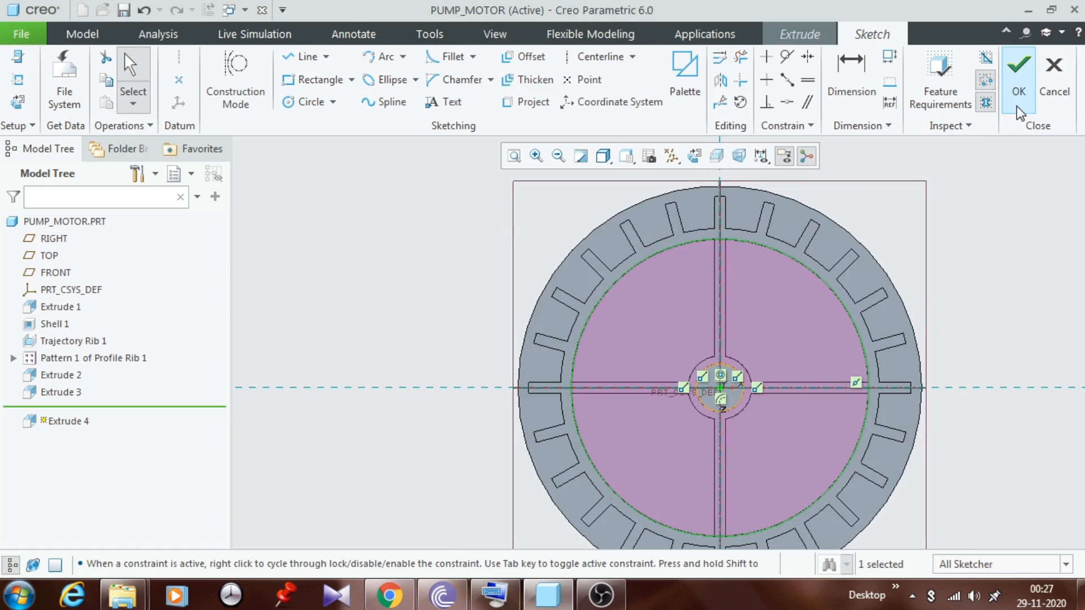
pyautogui.click(1019, 74)
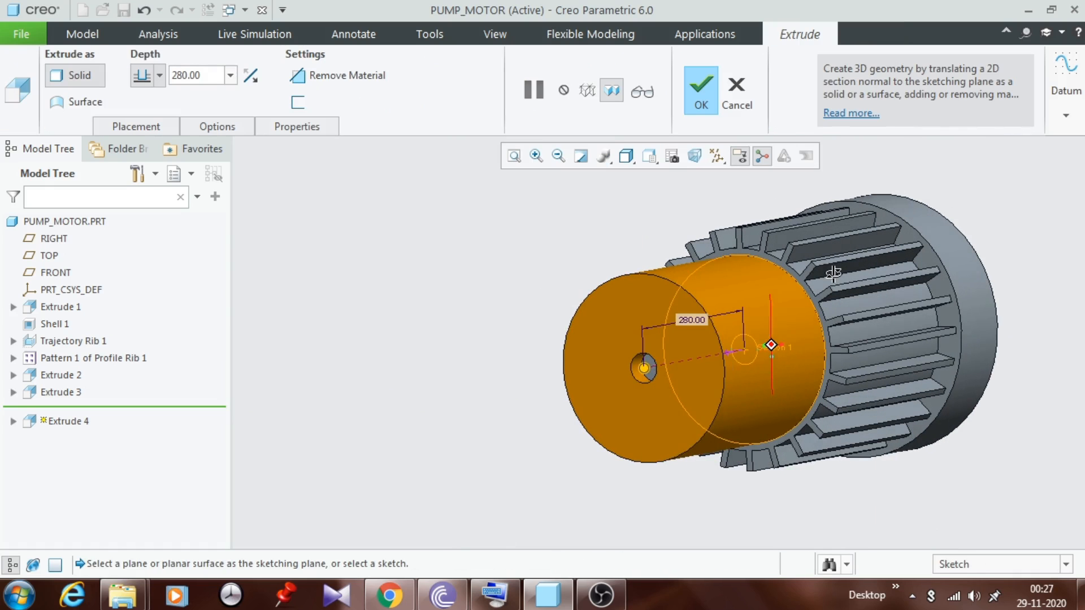
pyautogui.click(218, 74)
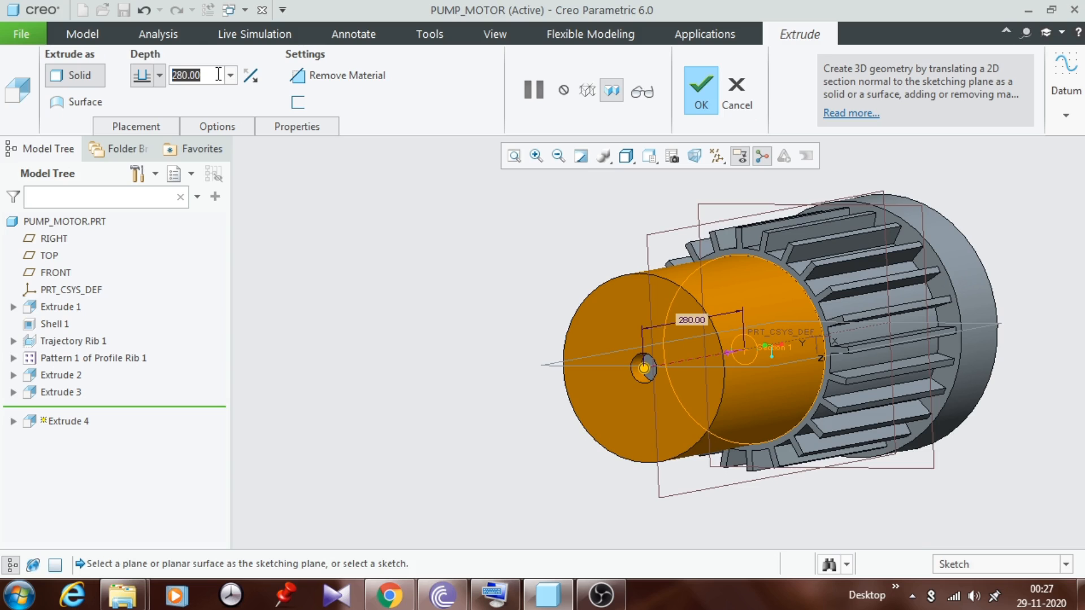
pyautogui.write('60')
pyautogui.press('Return')
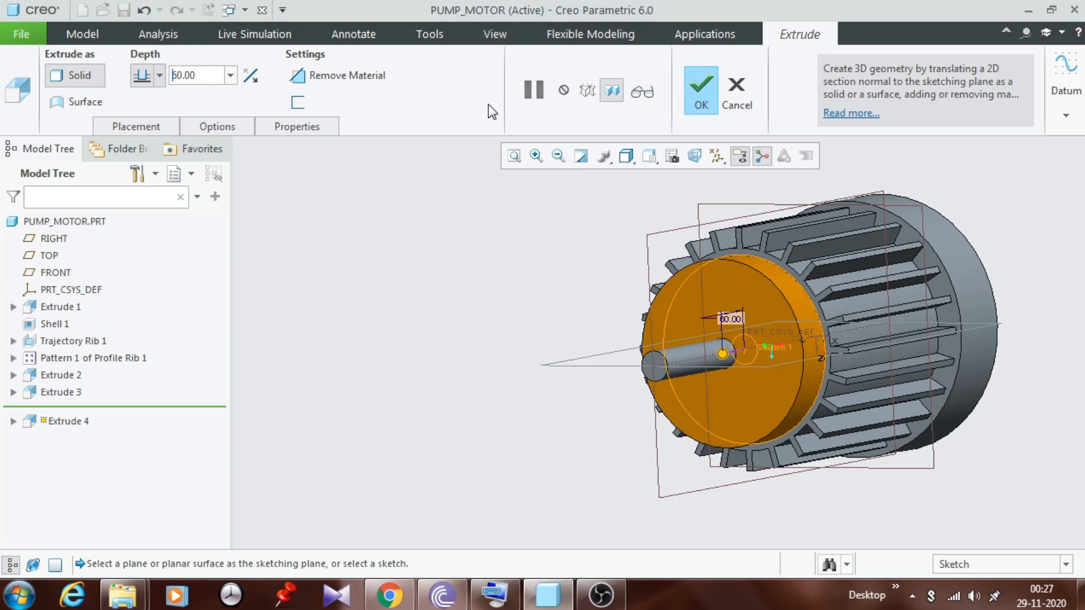
pyautogui.click(699, 95)
# Step: Round the outer front edge of the open-end cover with a radius of 25
pyautogui.scroll(-4, 581, 295)
pyautogui.moveTo(582, 296); pyautogui.dragTo(527, 303, button='middle')
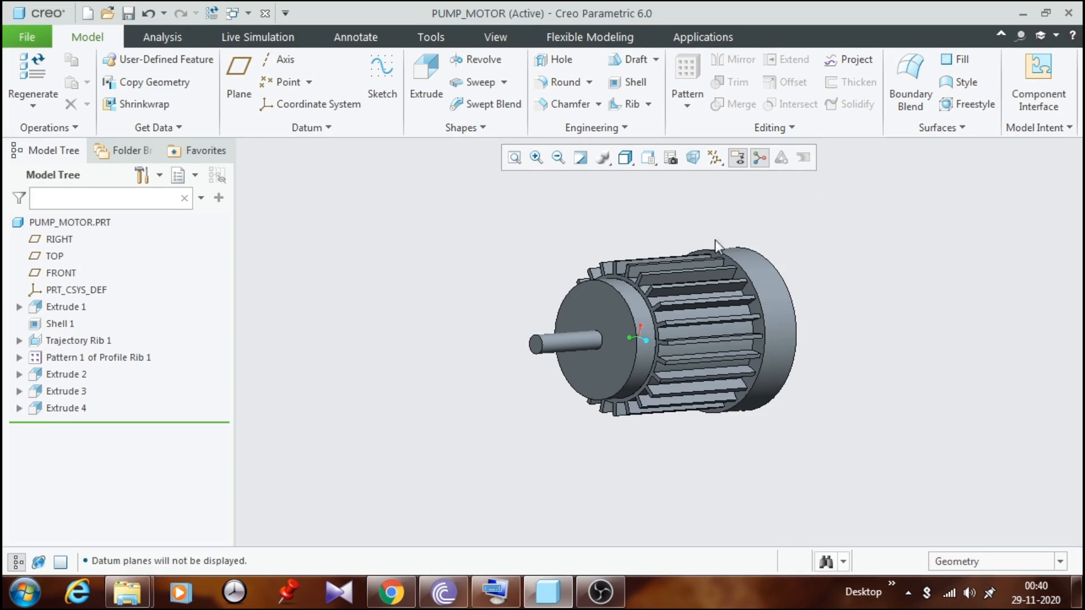
pyautogui.click(589, 82)
pyautogui.click(587, 102)
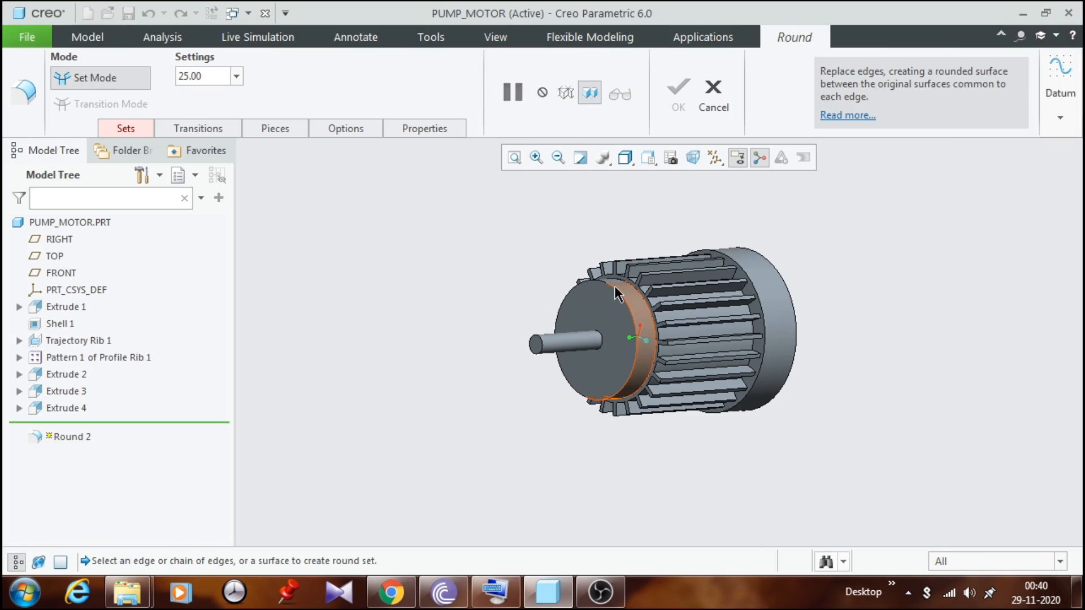
pyautogui.click(615, 294)
pyautogui.doubleClick(207, 75)
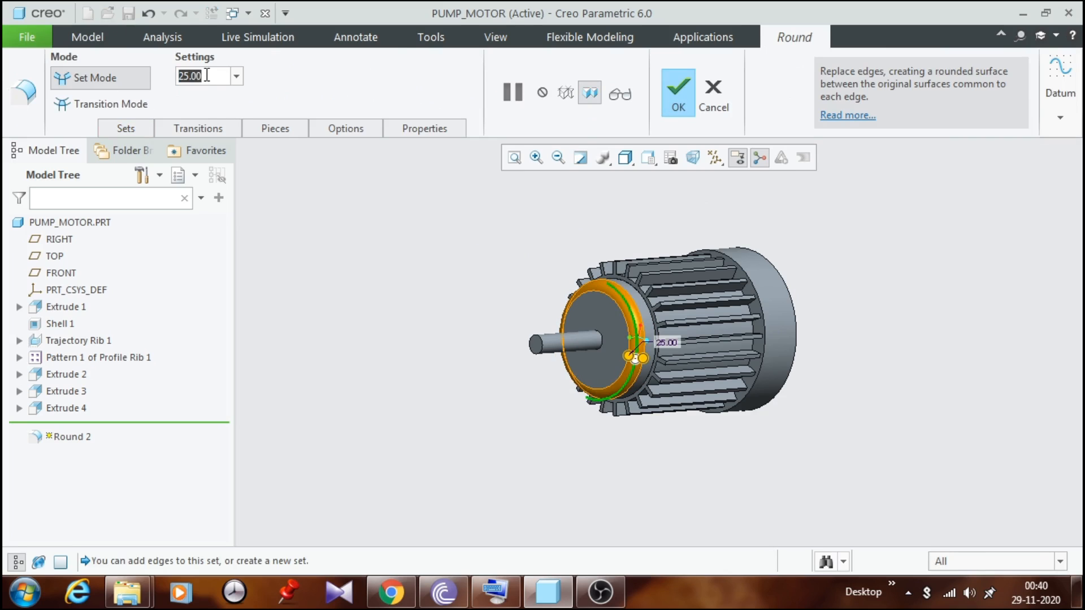
pyautogui.write('25')
pyautogui.press('Return')
pyautogui.click(677, 99)
# Step: Start an extrude sketch on the flat outer face of the wide end disc, viewed straight onto the sketch plane
pyautogui.click(554, 227)
pyautogui.moveTo(552, 227); pyautogui.dragTo(448, 239, button='middle')
pyautogui.click(656, 290)
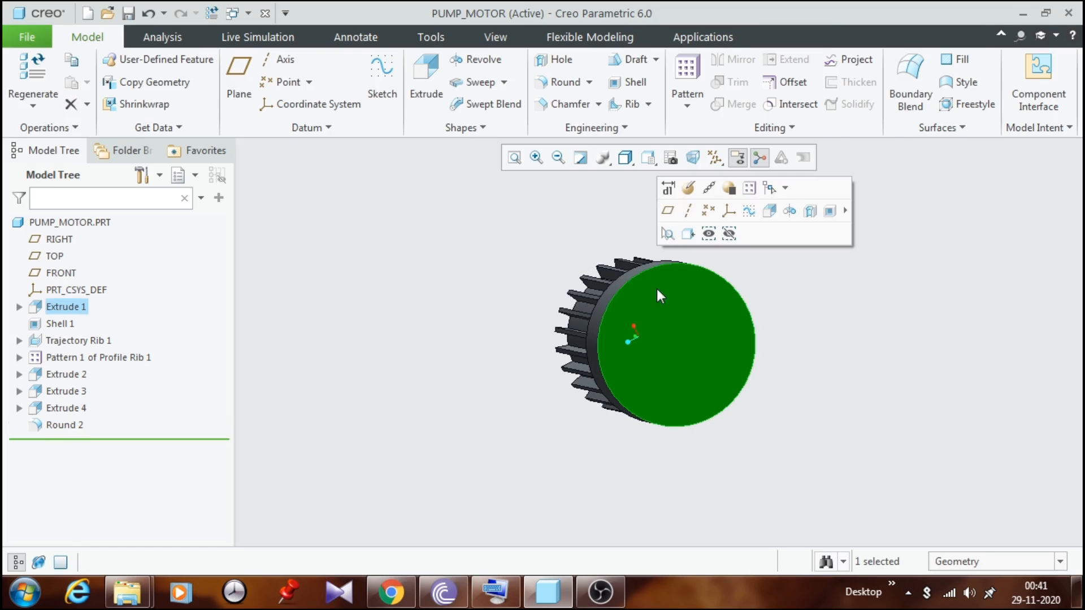
pyautogui.click(426, 96)
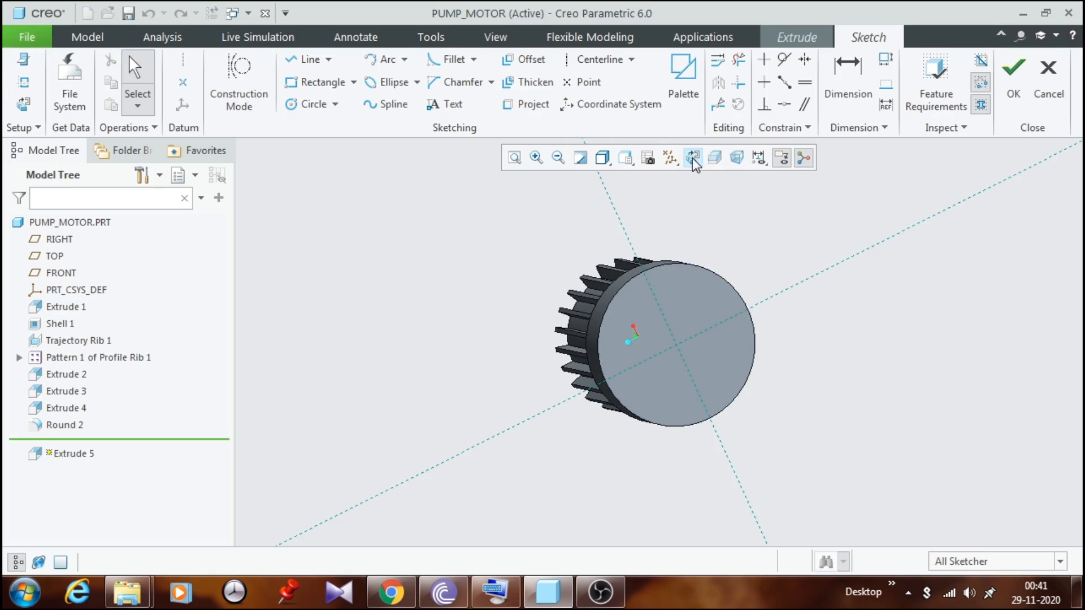
pyautogui.click(693, 158)
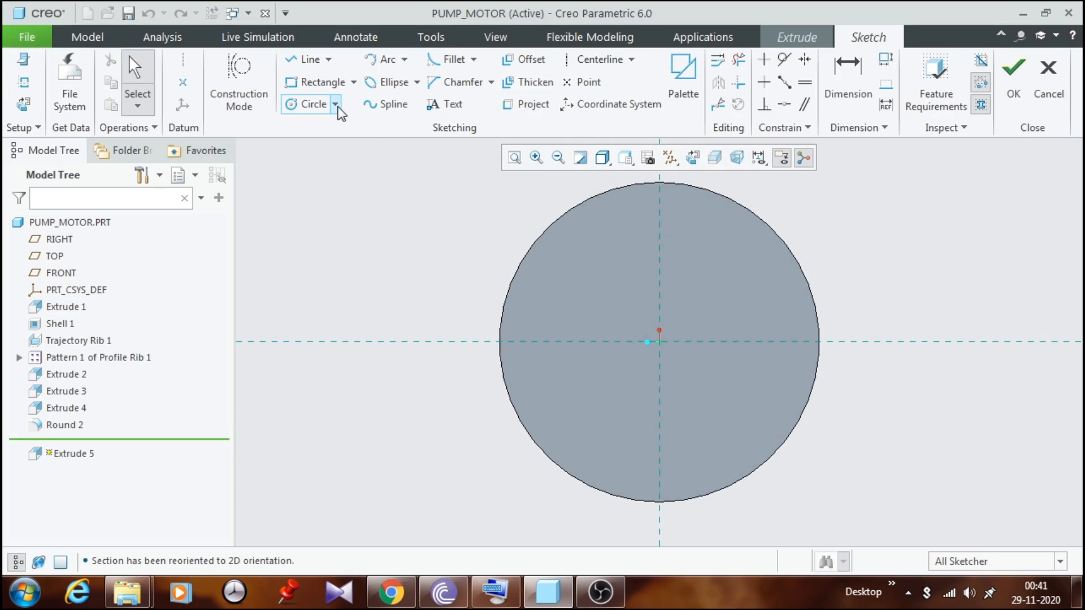
# Step: Draw a circle centred on the axis, set its diameter to 25 and finish the sketch
pyautogui.click(335, 105)
pyautogui.click(349, 125)
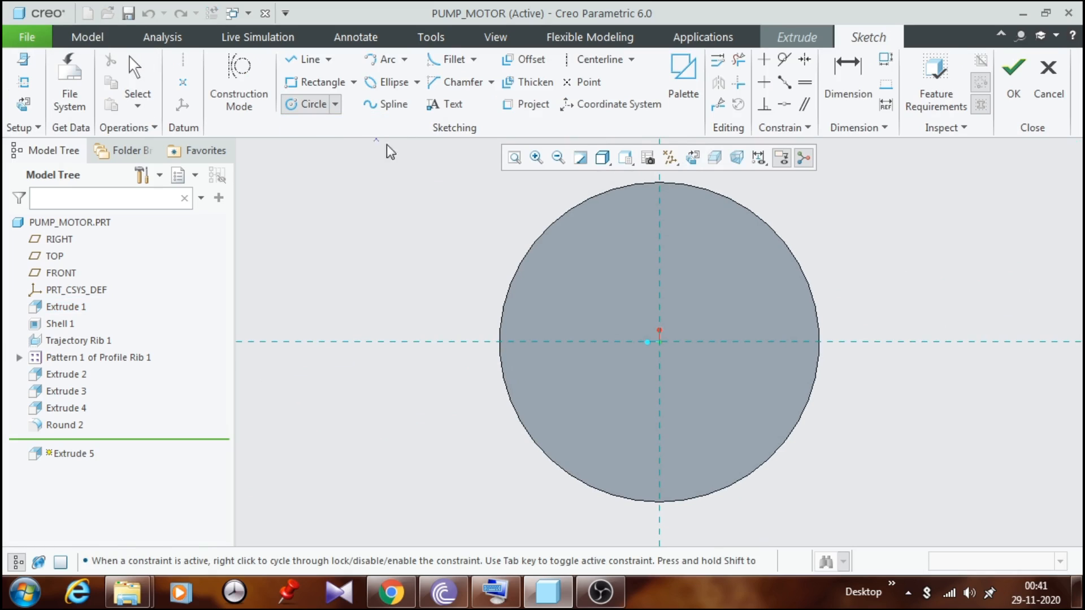
pyautogui.click(659, 341)
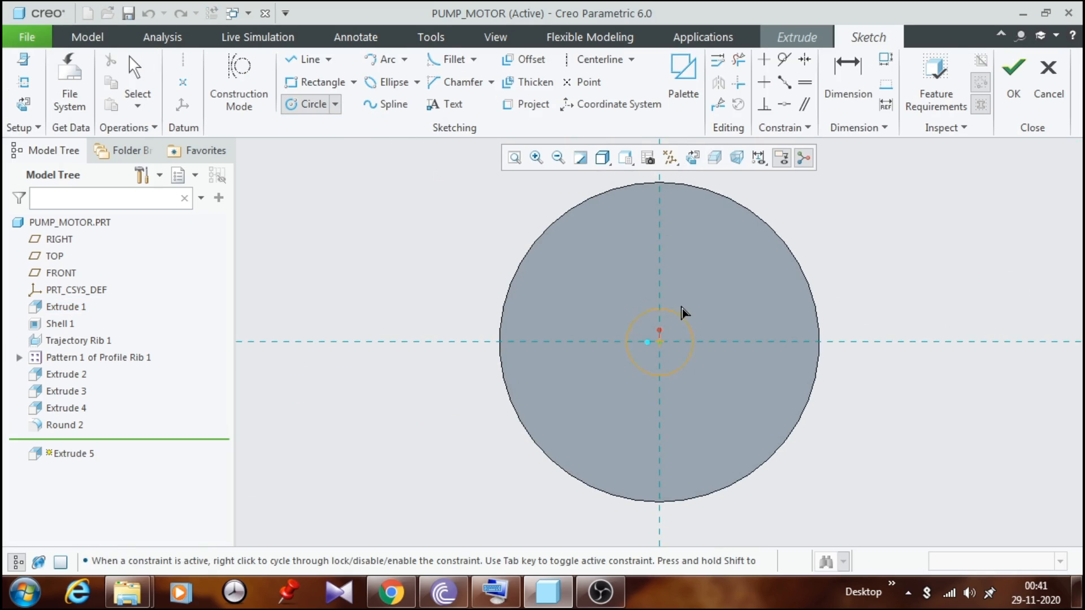
pyautogui.click(700, 289)
pyautogui.middleClick(613, 264)
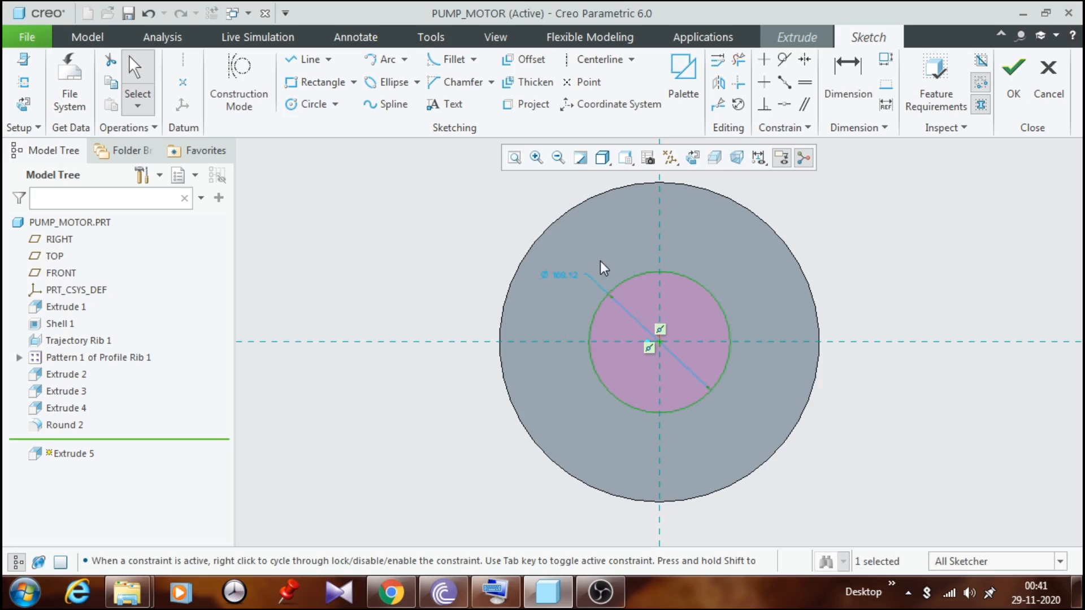
pyautogui.doubleClick(567, 278)
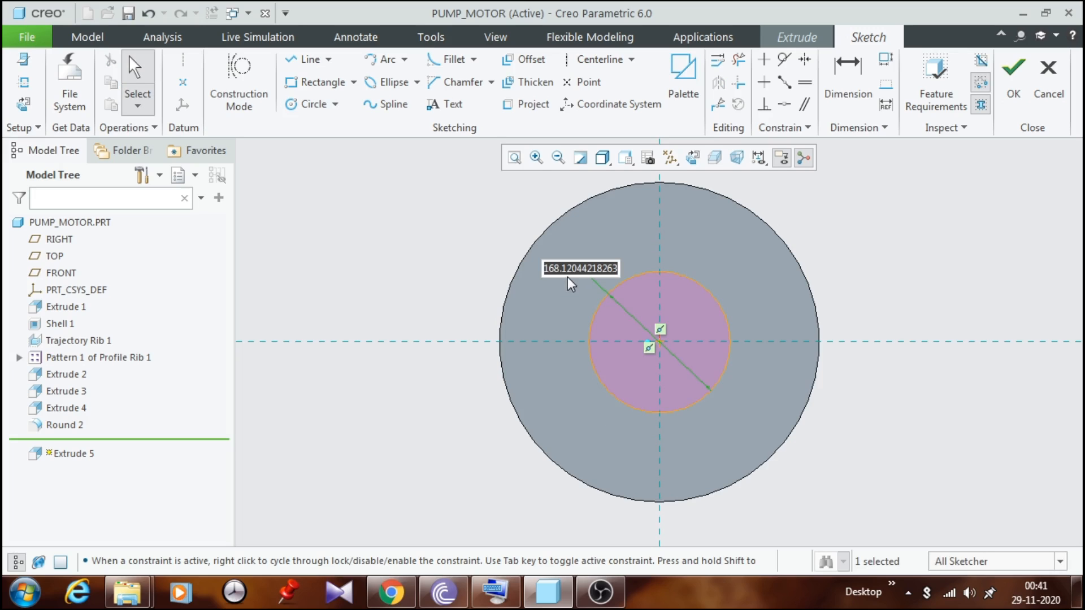
pyautogui.write('2')
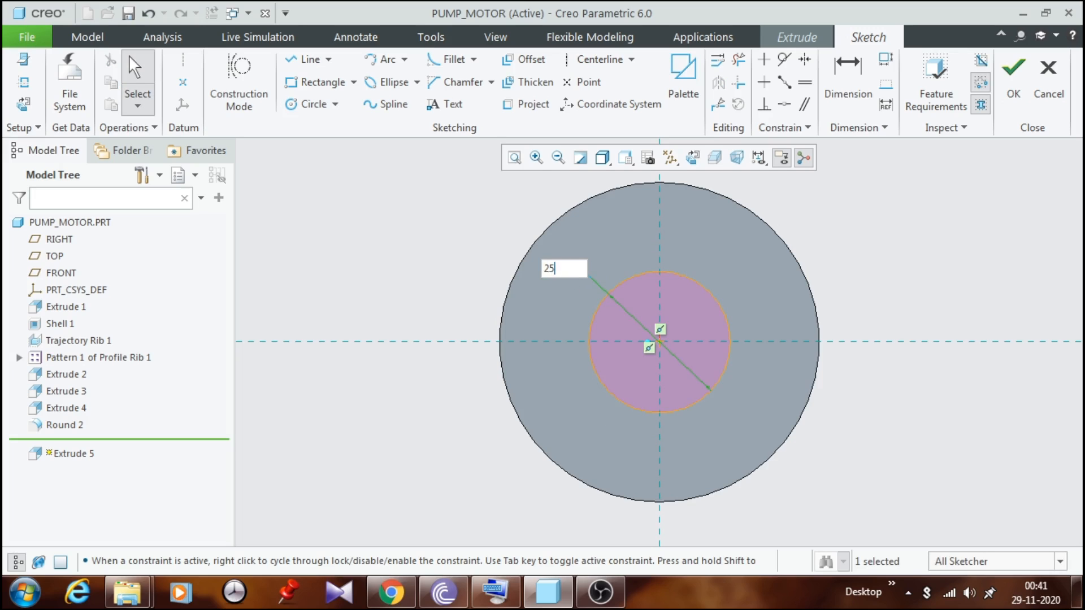
pyautogui.write('5')
pyautogui.press('Return')
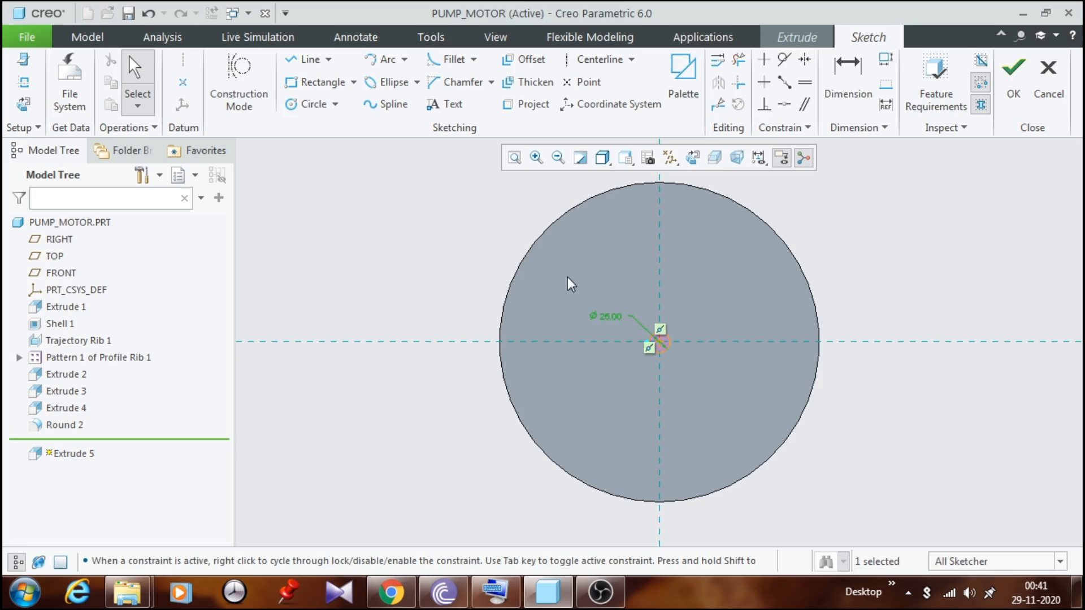
pyautogui.click(1011, 116)
# Step: Reverse the extrusion direction so the circle cuts into the wide end disc
pyautogui.moveTo(811, 266); pyautogui.dragTo(891, 273, button='middle')
pyautogui.scroll(-3, 961, 371)
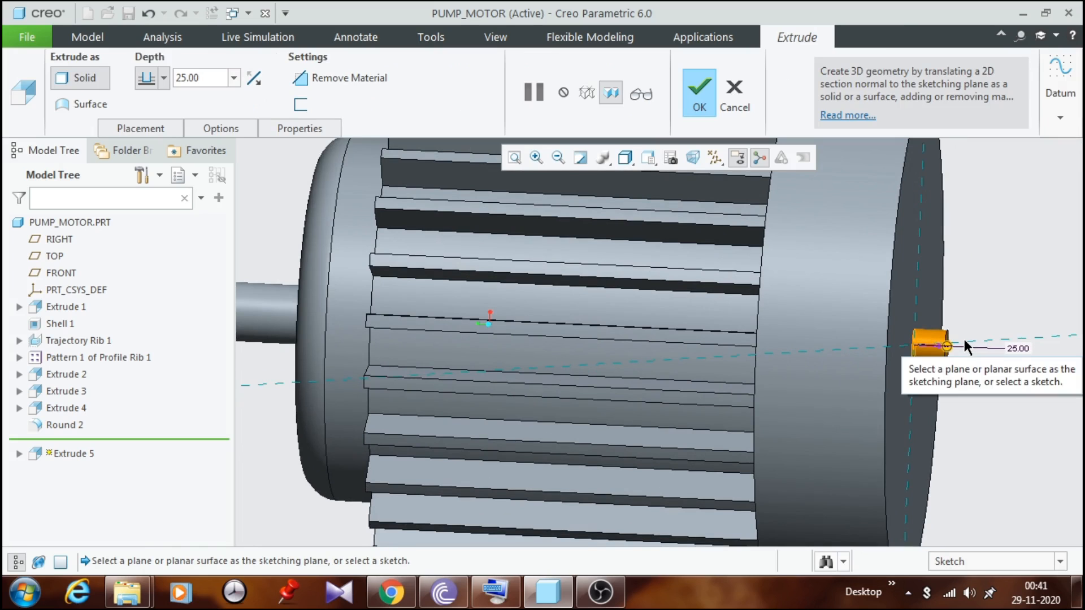
pyautogui.scroll(3, 965, 346)
pyautogui.scroll(3, 914, 373)
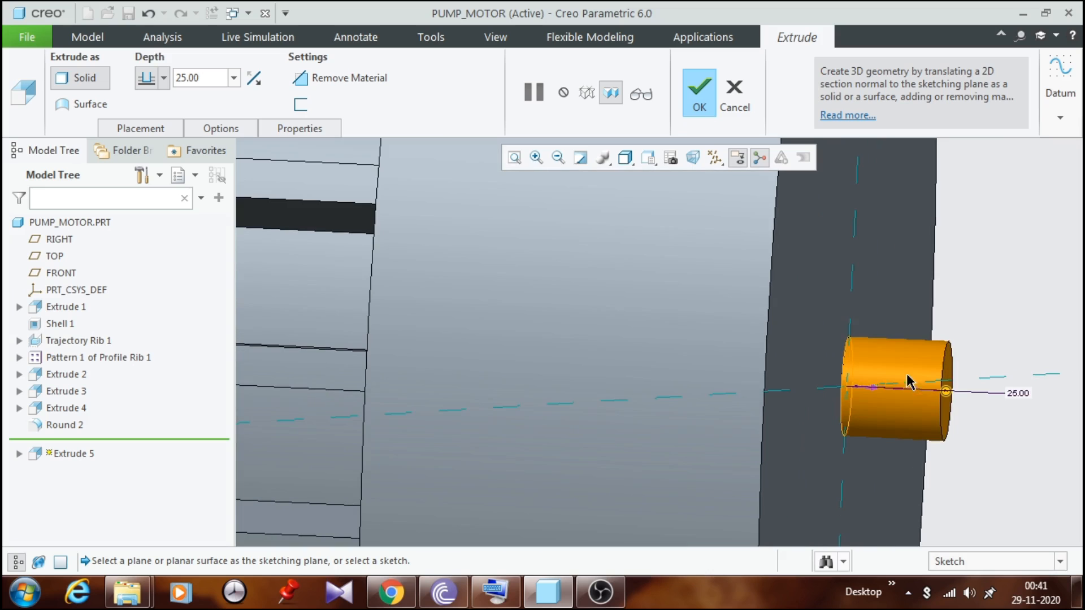
pyautogui.click(869, 391)
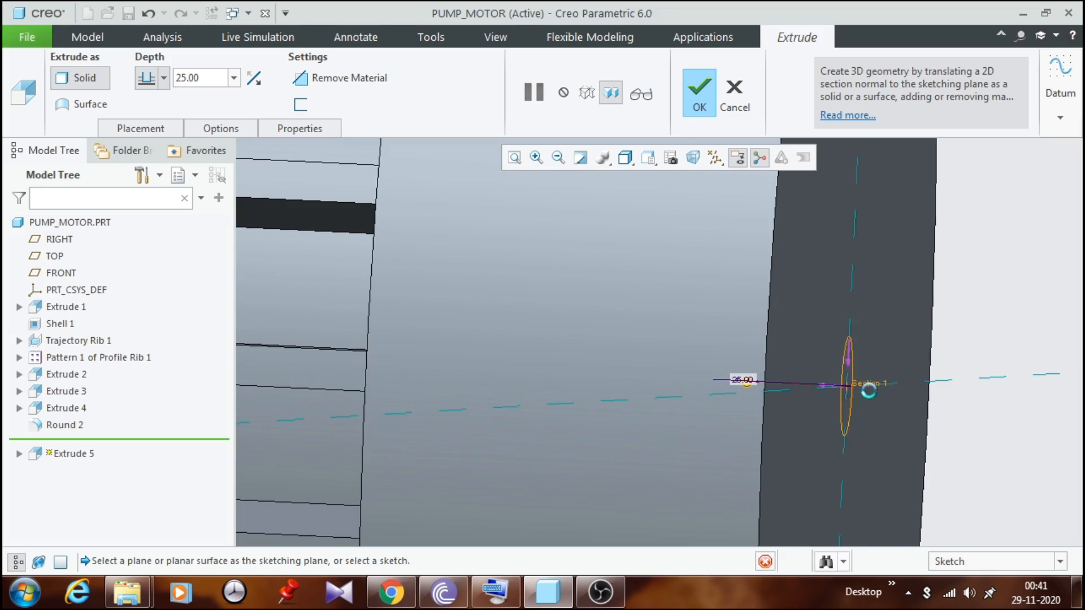
pyautogui.scroll(-3, 873, 398)
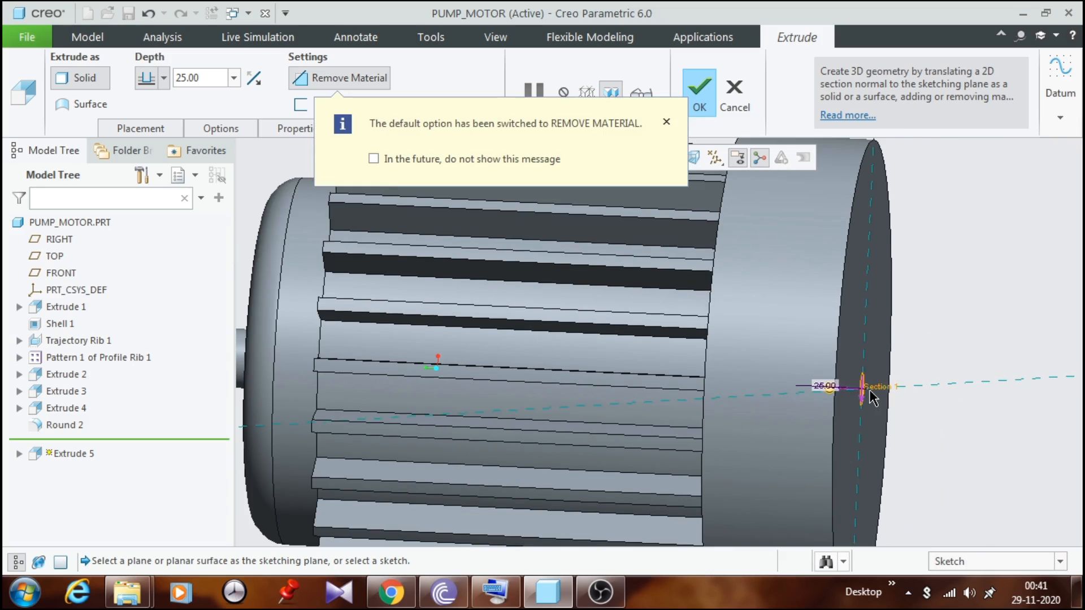
pyautogui.scroll(-3, 873, 398)
pyautogui.moveTo(887, 363); pyautogui.dragTo(937, 349, button='middle')
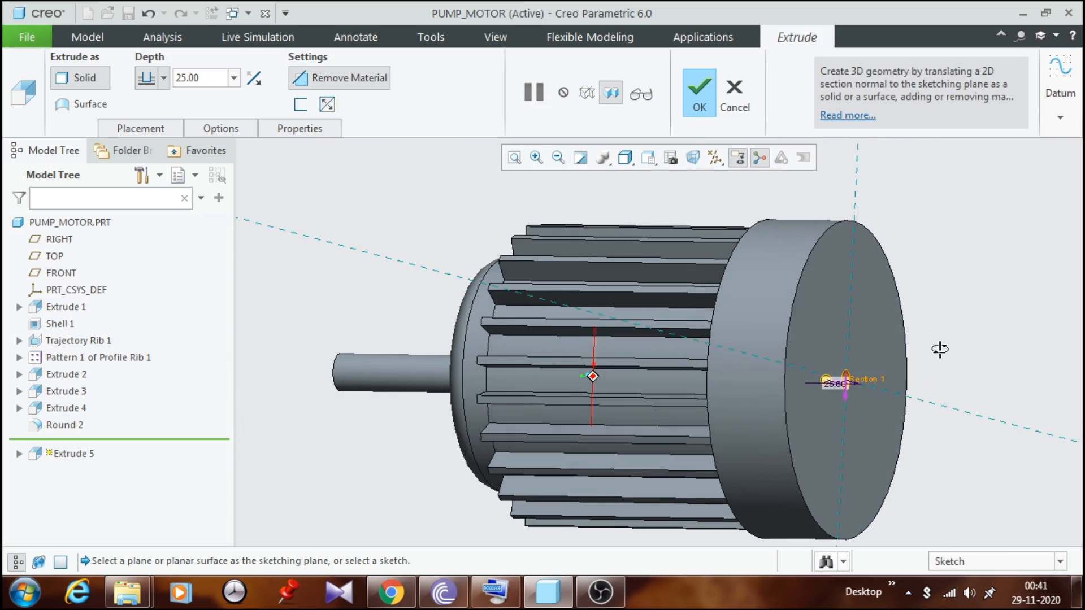
# Step: Set the cut's depth to 40 and create the centre hole in the end disc
pyautogui.doubleClick(210, 78)
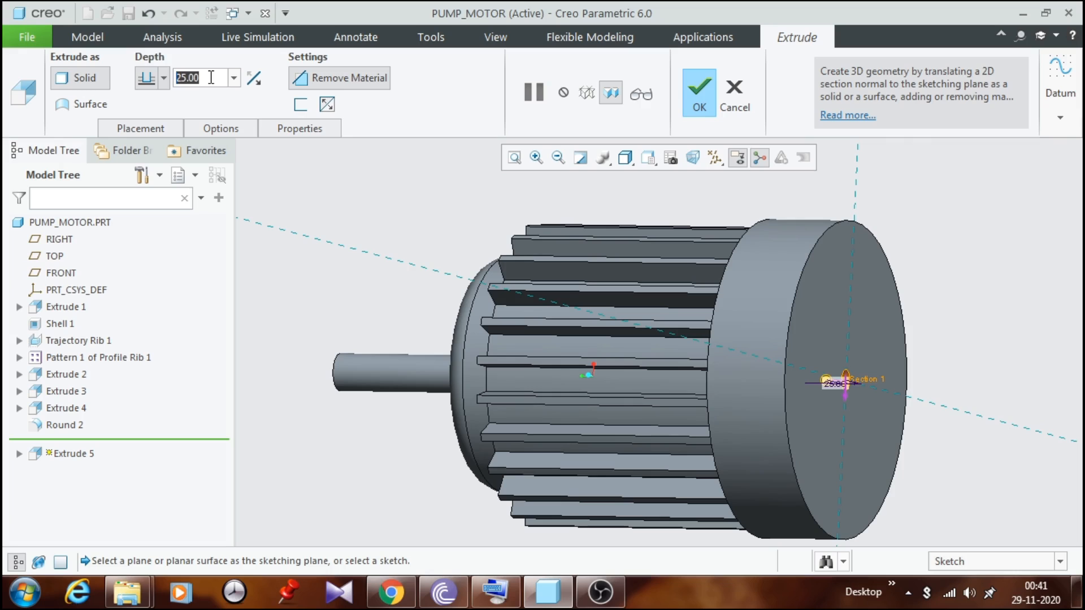
pyautogui.write('40')
pyautogui.press('Return')
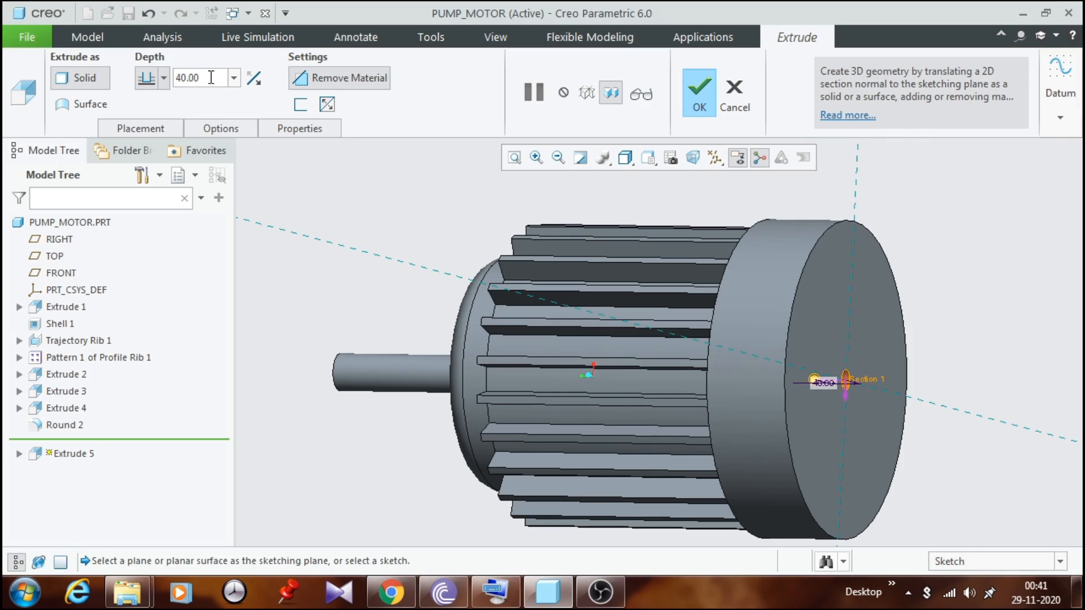
pyautogui.scroll(2, 830, 232)
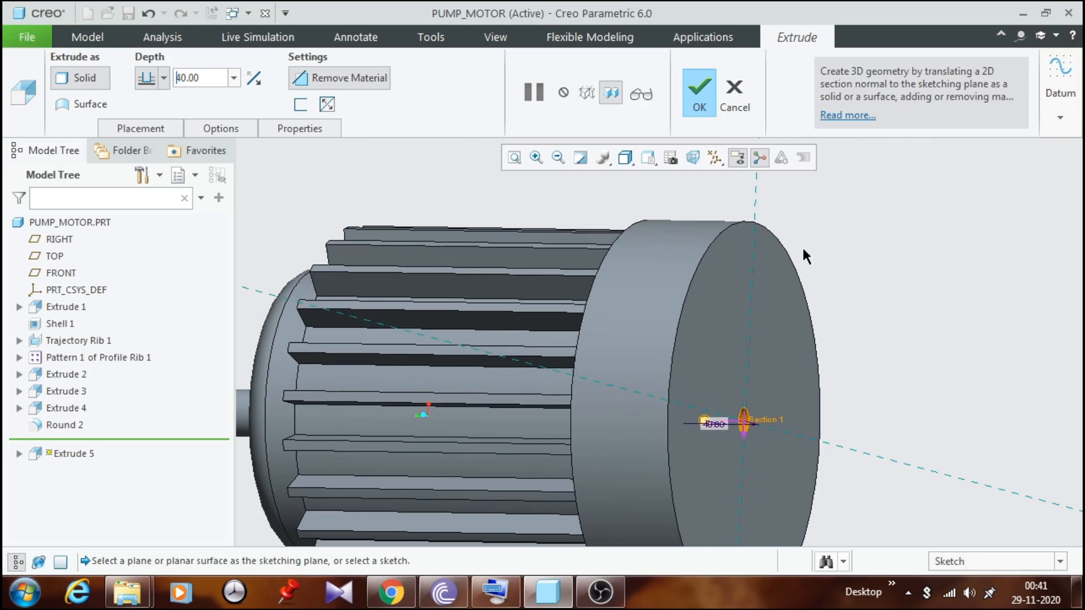
pyautogui.scroll(-2, 805, 256)
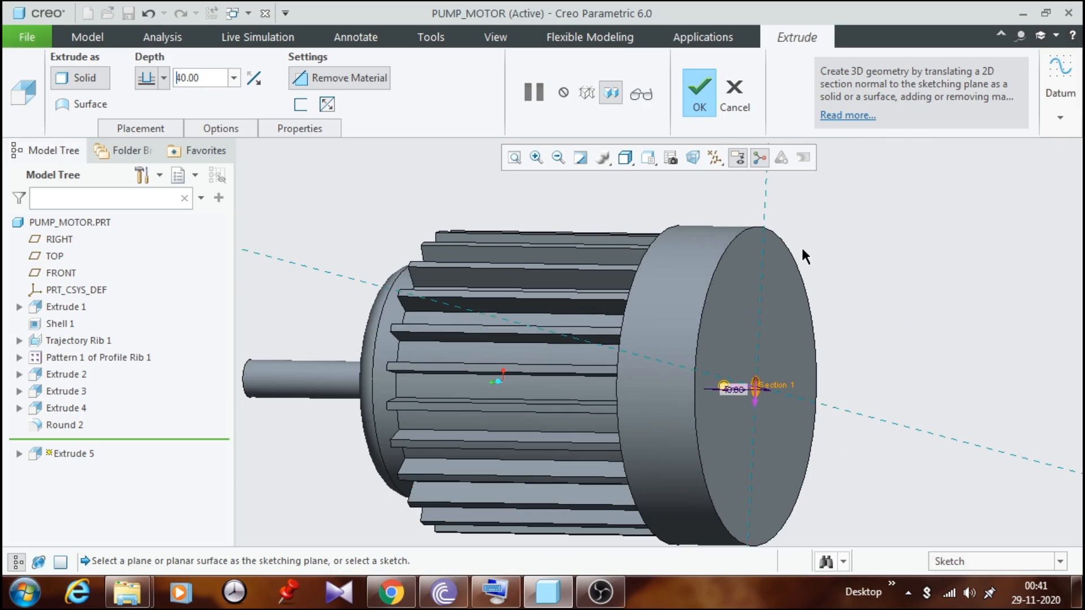
pyautogui.click(699, 105)
# Step: Start a pattern of the centre hole cut and set the pattern type to Fill
pyautogui.moveTo(865, 281); pyautogui.dragTo(839, 280, button='middle')
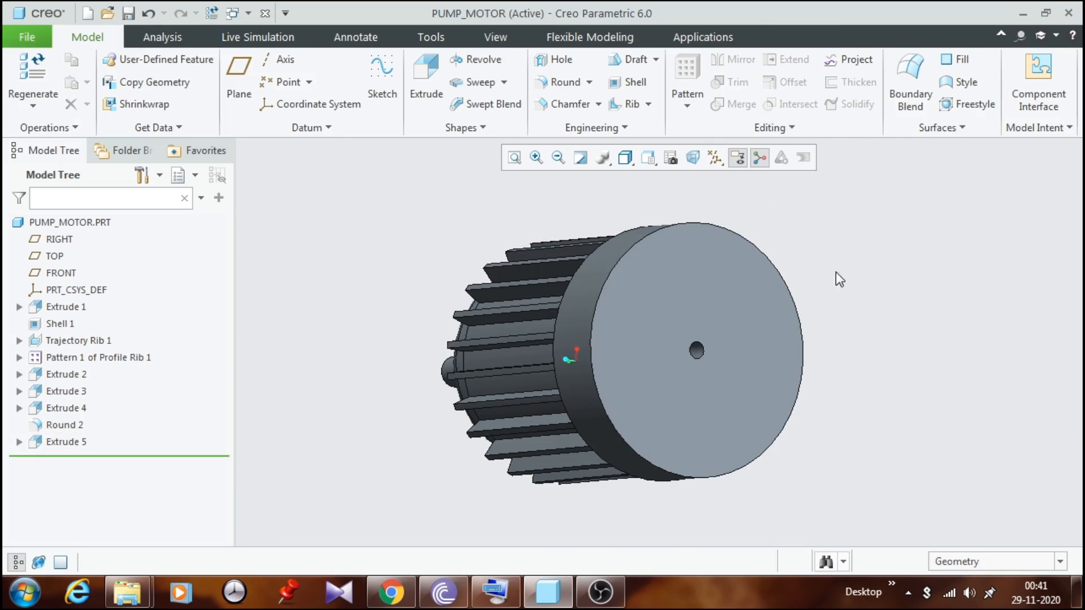
pyautogui.click(79, 444)
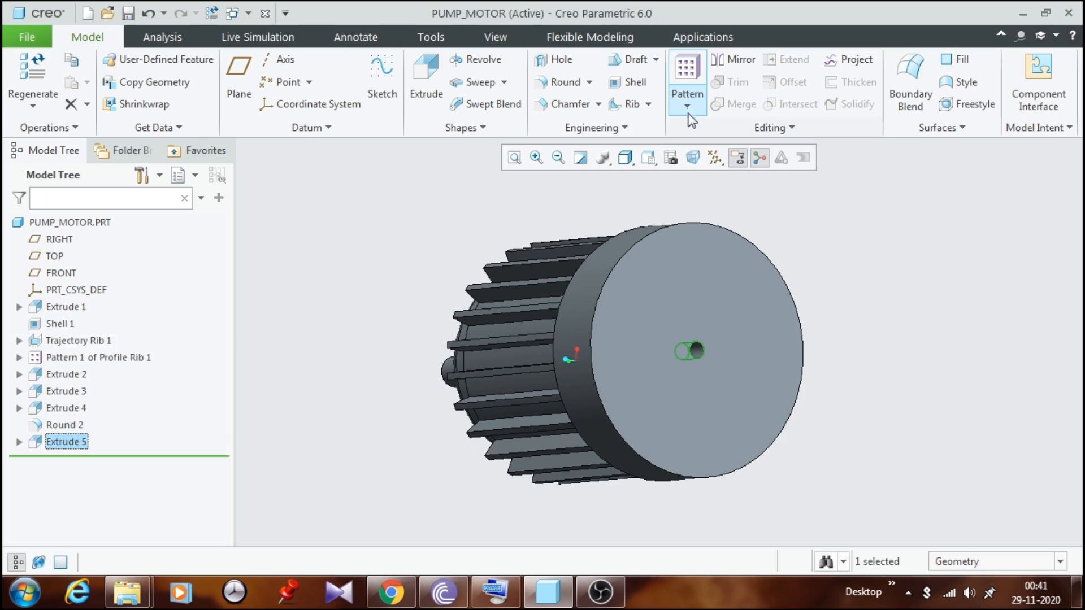
pyautogui.click(688, 109)
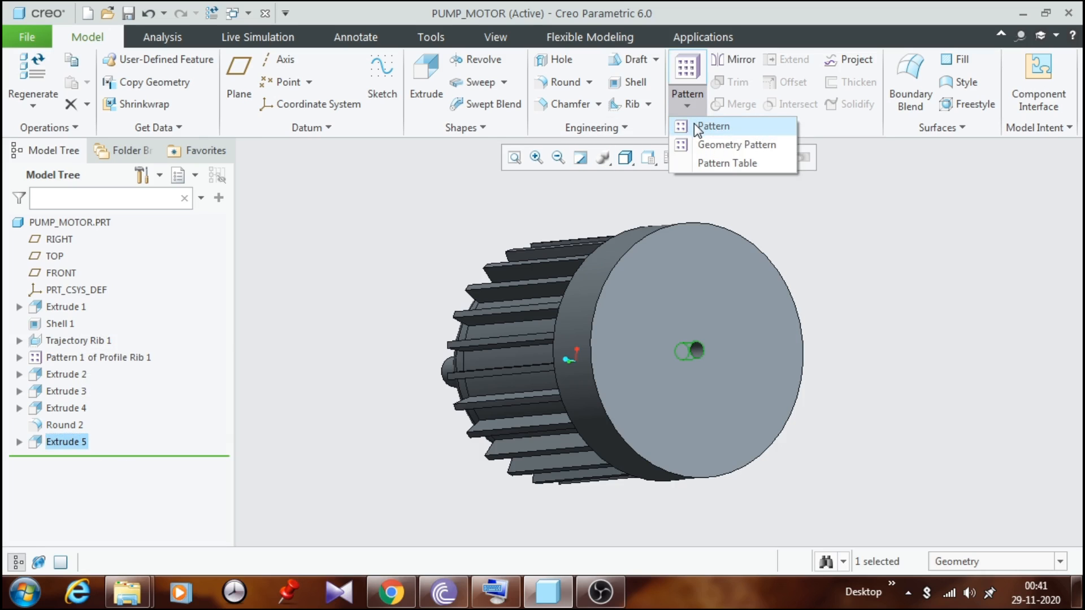
pyautogui.click(699, 128)
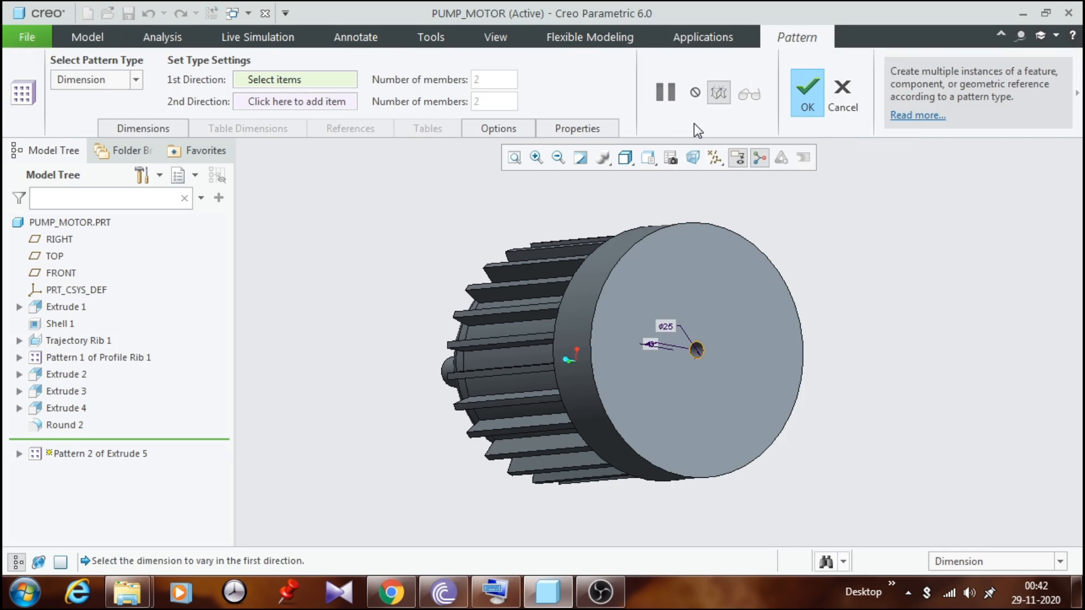
pyautogui.click(136, 80)
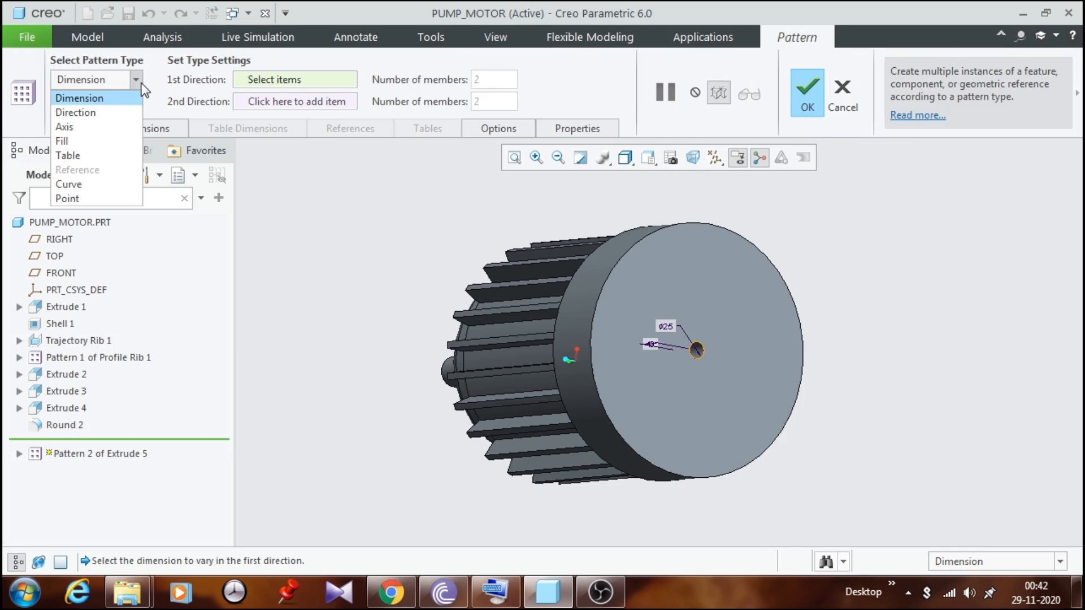
pyautogui.click(105, 142)
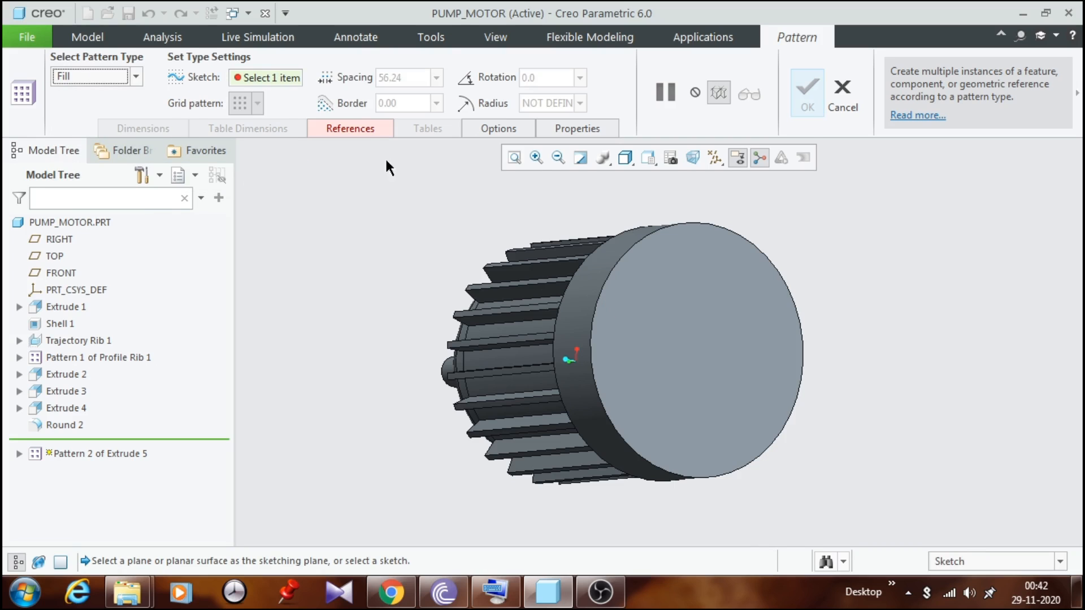
# Step: Start defining the fill boundary sketch on the end disc's flat face, with the RIGHT datum plane as Top reference
pyautogui.click(369, 134)
pyautogui.click(490, 181)
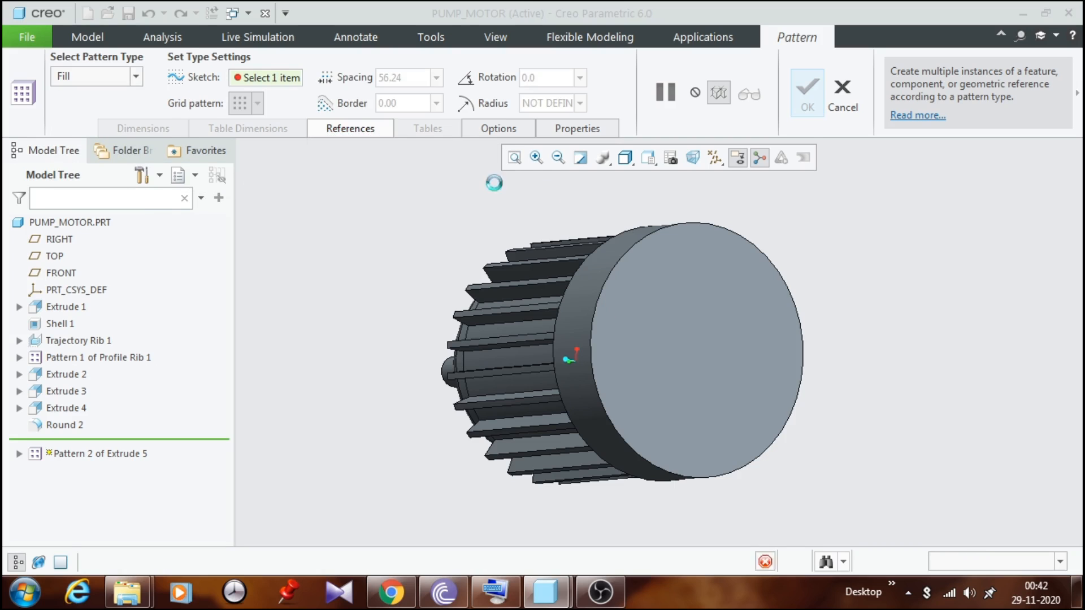
pyautogui.click(683, 257)
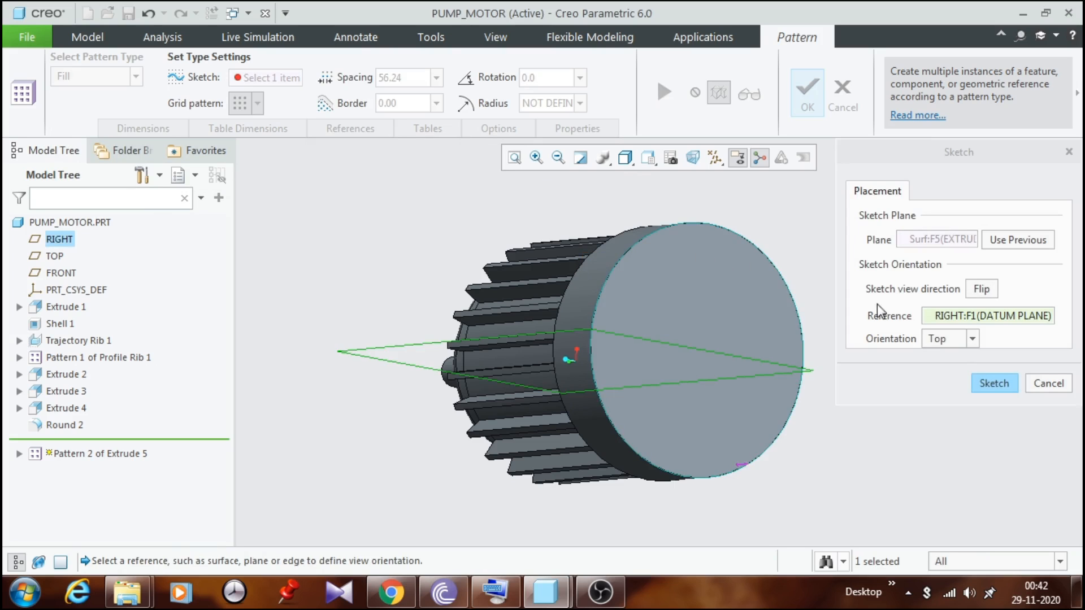
pyautogui.click(994, 384)
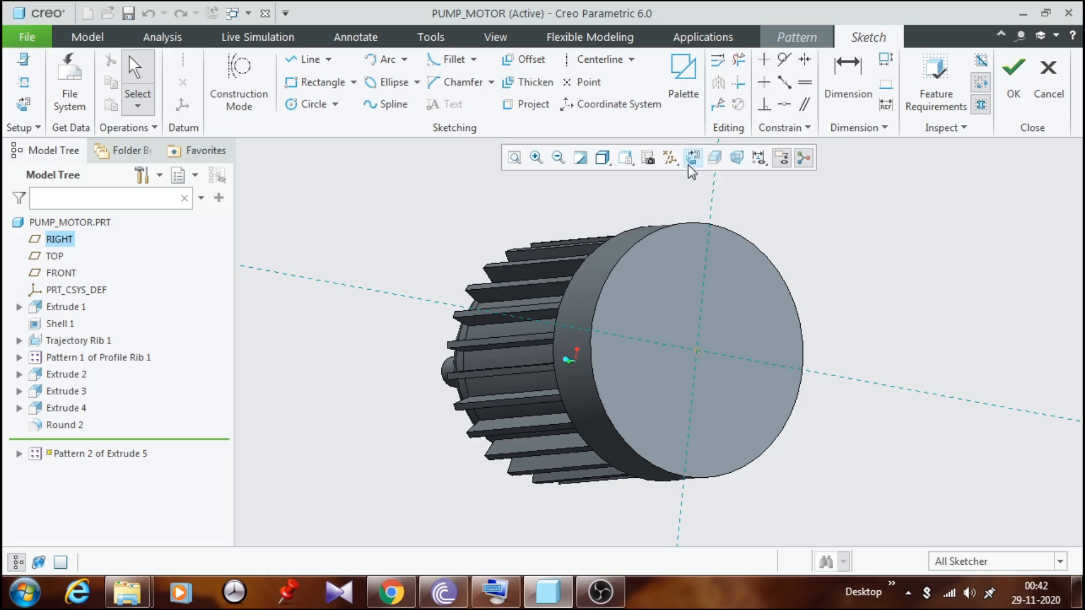
# Step: Sketch a fill boundary circle about 333 in diameter, centred on the end disc, and finish the sketch
pyautogui.click(692, 160)
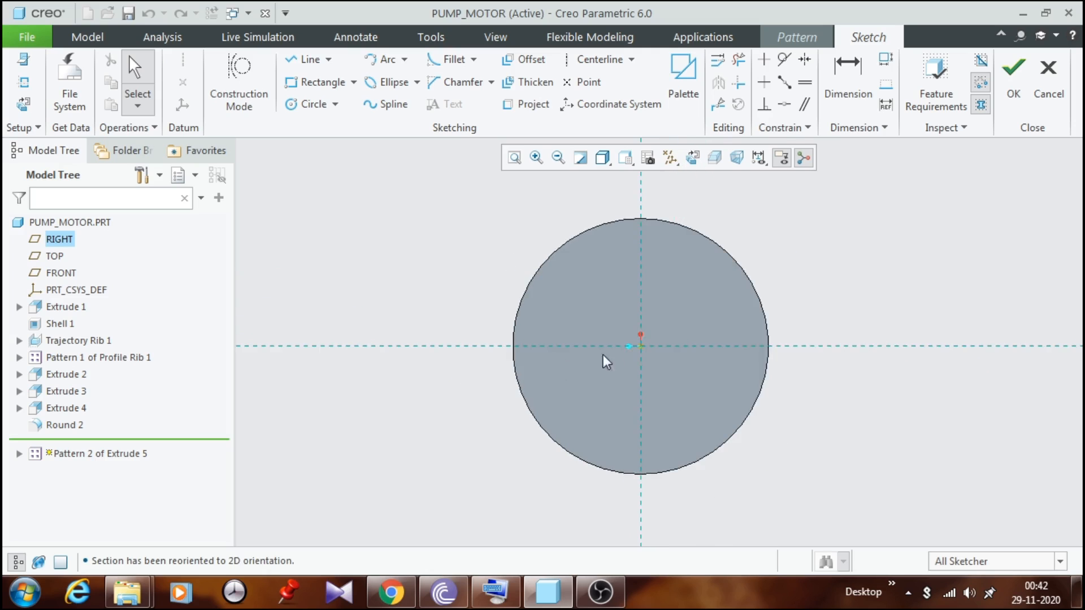
pyautogui.scroll(-3, 624, 345)
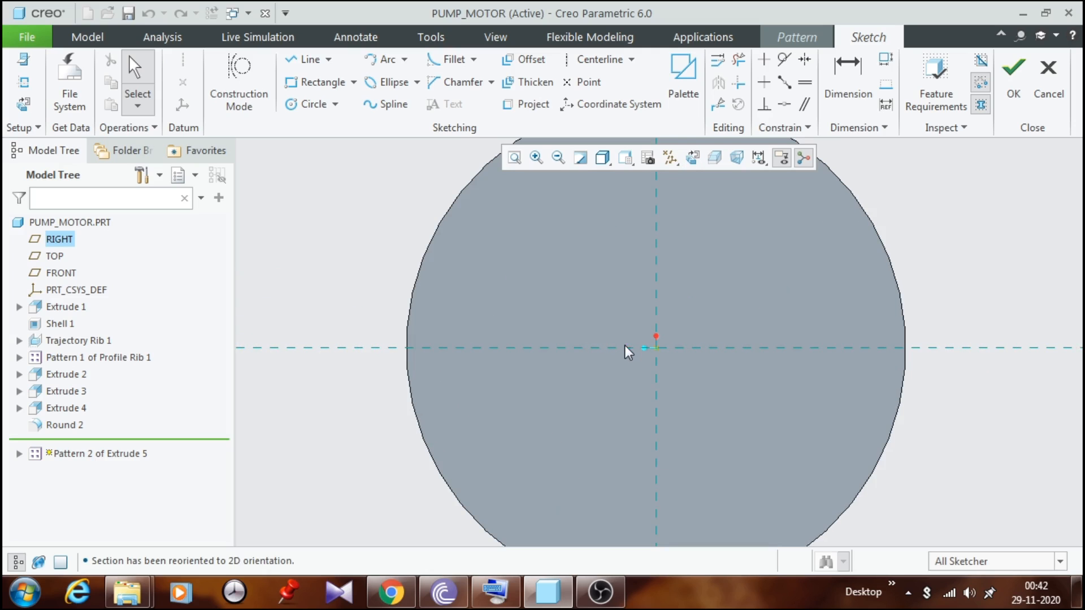
pyautogui.click(335, 105)
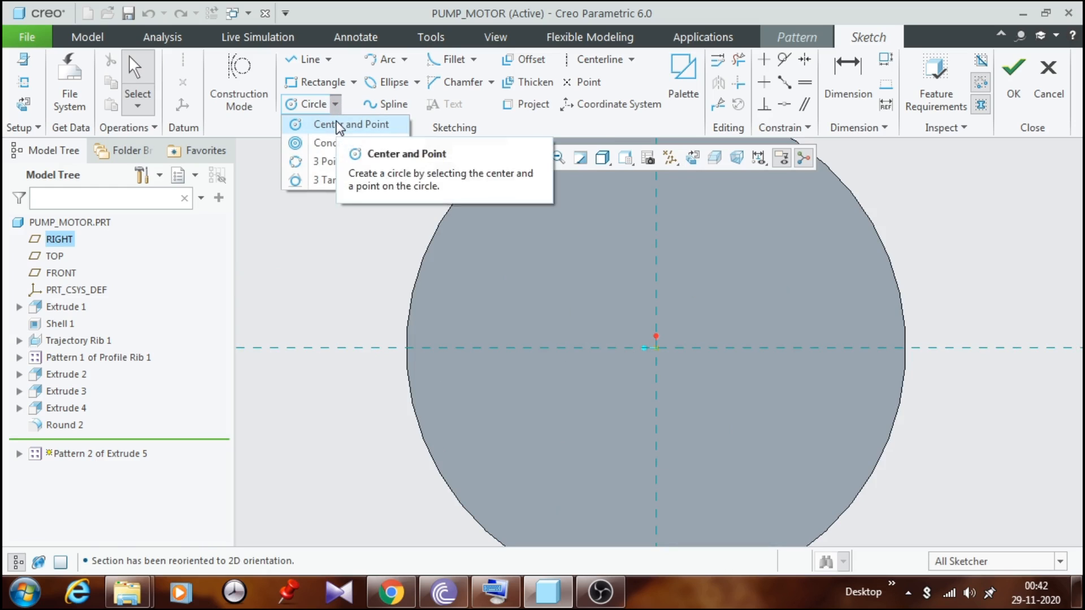
pyautogui.click(338, 125)
pyautogui.scroll(2, 655, 353)
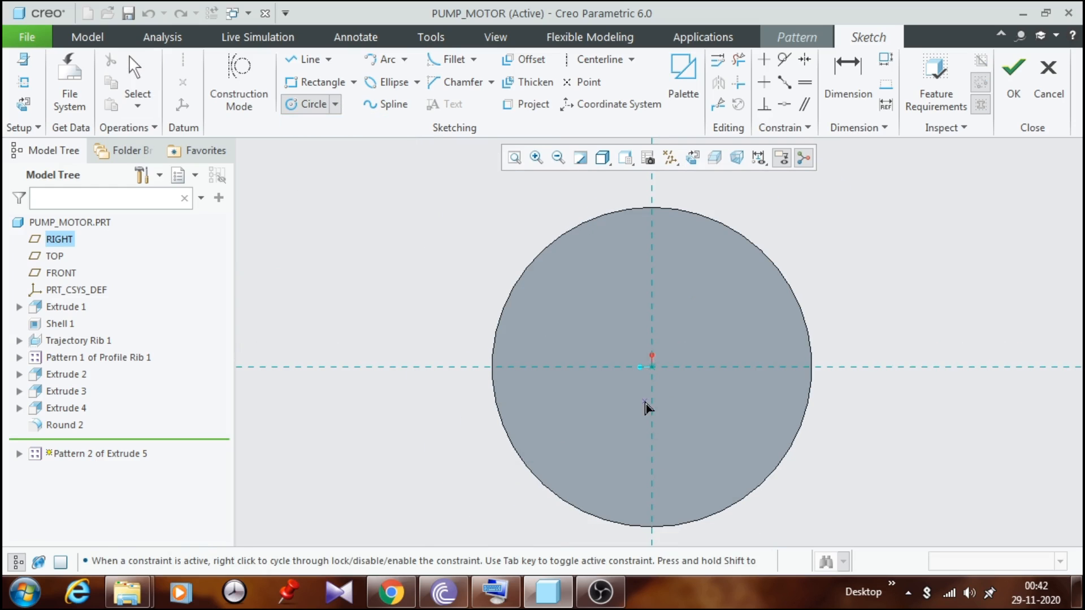
pyautogui.click(651, 368)
pyautogui.click(717, 248)
pyautogui.middleClick(789, 201)
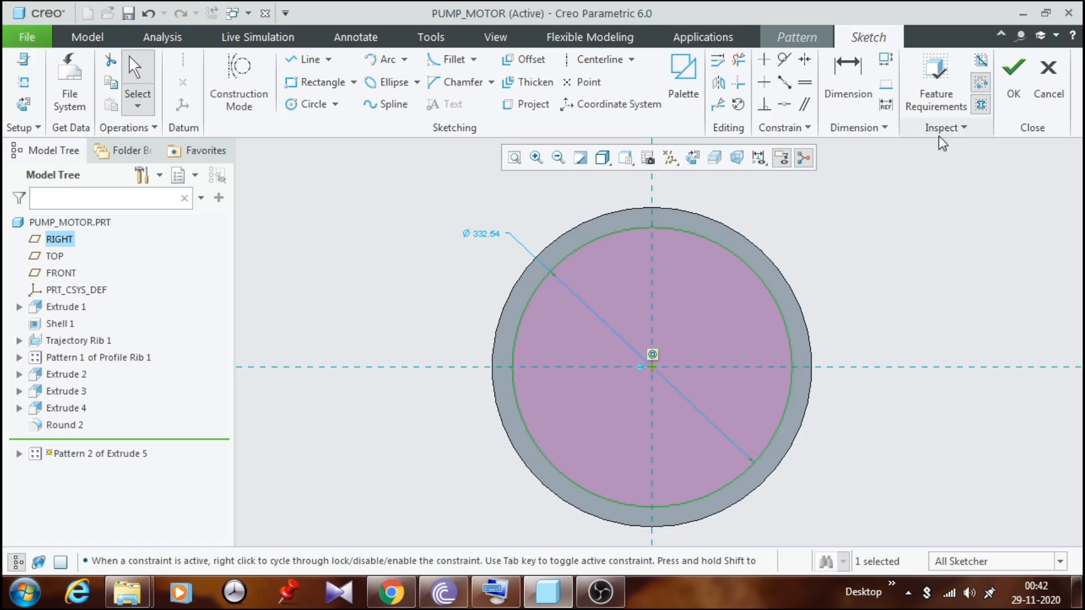
pyautogui.click(1014, 97)
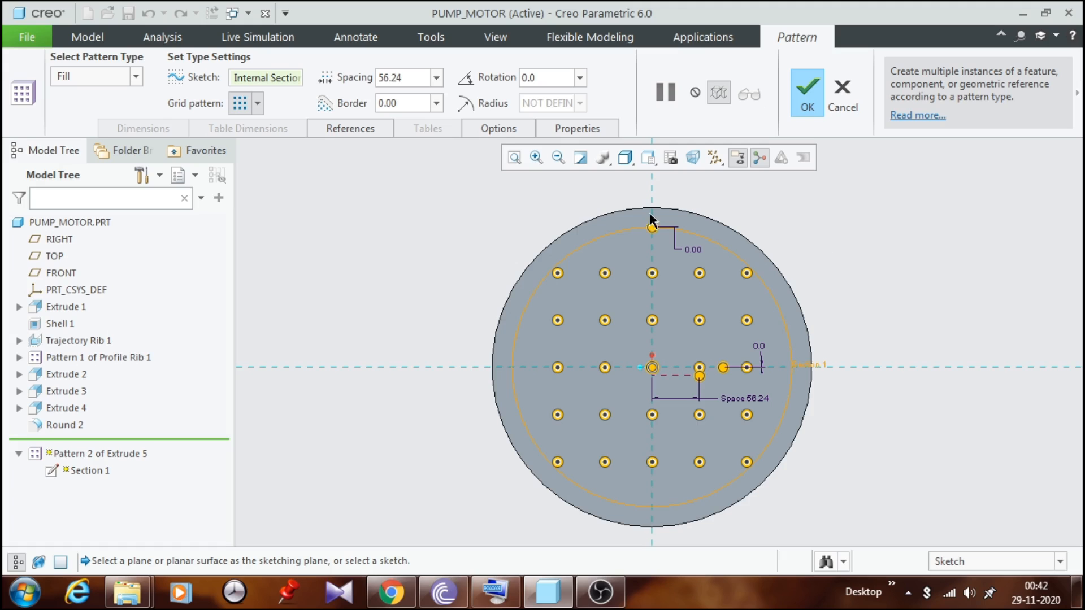
# Step: Set the fill pattern's spacing to 40 and create the hole pattern in the end disc
pyautogui.doubleClick(425, 76)
pyautogui.write('40')
pyautogui.press('Return')
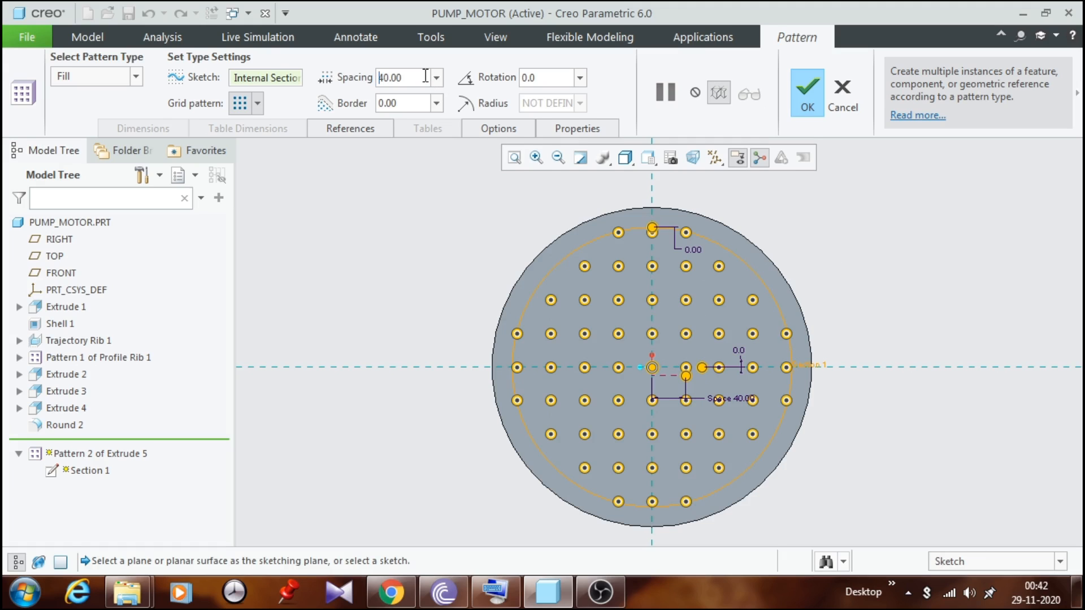
pyautogui.click(805, 97)
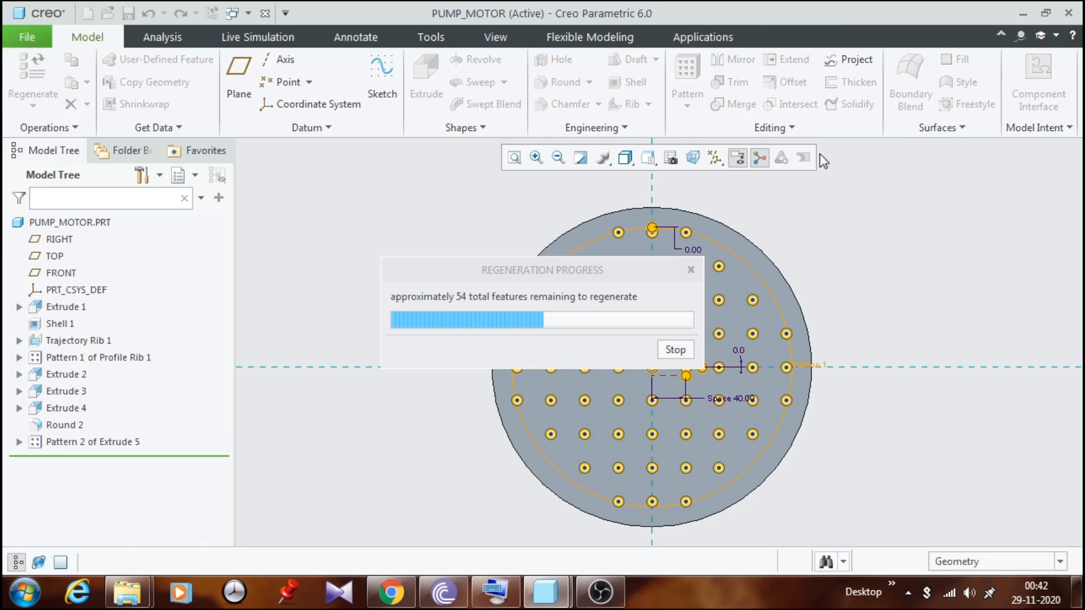
pyautogui.moveTo(795, 262); pyautogui.dragTo(836, 238, button='middle')
pyautogui.click(714, 157)
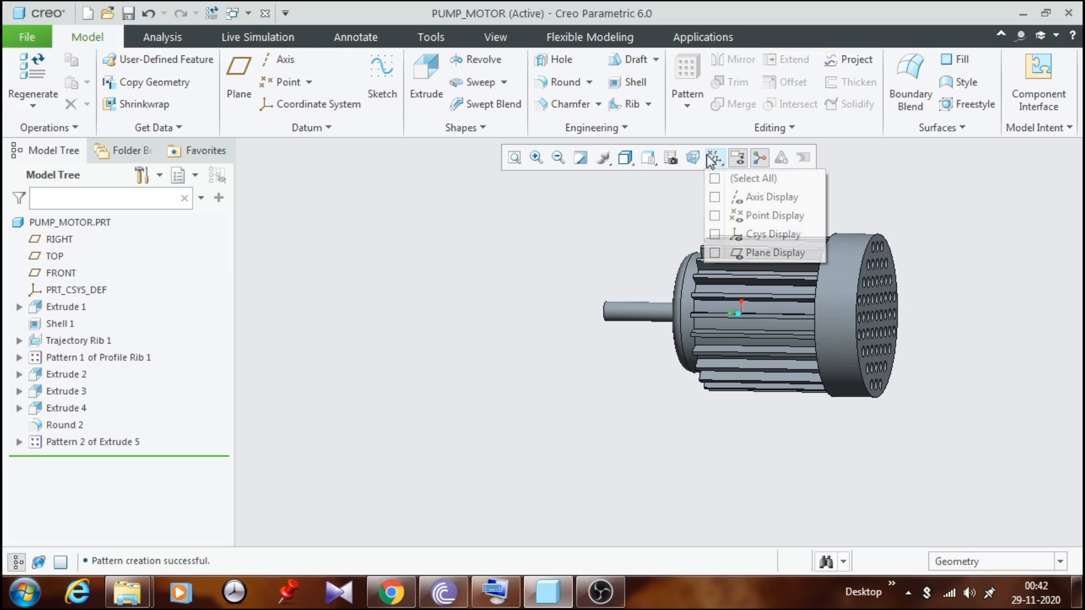
pyautogui.click(724, 177)
pyautogui.click(725, 178)
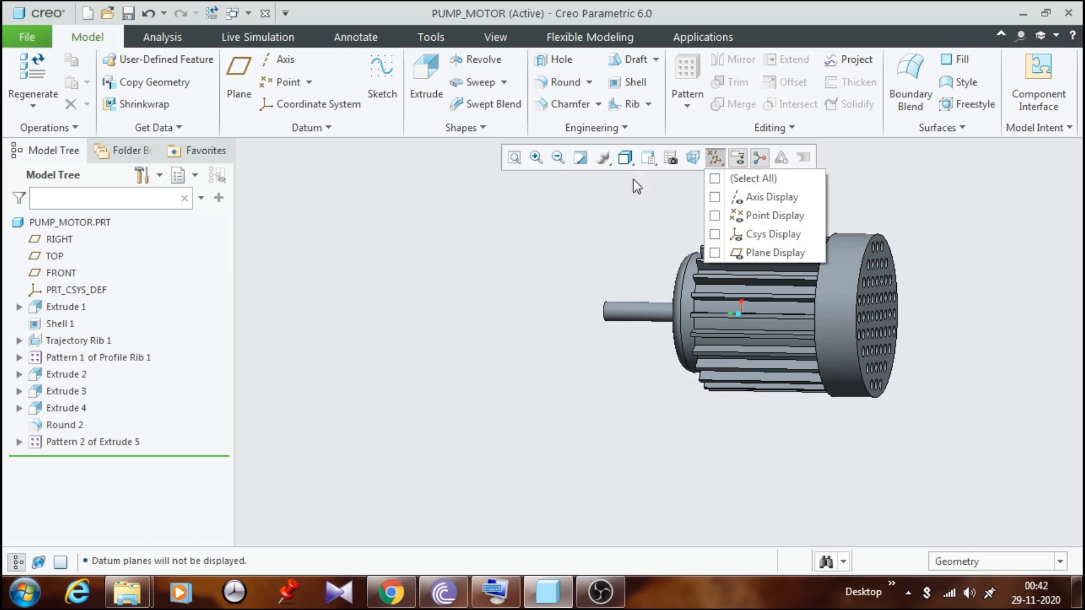
pyautogui.click(589, 266)
pyautogui.keyDown('shift'); pyautogui.moveTo(959, 281); pyautogui.dragTo(828, 291, button='middle'); pyautogui.keyUp('shift')
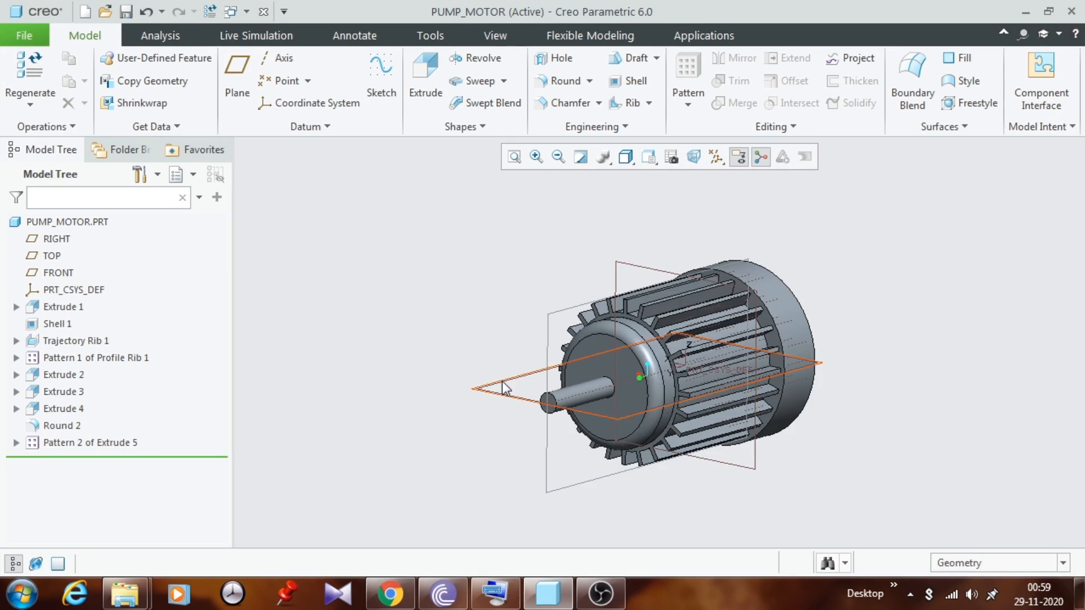
# Step: Create a datum plane offset 205 from the FRONT plane, above the motor body
pyautogui.click(505, 388)
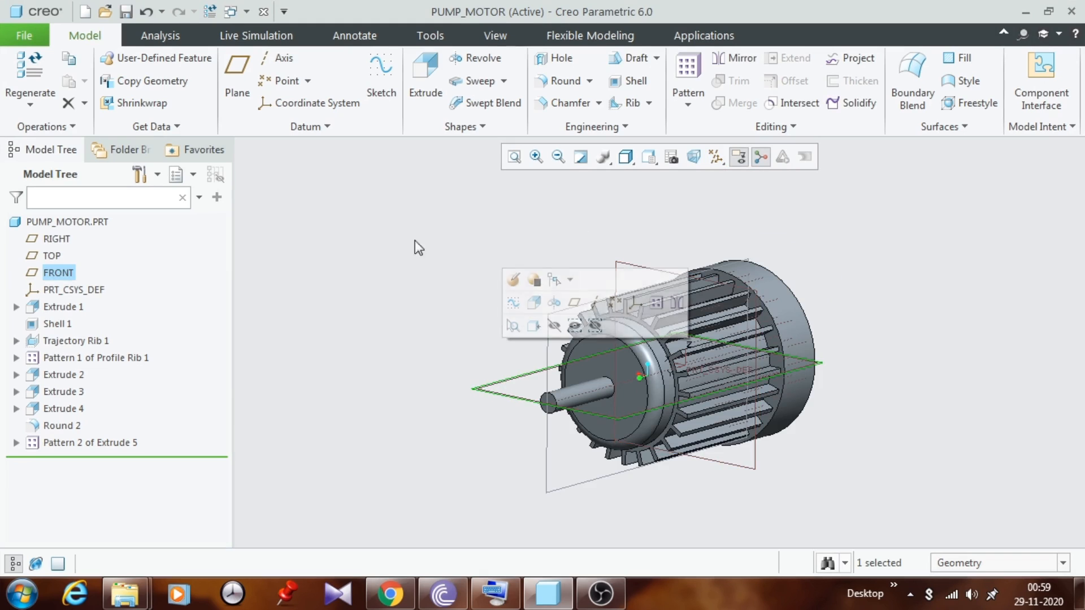
pyautogui.click(225, 95)
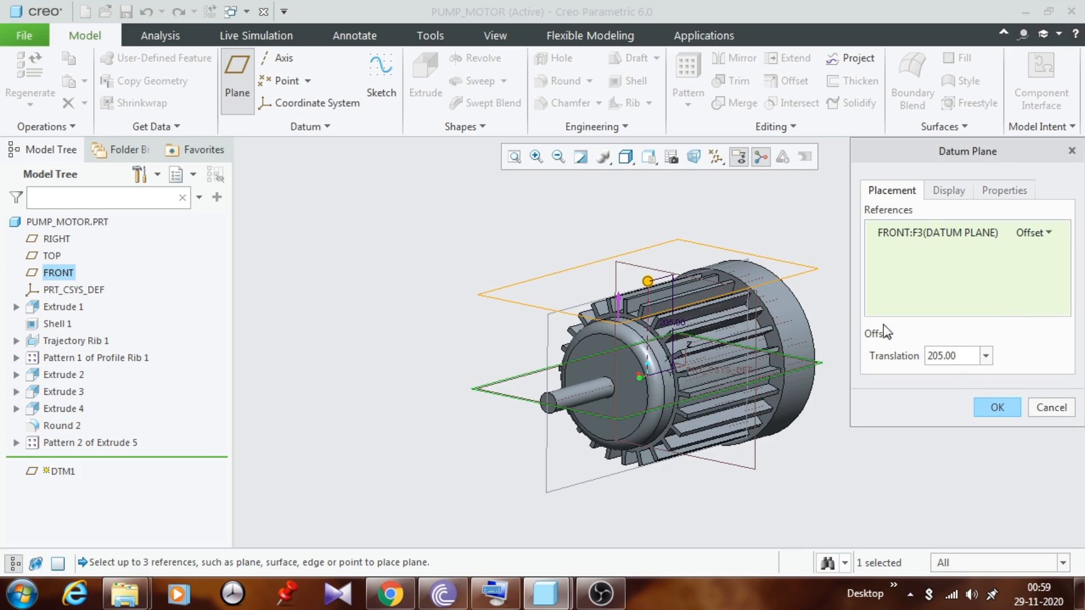
pyautogui.click(996, 408)
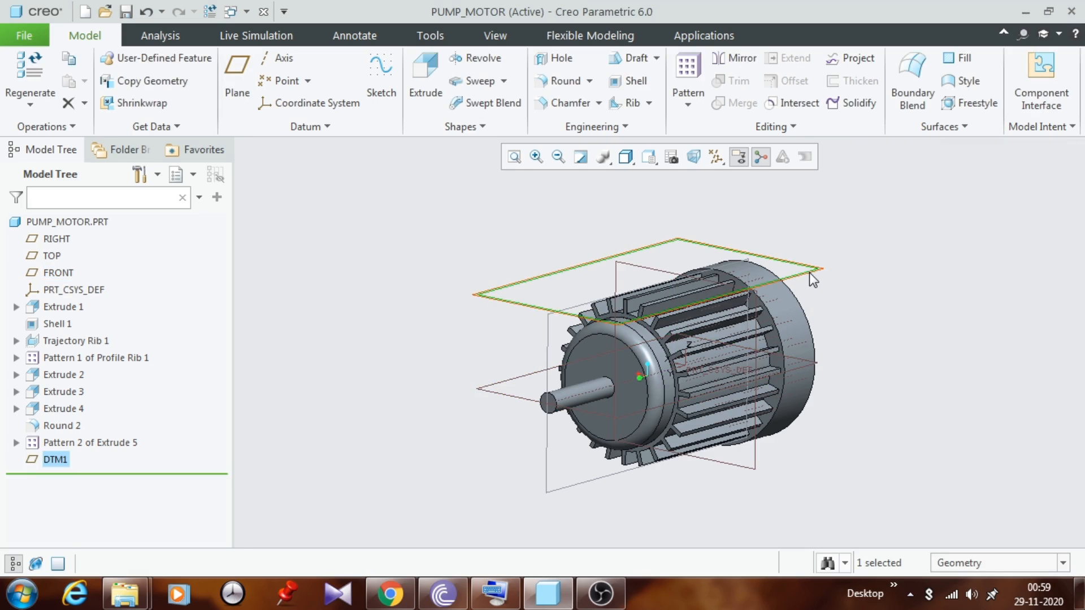
# Step: Start an extrusion on the new offset plane and sketch a centre rectangle on the vertical reference, one side snapped to a fin edge
pyautogui.click(425, 85)
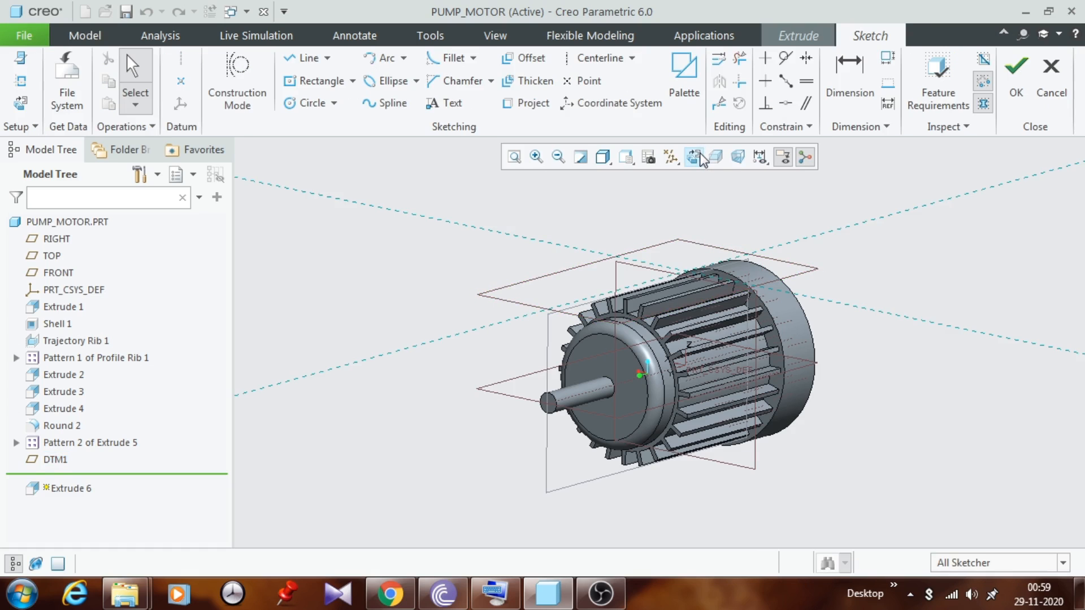
pyautogui.click(701, 155)
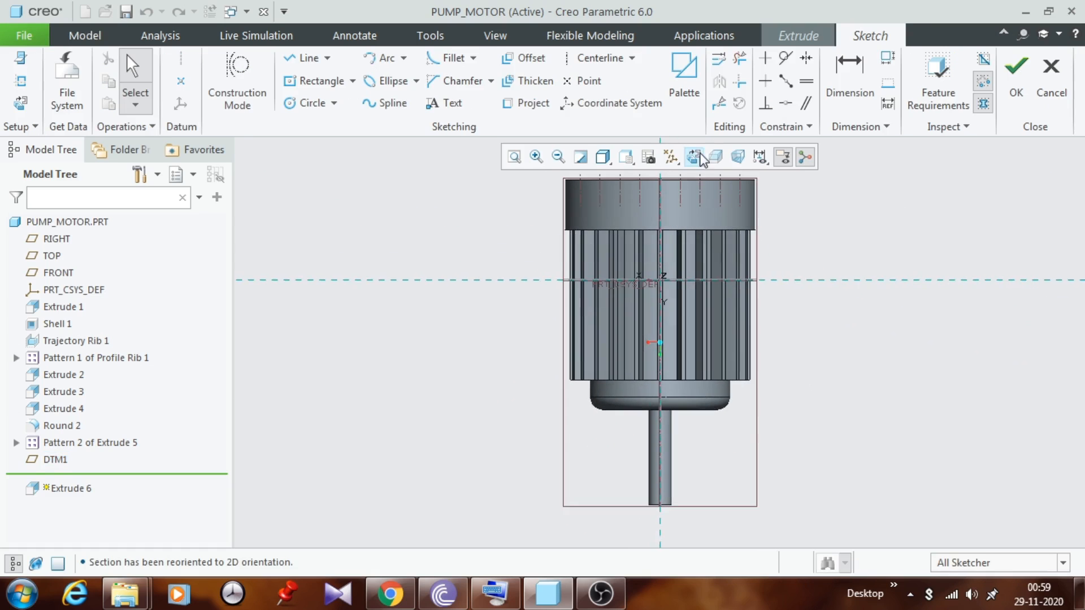
pyautogui.scroll(-5, 663, 336)
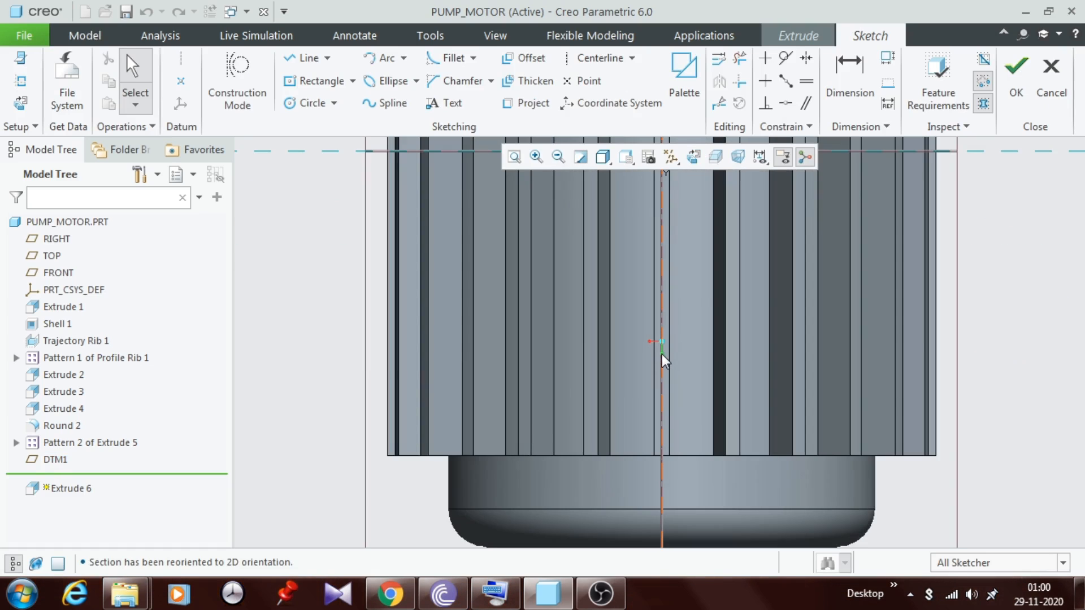
pyautogui.click(352, 80)
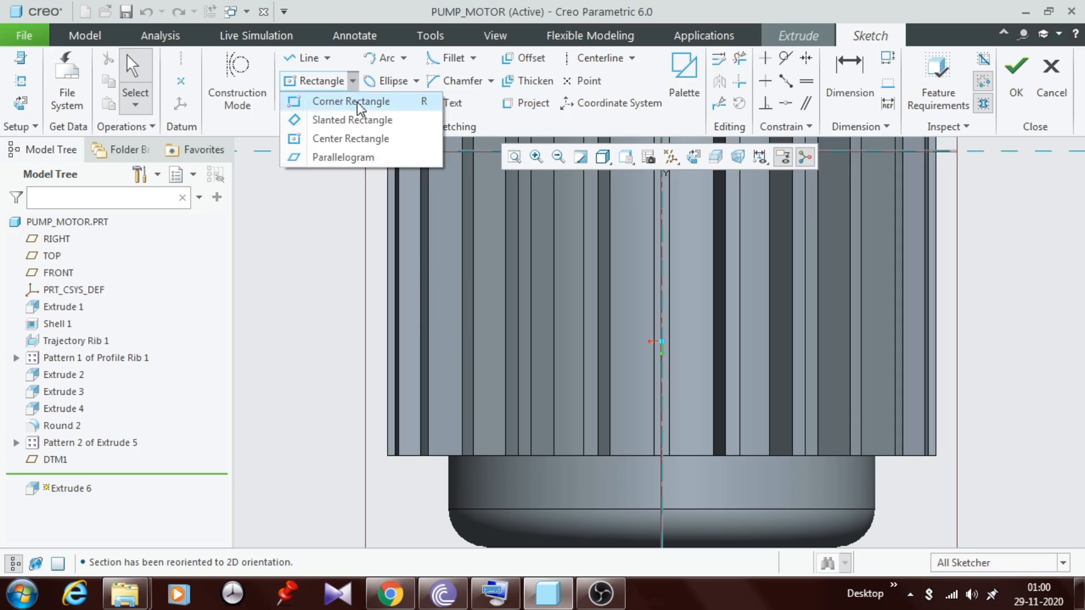
pyautogui.click(362, 138)
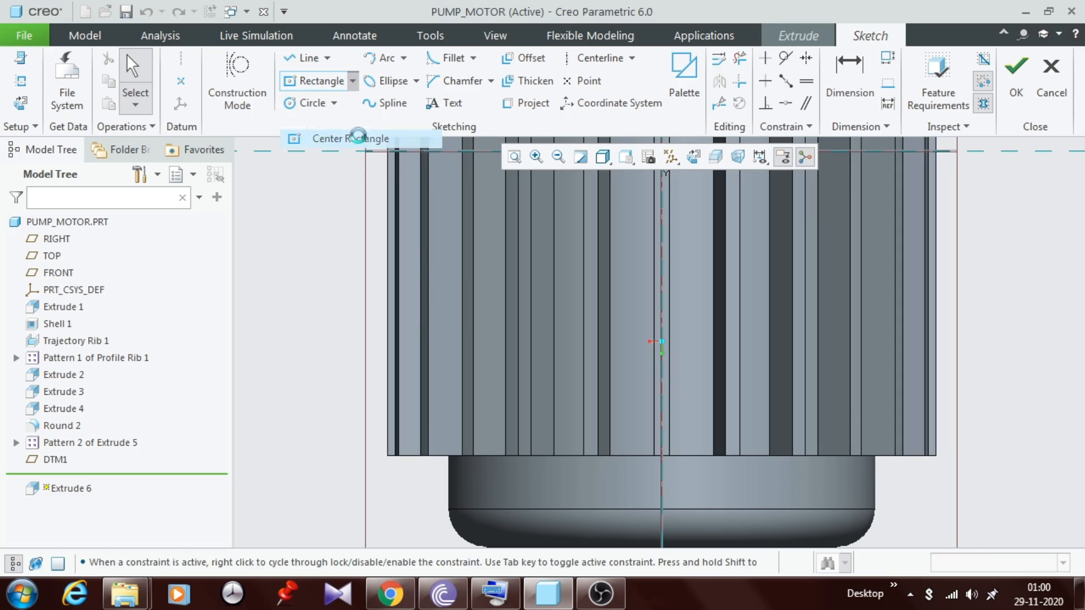
pyautogui.click(662, 343)
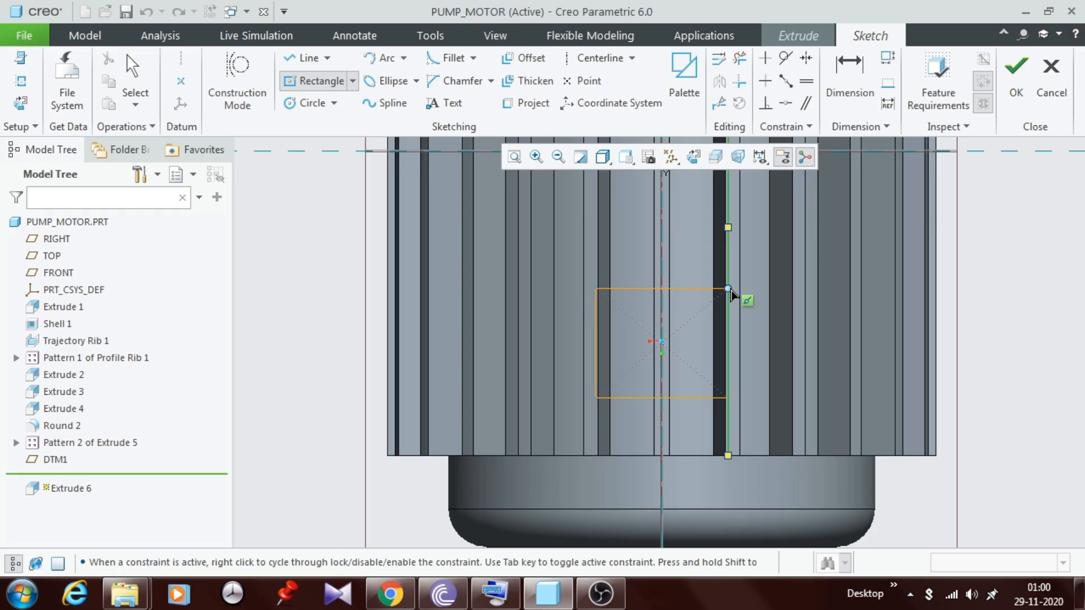
pyautogui.click(730, 291)
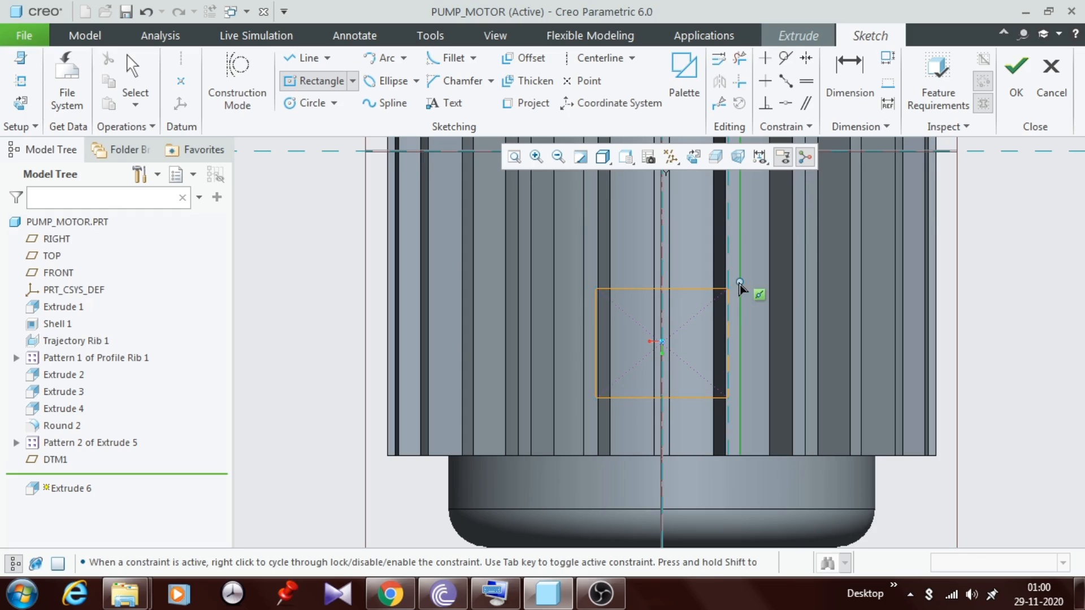
pyautogui.middleClick(726, 285)
pyautogui.scroll(-2, 629, 262)
# Step: Make the centre rectangle's dimensions strong and finish the sketch
pyautogui.moveTo(581, 231); pyautogui.dragTo(734, 357)
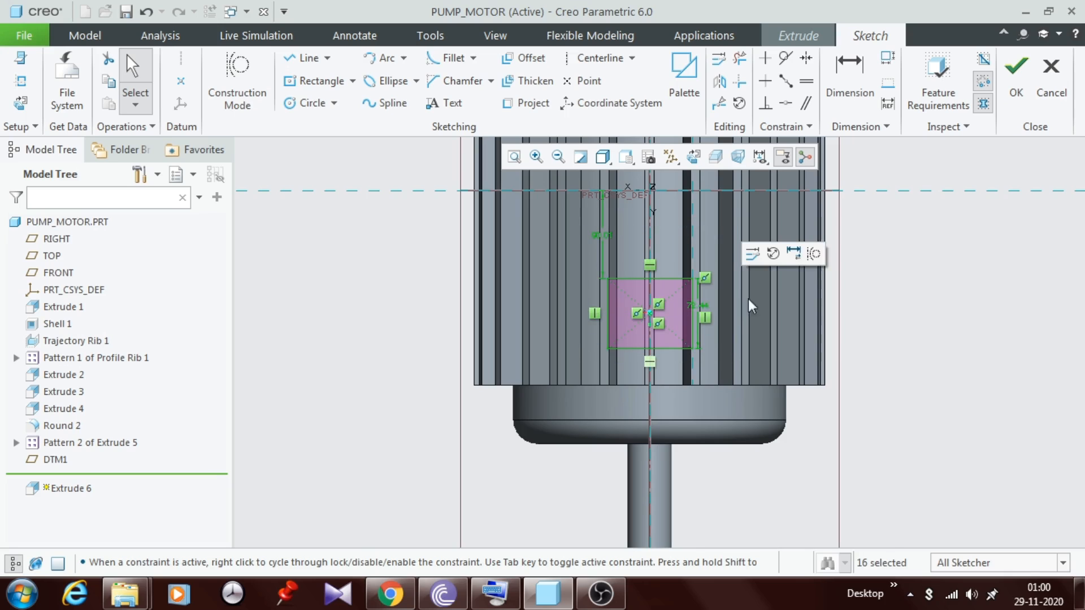
pyautogui.click(793, 254)
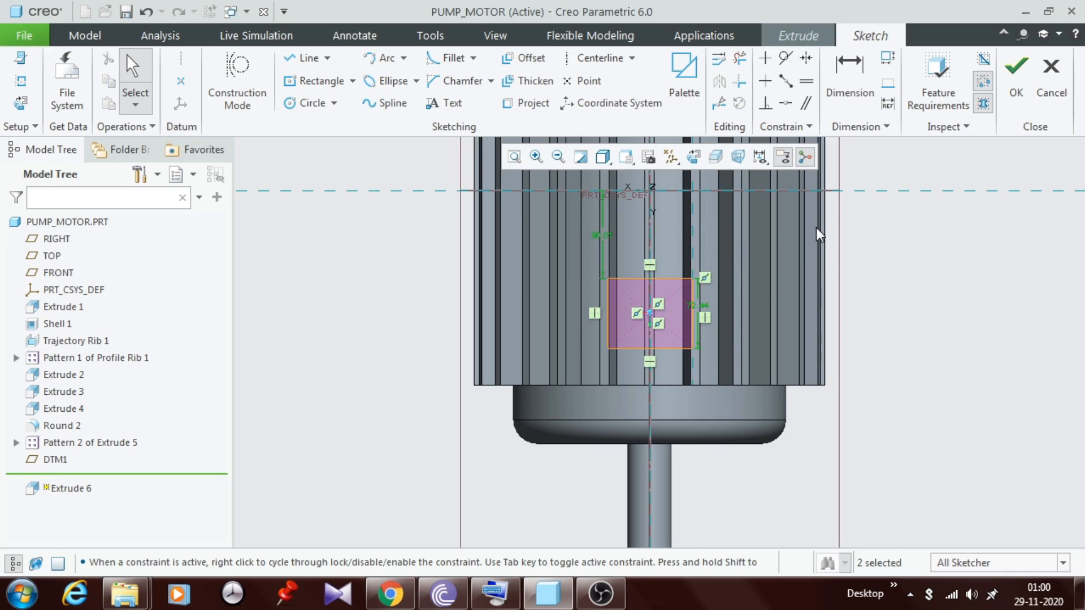
pyautogui.click(1010, 113)
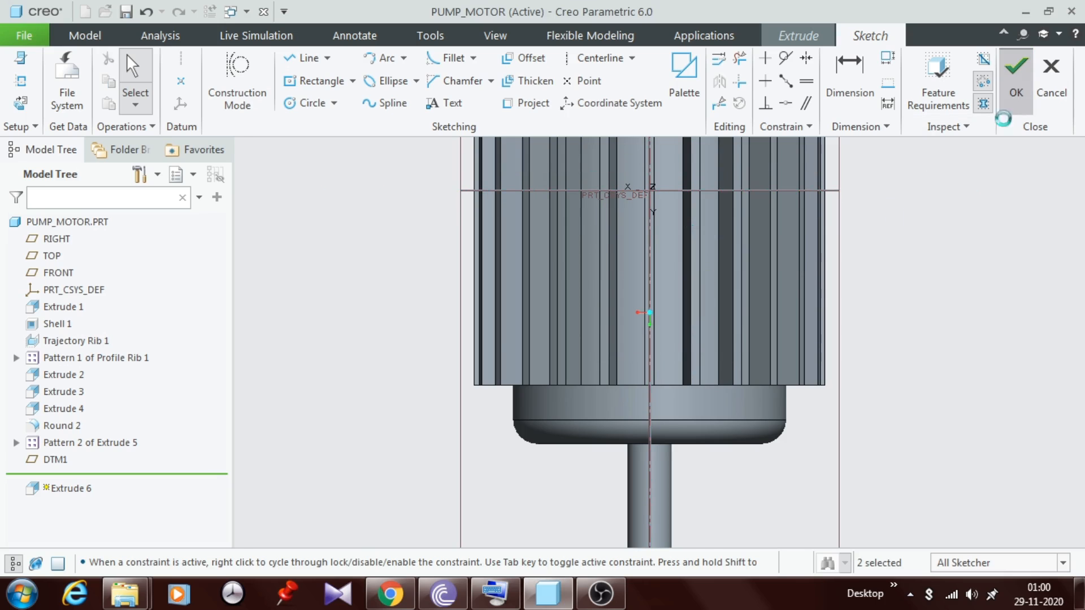
# Step: Reverse the extrusion direction so the rectangular block points into the finned motor body
pyautogui.moveTo(740, 355); pyautogui.dragTo(802, 310, button='middle')
pyautogui.scroll(-2, 809, 260)
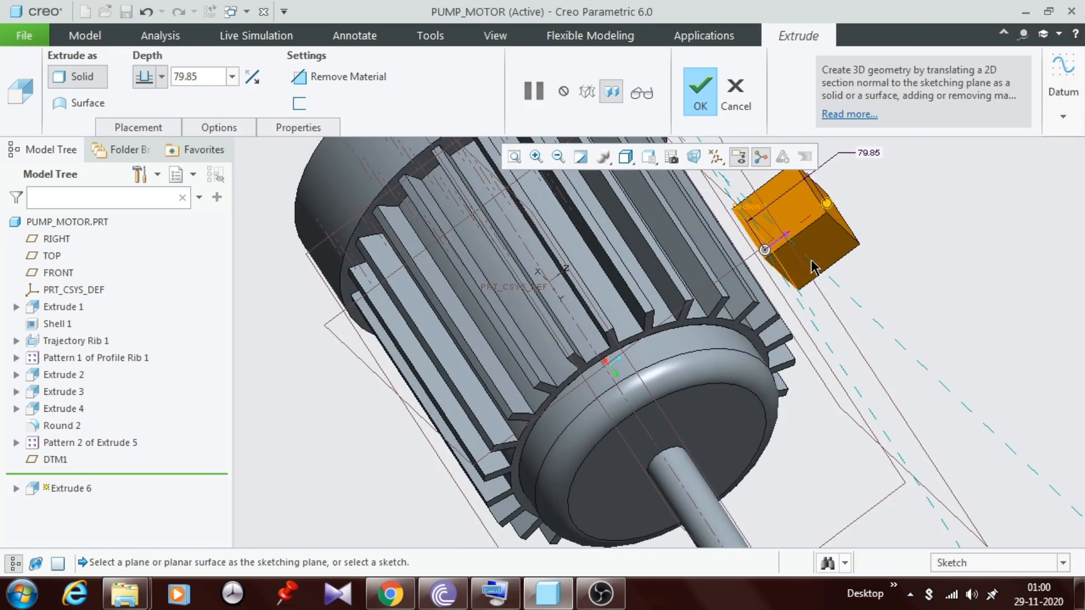
pyautogui.click(784, 242)
pyautogui.moveTo(787, 243); pyautogui.dragTo(702, 290, button='middle')
pyautogui.scroll(2, 611, 375)
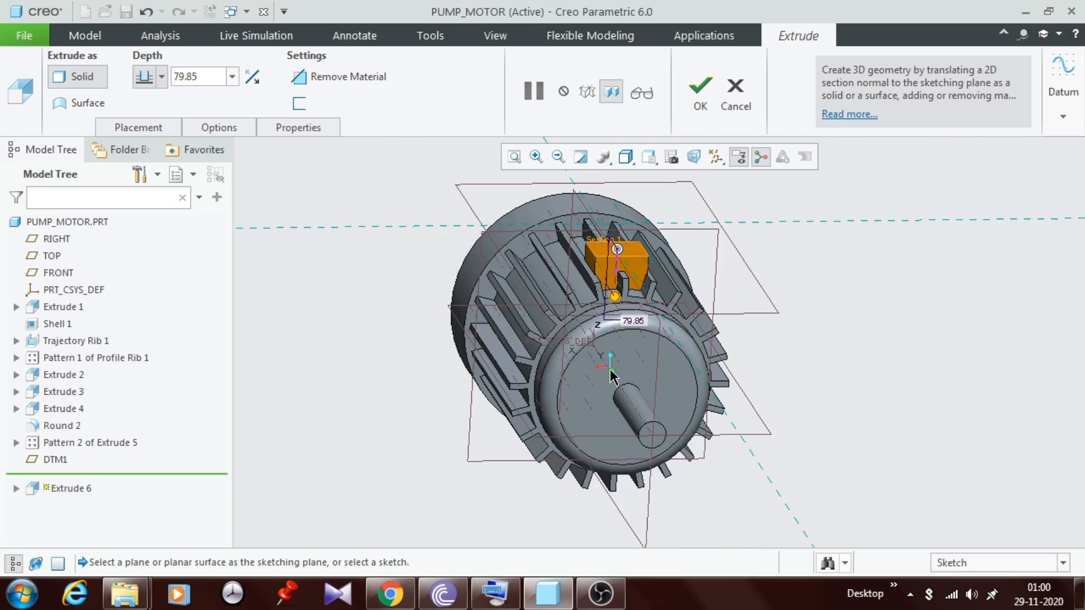
# Step: Set the extrusion depth to end at the motor's cylindrical surface between the fins and create the block
pyautogui.click(161, 76)
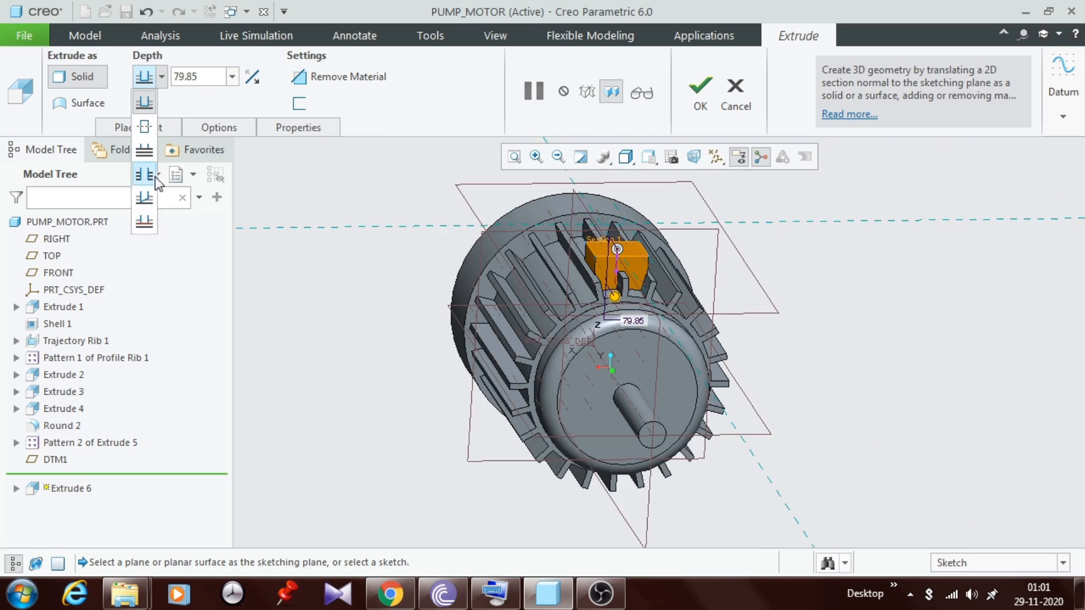
pyautogui.click(144, 225)
pyautogui.scroll(-3, 607, 290)
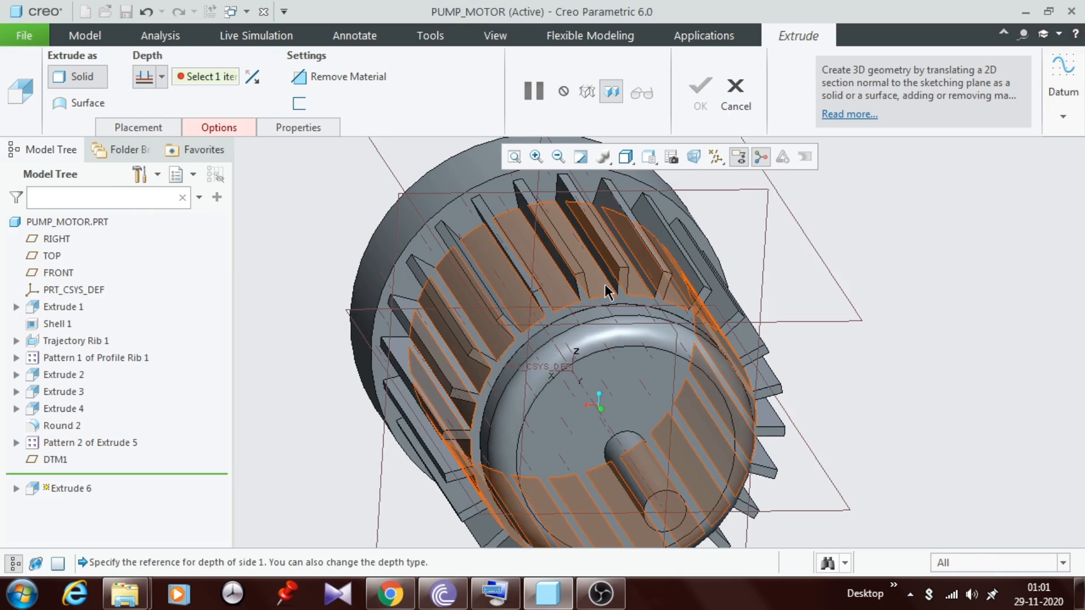
pyautogui.scroll(3, 607, 291)
pyautogui.click(602, 310)
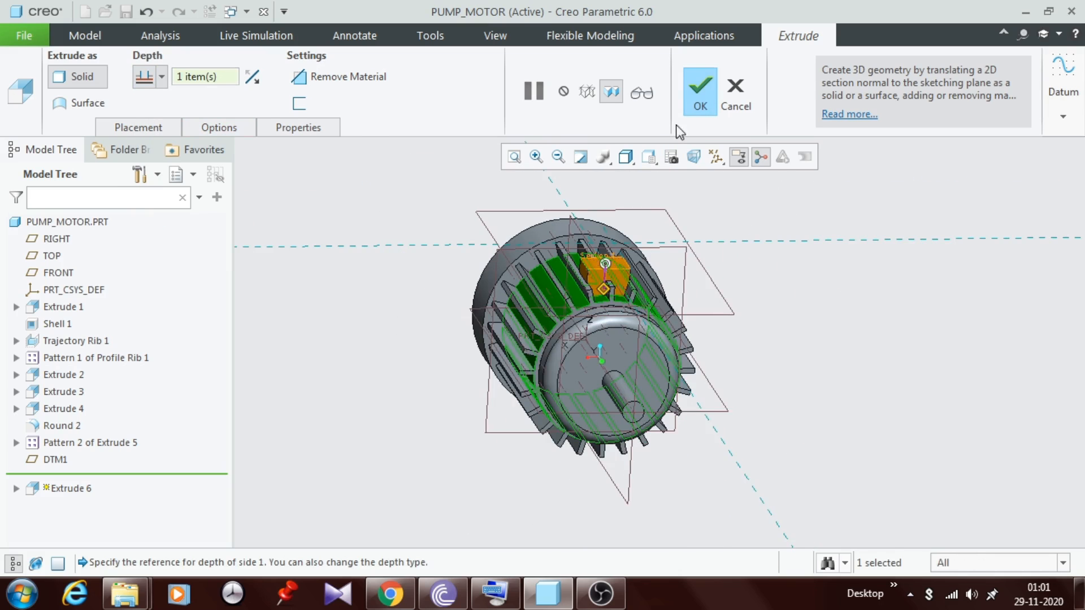
pyautogui.click(690, 107)
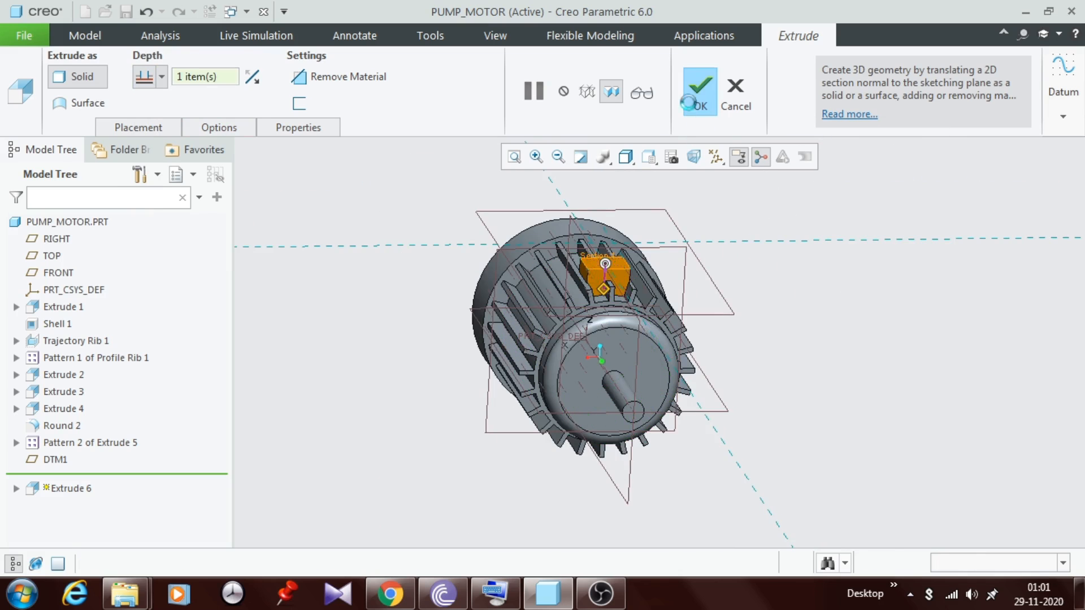
# Step: Start an extrusion on the terminal block's top face and sketch a centre rectangle about 153 by 109, centred on the block
pyautogui.moveTo(754, 254); pyautogui.dragTo(743, 302, button='middle')
pyautogui.scroll(-5, 625, 292)
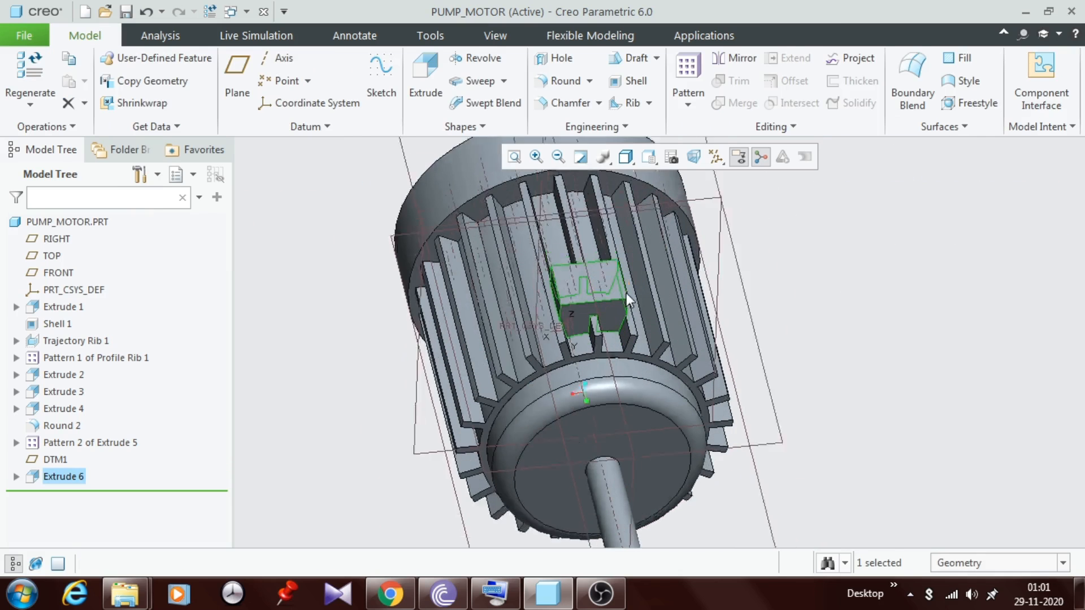
pyautogui.click(607, 280)
pyautogui.scroll(4, 595, 336)
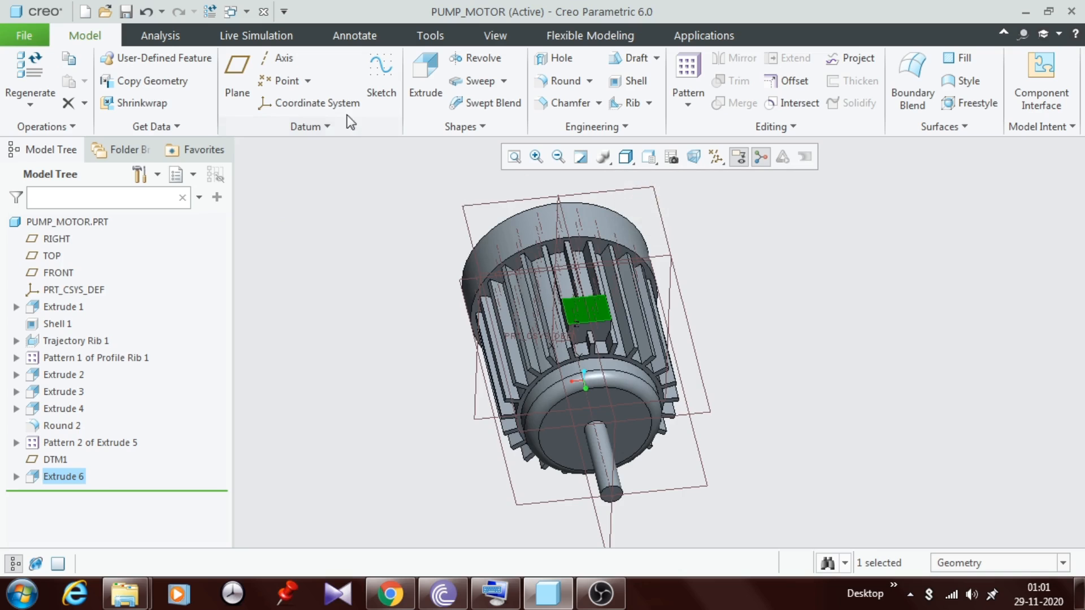
pyautogui.click(426, 90)
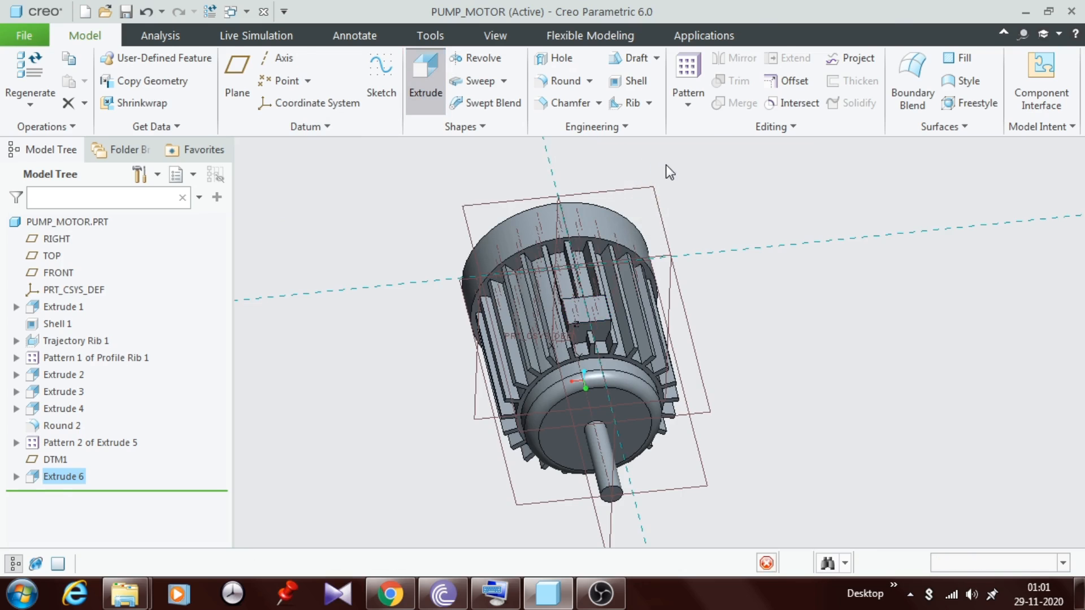
pyautogui.click(693, 158)
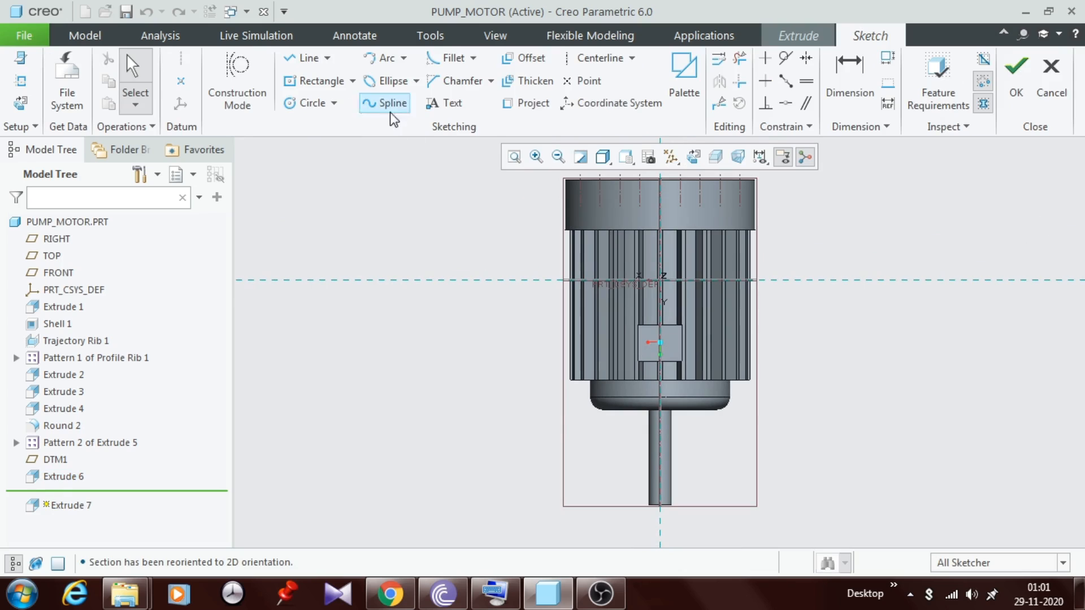
pyautogui.click(353, 84)
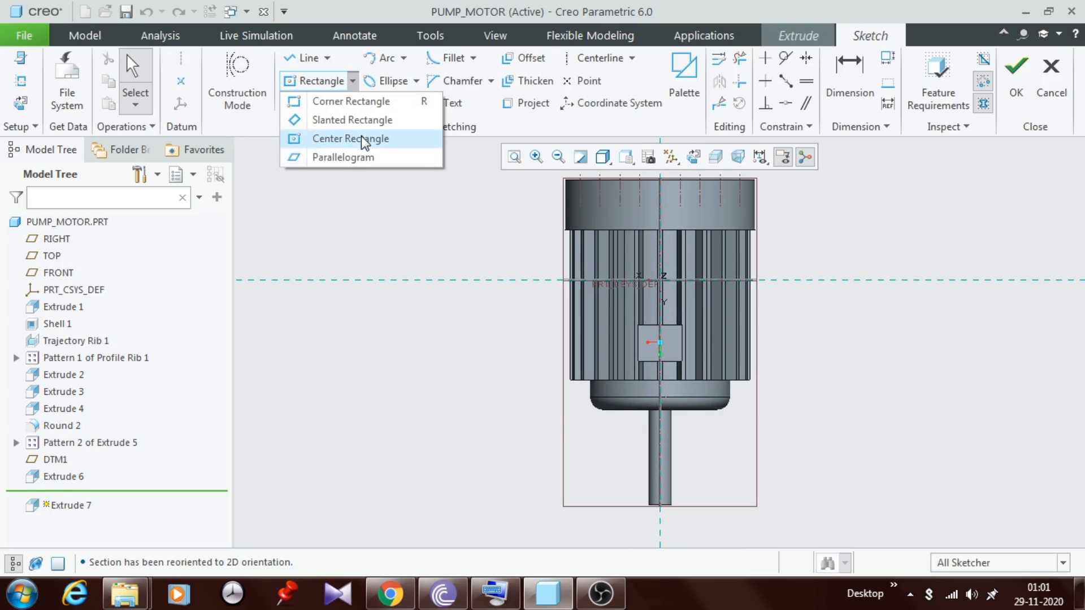
pyautogui.click(361, 136)
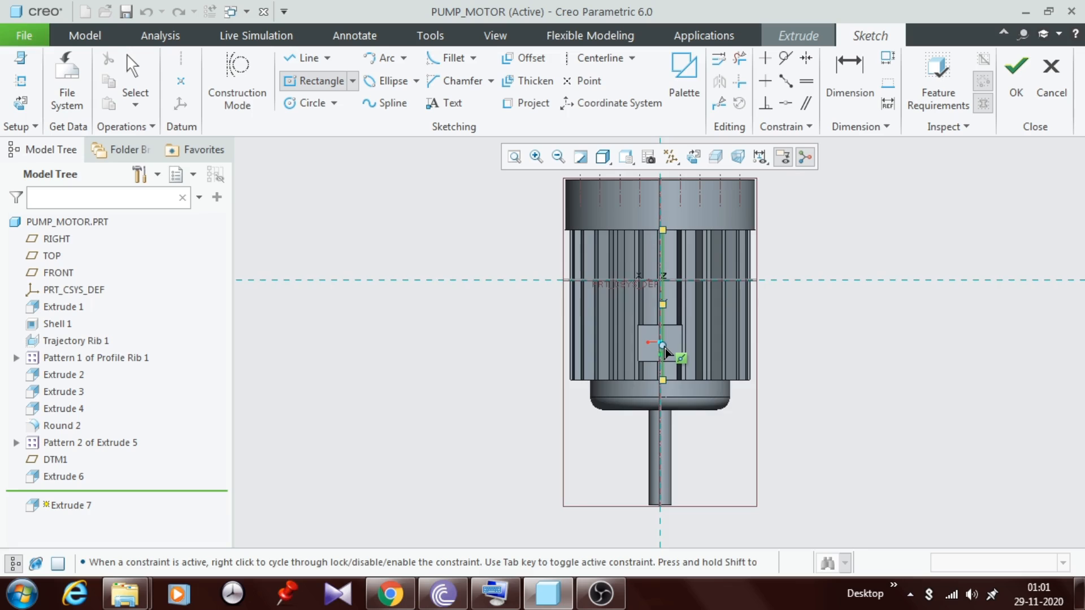
pyautogui.scroll(-5, 663, 346)
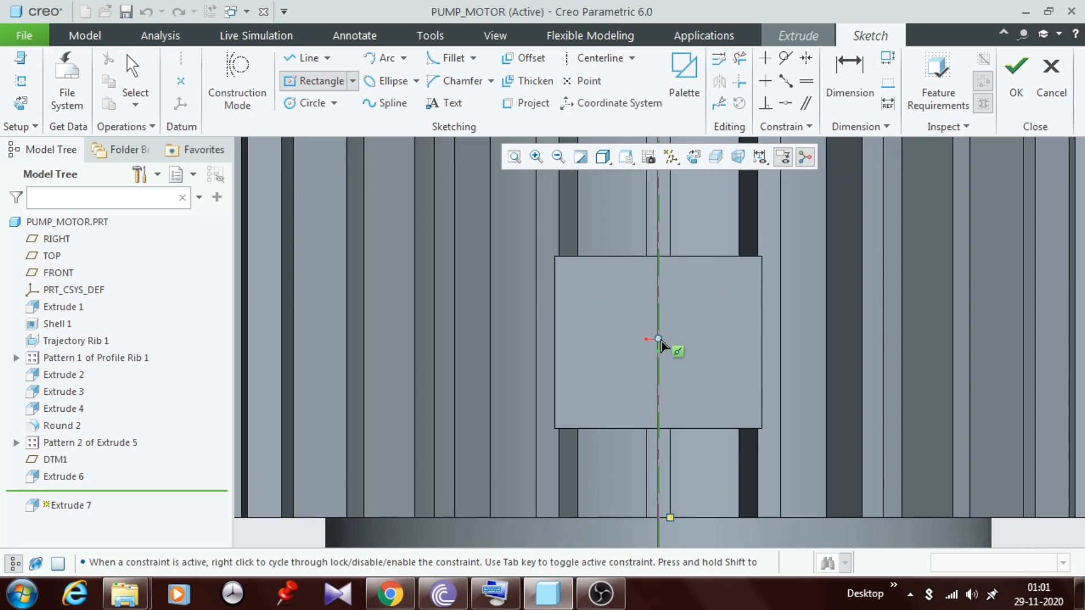
pyautogui.click(658, 339)
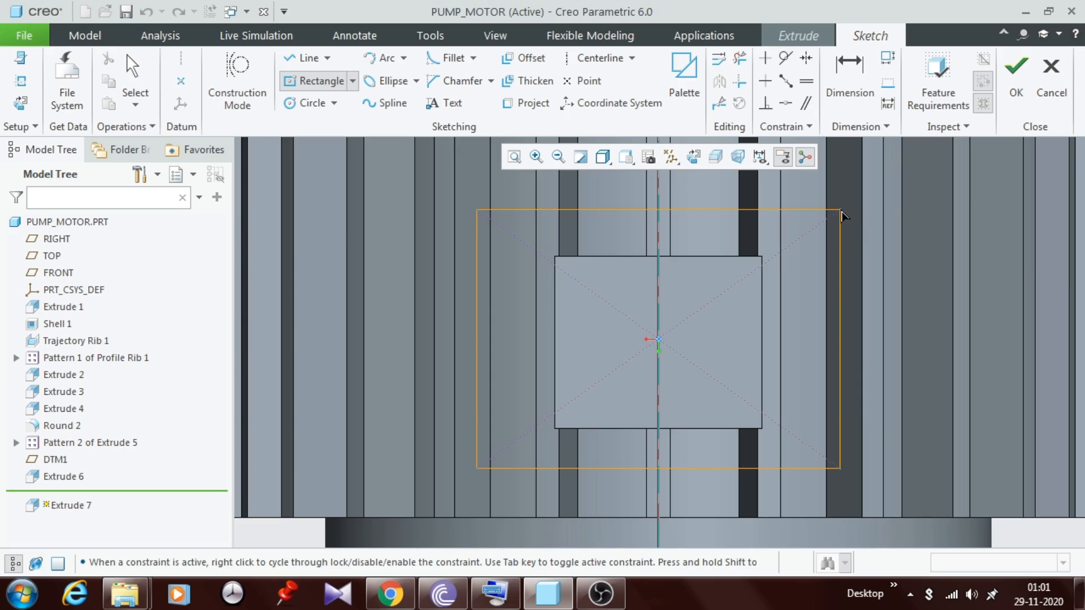
pyautogui.click(840, 210)
pyautogui.middleClick(840, 212)
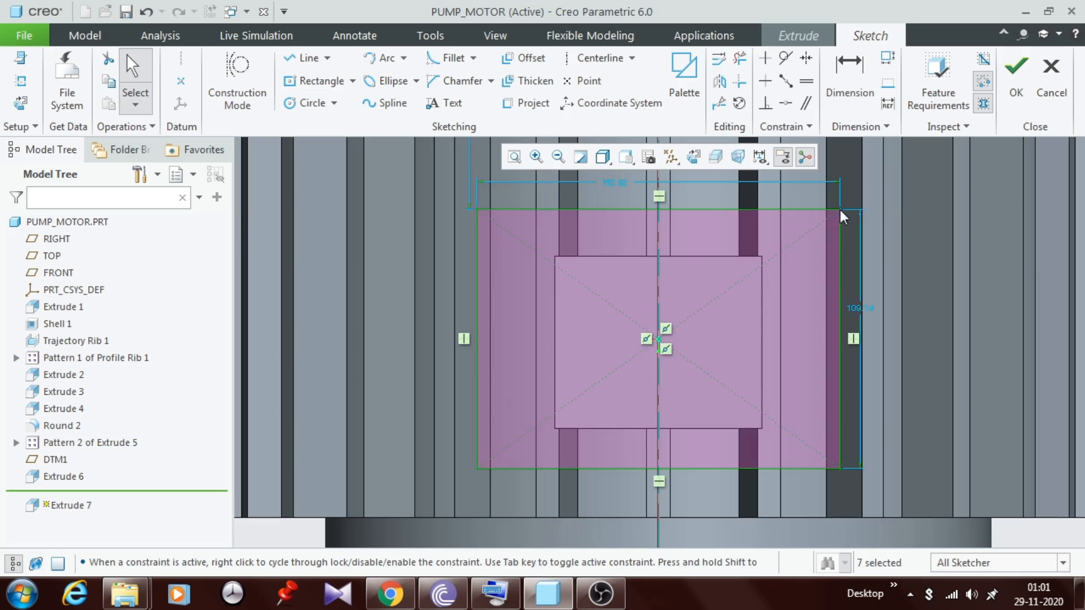
# Step: Make the larger rectangle's size and position dimensions strong and finish the sketch
pyautogui.scroll(-3, 775, 336)
pyautogui.moveTo(579, 230)
pyautogui.mouseDown()
pyautogui.moveTo(832, 368)
pyautogui.moveTo(877, 413)
pyautogui.mouseUp()
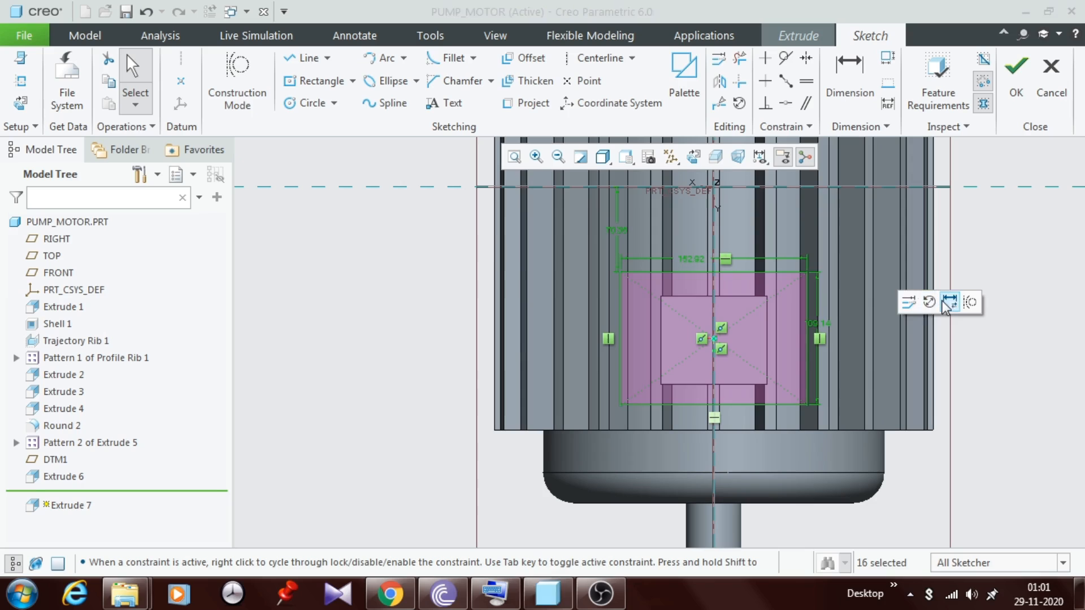
pyautogui.click(988, 250)
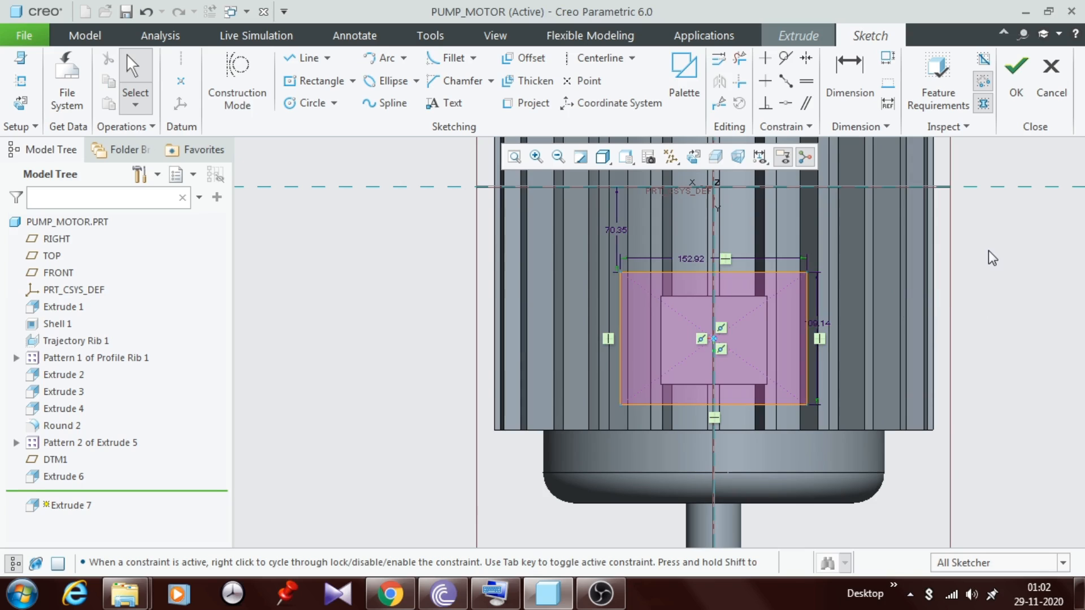
pyautogui.scroll(-2, 625, 233)
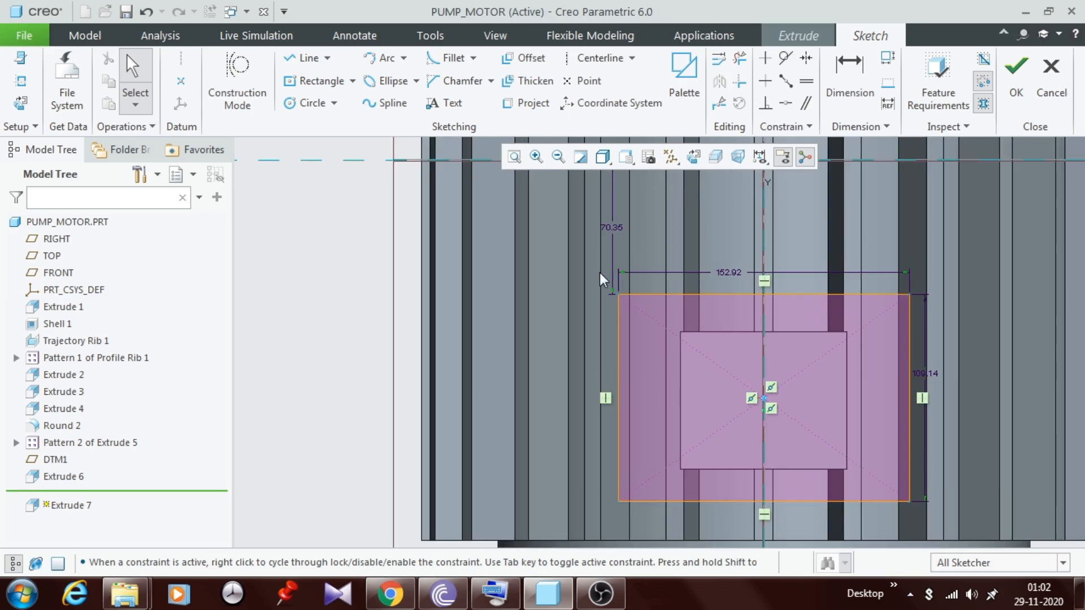
pyautogui.scroll(1, 599, 272)
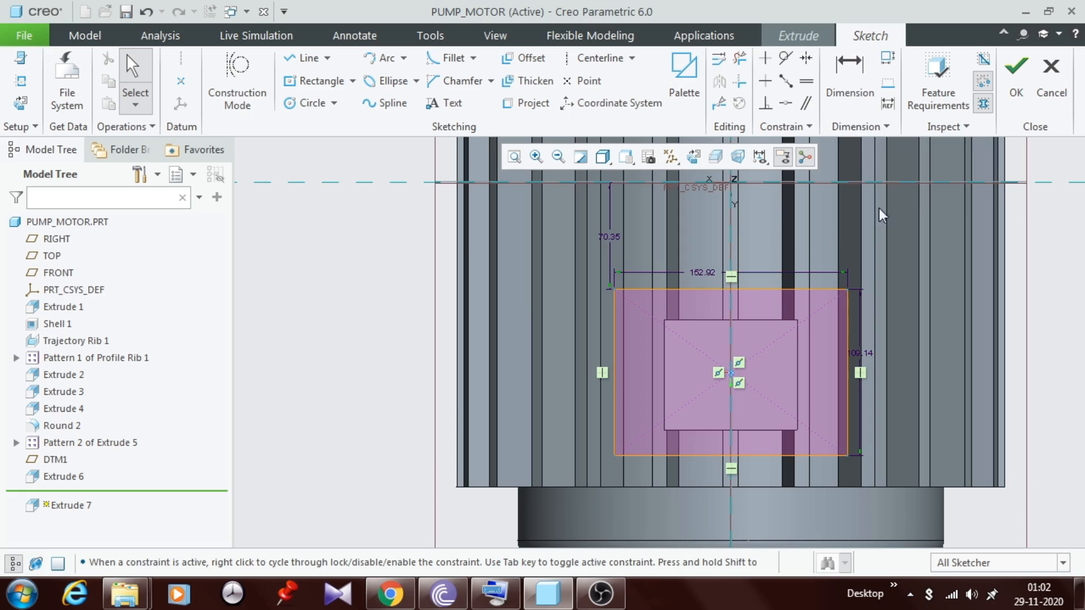
pyautogui.click(1017, 97)
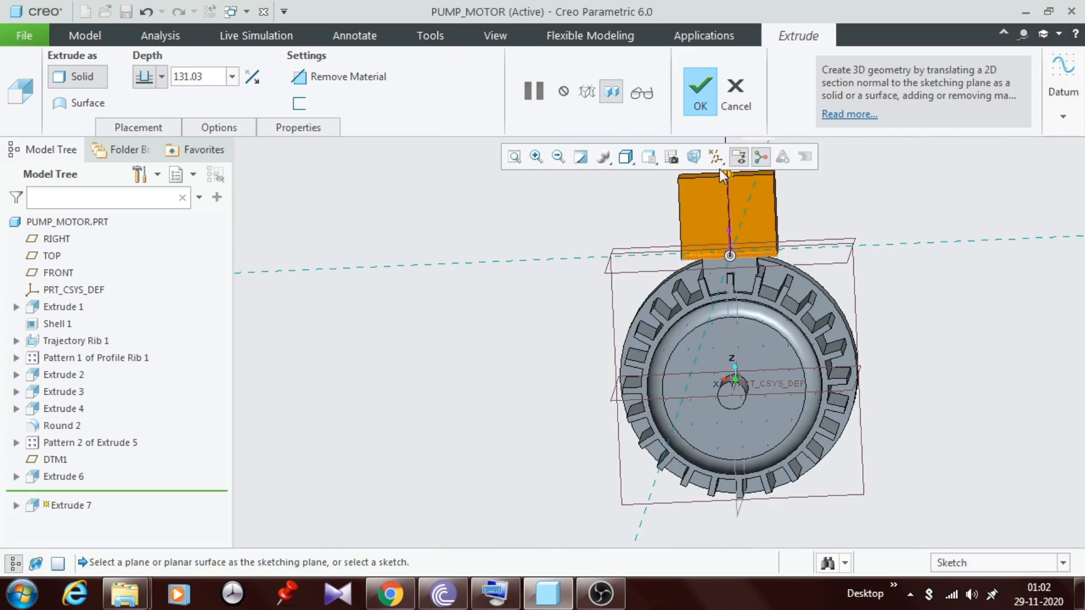
# Step: Set the extrusion depth of the larger rectangle to 80
pyautogui.moveTo(731, 179); pyautogui.dragTo(733, 245)
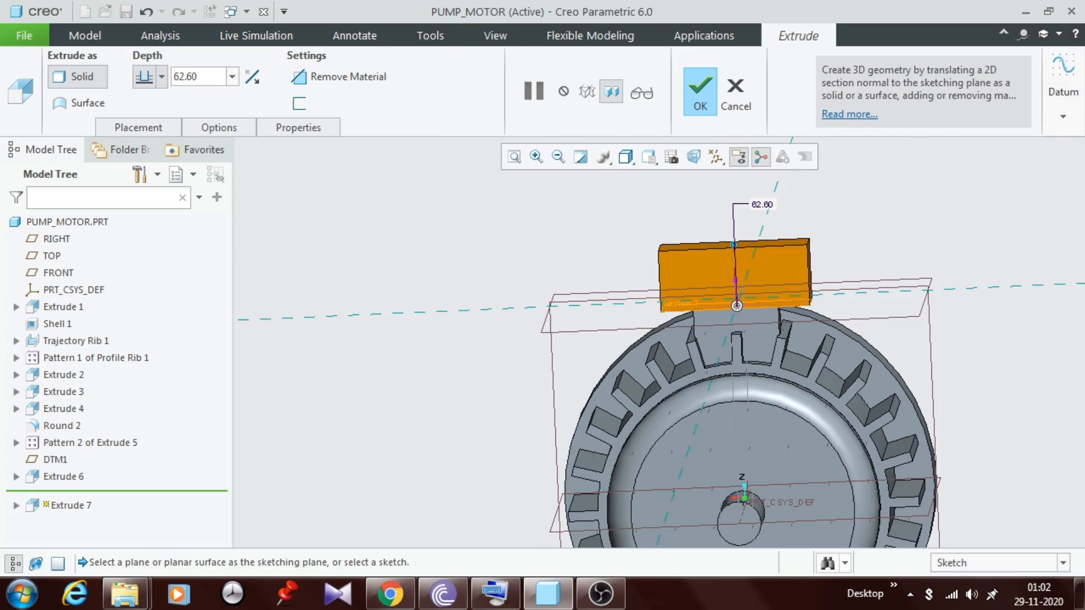
pyautogui.doubleClick(212, 84)
pyautogui.write('80')
pyautogui.press('Return')
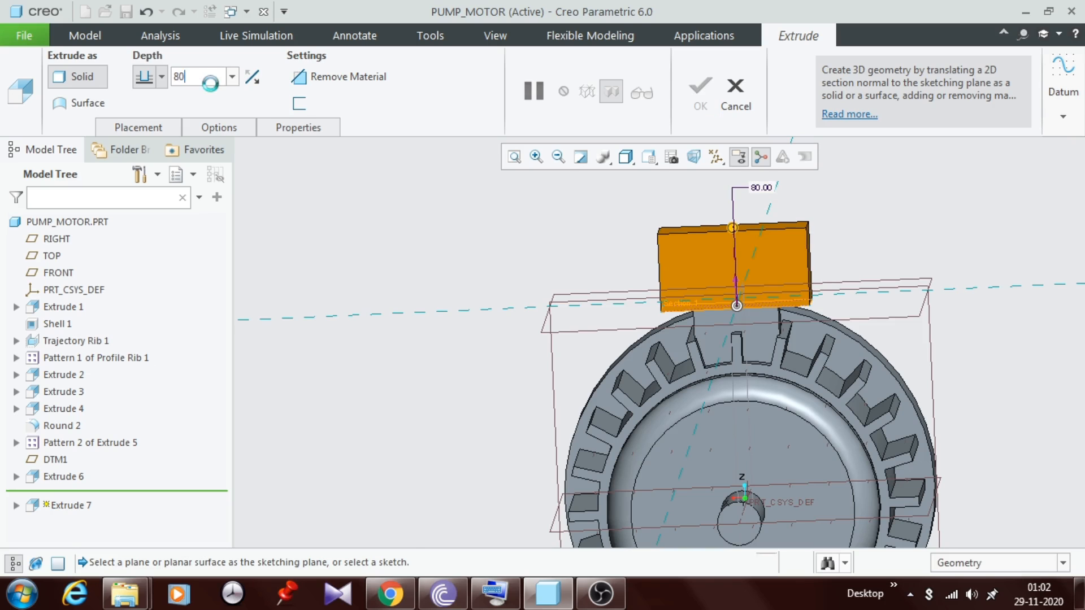
pyautogui.scroll(-3, 541, 244)
pyautogui.moveTo(541, 244); pyautogui.dragTo(682, 278, button='middle')
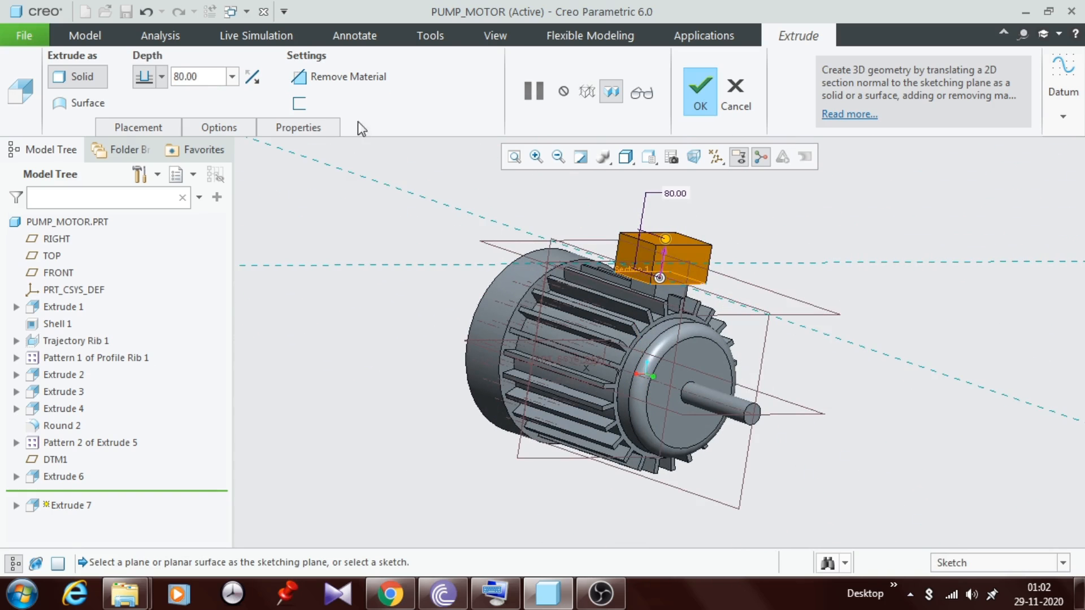
# Step: Set the extrusion depth to 40 and create the wider terminal box on top of the block
pyautogui.doubleClick(204, 80)
pyautogui.write('40')
pyautogui.press('Return')
pyautogui.click(700, 97)
# Step: Start an extrusion on the terminal box's side face and sketch two equal, horizontally aligned circles about 24 in diameter
pyautogui.moveTo(798, 241); pyautogui.dragTo(642, 283, button='middle')
pyautogui.scroll(-5, 641, 282)
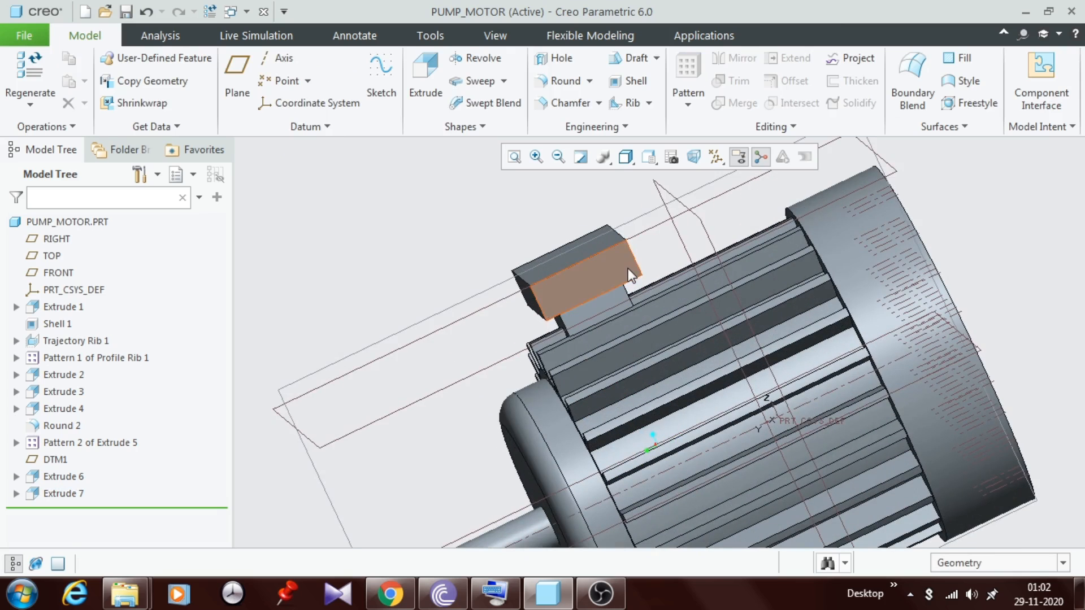
pyautogui.click(629, 269)
pyautogui.click(427, 104)
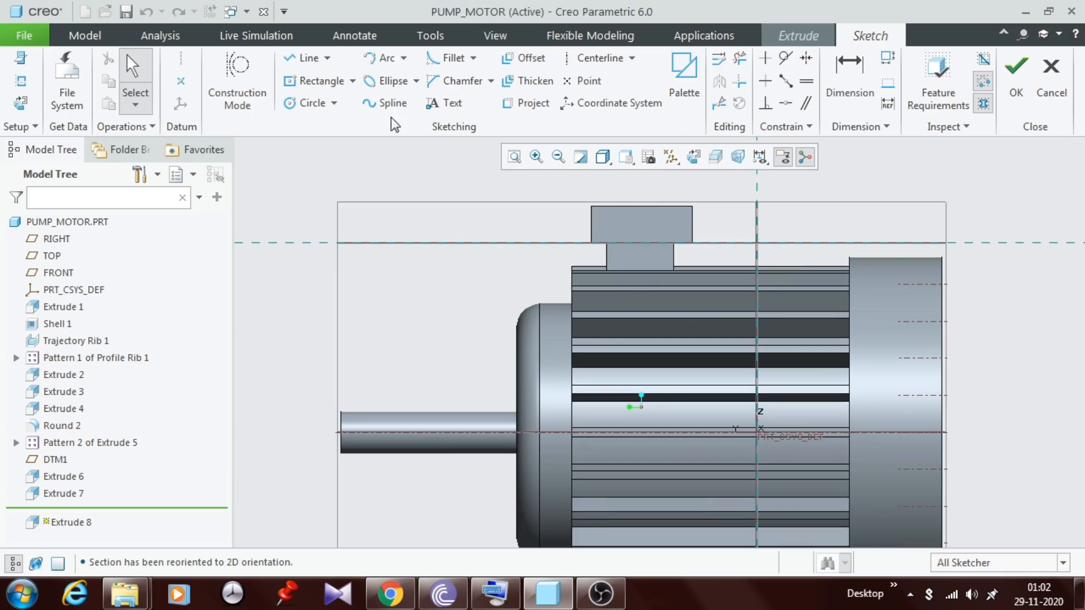
pyautogui.click(337, 101)
pyautogui.click(335, 122)
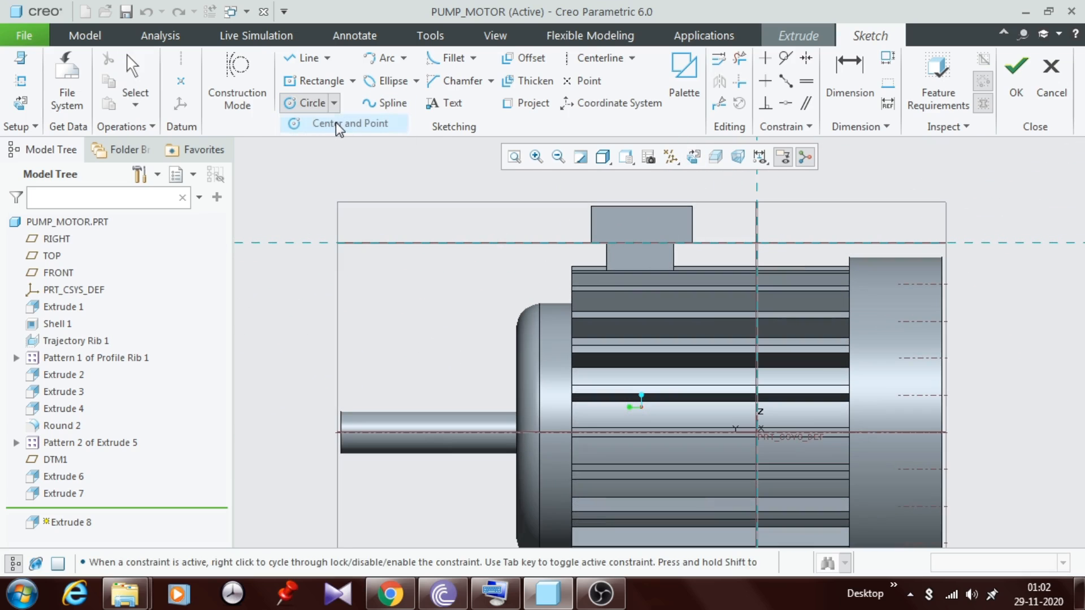
pyautogui.scroll(-3, 609, 233)
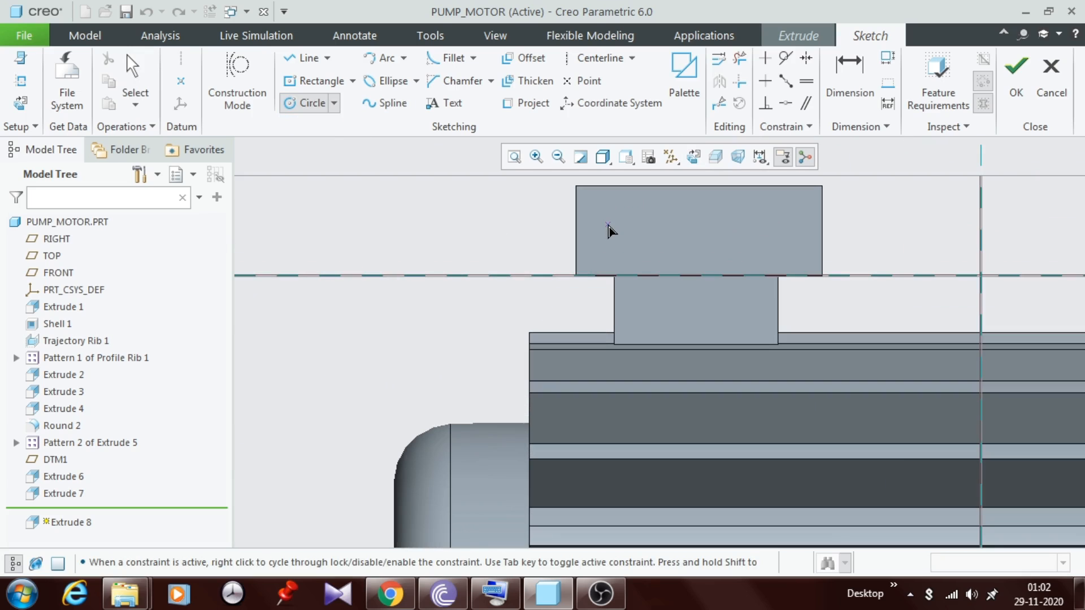
pyautogui.click(622, 223)
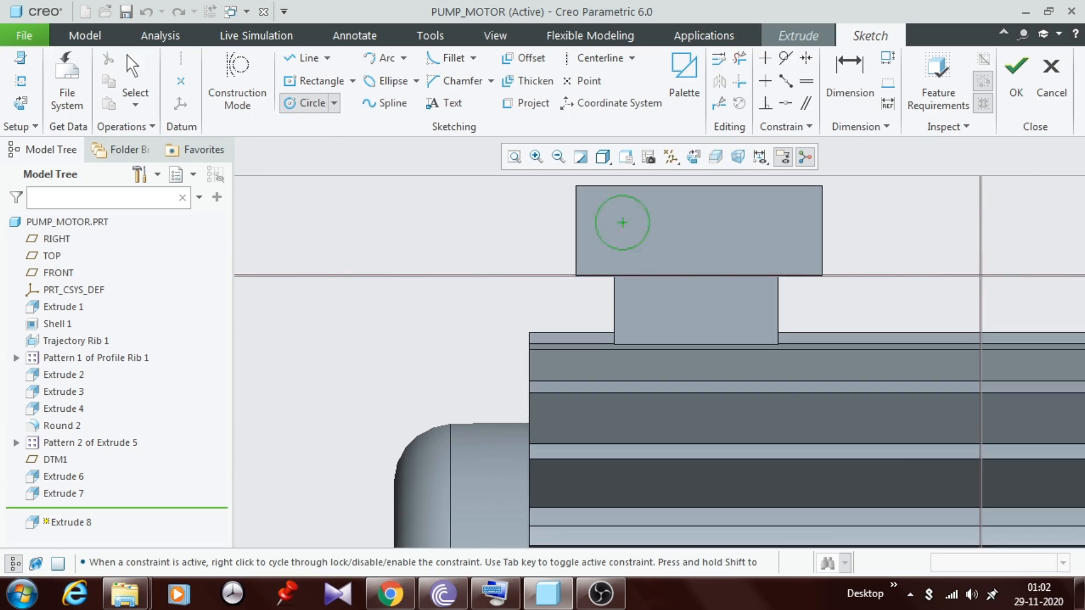
pyautogui.click(764, 223)
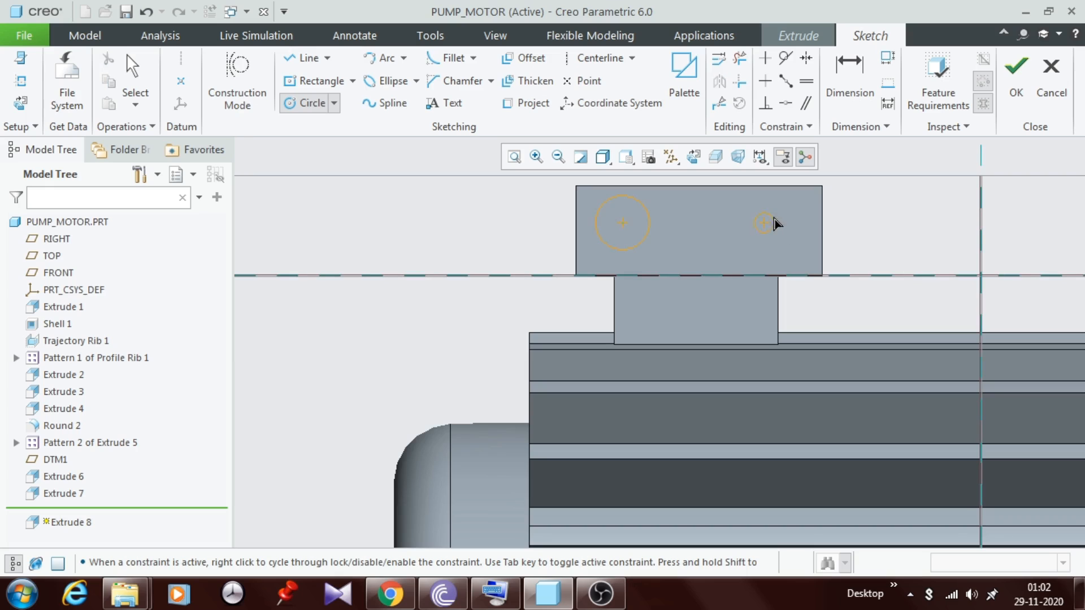
pyautogui.click(785, 237)
pyautogui.middleClick(499, 213)
pyautogui.middleClick(499, 213)
# Step: Set the two circles' diameter to 24, make the sketch dimensions strong and finish the sketch
pyautogui.scroll(3, 537, 293)
pyautogui.scroll(-3, 546, 243)
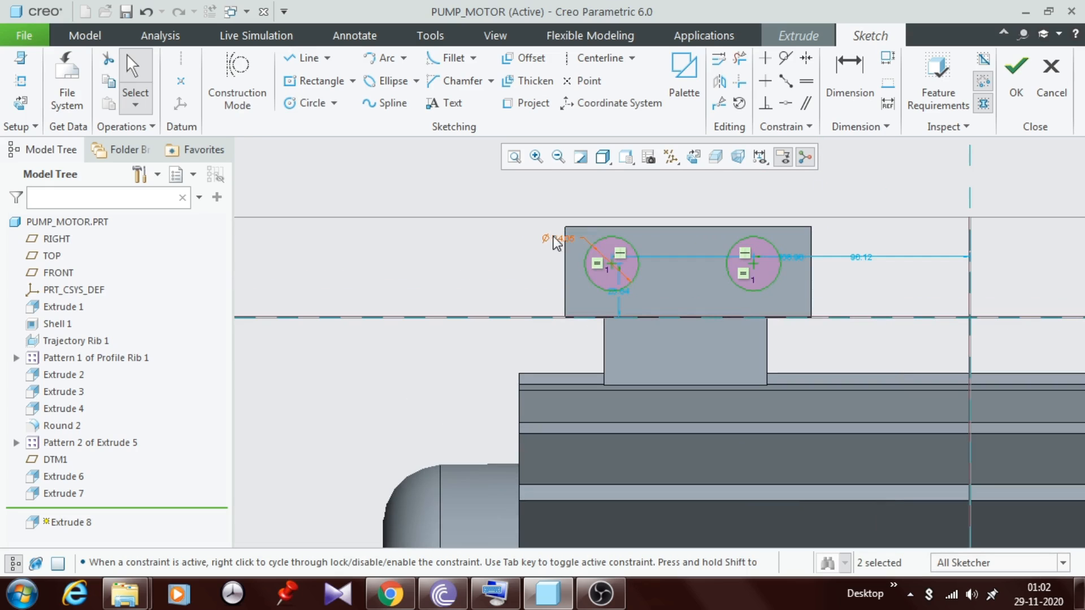
pyautogui.click(567, 240)
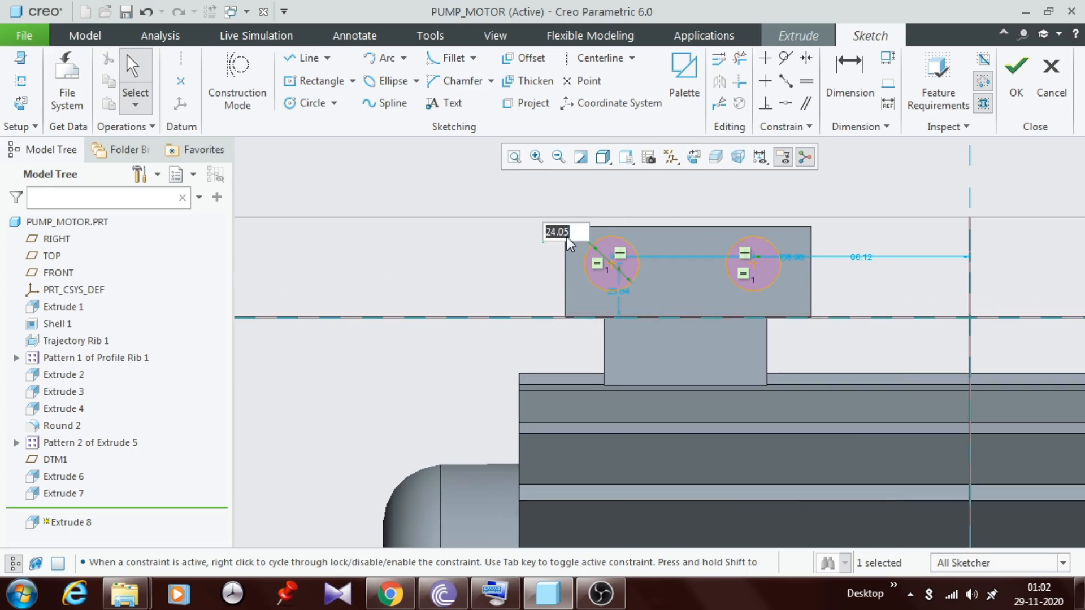
pyautogui.write('24')
pyautogui.press('Return')
pyautogui.moveTo(523, 212)
pyautogui.mouseDown()
pyautogui.moveTo(663, 290)
pyautogui.moveTo(901, 364)
pyautogui.mouseUp()
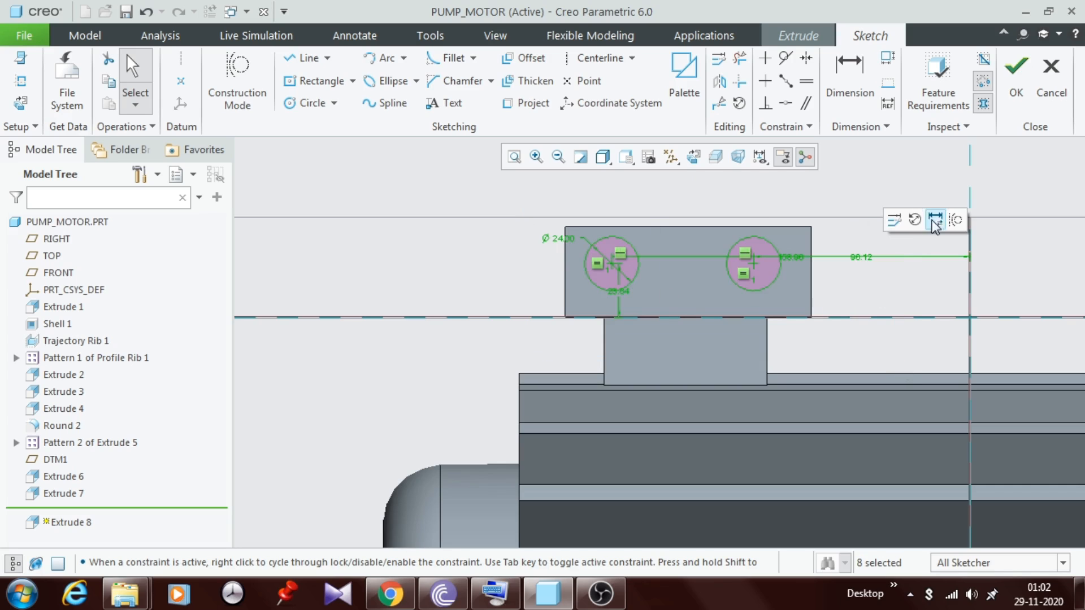
pyautogui.click(1016, 74)
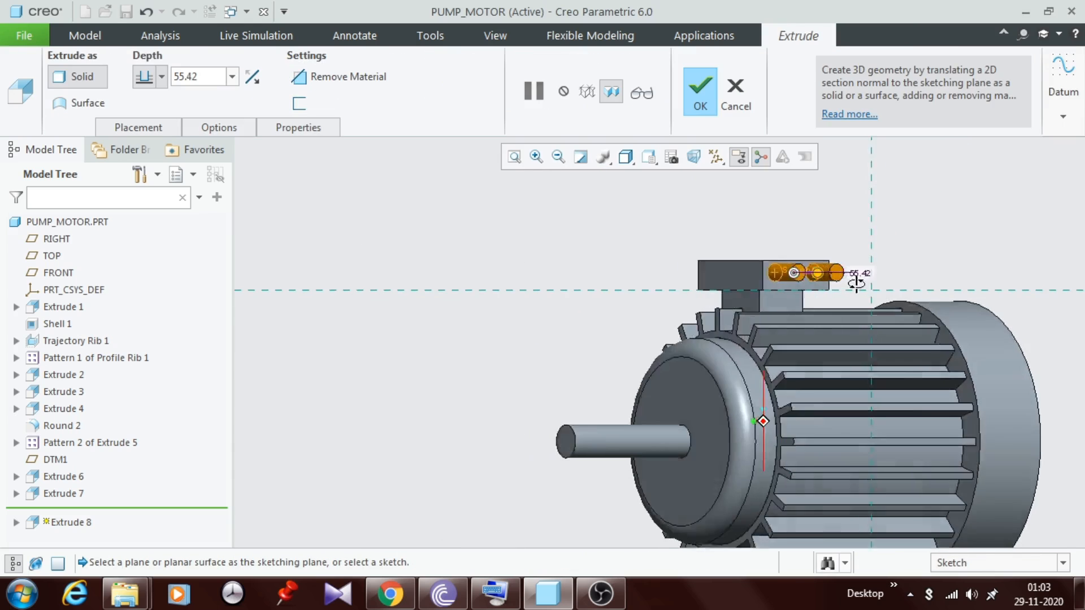
# Step: Extrude the two circles 20 outward from the terminal box's side face as cylindrical bosses
pyautogui.doubleClick(217, 78)
pyautogui.write('20')
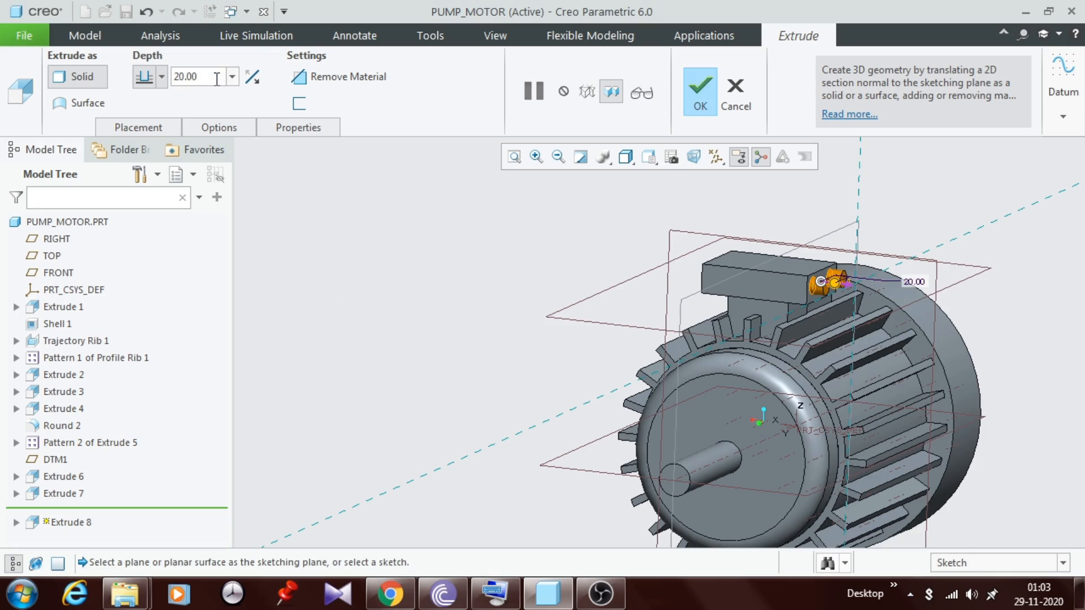
pyautogui.click(700, 94)
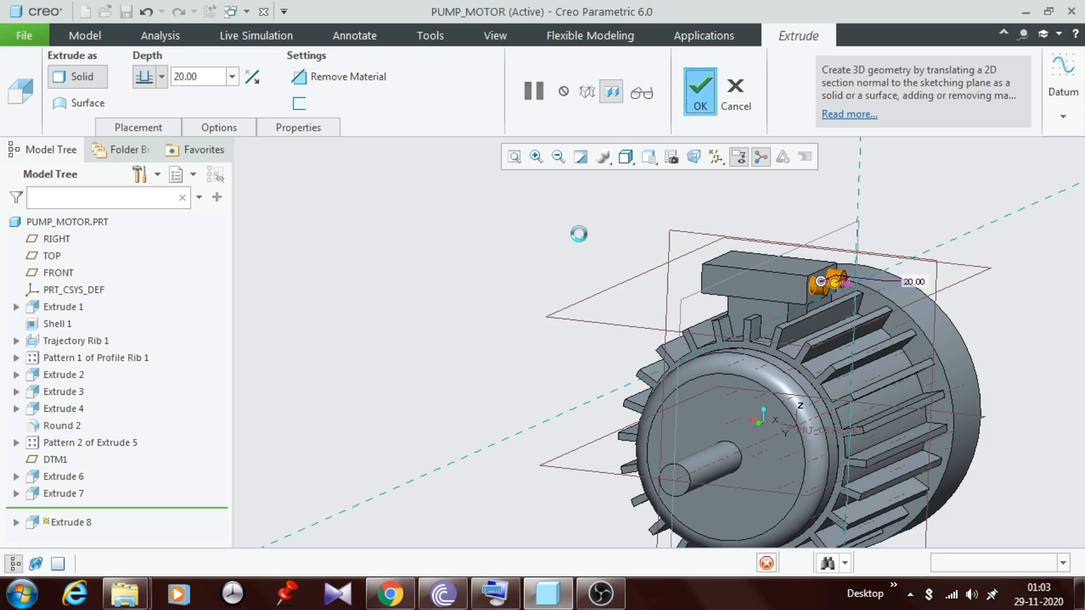
# Step: Examine the two cylindrical bosses on the terminal box and the motor as a whole
pyautogui.scroll(-3, 557, 250)
pyautogui.moveTo(557, 250); pyautogui.dragTo(519, 244, button='middle')
pyautogui.scroll(5, 674, 270)
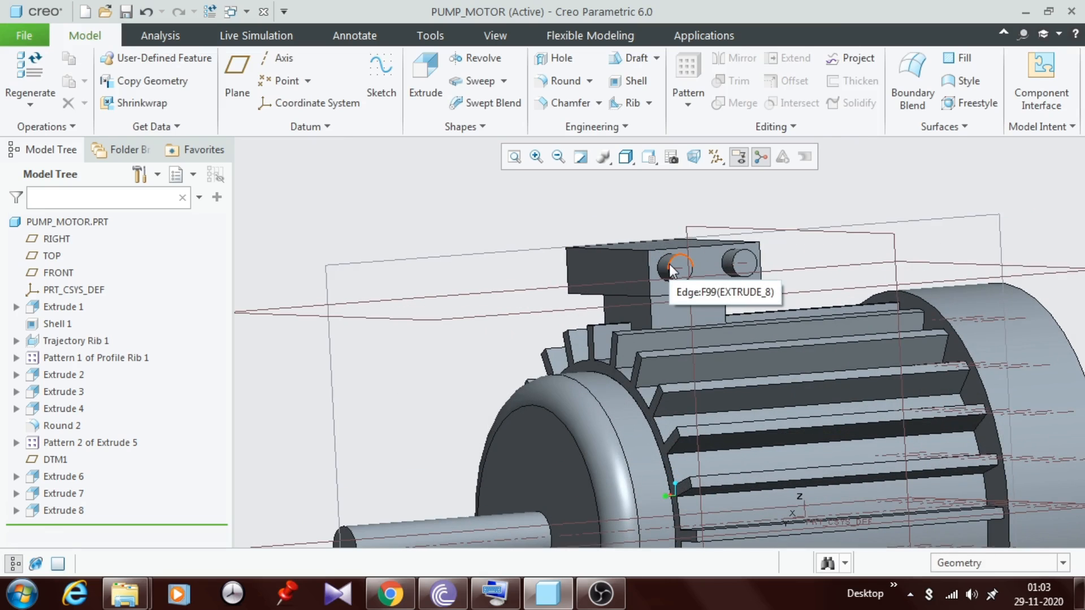
pyautogui.scroll(-4, 669, 263)
pyautogui.scroll(3, 690, 247)
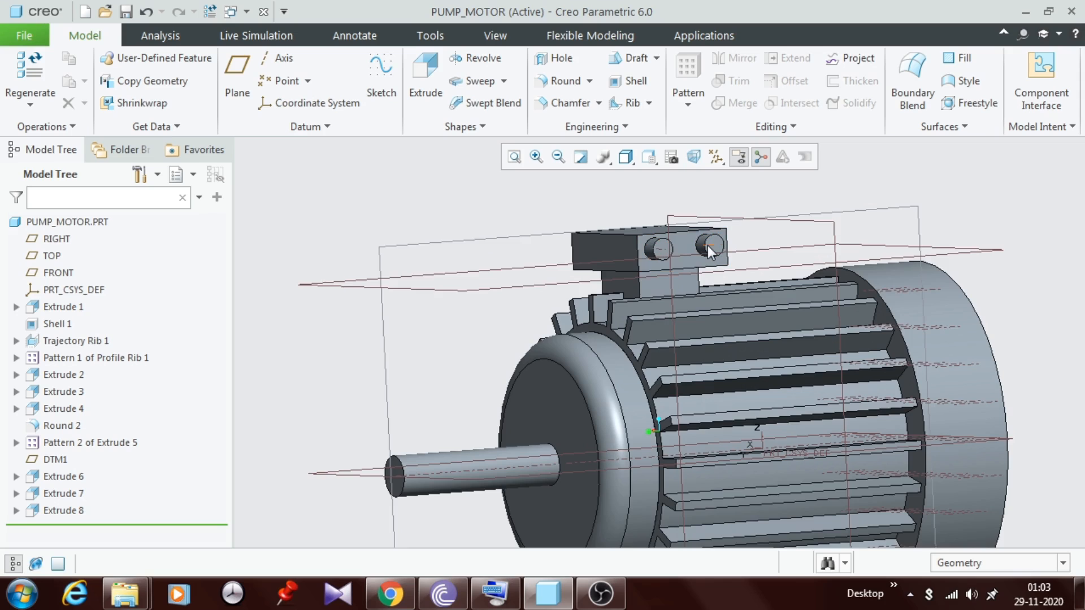
pyautogui.scroll(-2, 707, 245)
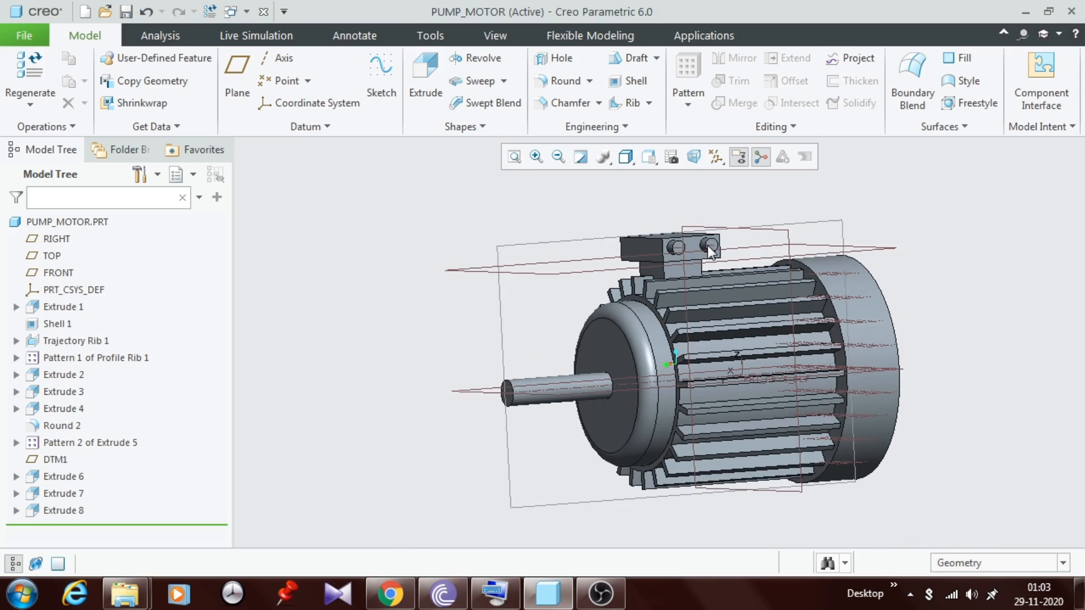
pyautogui.moveTo(571, 305); pyautogui.dragTo(532, 288, button='middle')
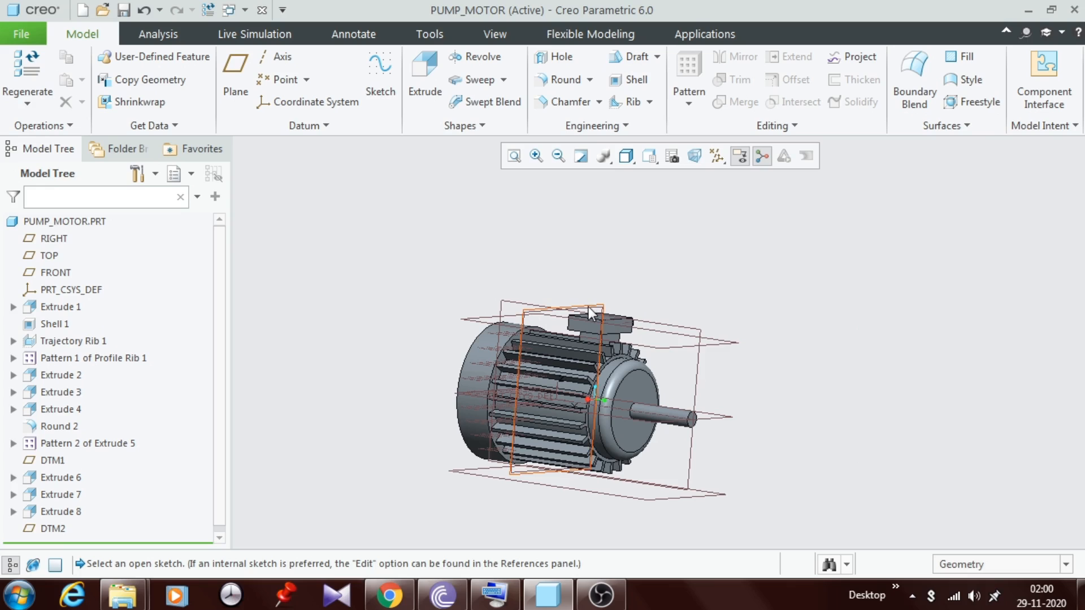
# Step: Start an extrusion on the TOP plane and sketch an L of a vertical line about 67.5 long from a fin-root edge and a horizontal line about 75.6 long
pyautogui.click(588, 307)
pyautogui.click(425, 79)
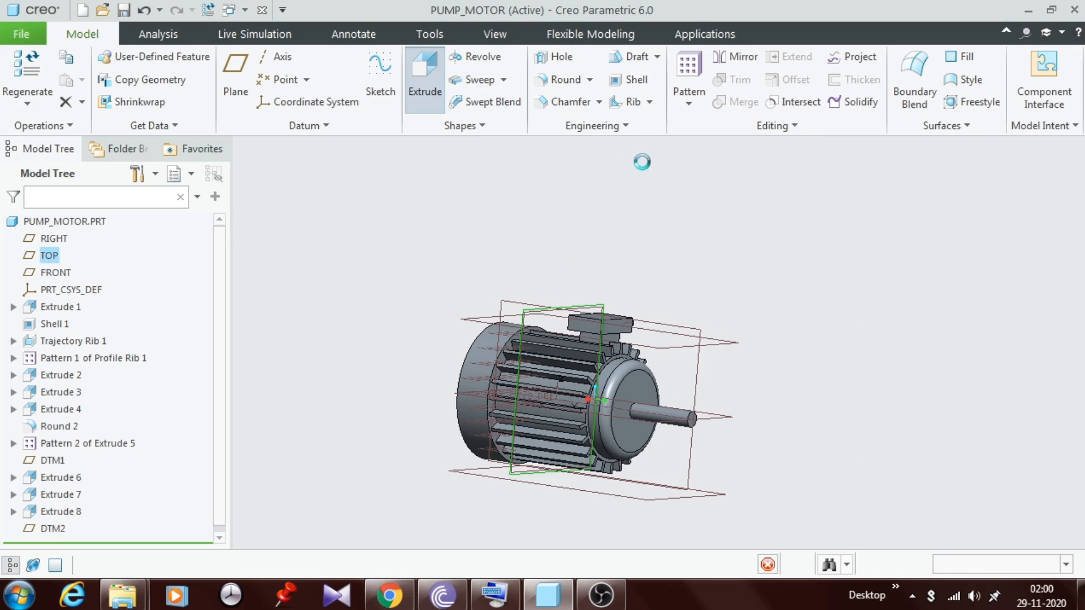
pyautogui.click(691, 161)
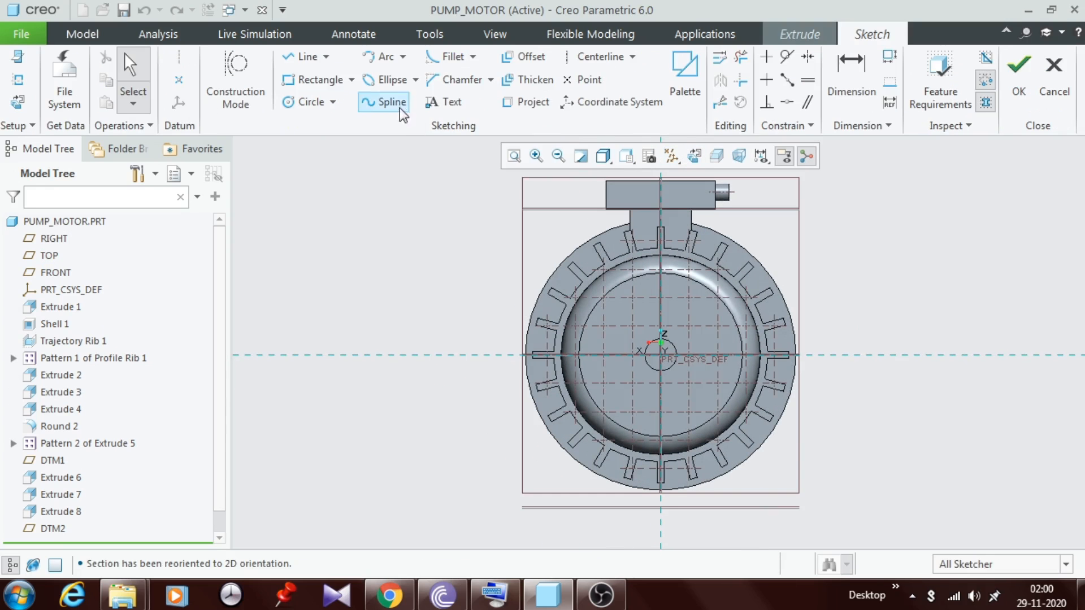
pyautogui.press('l')
pyautogui.scroll(-1, 626, 470)
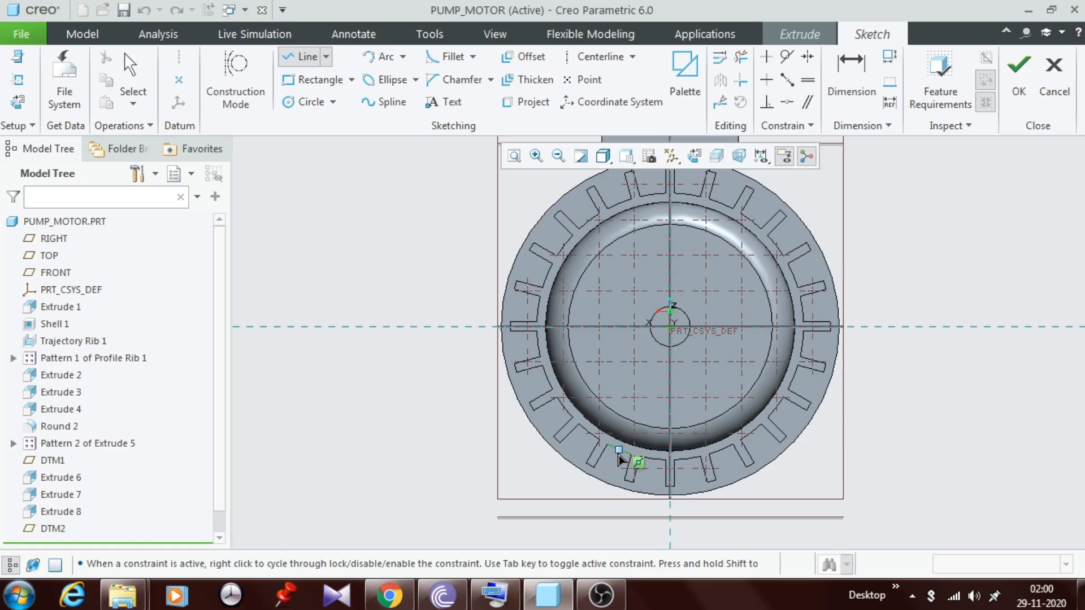
pyautogui.click(618, 453)
pyautogui.click(618, 508)
pyautogui.click(551, 508)
pyautogui.middleClick(552, 508)
pyautogui.scroll(-1, 625, 490)
# Step: Set the L's vertical line to 65 and its horizontal line to 70
pyautogui.doubleClick(628, 464)
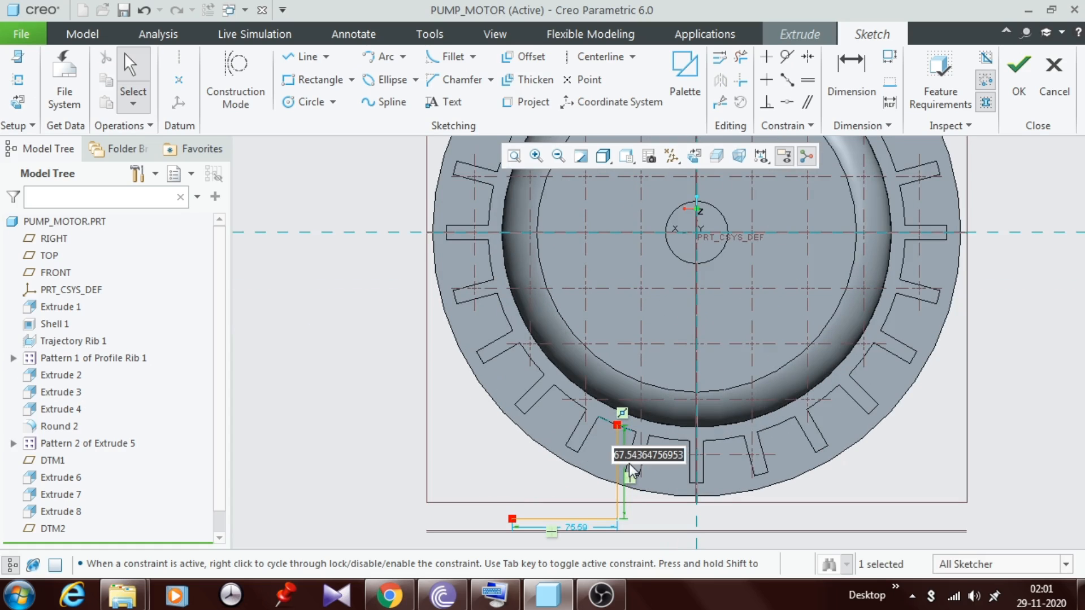
pyautogui.write('65')
pyautogui.press('Return')
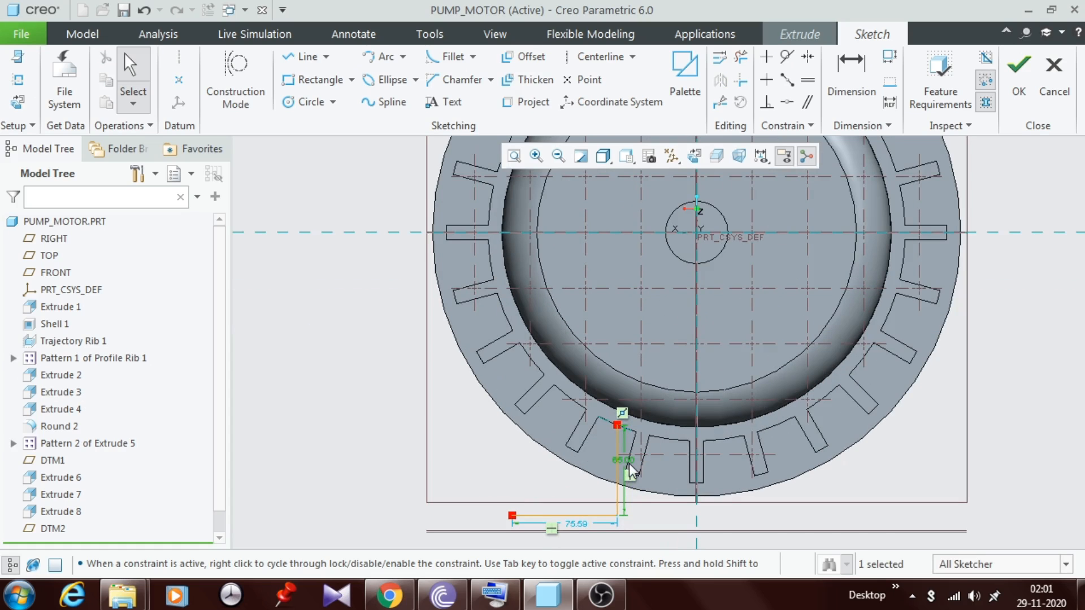
pyautogui.doubleClick(575, 524)
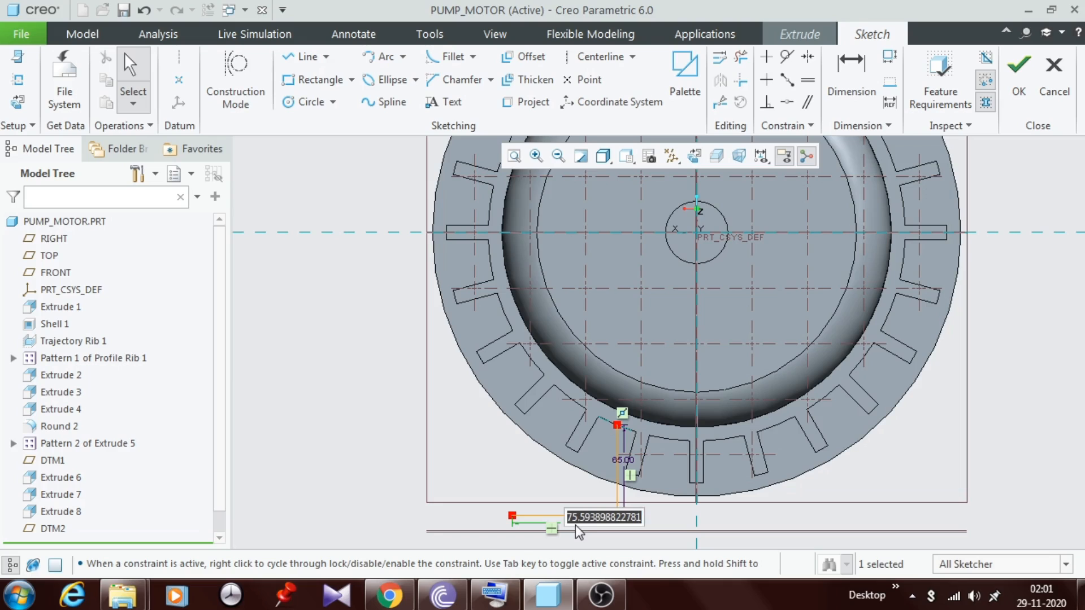
pyautogui.write('70')
pyautogui.press('Return')
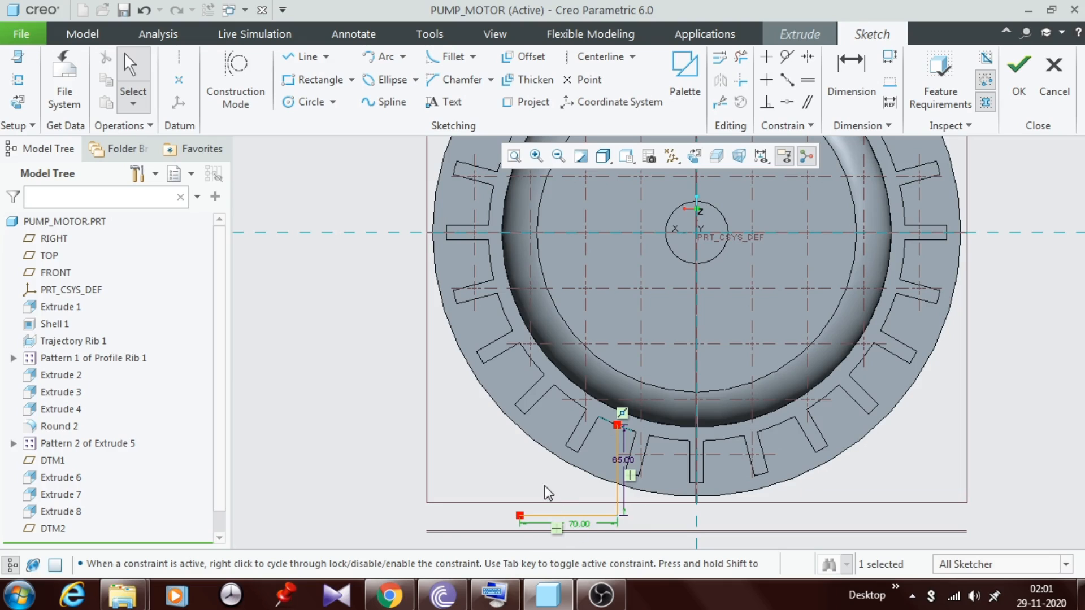
# Step: Offset the horizontal line 10 upward and the vertical line 10 toward the L's inner side
pyautogui.click(525, 57)
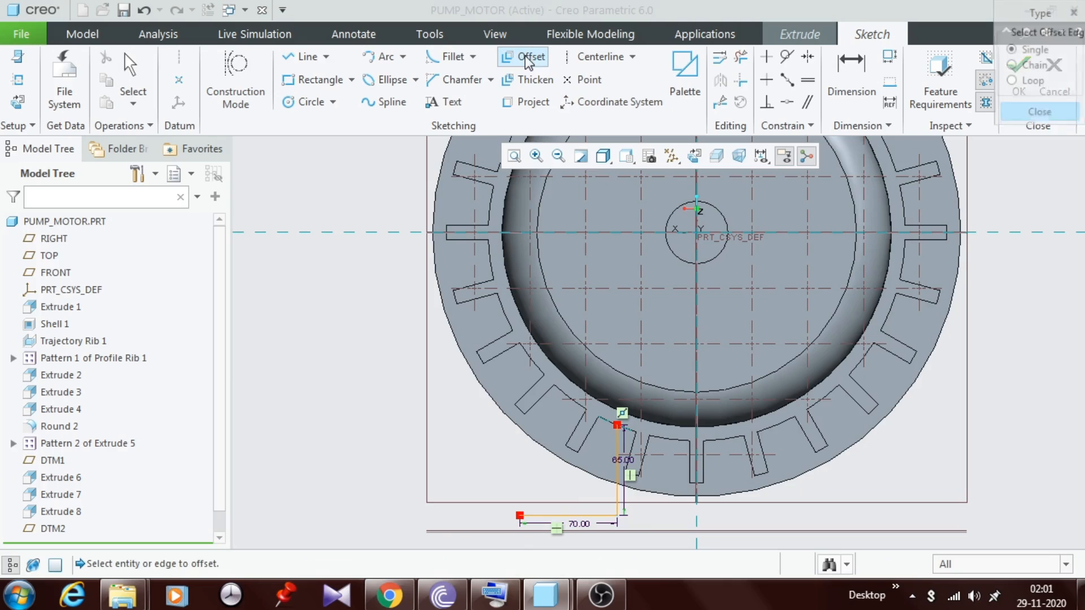
pyautogui.click(591, 515)
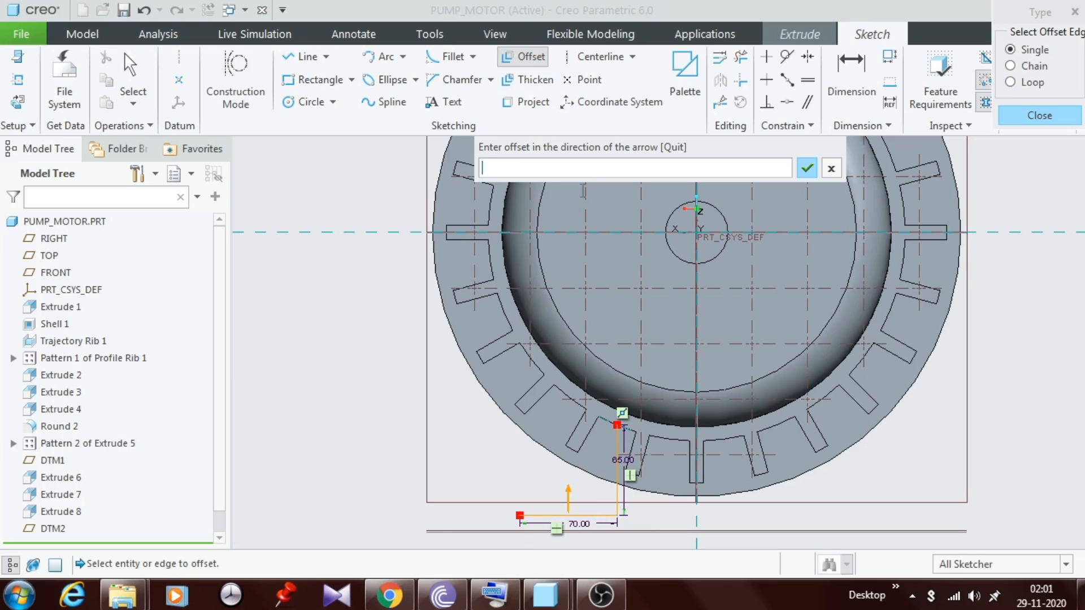
pyautogui.write('10')
pyautogui.press('Return')
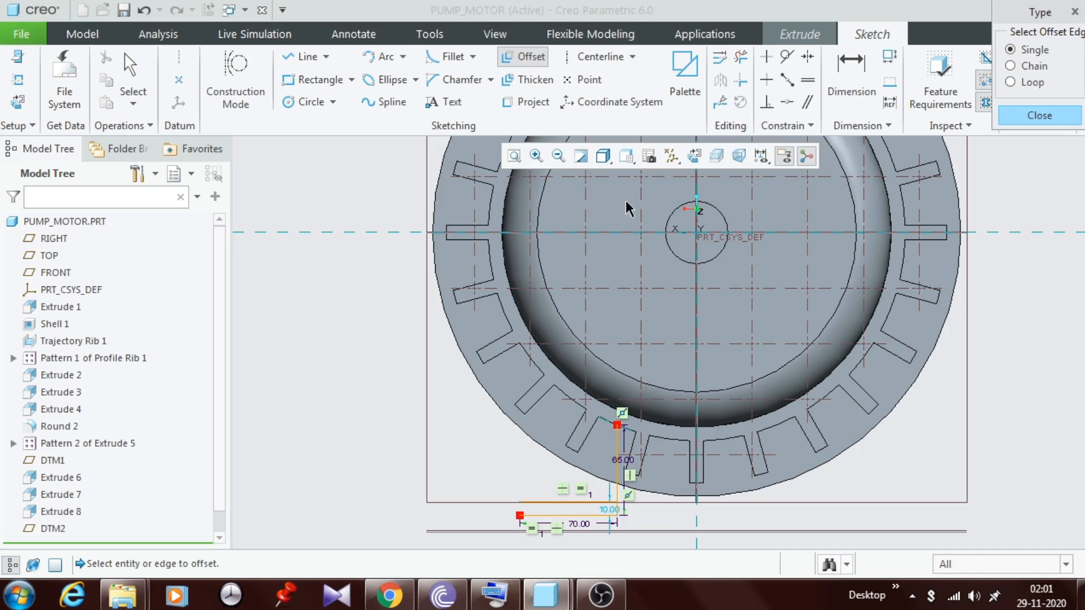
pyautogui.scroll(5, 627, 500)
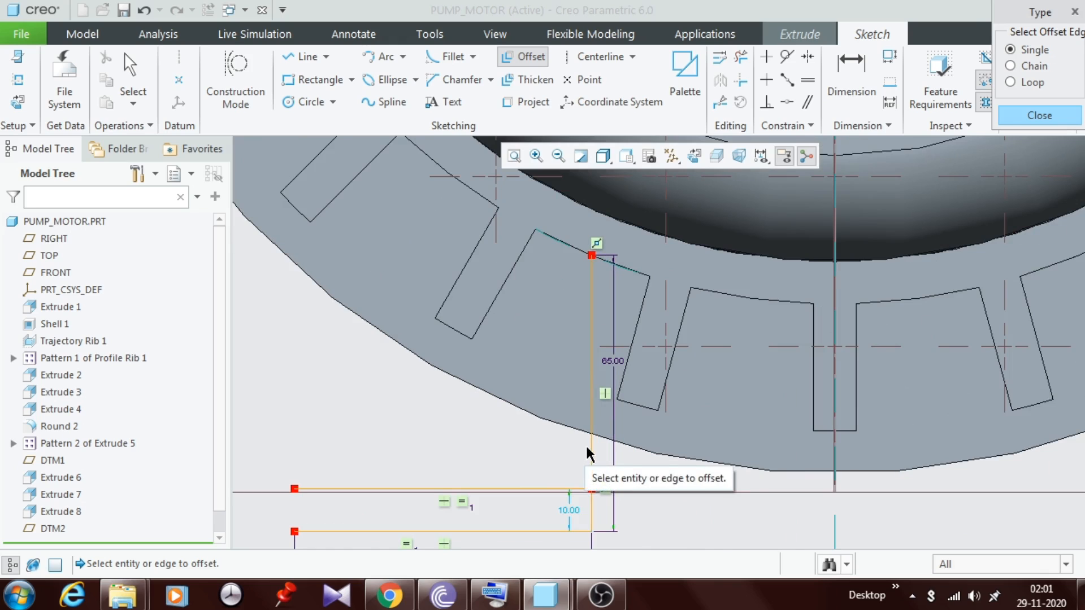
pyautogui.click(590, 442)
pyautogui.write('10')
pyautogui.press('Return')
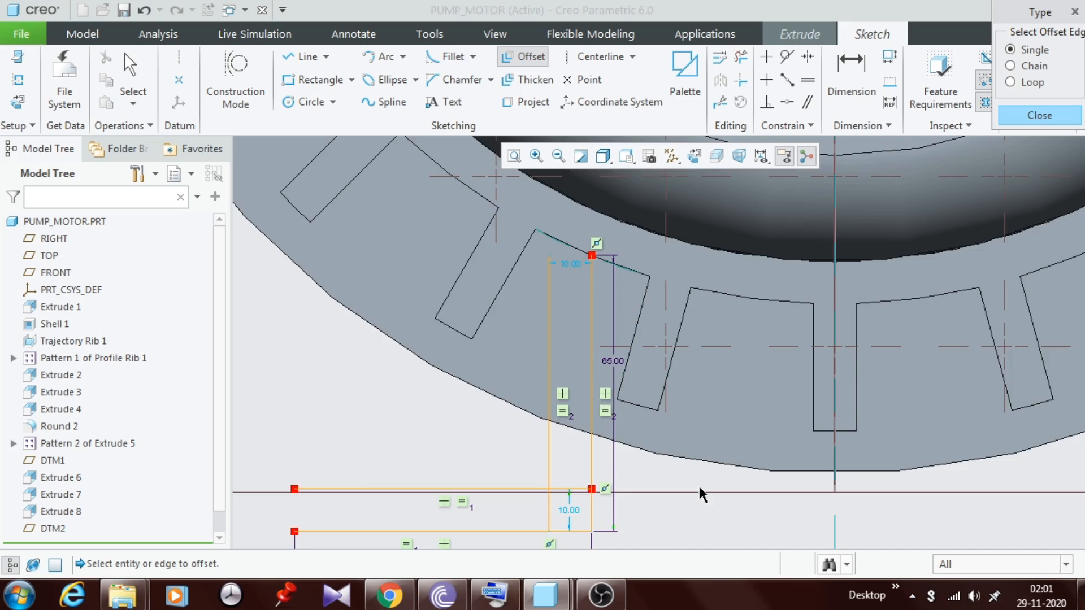
pyautogui.middleClick(552, 435)
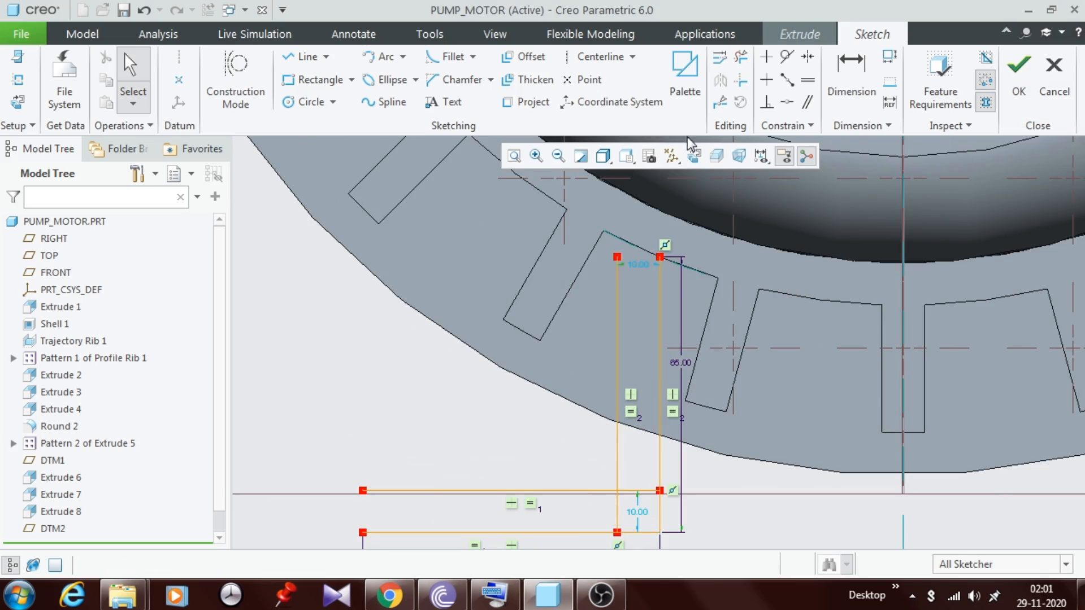
# Step: Trim the two offset lines to each other to form the L profile's inner corner
pyautogui.click(744, 86)
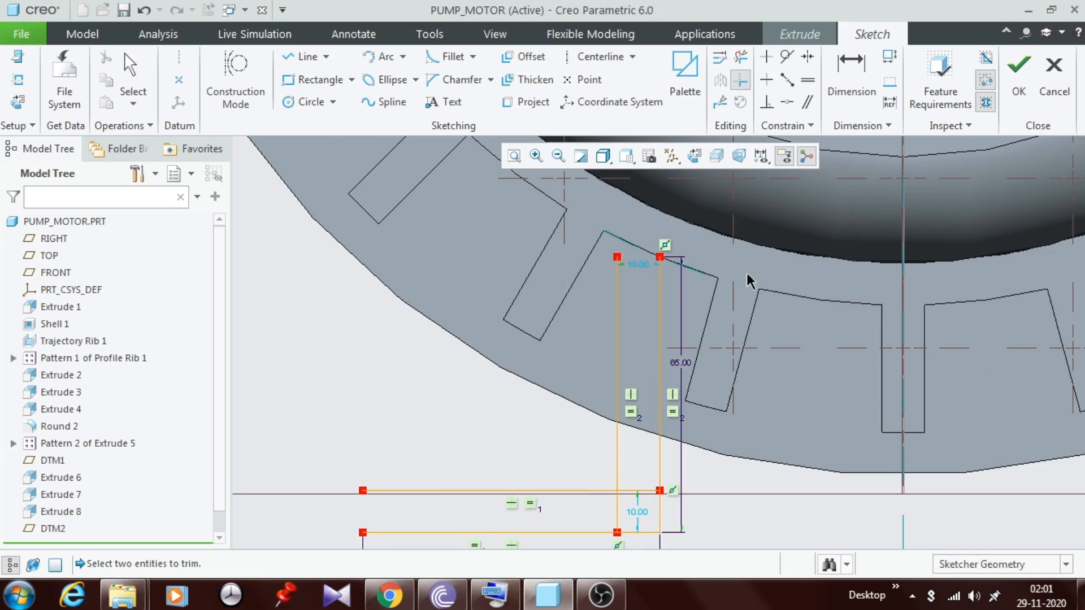
pyautogui.click(593, 488)
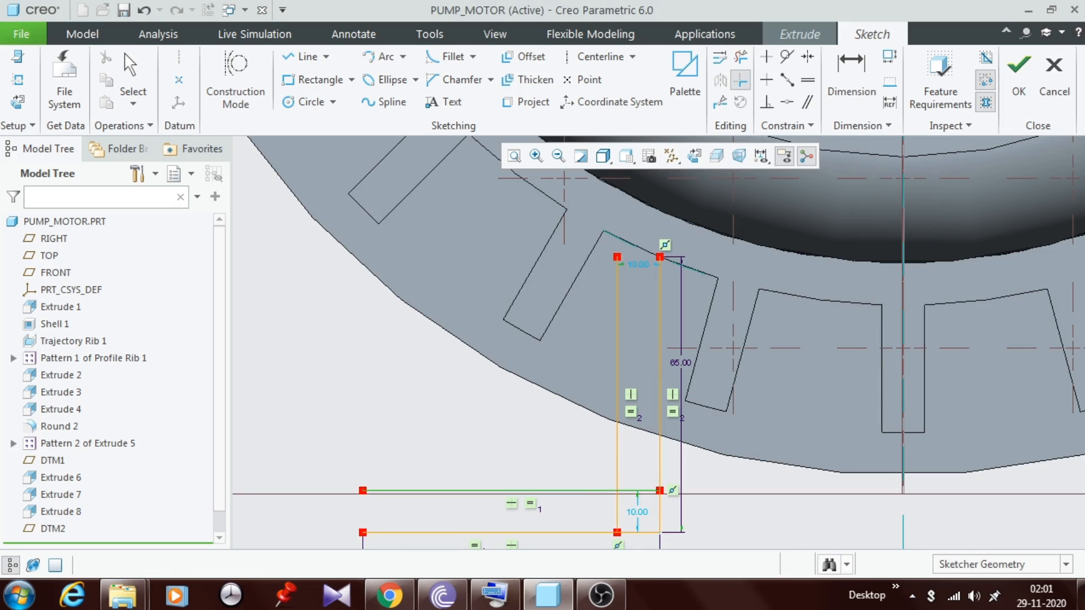
pyautogui.click(617, 466)
pyautogui.middleClick(571, 458)
pyautogui.scroll(2, 571, 458)
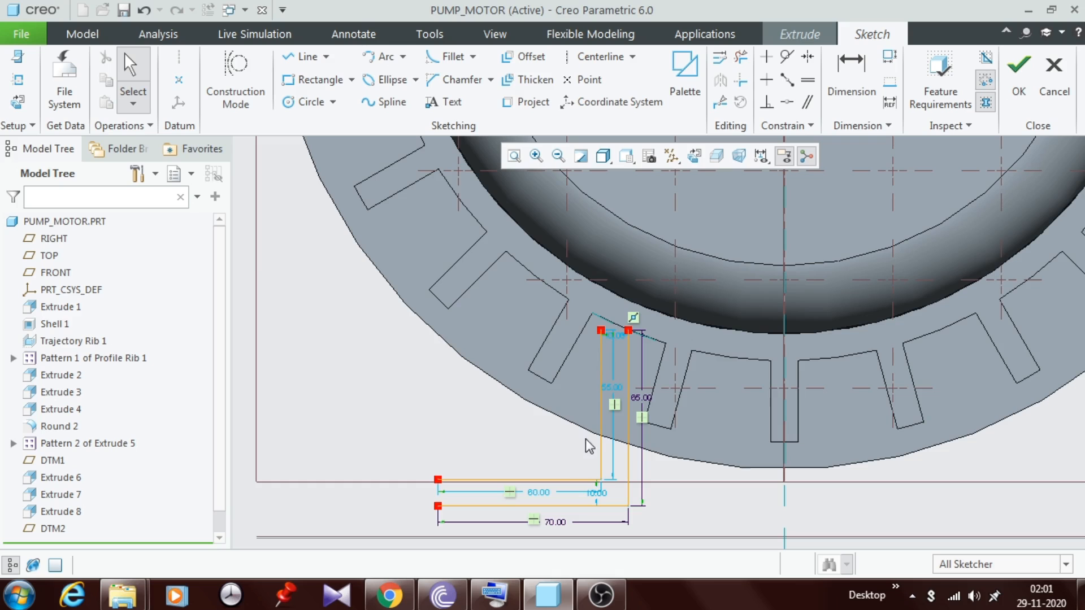
# Step: Project the fin-root arc edge above the vertical lines into the foot sketch
pyautogui.click(526, 101)
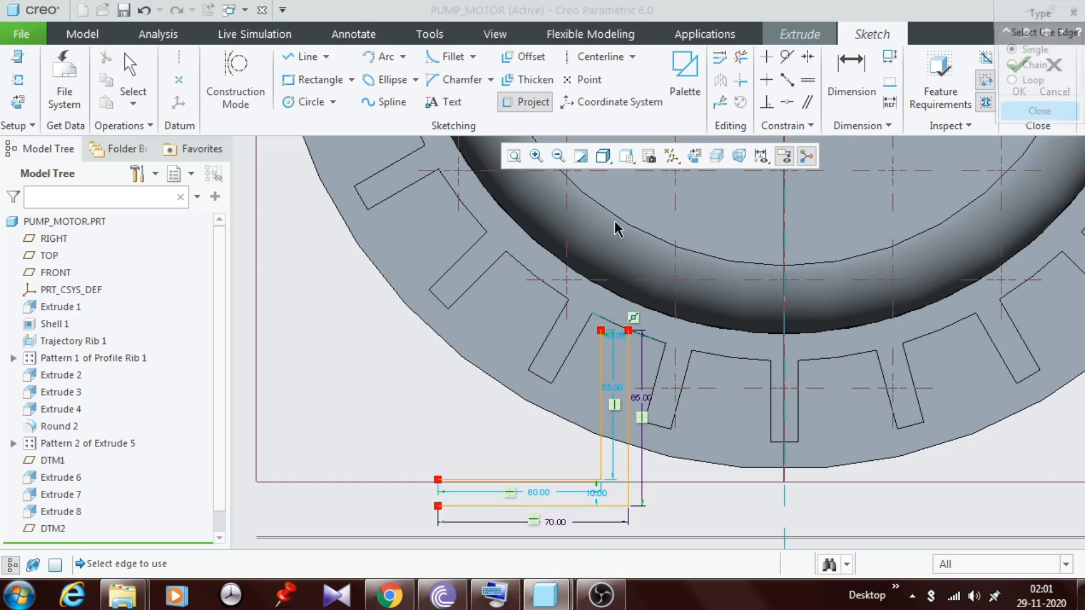
pyautogui.scroll(-1, 621, 336)
pyautogui.click(608, 337)
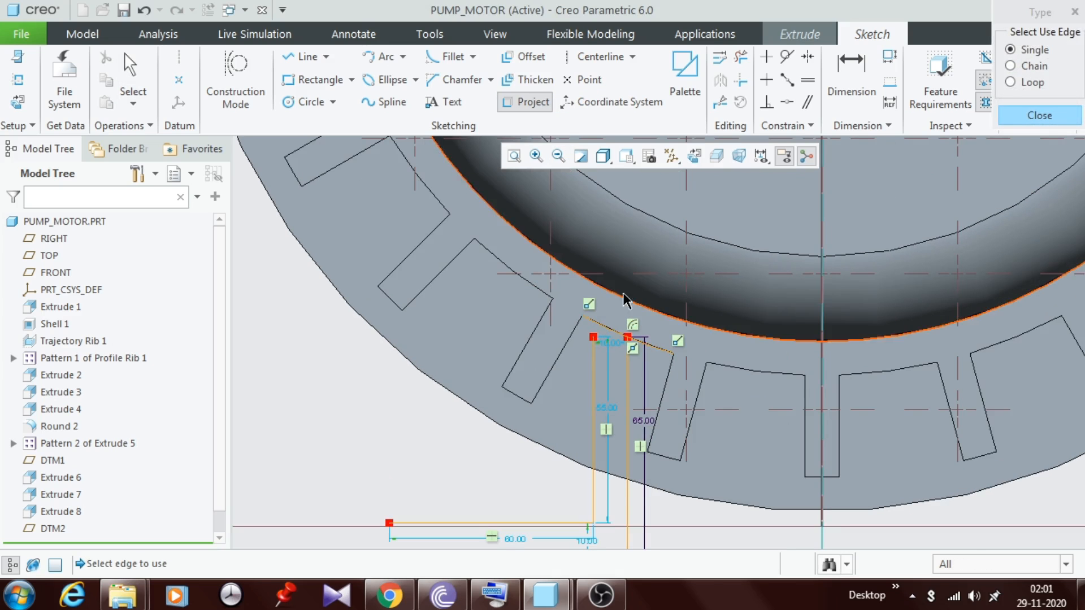
pyautogui.middleClick(605, 327)
pyautogui.scroll(-1, 605, 326)
pyautogui.scroll(2, 605, 327)
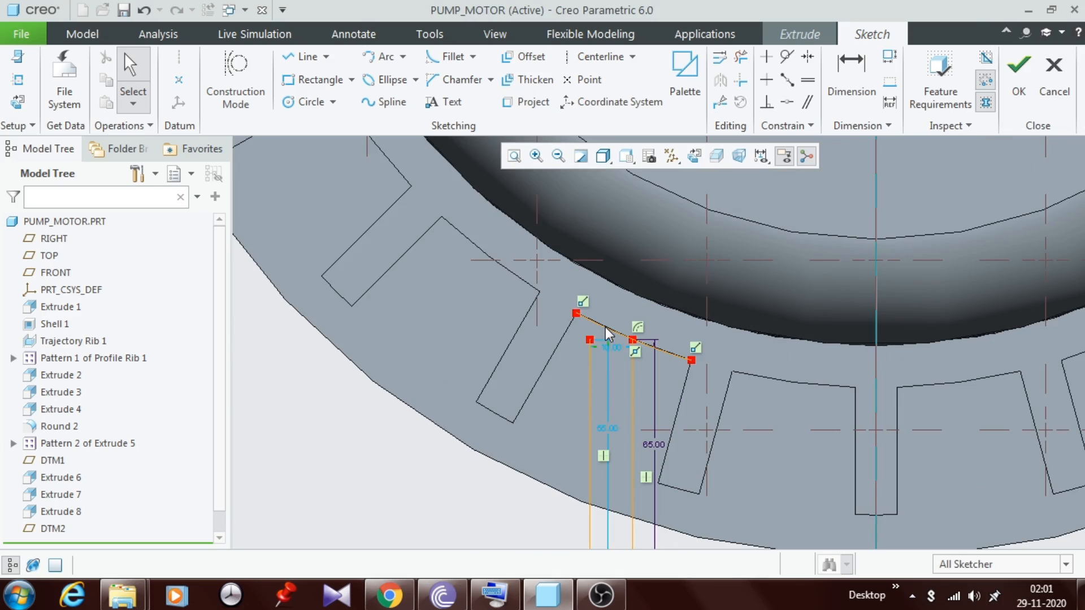
# Step: Corner-trim the projected arc with both vertical lines so it closes the upper end of the L profile
pyautogui.click(742, 81)
pyautogui.click(591, 373)
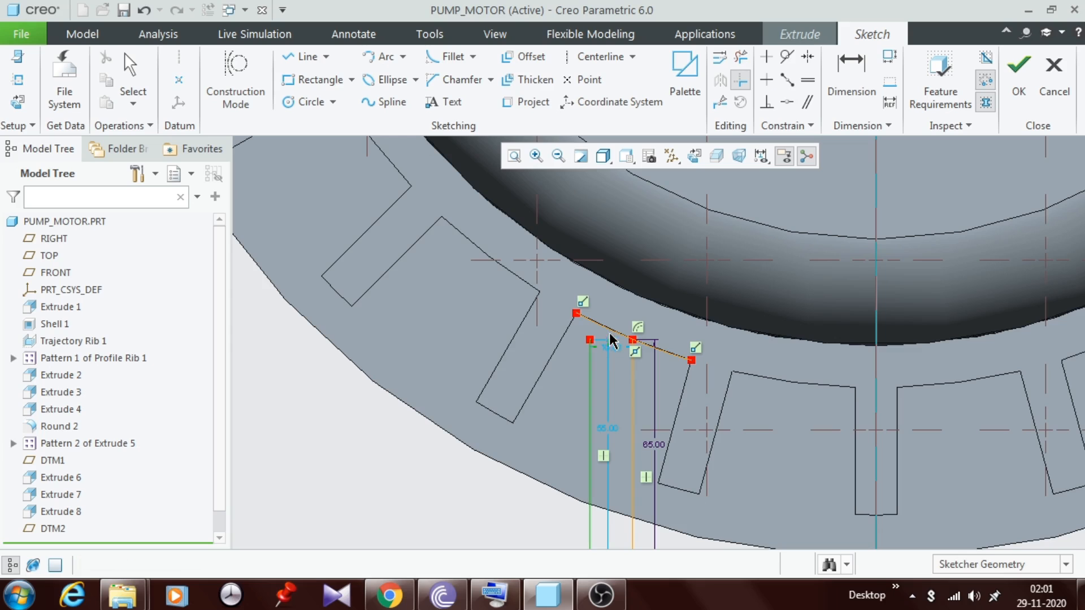
pyautogui.click(613, 338)
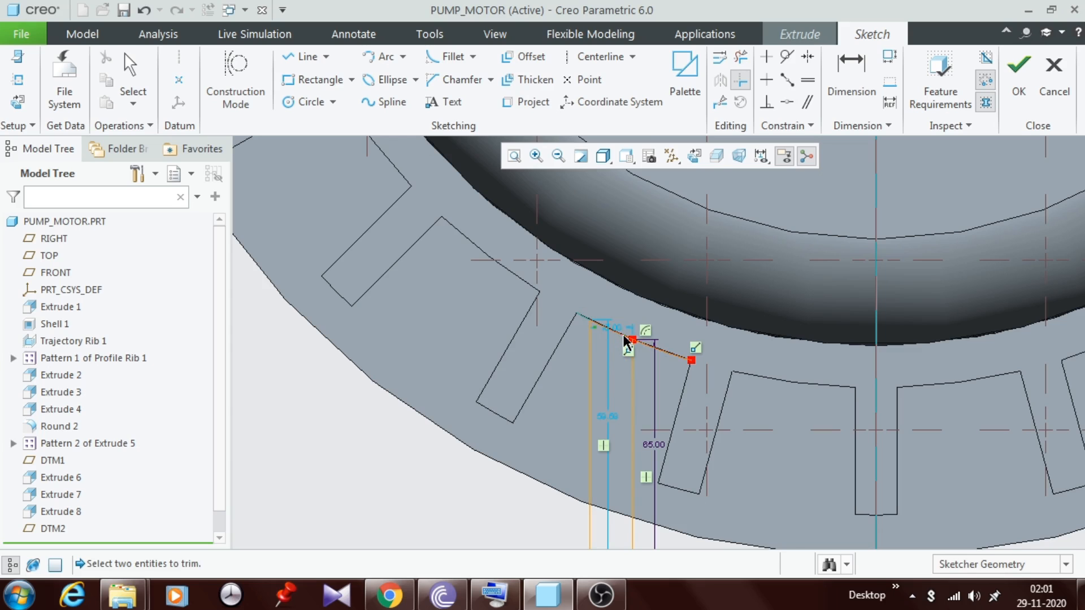
pyautogui.scroll(-3, 633, 341)
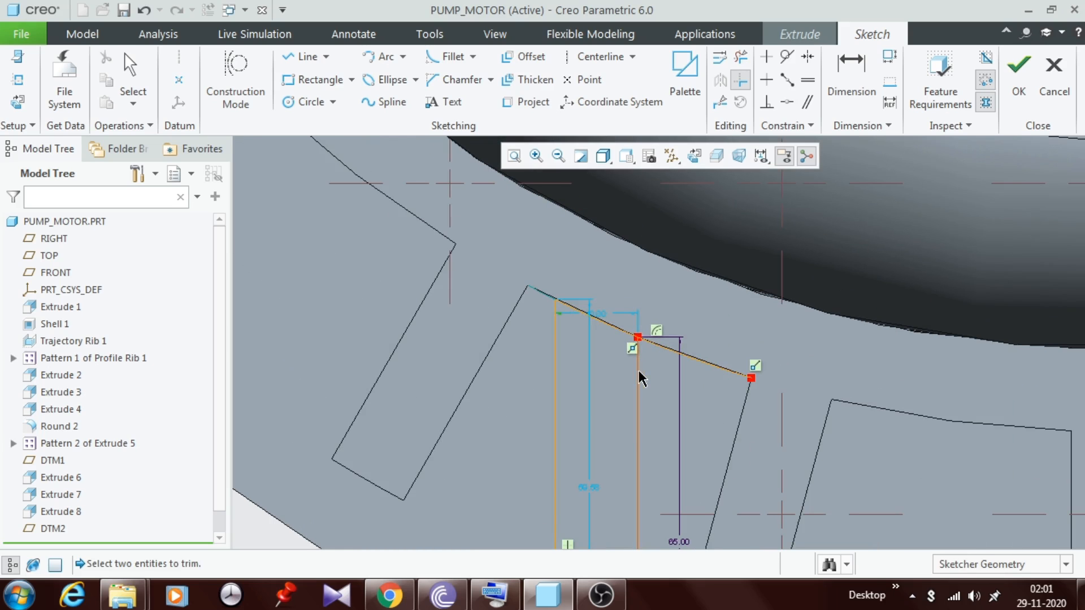
pyautogui.click(634, 348)
pyautogui.click(619, 328)
pyautogui.middleClick(637, 300)
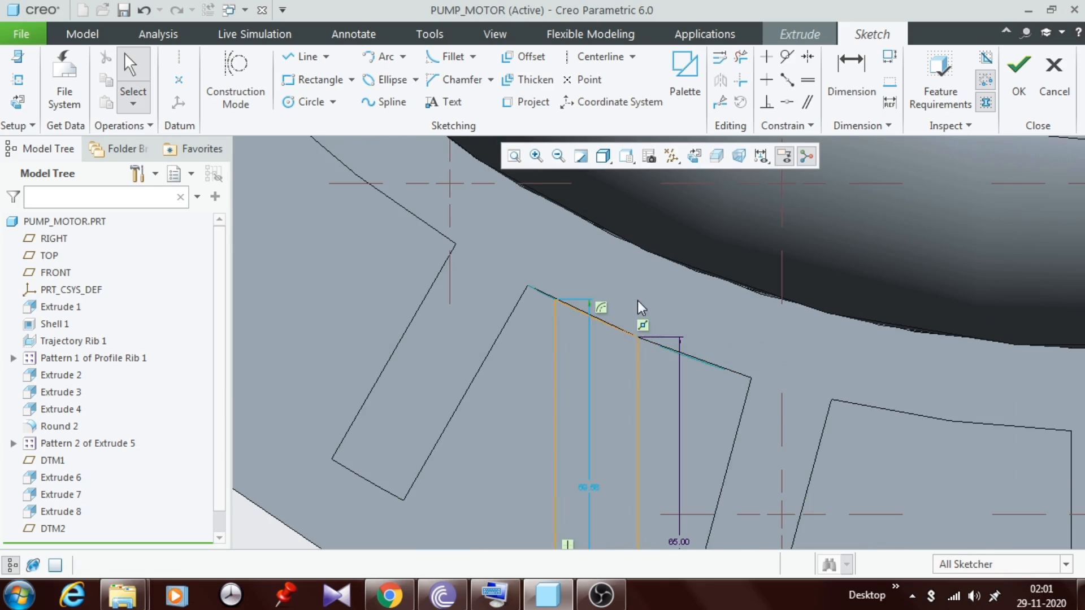
pyautogui.scroll(5, 638, 301)
pyautogui.scroll(-3, 536, 418)
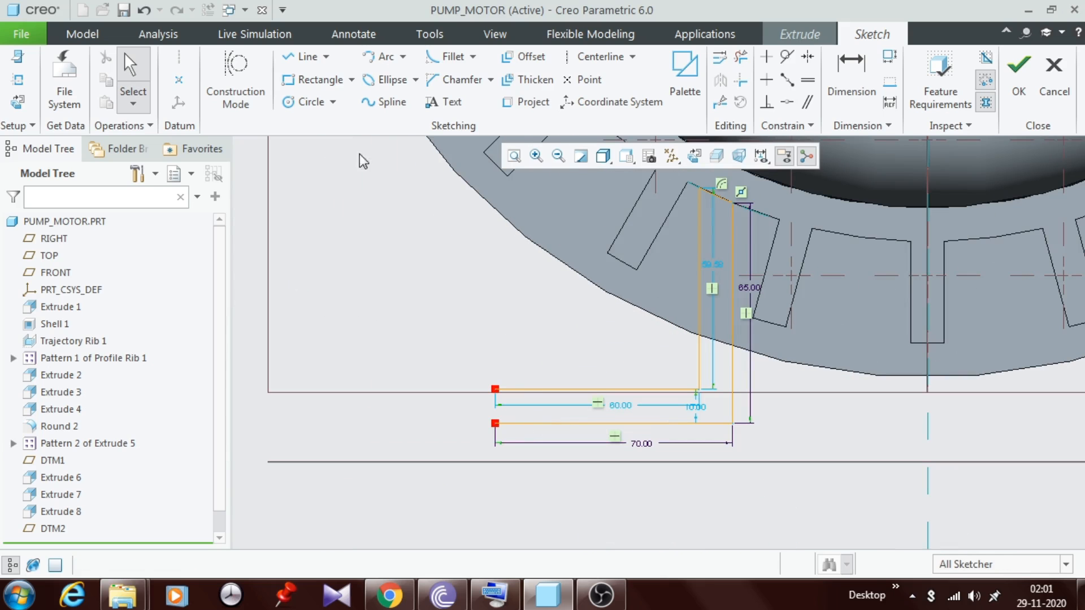
# Step: Close the open outer end of the L profile with a line joining the two horizontal lines
pyautogui.click(307, 58)
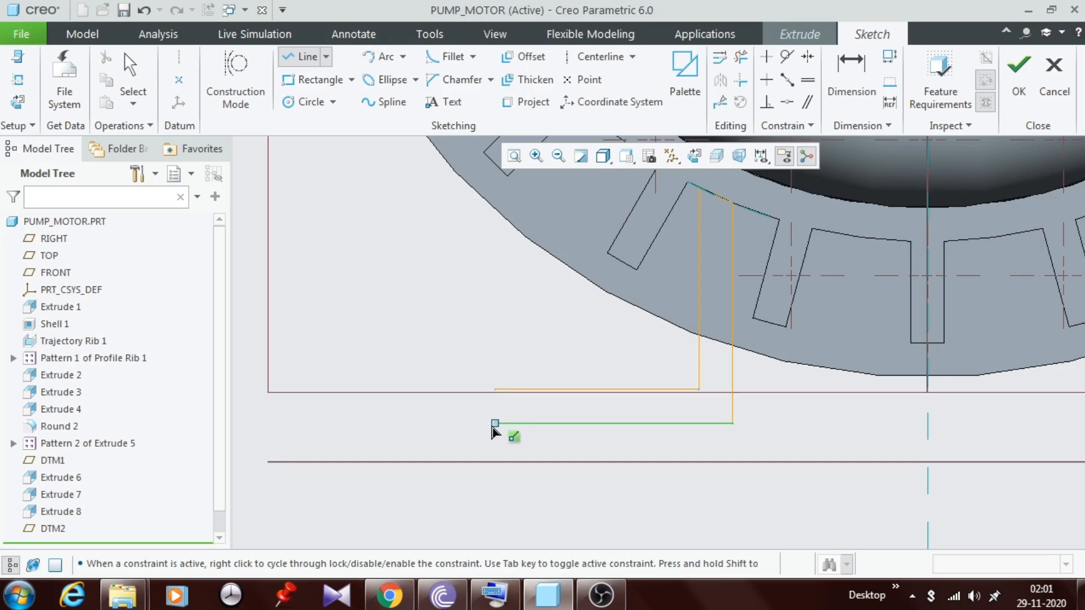
pyautogui.click(495, 390)
pyautogui.middleClick(495, 391)
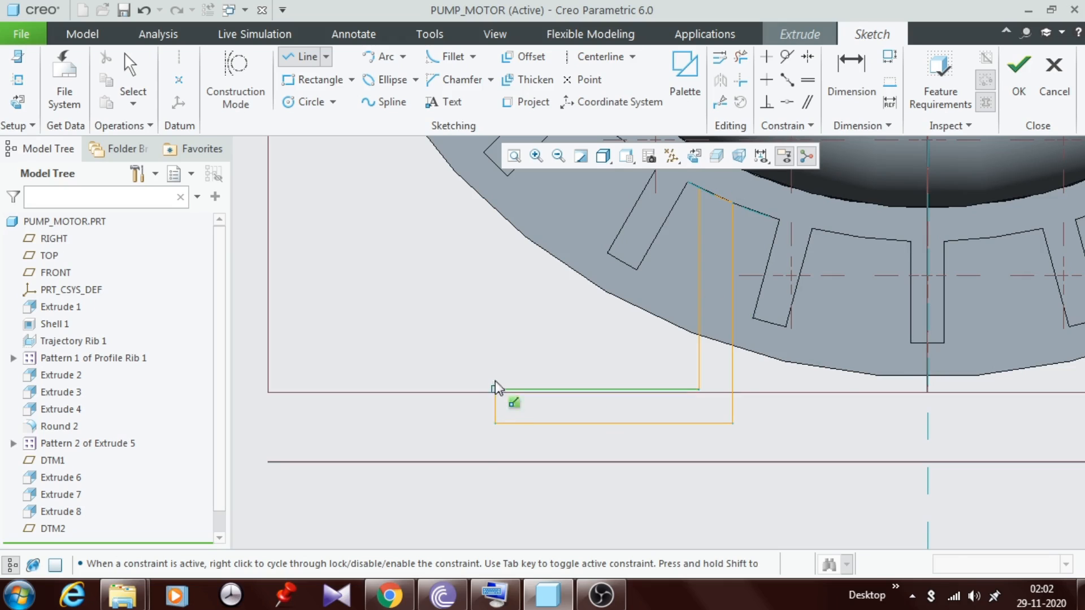
pyautogui.middleClick(497, 388)
pyautogui.scroll(3, 501, 402)
# Step: Make all dimensions of the L-shaped foot sketch strong
pyautogui.moveTo(651, 259)
pyautogui.mouseDown()
pyautogui.moveTo(546, 414)
pyautogui.moveTo(484, 451)
pyautogui.mouseUp()
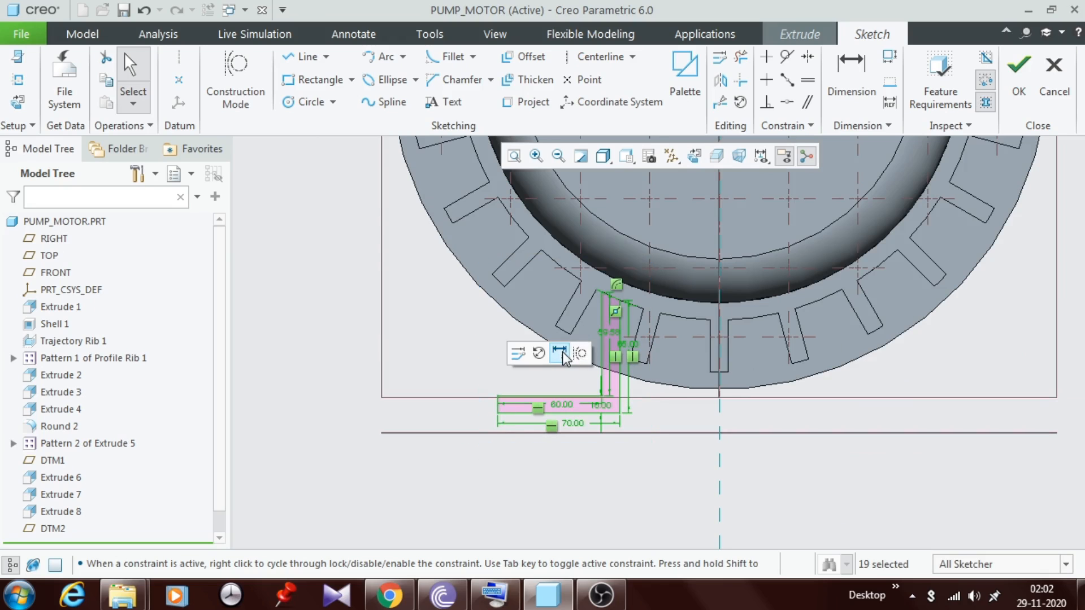
pyautogui.click(564, 351)
pyautogui.click(515, 356)
pyautogui.scroll(3, 635, 518)
pyautogui.scroll(-4, 625, 444)
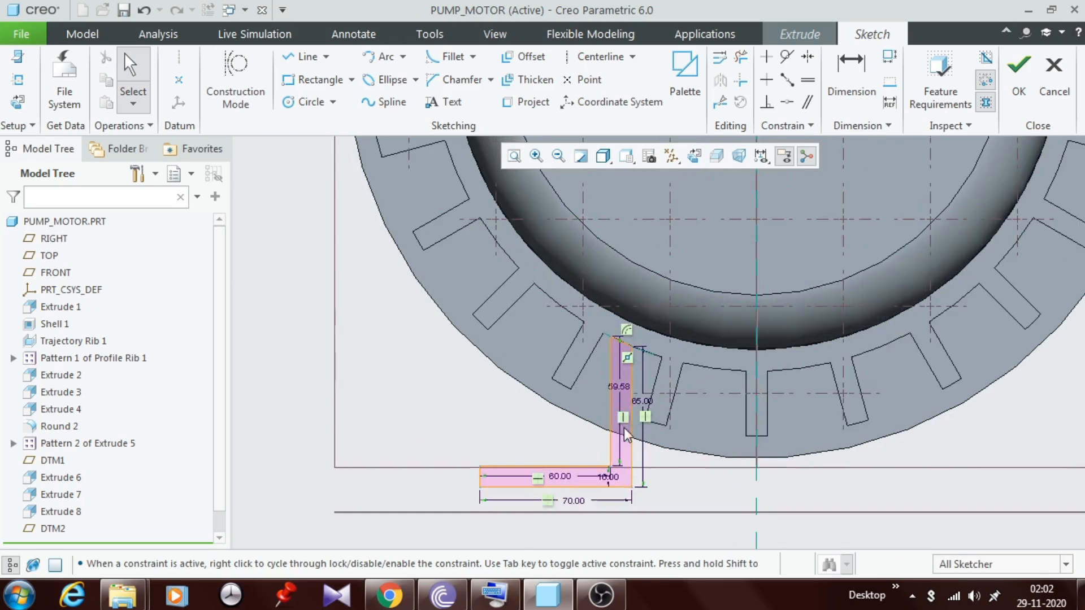
# Step: Set the inner vertical line's length to 60 and finish the foot sketch
pyautogui.scroll(-2, 624, 398)
pyautogui.doubleClick(622, 379)
pyautogui.write('60')
pyautogui.press('Return')
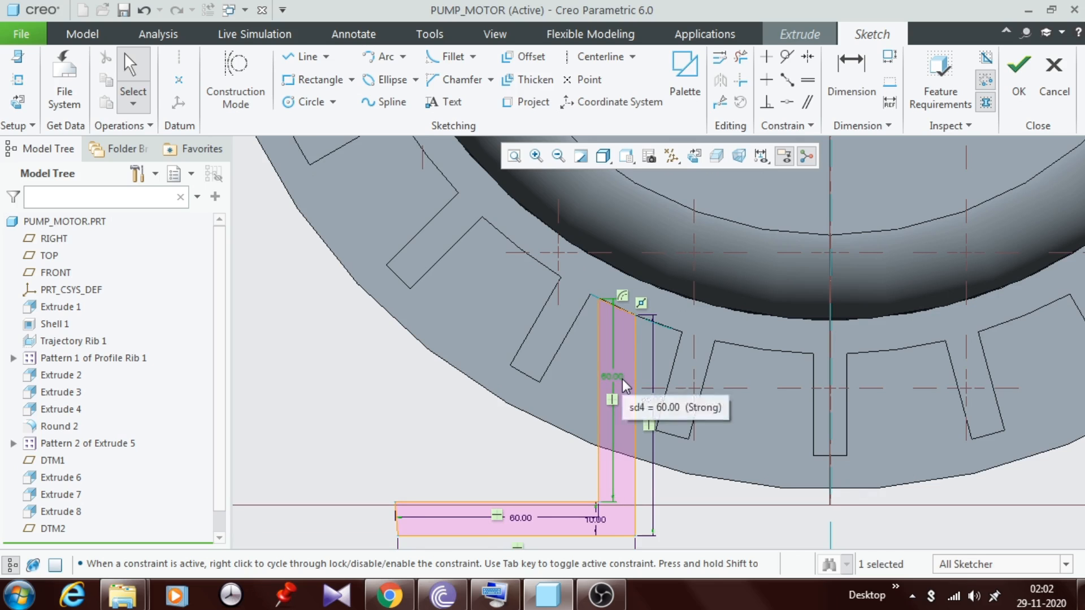
pyautogui.scroll(1, 622, 379)
pyautogui.scroll(-2, 580, 470)
pyautogui.scroll(2, 565, 449)
pyautogui.scroll(-1, 570, 509)
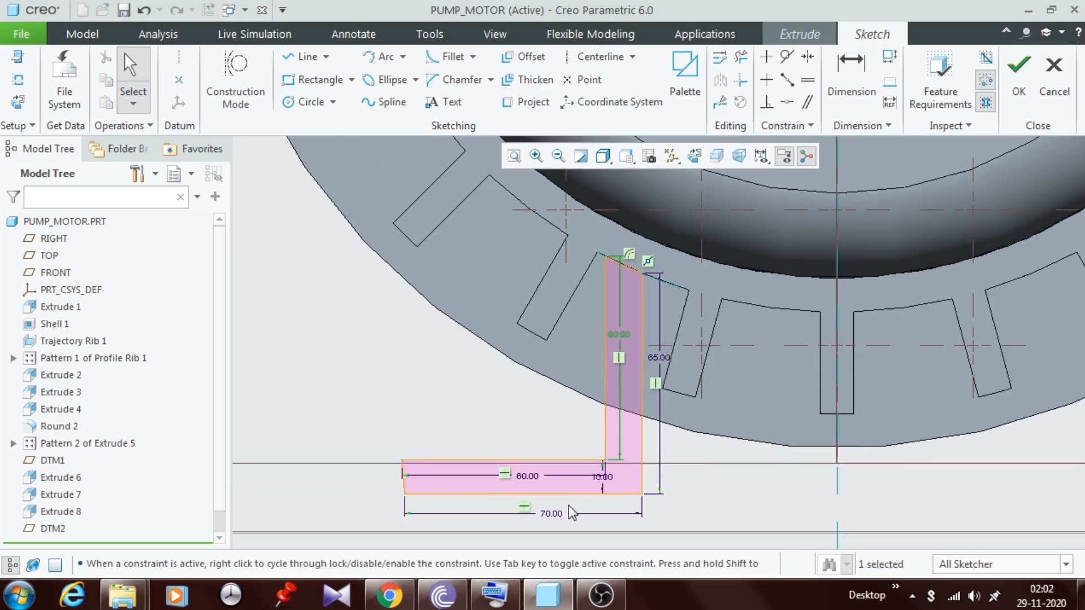
pyautogui.scroll(2, 571, 512)
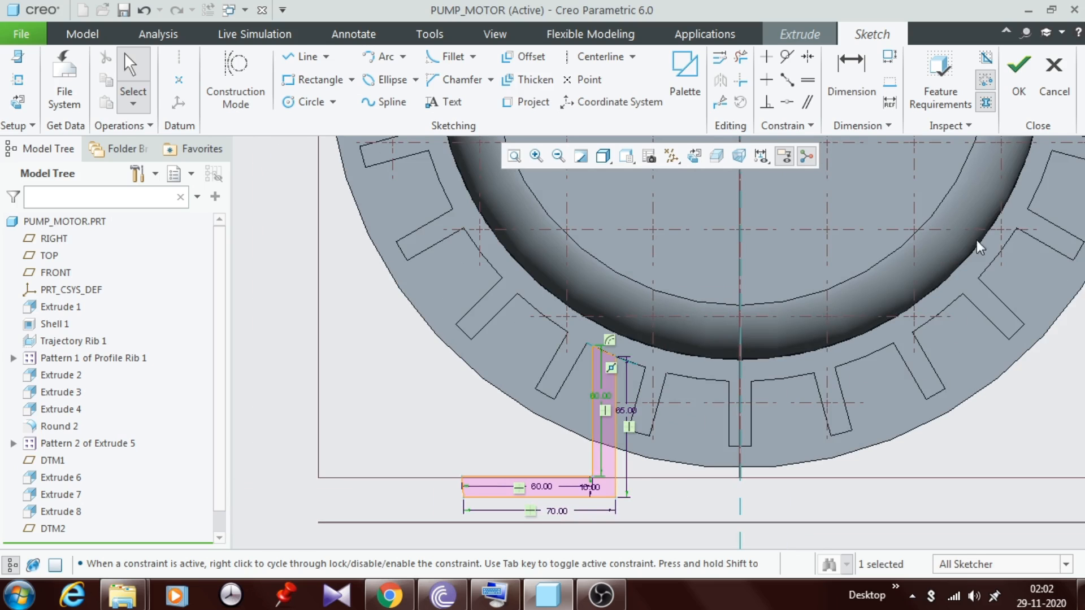
pyautogui.click(1018, 74)
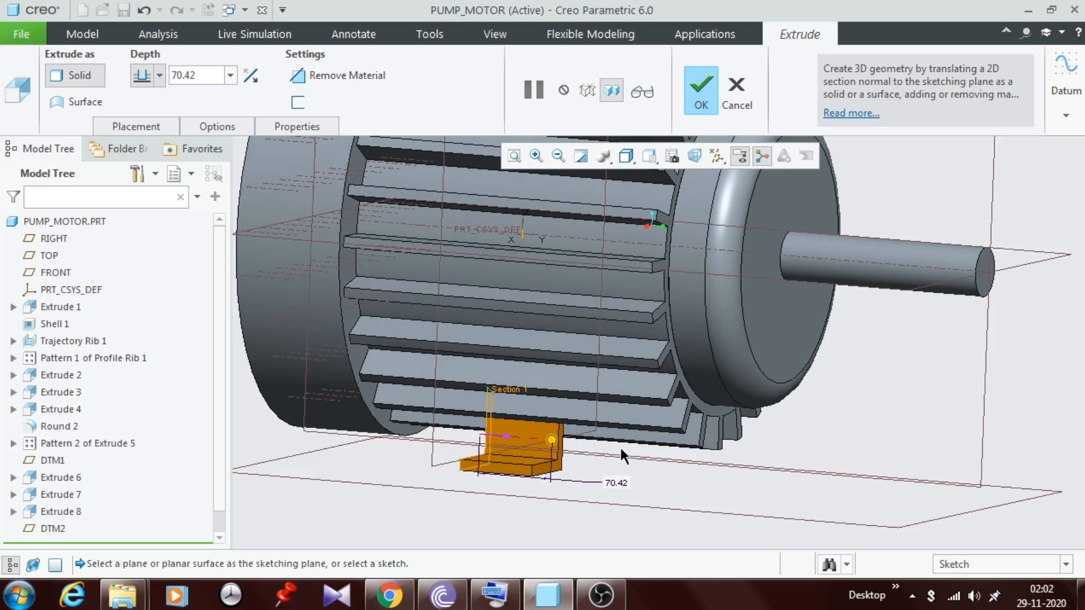
# Step: Extrude the L-shaped foot profile symmetrically about its sketch plane to a total depth of 110
pyautogui.click(142, 76)
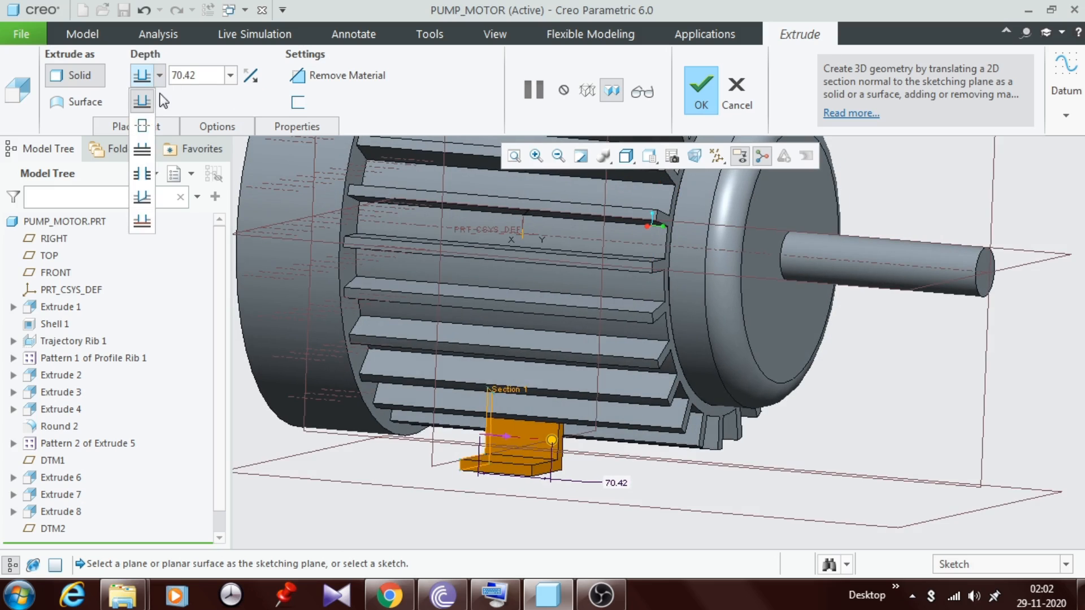
pyautogui.click(142, 125)
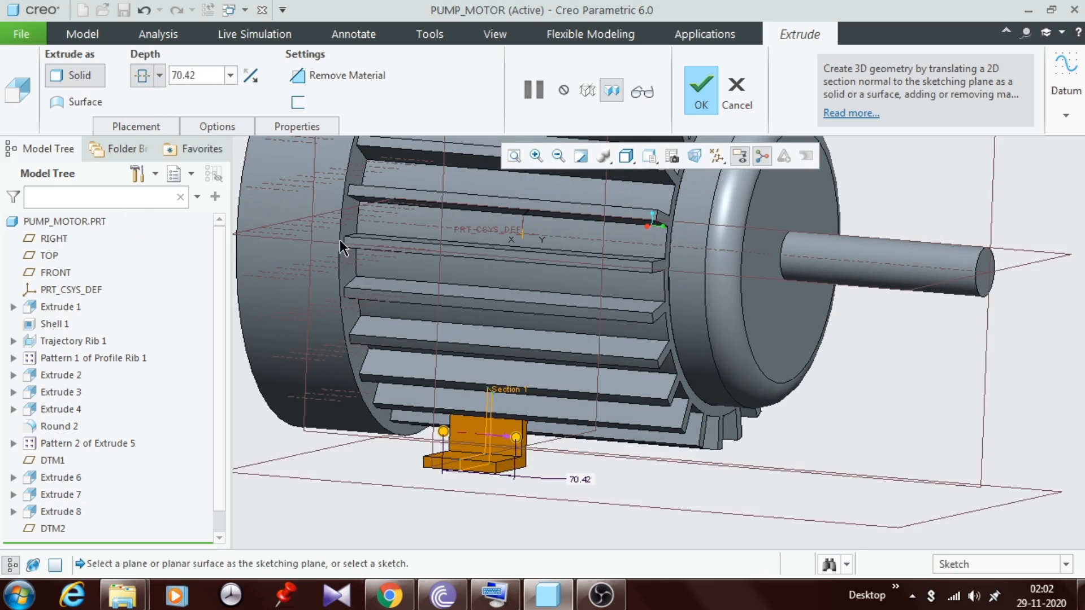
pyautogui.moveTo(515, 439); pyautogui.dragTo(531, 440)
pyautogui.click(212, 76)
pyautogui.write('110')
pyautogui.press('Return')
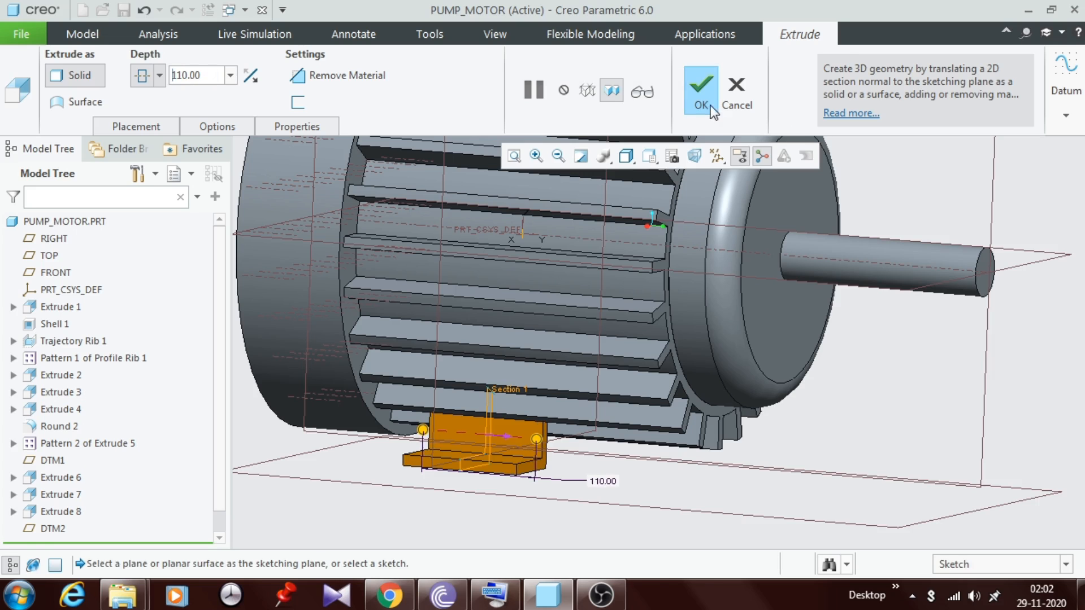
pyautogui.click(710, 105)
# Step: Start a Profile Rib on the TOP plane and sketch a slanted line at about 39° from the foot's base to its upright wall
pyautogui.scroll(-4, 649, 493)
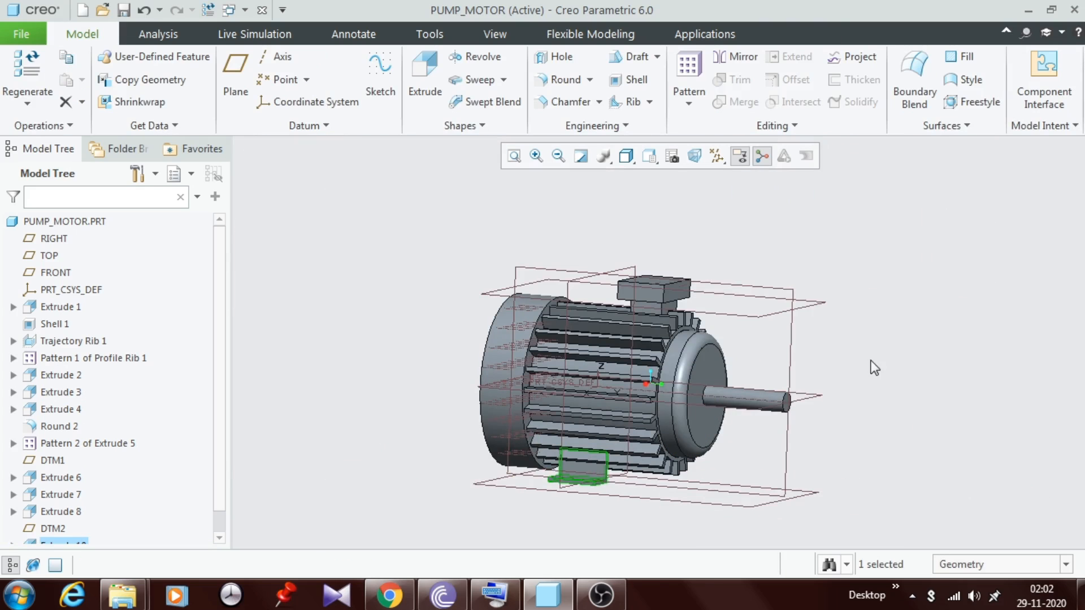
pyautogui.click(579, 277)
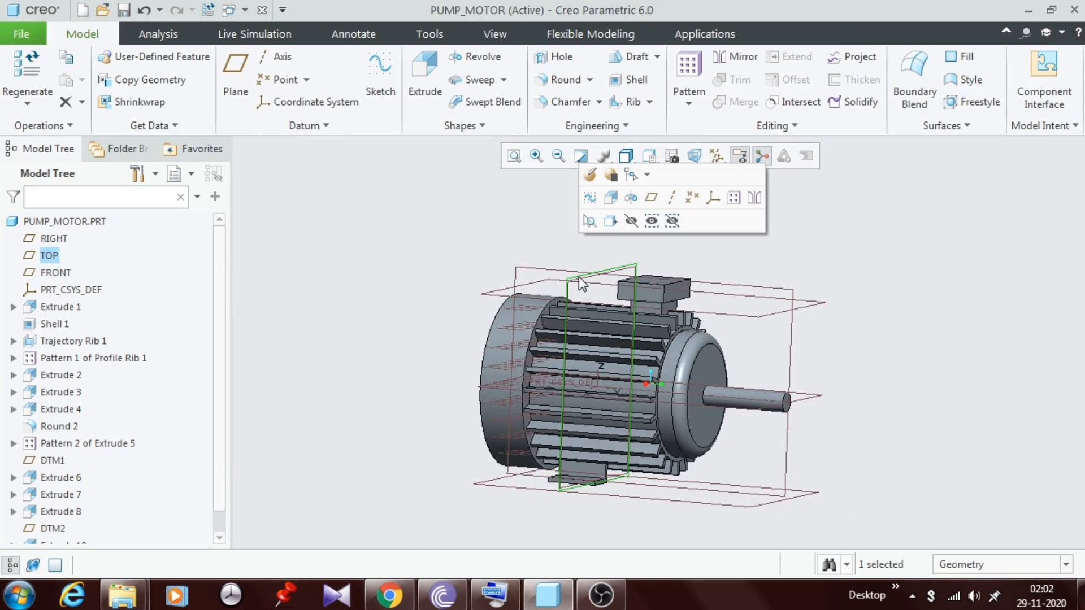
pyautogui.click(650, 102)
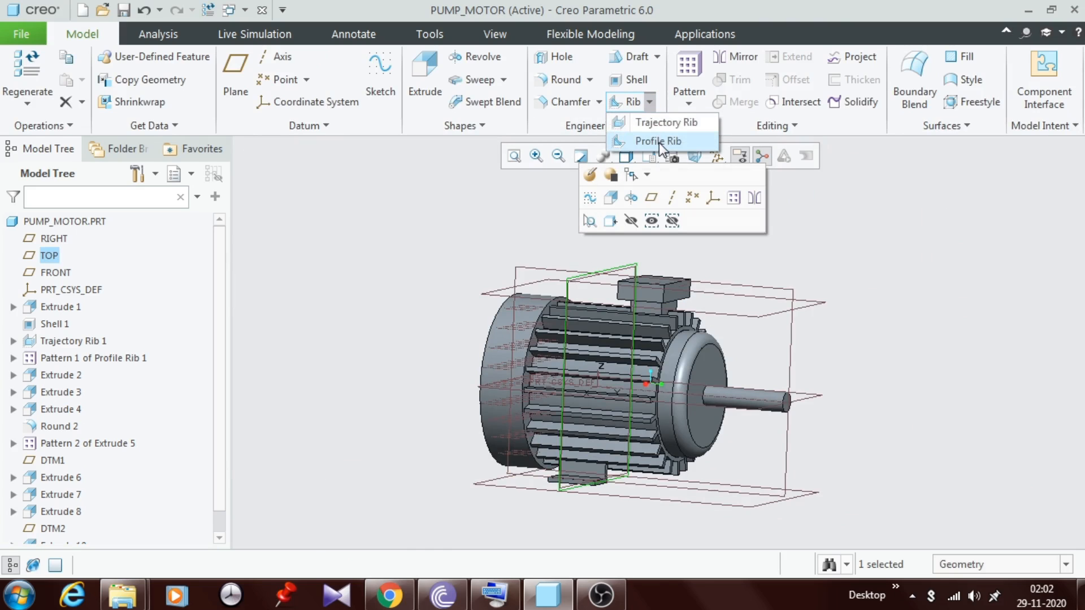
pyautogui.click(658, 142)
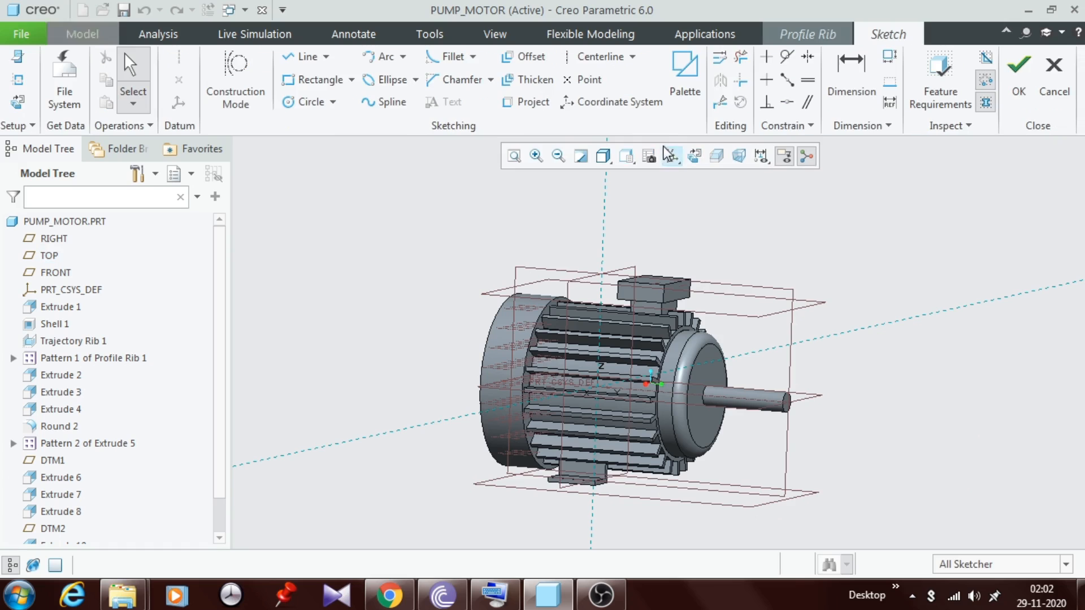
pyautogui.click(694, 159)
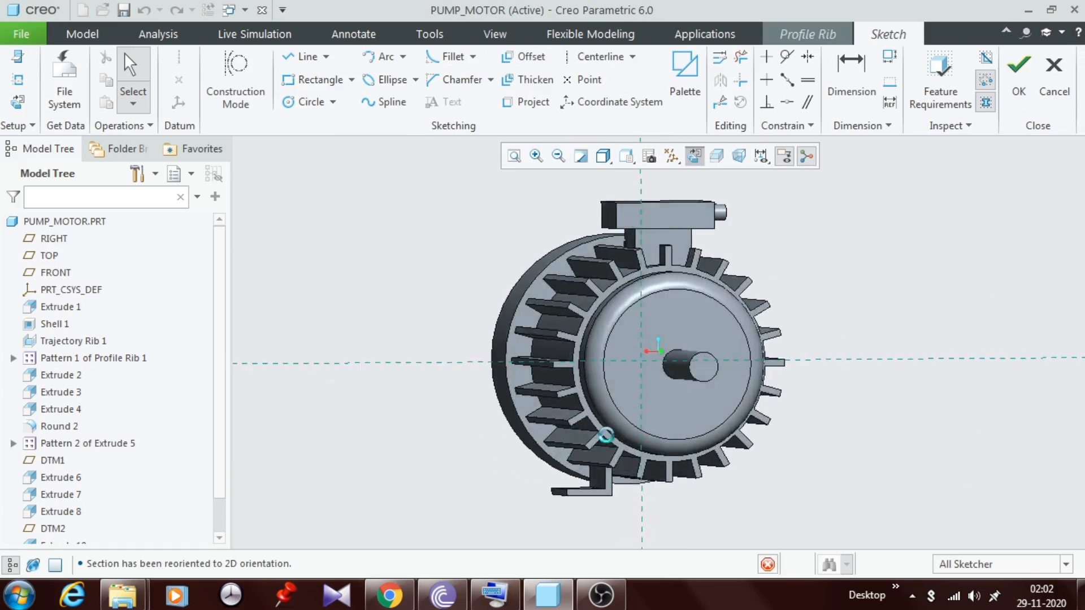
pyautogui.click(326, 56)
pyautogui.click(330, 77)
pyautogui.scroll(2, 520, 472)
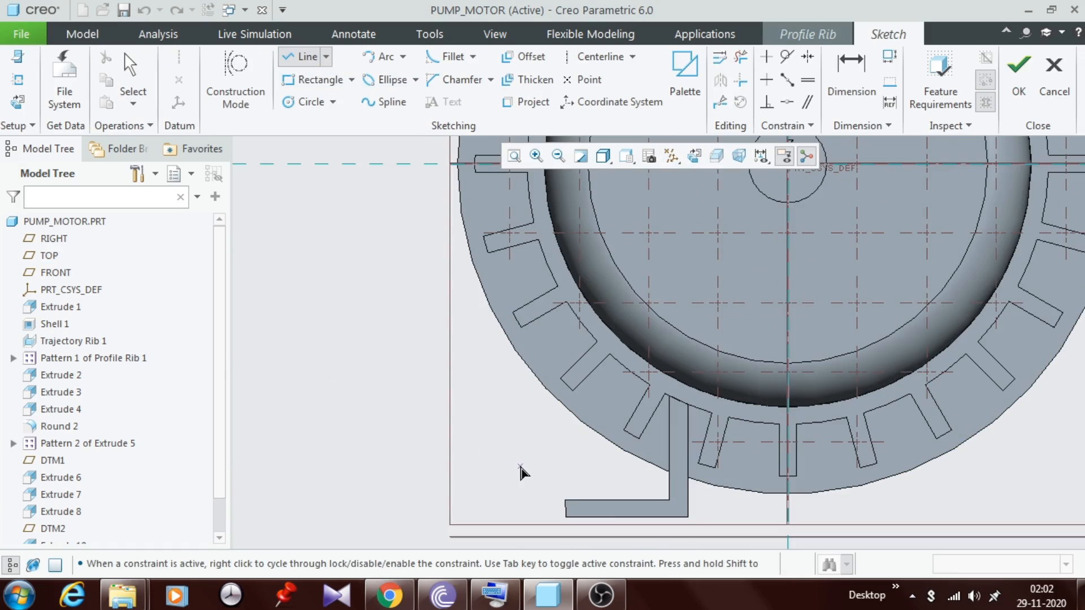
pyautogui.click(581, 500)
pyautogui.click(669, 430)
pyautogui.middleClick(599, 490)
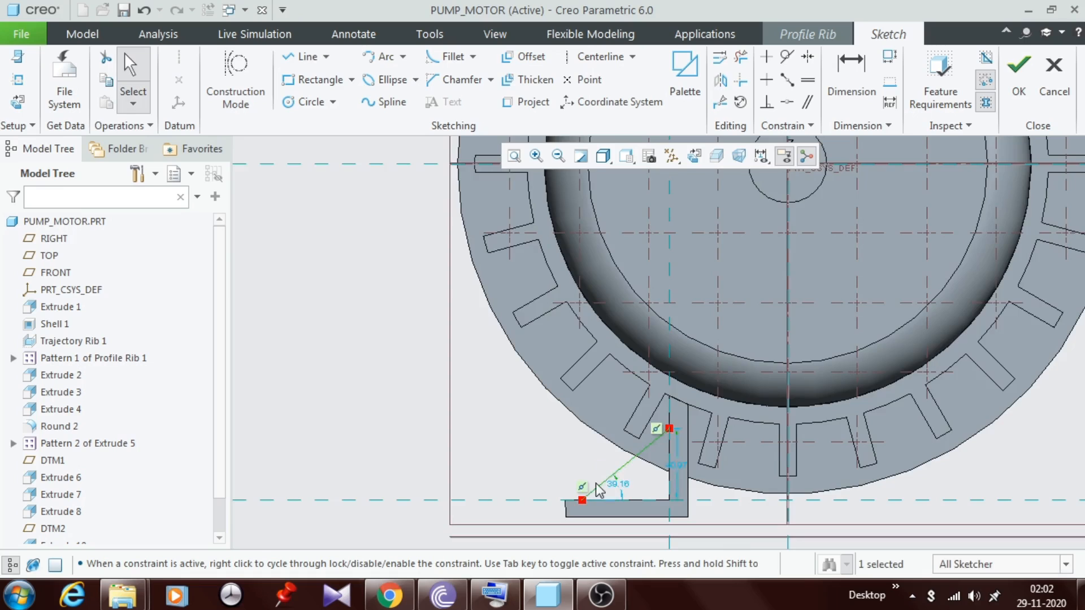
# Step: Set the rib line's angle to 40° and its height on the upright to 40, and finish the rib sketch
pyautogui.scroll(2, 599, 490)
pyautogui.doubleClick(626, 480)
pyautogui.write('40')
pyautogui.press('Return')
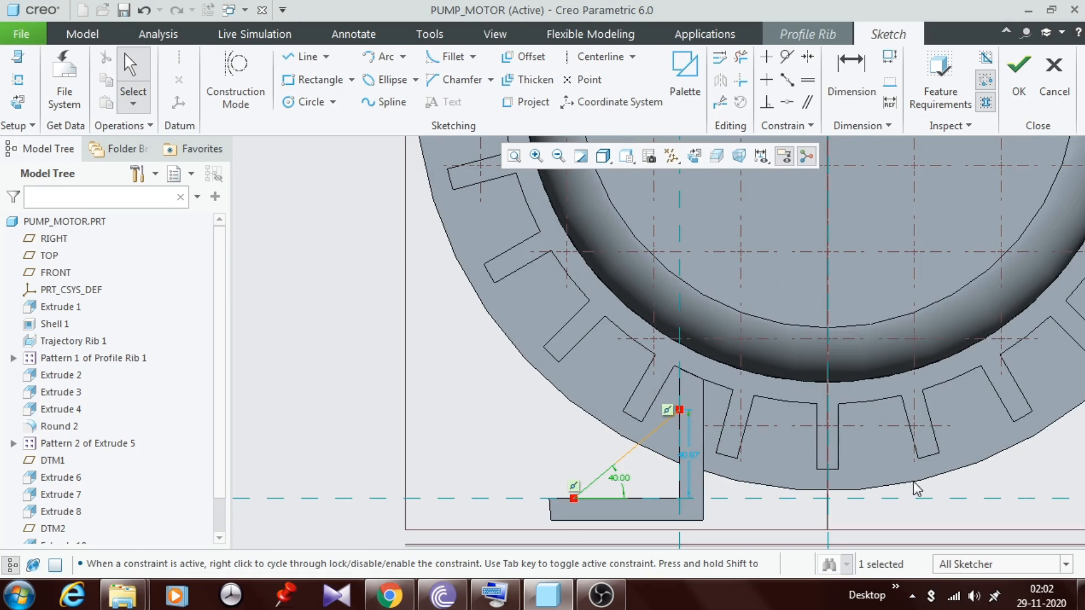
pyautogui.doubleClick(689, 463)
pyautogui.write('40')
pyautogui.press('Return')
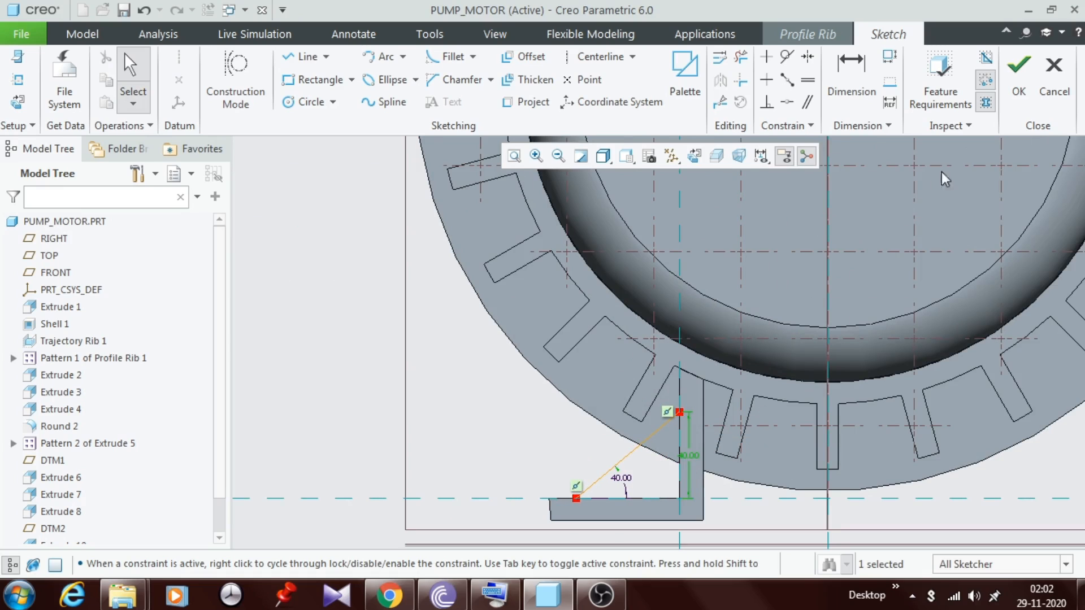
pyautogui.click(1019, 73)
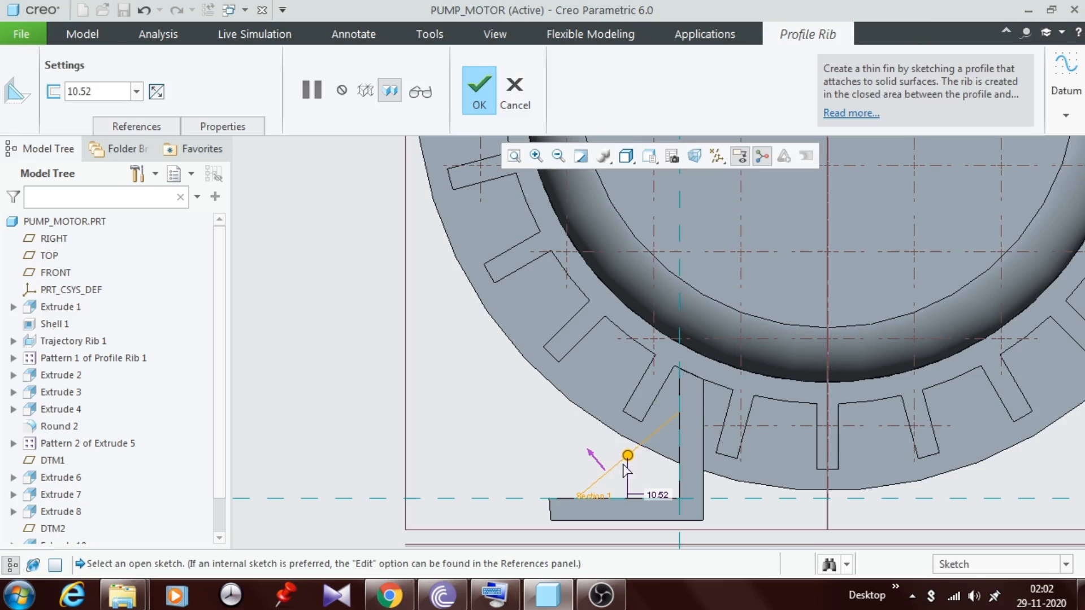
# Step: Flip the rib's fill direction toward the foot and create the rib with a thickness of 40
pyautogui.click(596, 459)
pyautogui.scroll(3, 600, 465)
pyautogui.moveTo(600, 464); pyautogui.dragTo(655, 474, button='middle')
pyautogui.scroll(-3, 506, 441)
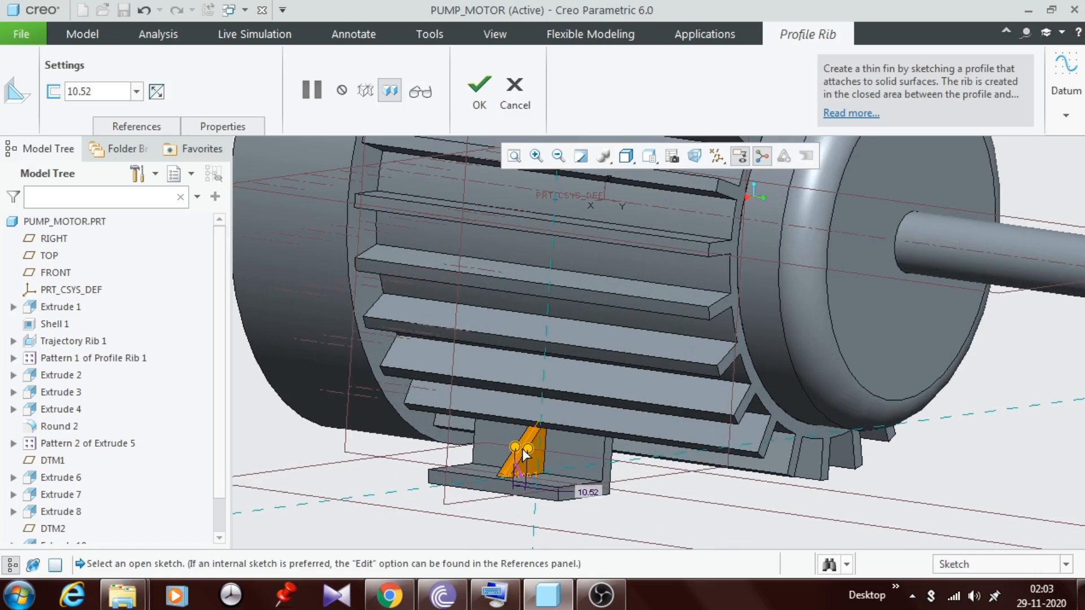
pyautogui.moveTo(528, 449); pyautogui.dragTo(555, 464)
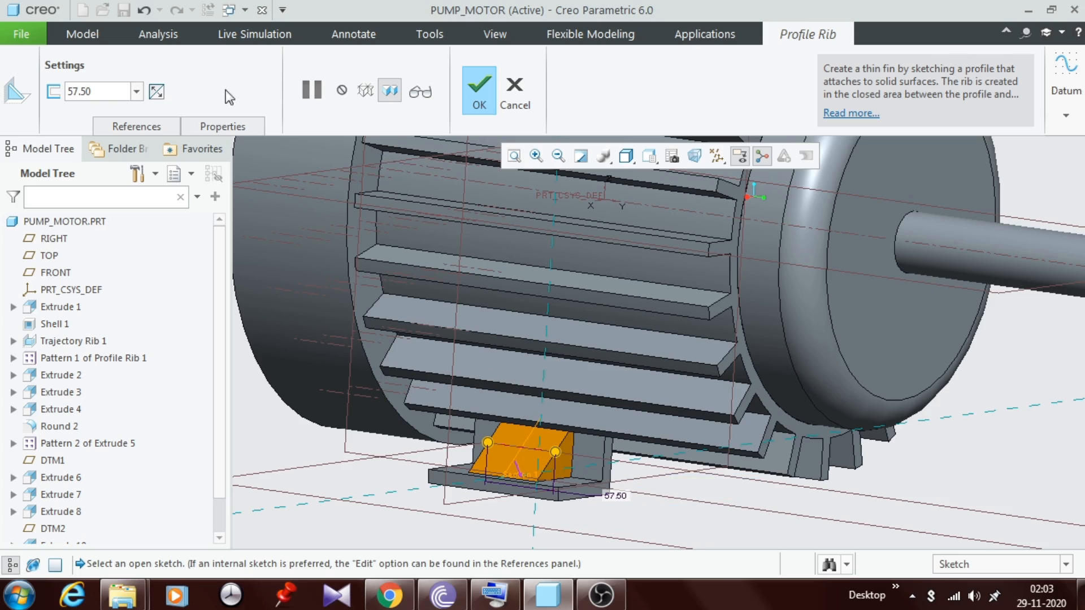
pyautogui.doubleClick(116, 92)
pyautogui.write('40')
pyautogui.press('Return')
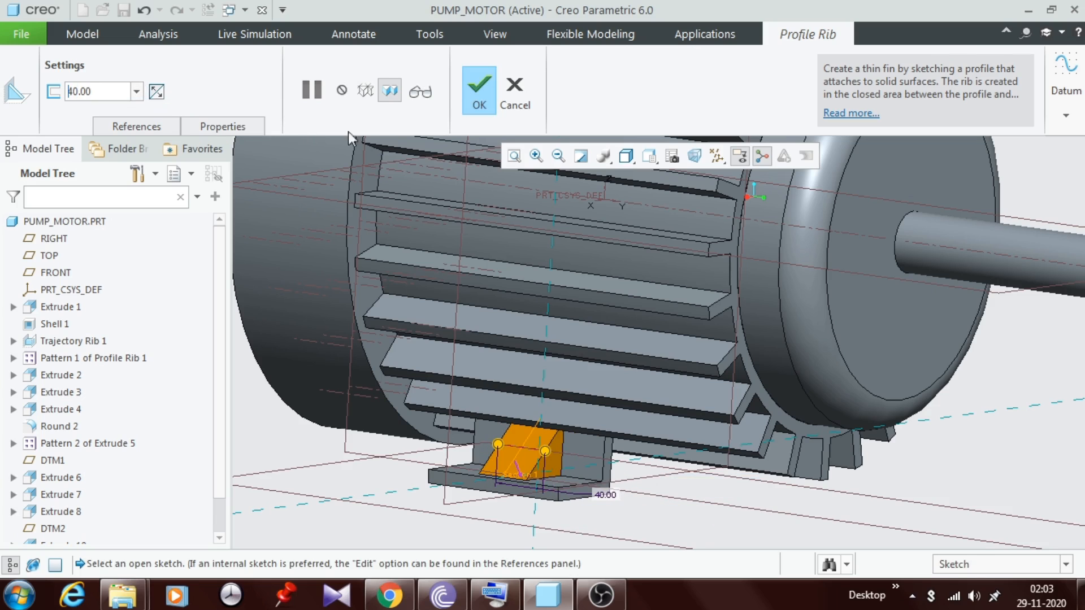
pyautogui.click(478, 96)
# Step: Mirror the L-shaped foot extrusion and its profile rib about the vertical datum plane running along the shaft axis
pyautogui.scroll(-5, 724, 532)
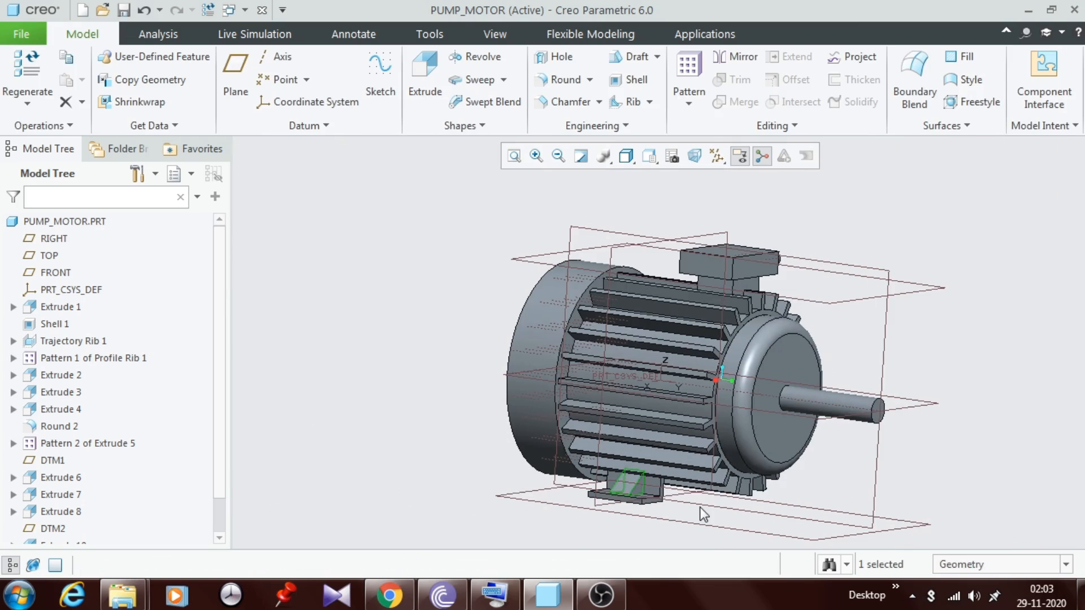
pyautogui.click(666, 508)
pyautogui.moveTo(666, 507)
pyautogui.mouseDown(button='middle')
pyautogui.moveTo(635, 497)
pyautogui.moveTo(644, 506)
pyautogui.mouseUp(button='middle')
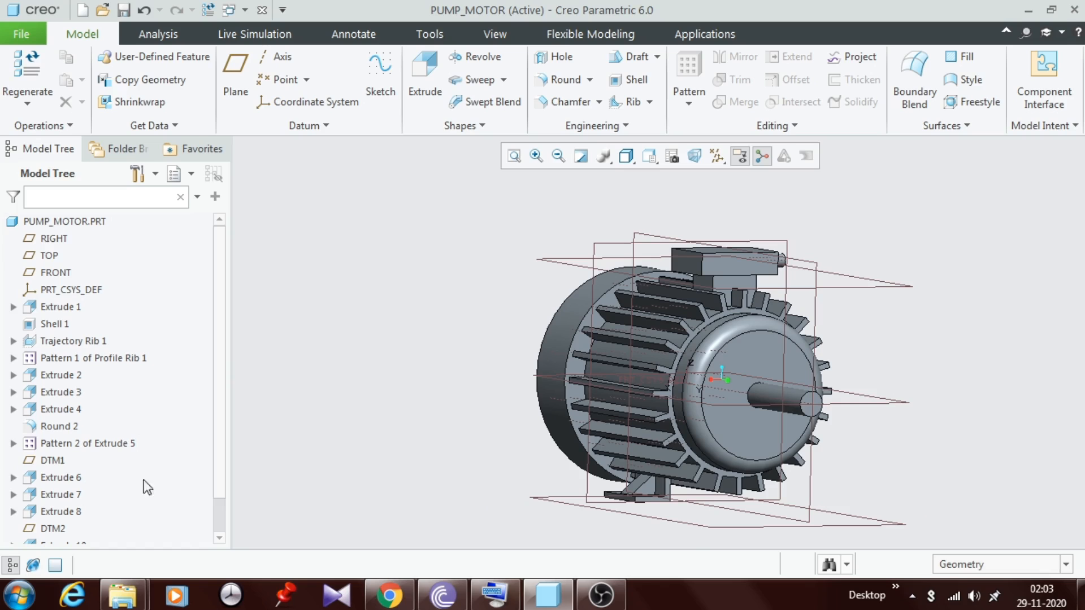
pyautogui.scroll(-2, 217, 488)
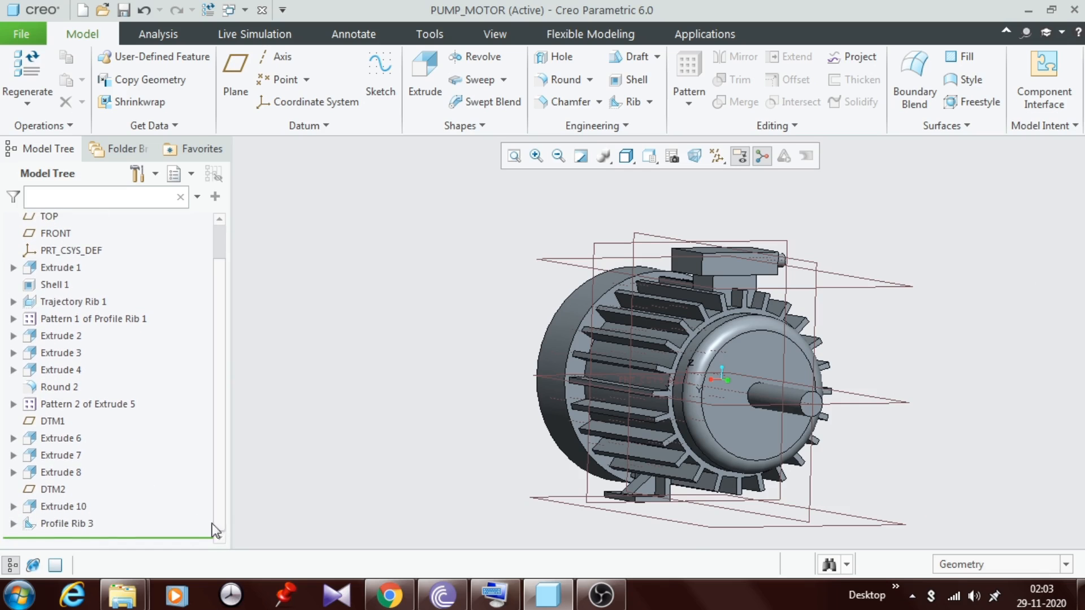
pyautogui.click(90, 523)
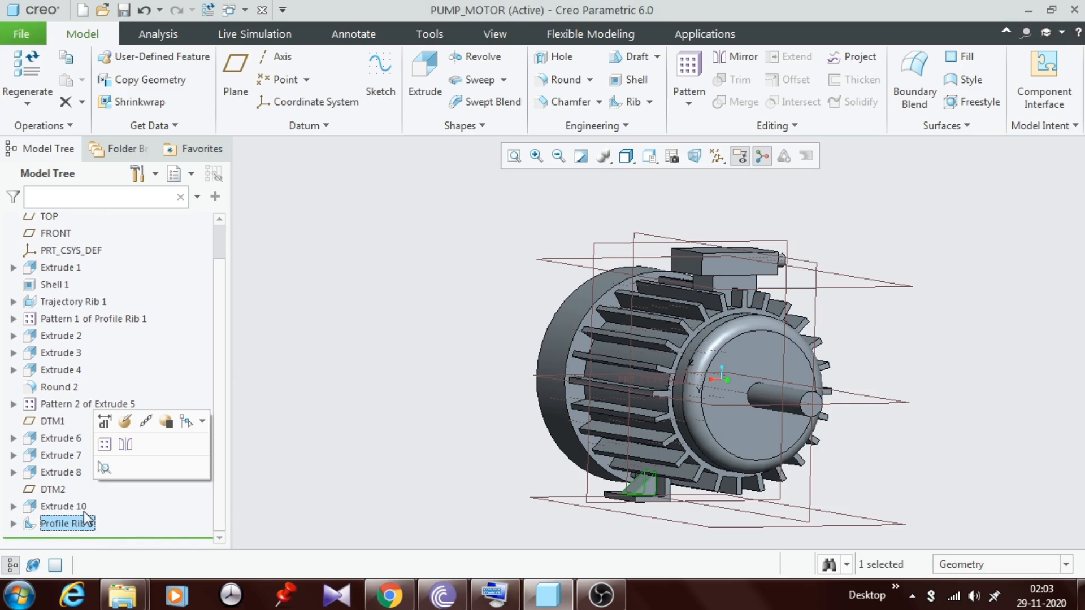
pyautogui.keyDown('ctrl'); pyautogui.click(84, 509); pyautogui.keyUp('ctrl')
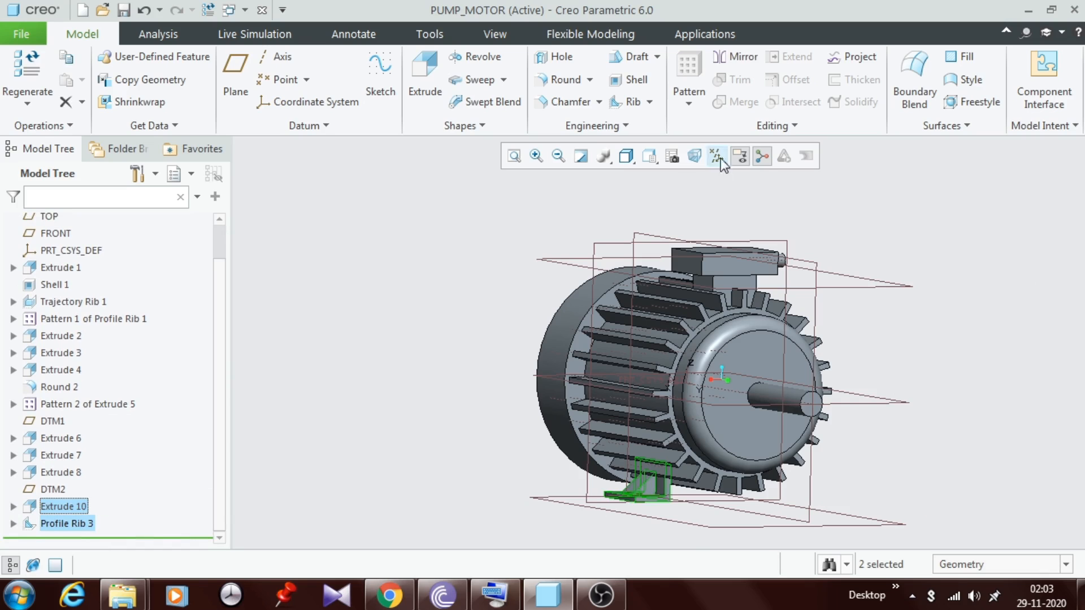
pyautogui.click(734, 56)
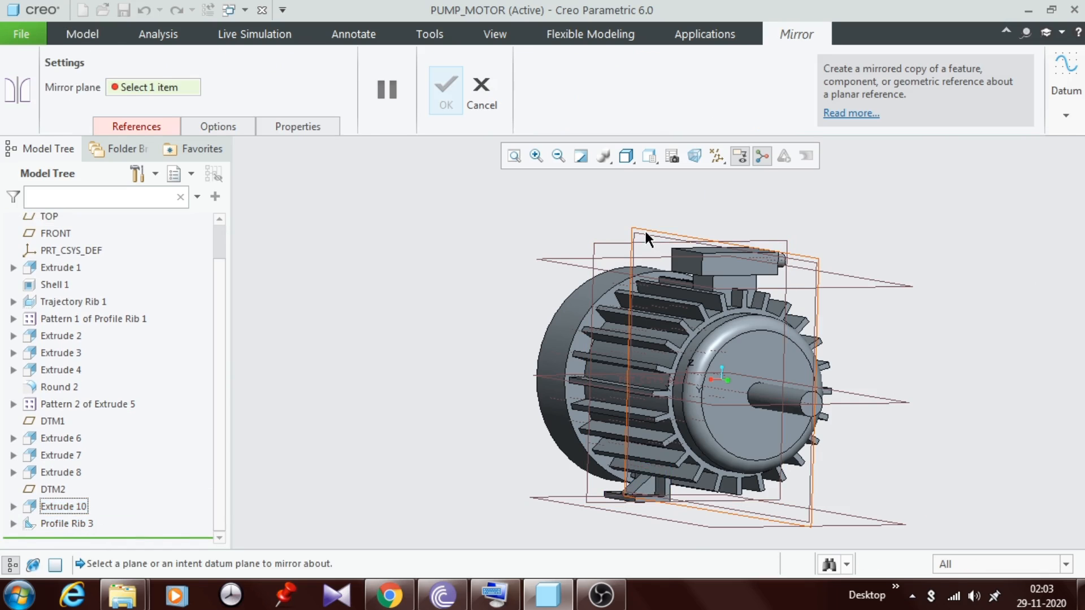
pyautogui.click(645, 232)
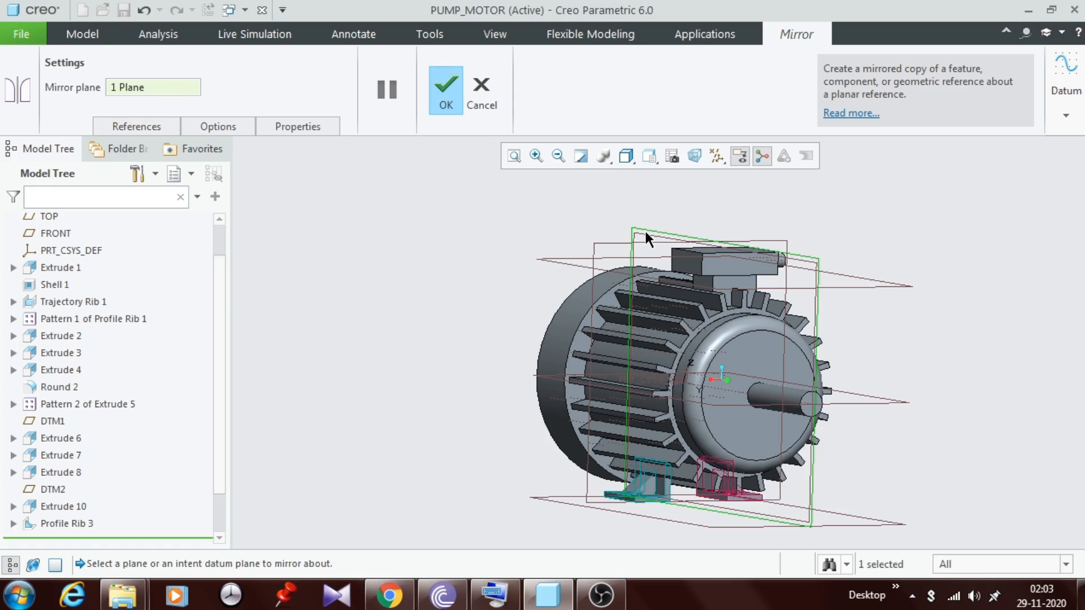
pyautogui.click(456, 93)
# Step: Examine the two ribbed mounting feet under the motor body from different angles
pyautogui.moveTo(463, 253); pyautogui.dragTo(489, 256, button='middle')
pyautogui.scroll(-1, 647, 484)
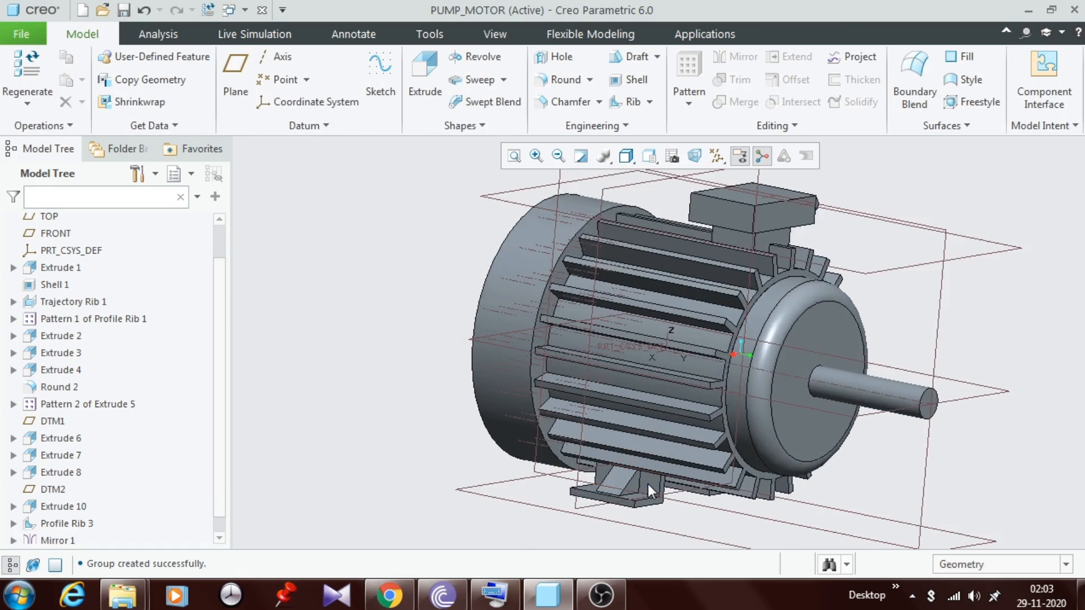
pyautogui.scroll(2, 647, 484)
pyautogui.scroll(1, 648, 484)
pyautogui.moveTo(647, 483)
pyautogui.mouseDown(button='middle')
pyautogui.moveTo(671, 496)
pyautogui.moveTo(615, 473)
pyautogui.mouseUp(button='middle')
pyautogui.scroll(1, 600, 401)
pyautogui.scroll(-2, 649, 452)
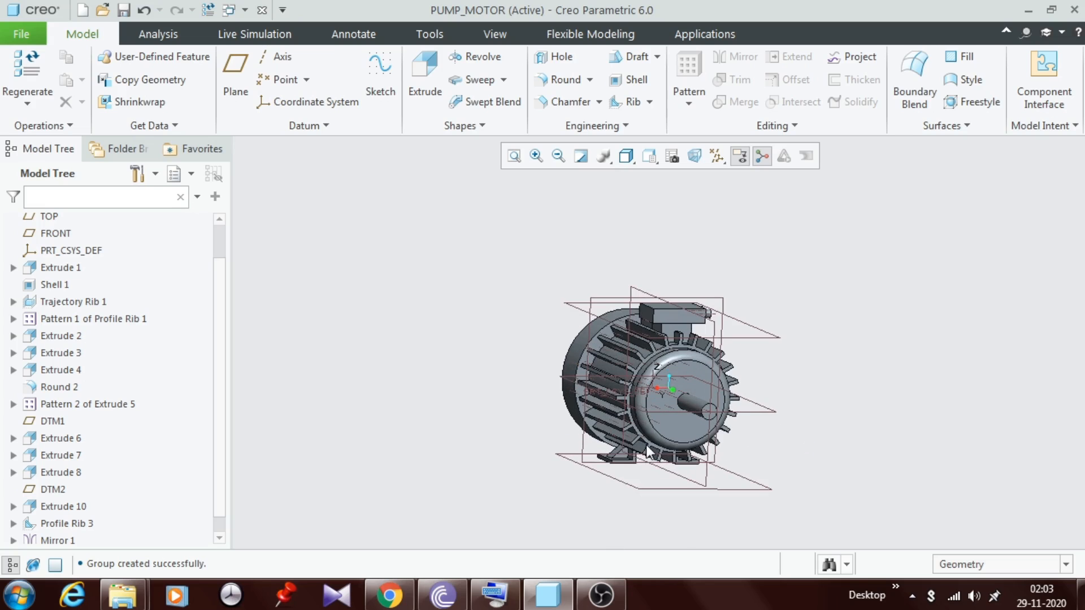
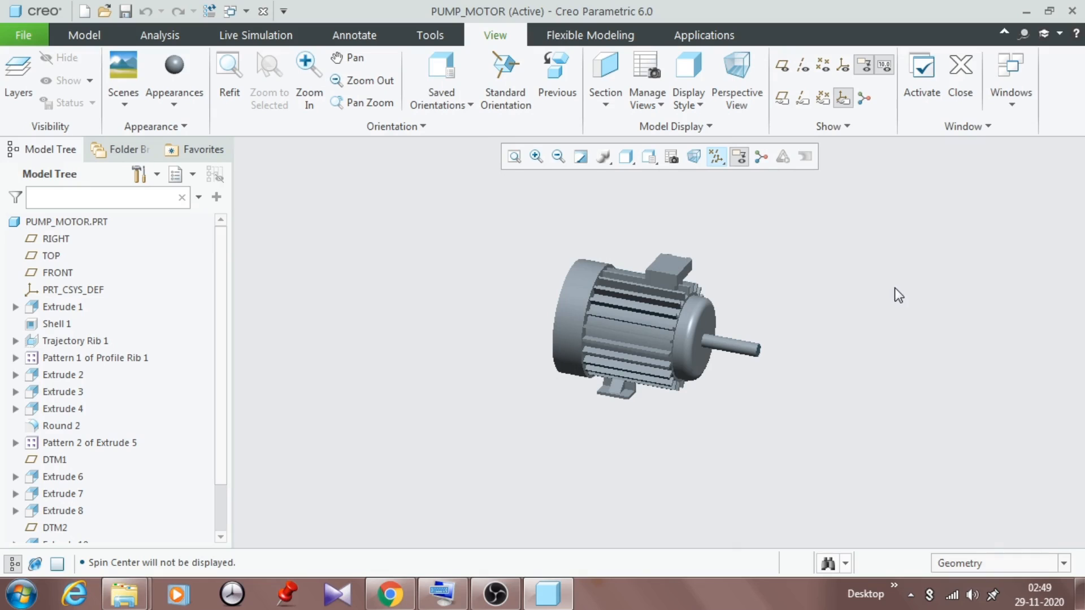
# Step: Define a new light-blue appearance with RGB color values 135, 206 and 235
pyautogui.click(177, 105)
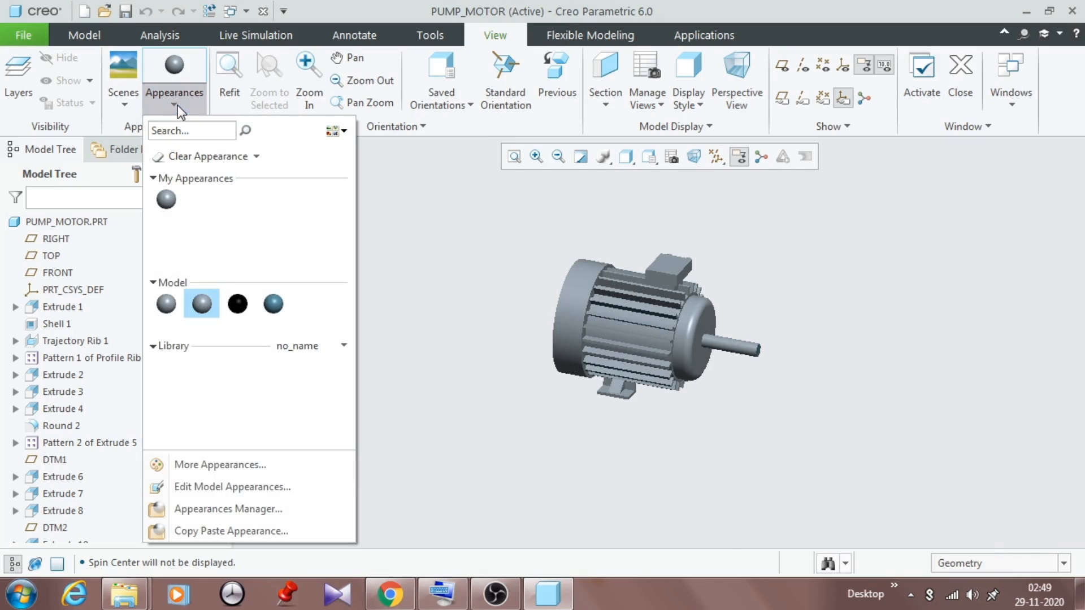
pyautogui.click(240, 465)
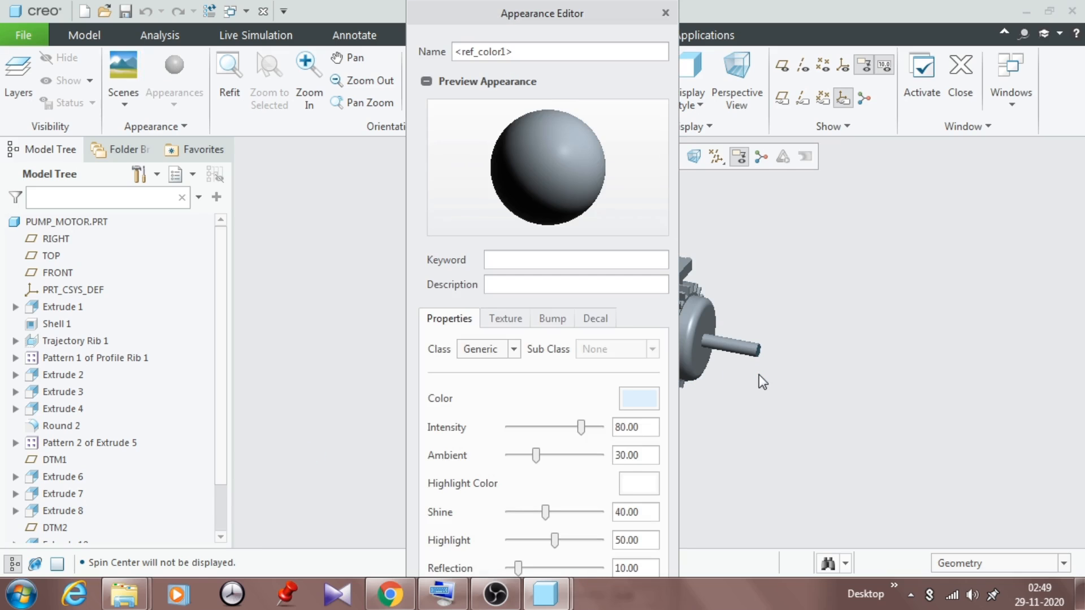
pyautogui.click(638, 406)
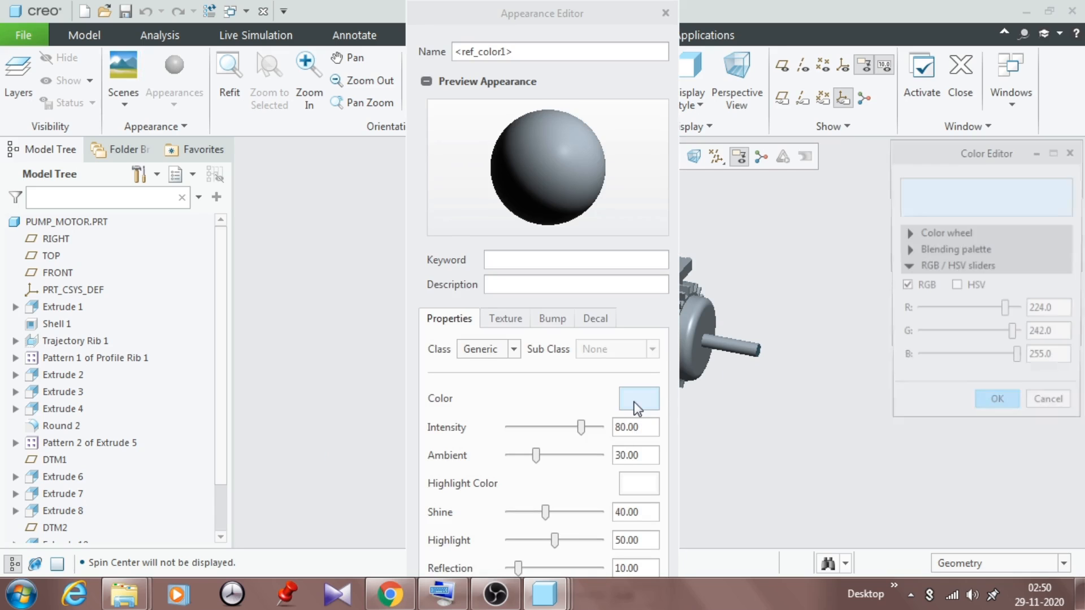
pyautogui.doubleClick(1060, 312)
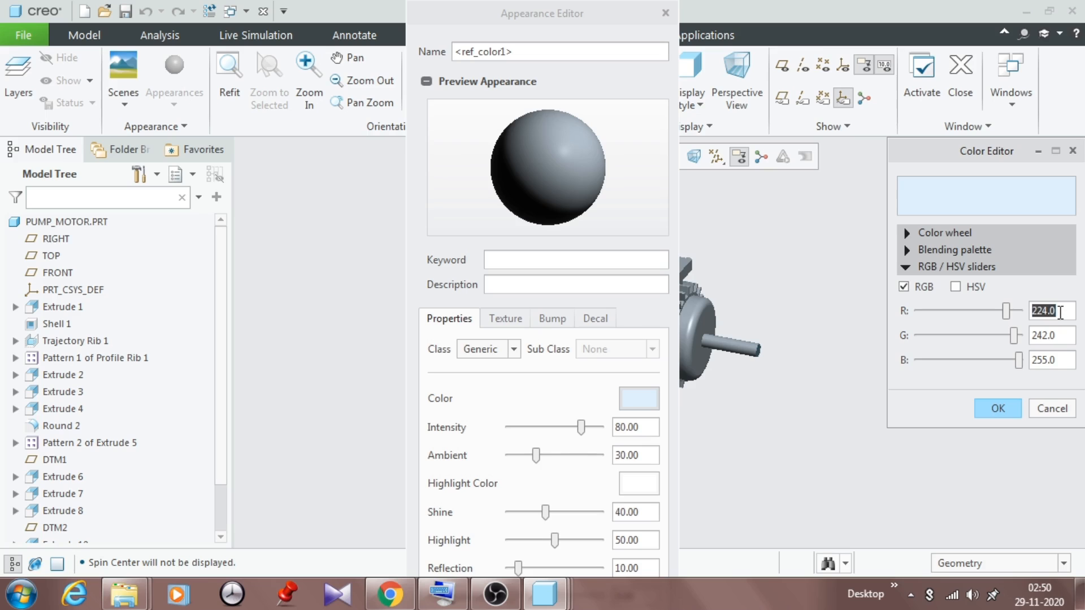
pyautogui.press('BackSpace')
pyautogui.press('Tab')
pyautogui.write('2')
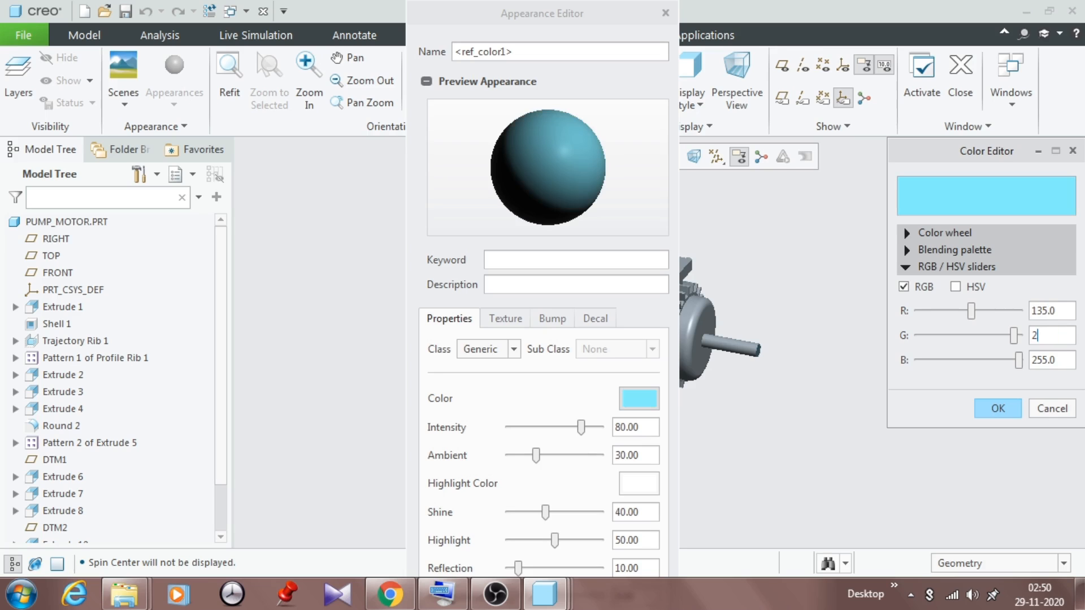
pyautogui.write('06')
pyautogui.press('Tab')
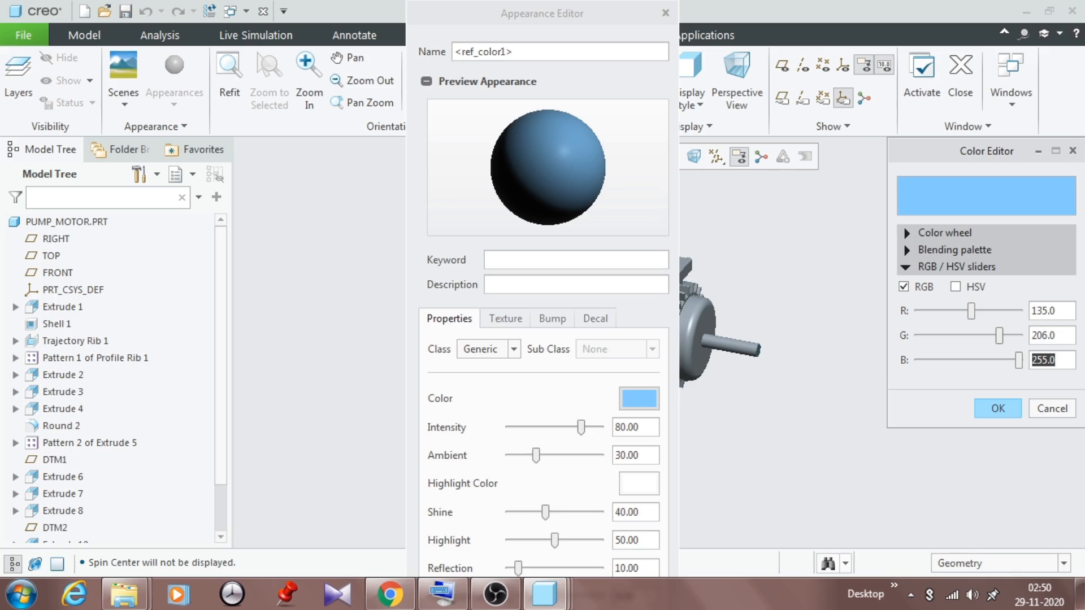
pyautogui.write('235')
pyautogui.click(1010, 411)
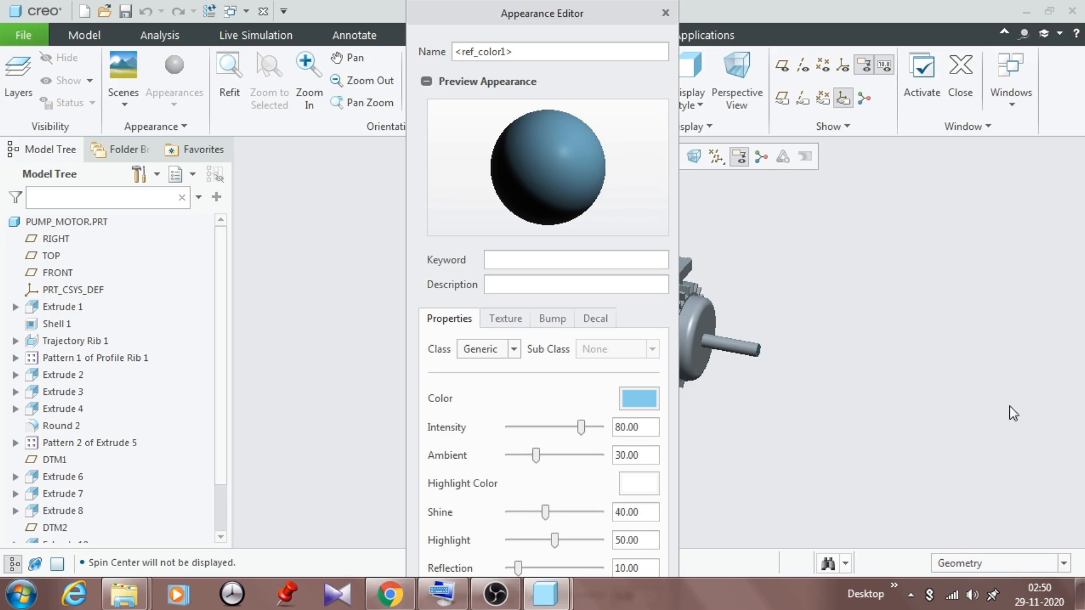
pyautogui.click(669, 14)
# Step: Apply the light-blue appearance to the cylindrical motor body surfaces between the cooling fins
pyautogui.click(192, 68)
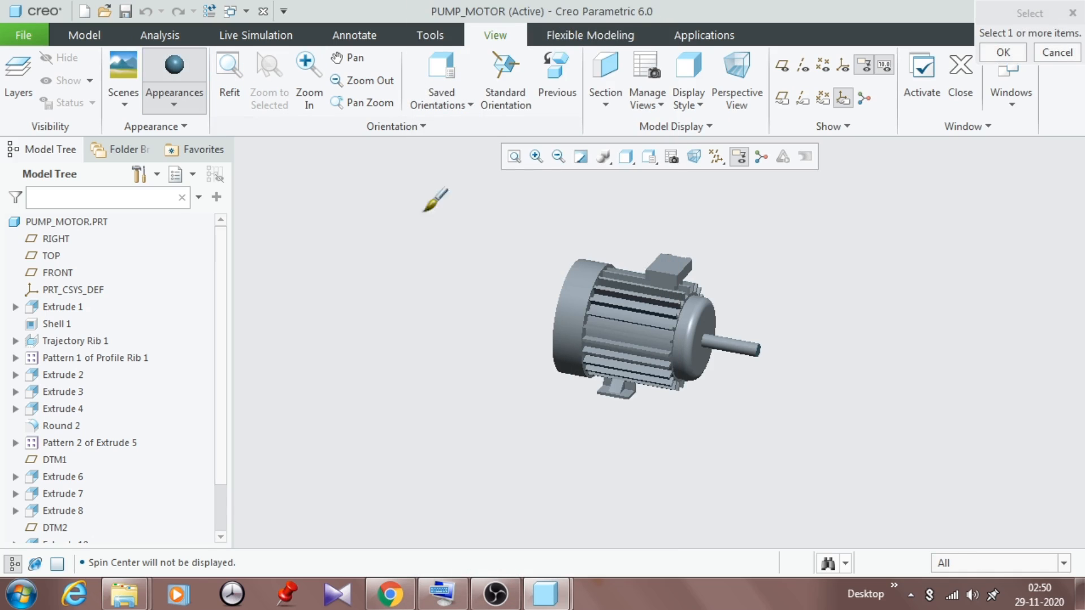
pyautogui.scroll(3, 655, 314)
pyautogui.click(637, 318)
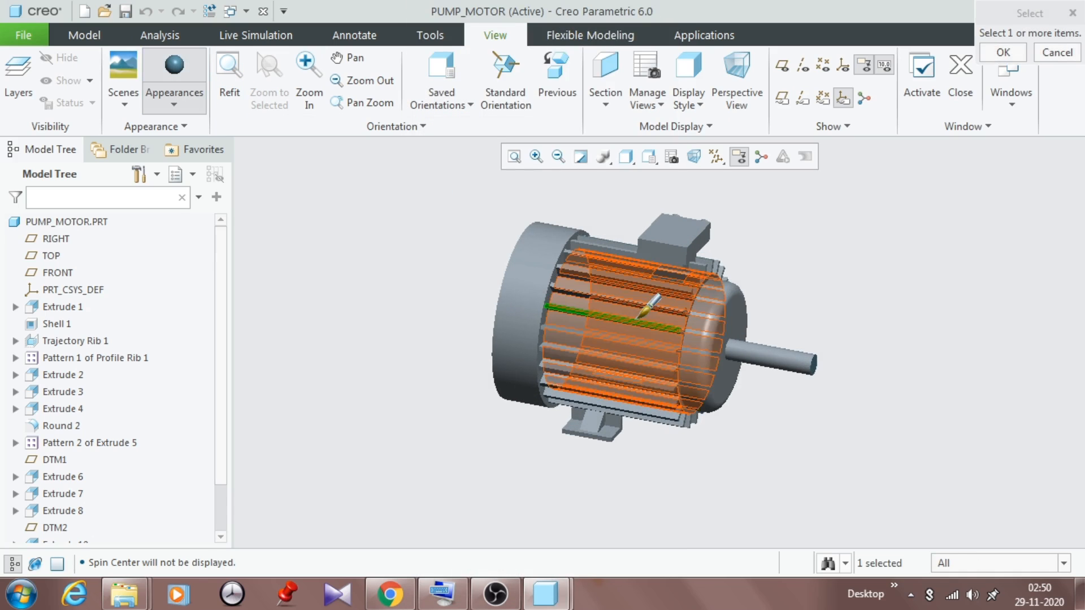
pyautogui.scroll(2, 638, 317)
pyautogui.click(640, 313)
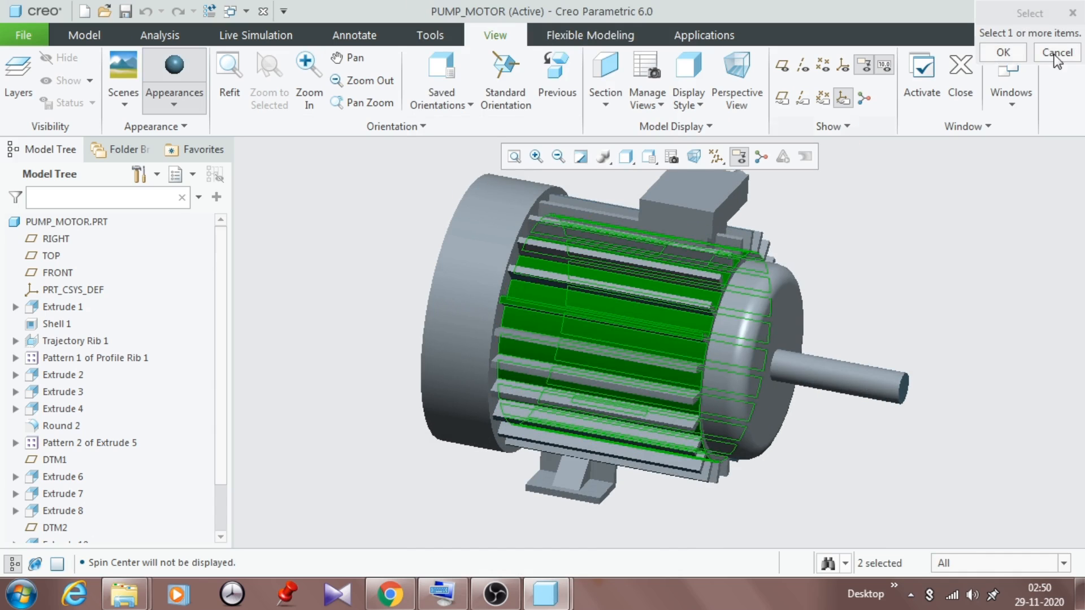
pyautogui.click(1002, 53)
pyautogui.scroll(-1, 634, 299)
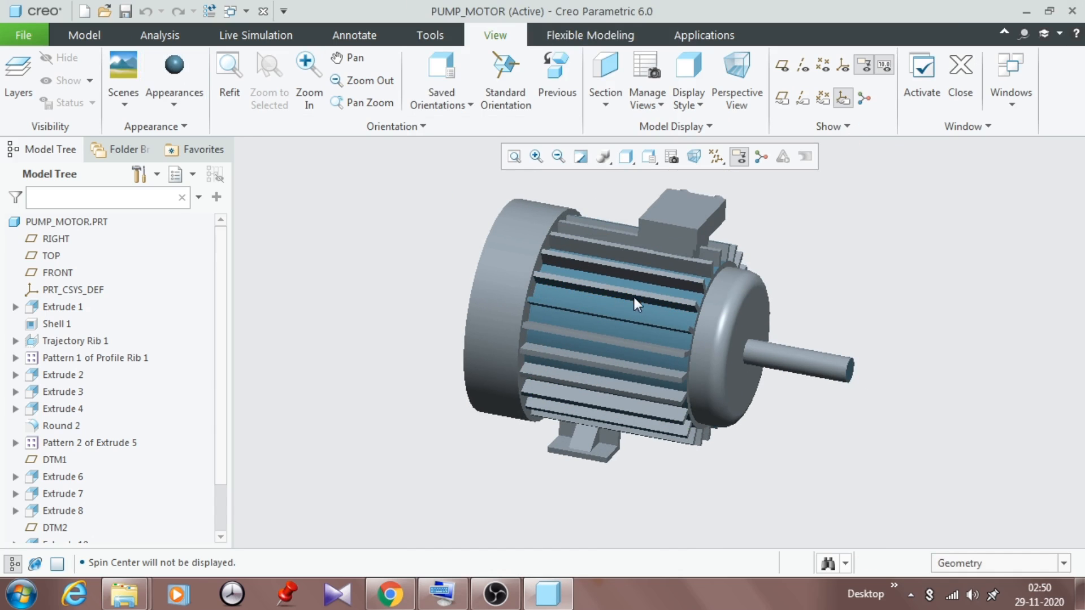
# Step: Apply the light-blue appearance to the cooling fin faces around the body and the outer faces of the terminal box
pyautogui.click(175, 68)
pyautogui.scroll(4, 709, 280)
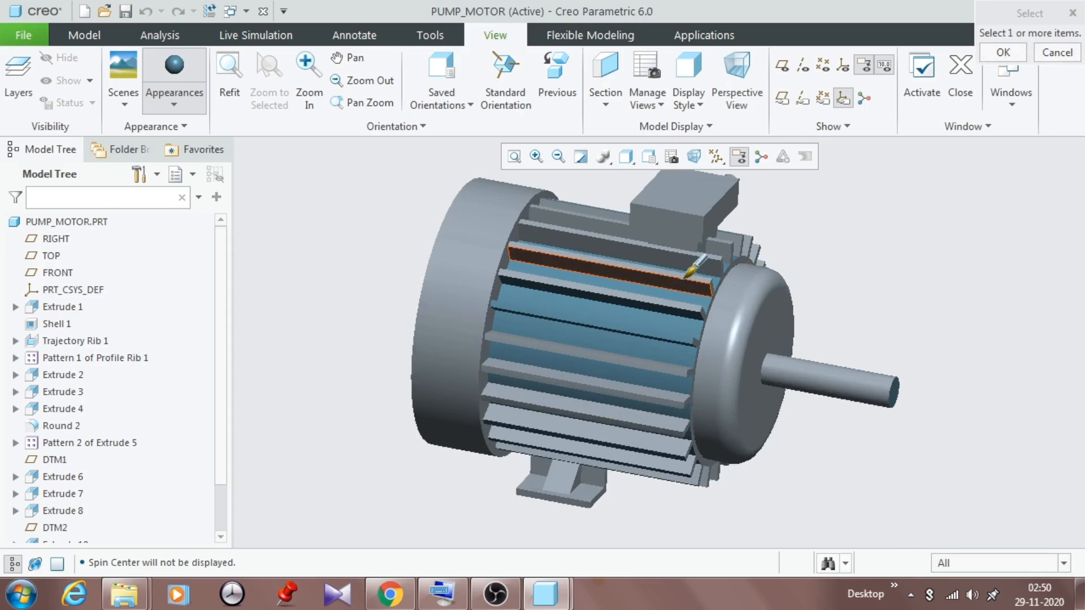
pyautogui.click(709, 282)
pyautogui.click(713, 265)
pyautogui.scroll(-2, 712, 266)
pyautogui.scroll(1, 700, 384)
pyautogui.click(696, 392)
pyautogui.click(688, 432)
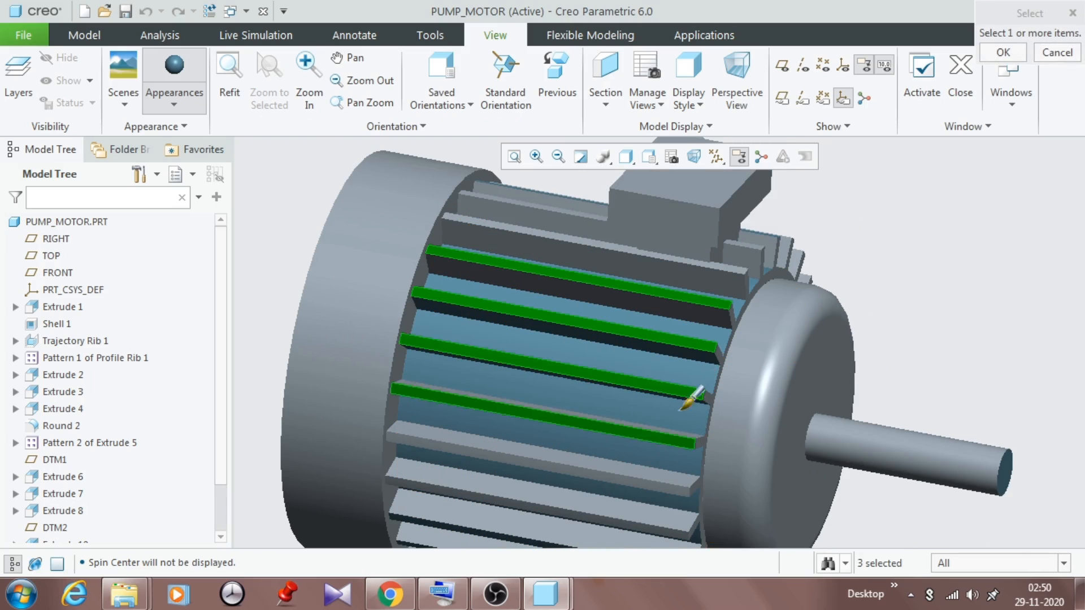
pyautogui.scroll(-3, 681, 446)
pyautogui.scroll(1, 671, 457)
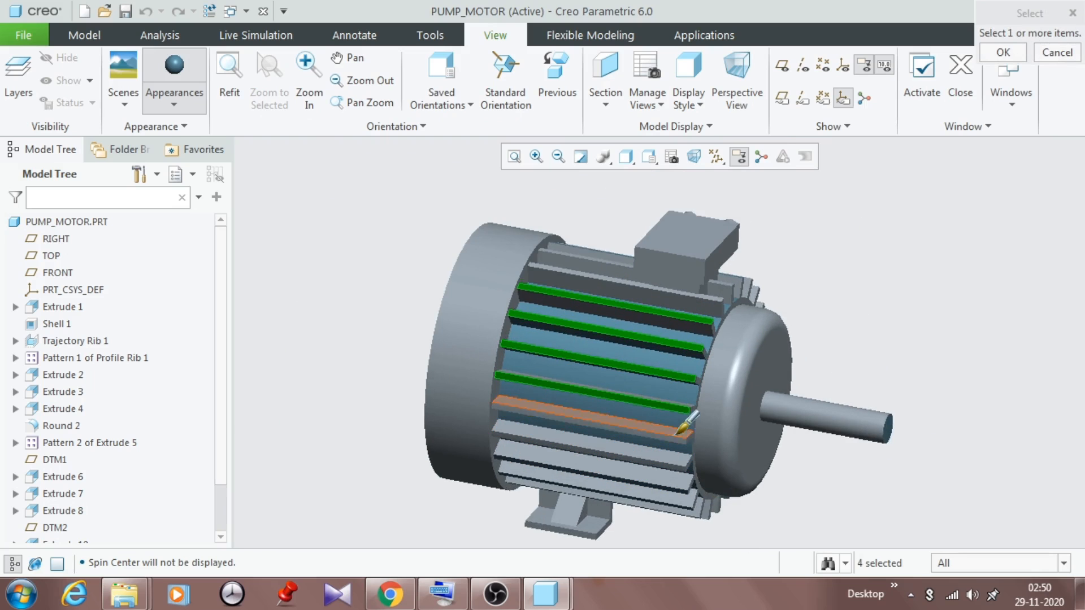
pyautogui.scroll(-2, 848, 441)
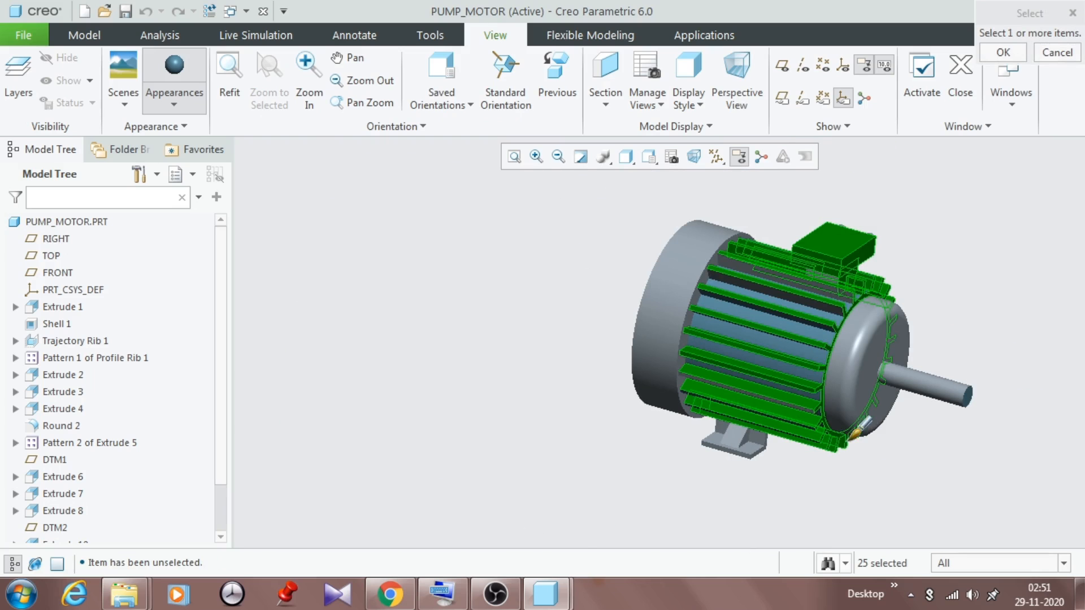
pyautogui.click(1002, 52)
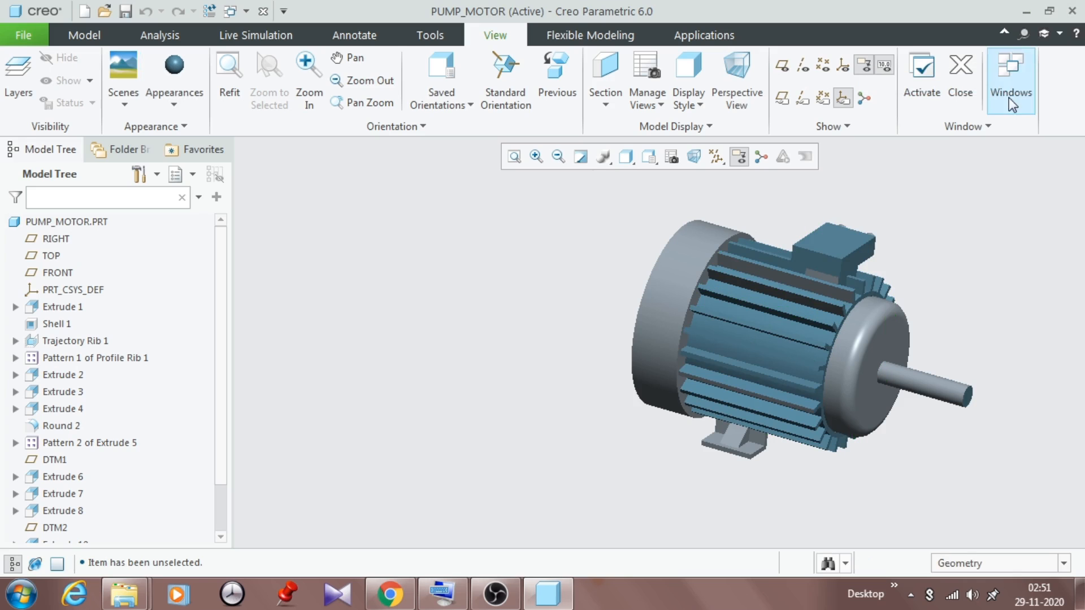
# Step: Apply the light-blue appearance to the remaining grey fin side face and the face beneath the terminal box
pyautogui.scroll(2, 876, 290)
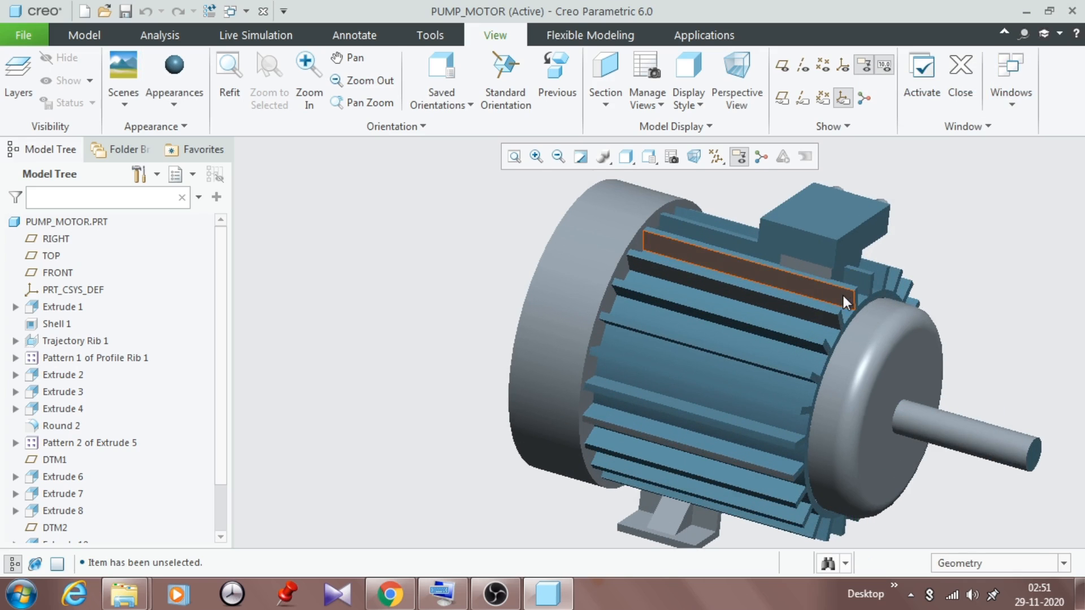
pyautogui.click(174, 67)
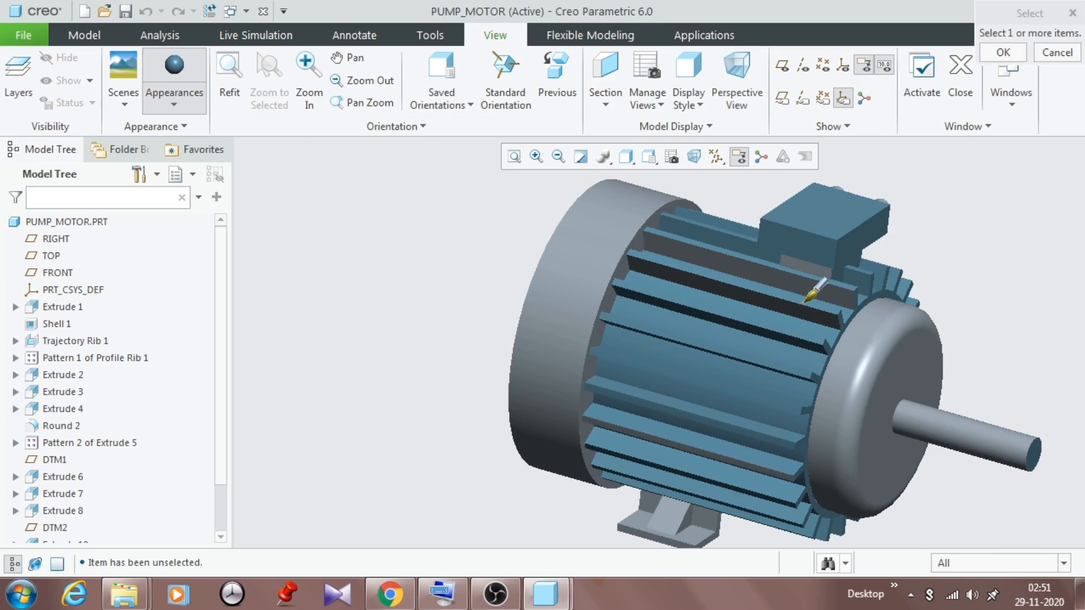
pyautogui.scroll(1, 807, 298)
pyautogui.click(819, 268)
pyautogui.click(822, 263)
pyautogui.click(1011, 50)
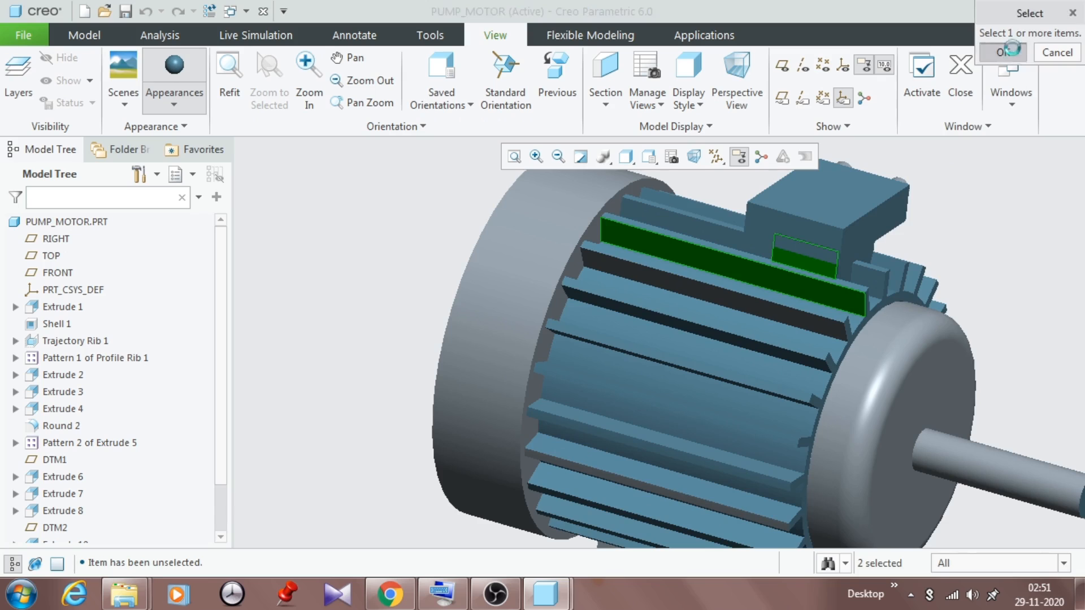
pyautogui.scroll(-5, 798, 290)
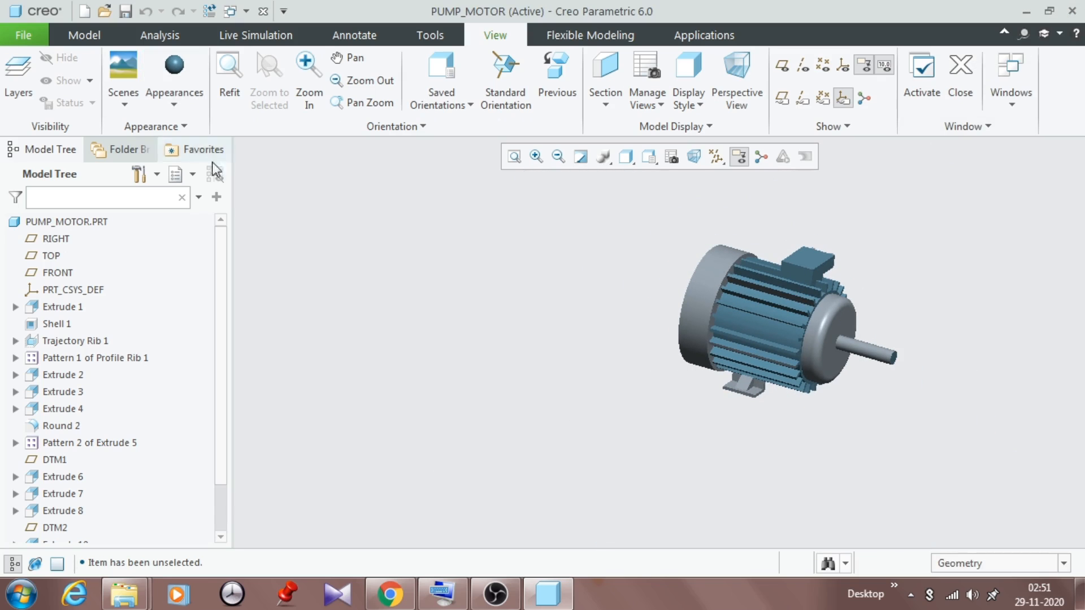
# Step: Apply the black model appearance to the rear cover, the front end cap and the L-shaped mounting foot surfaces
pyautogui.click(194, 113)
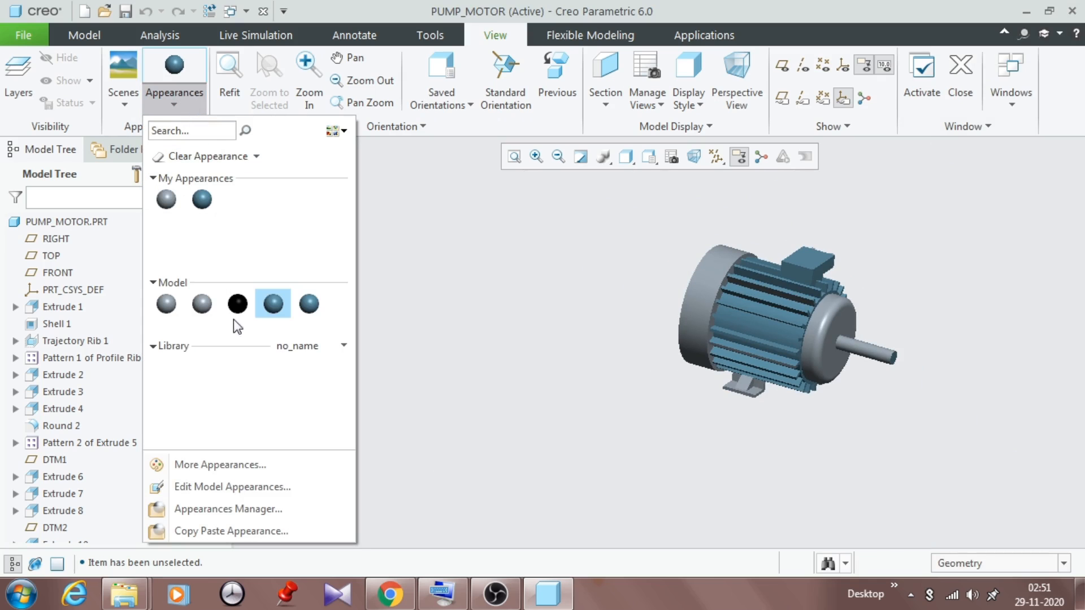
pyautogui.click(237, 305)
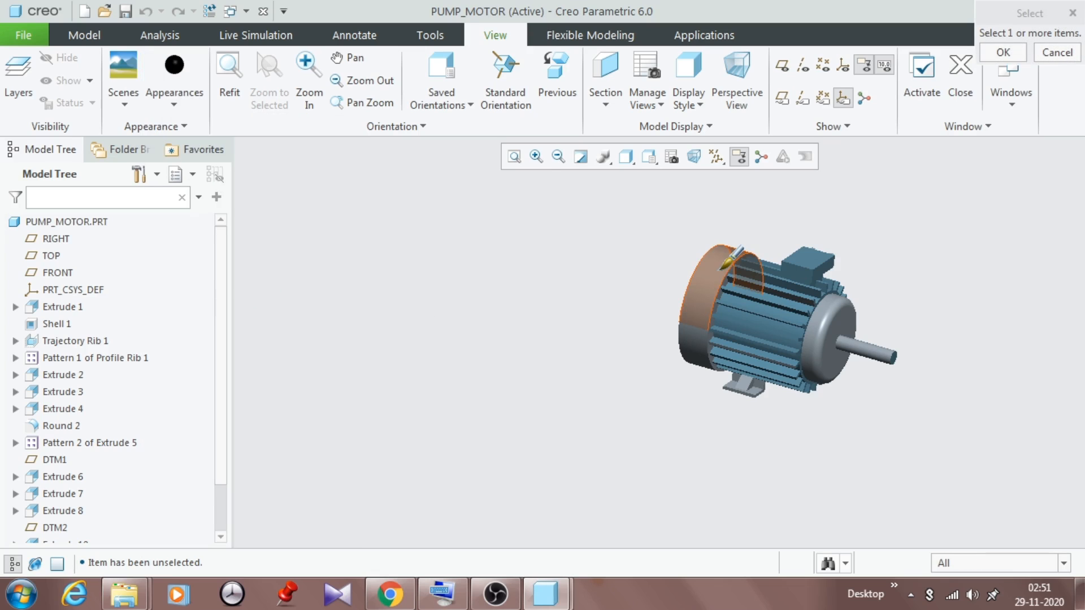
pyautogui.click(726, 264)
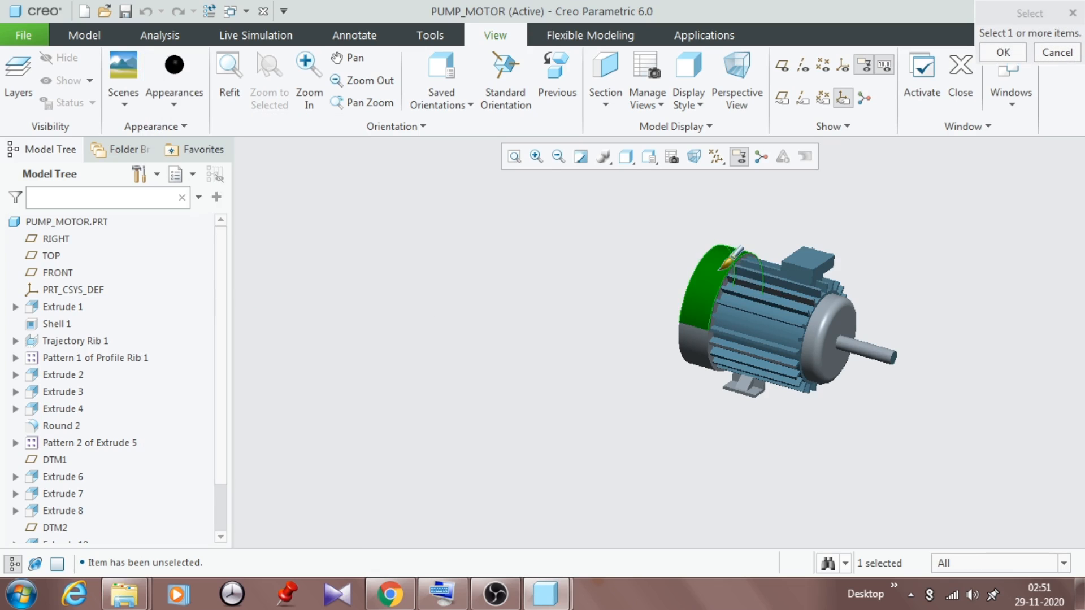
pyautogui.moveTo(695, 305); pyautogui.dragTo(696, 337, button='middle')
pyautogui.keyDown('ctrl'); pyautogui.click(688, 344); pyautogui.keyUp('ctrl')
pyautogui.moveTo(594, 337); pyautogui.dragTo(683, 312, button='middle')
pyautogui.moveTo(779, 322); pyautogui.dragTo(750, 328, button='middle')
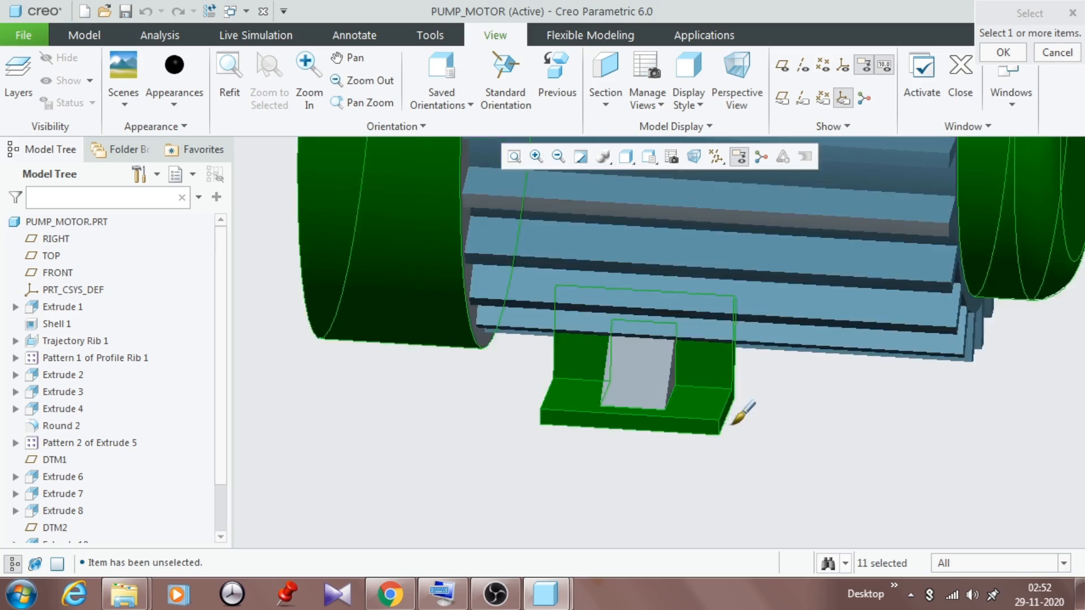
pyautogui.scroll(-5, 734, 421)
pyautogui.click(1006, 51)
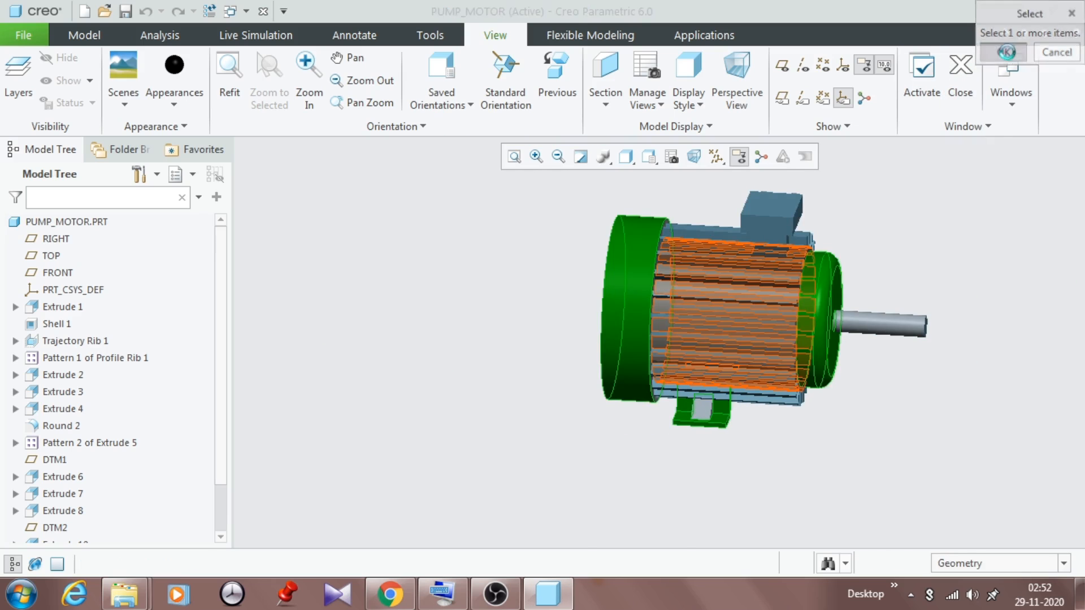
pyautogui.scroll(2, 702, 317)
pyautogui.scroll(-2, 729, 353)
pyautogui.scroll(1, 729, 353)
pyautogui.scroll(-1, 704, 387)
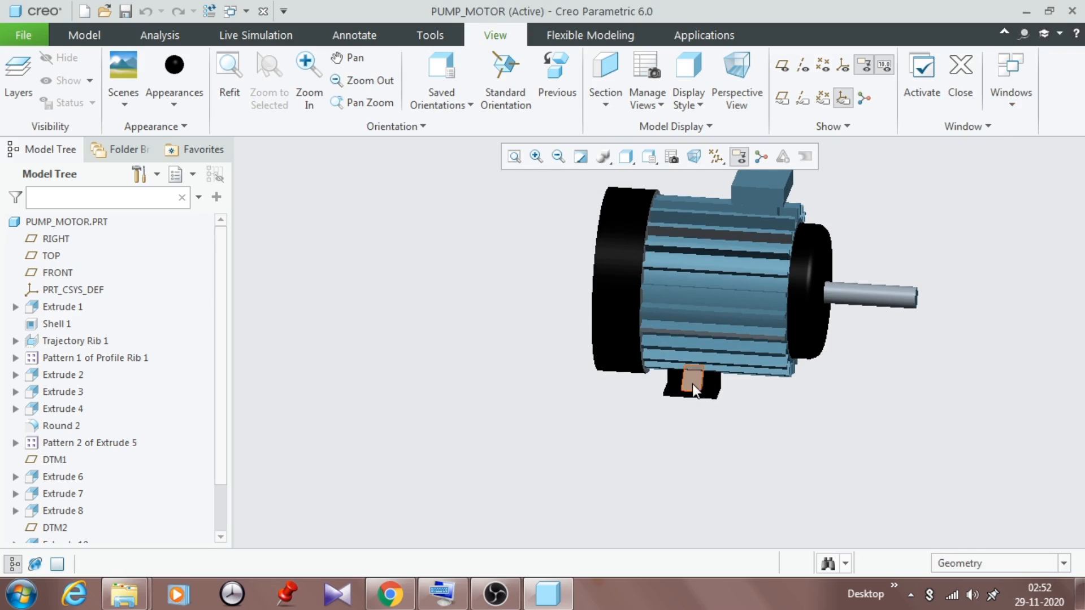
# Step: Apply the light-blue model appearance to the mounting foot's rib faces and the leftover grey edge face of a lower fin
pyautogui.click(178, 102)
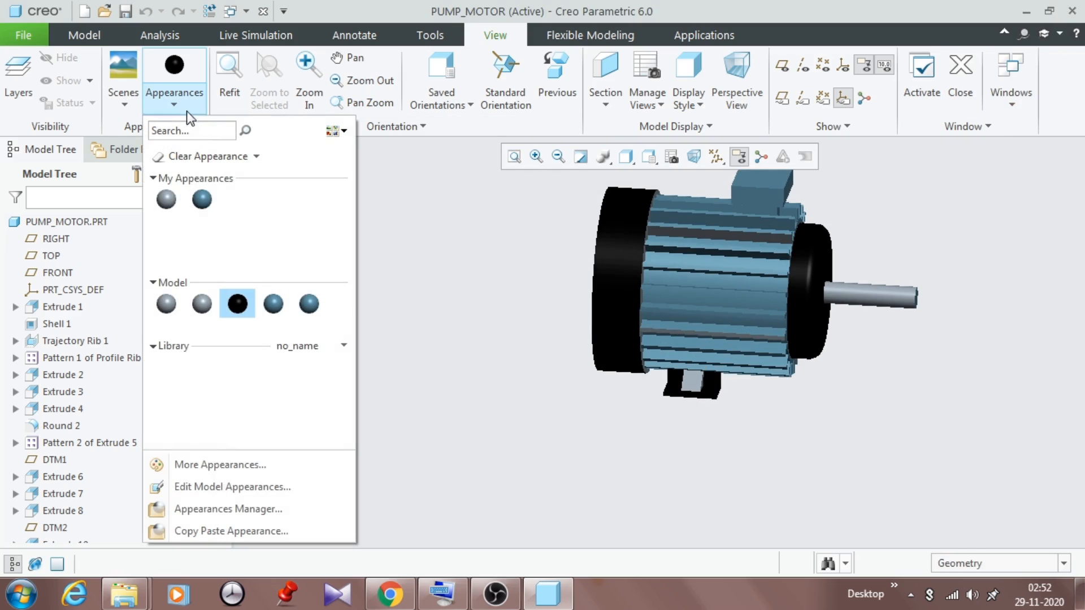
pyautogui.click(274, 305)
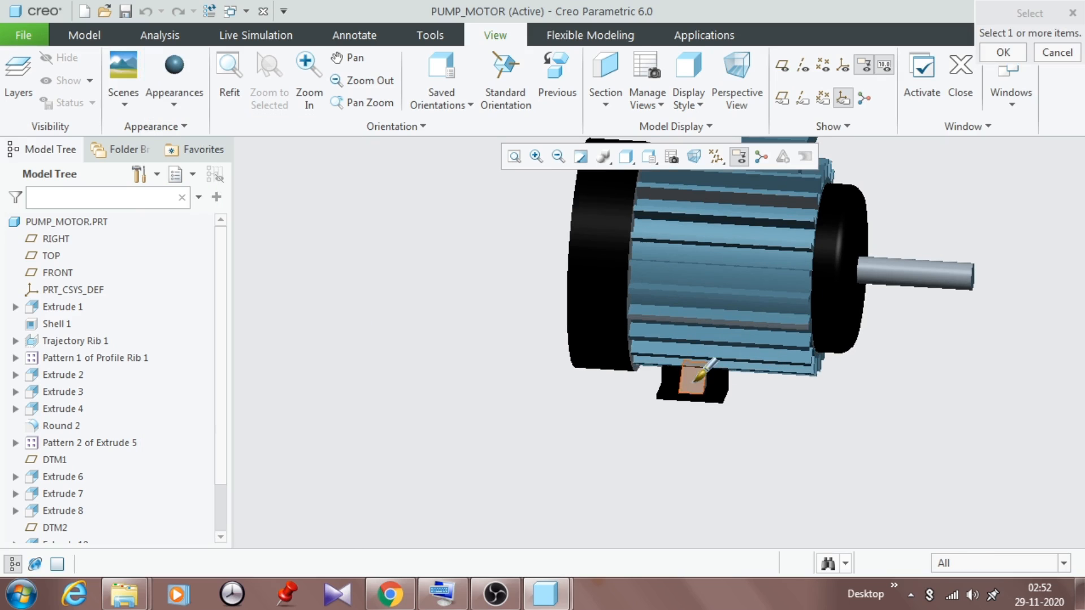
pyautogui.click(698, 377)
pyautogui.scroll(-4, 712, 378)
pyautogui.keyDown('ctrl'); pyautogui.click(728, 382); pyautogui.keyUp('ctrl')
pyautogui.scroll(5, 693, 378)
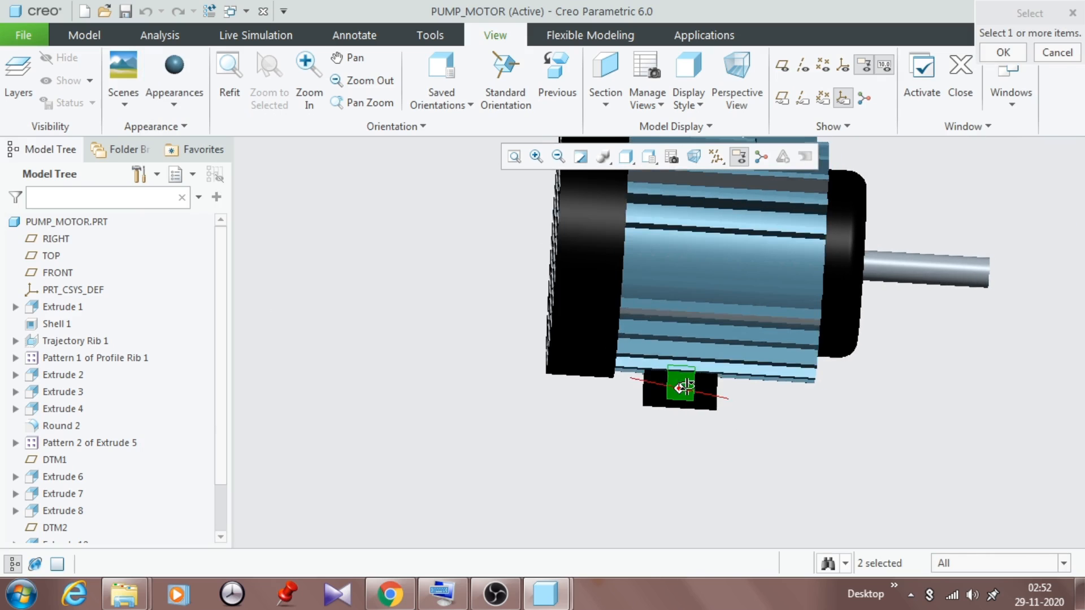
pyautogui.scroll(-3, 791, 310)
pyautogui.keyDown('ctrl'); pyautogui.click(799, 327); pyautogui.keyUp('ctrl')
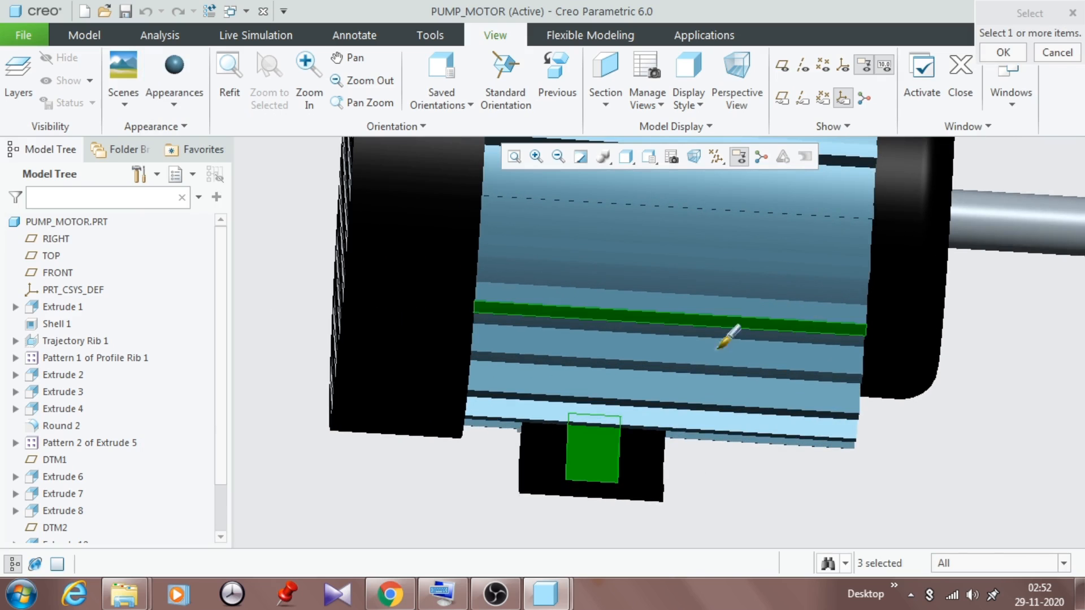
pyautogui.scroll(4, 707, 353)
pyautogui.scroll(-4, 644, 412)
pyautogui.moveTo(642, 416); pyautogui.dragTo(693, 416, button='middle')
pyautogui.scroll(-4, 644, 418)
pyautogui.keyDown('ctrl'); pyautogui.click(603, 396); pyautogui.keyUp('ctrl')
pyautogui.scroll(4, 604, 396)
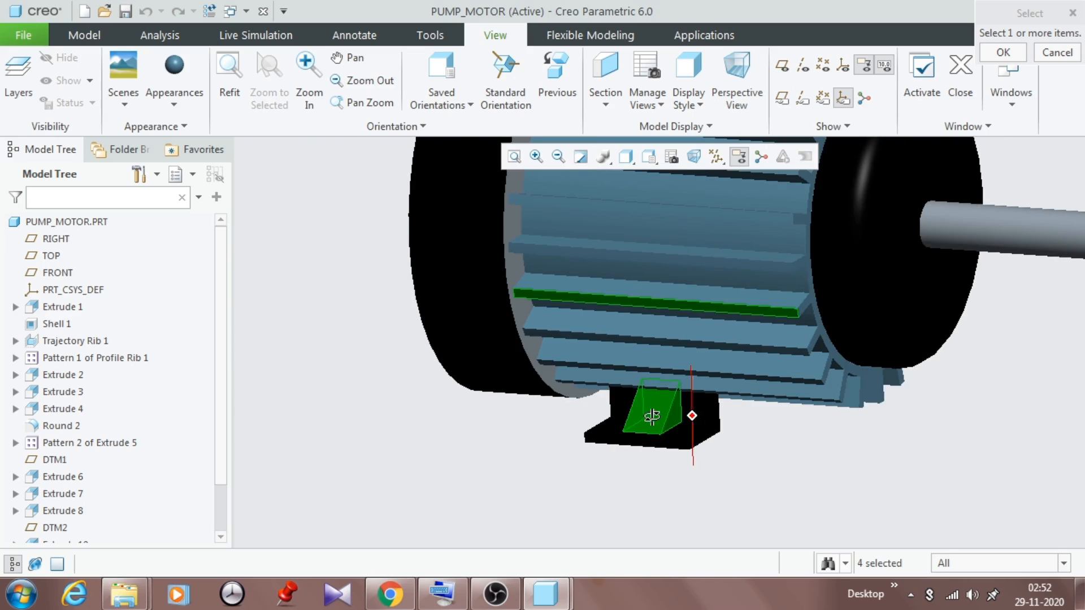
pyautogui.click(1002, 52)
pyautogui.scroll(5, 645, 411)
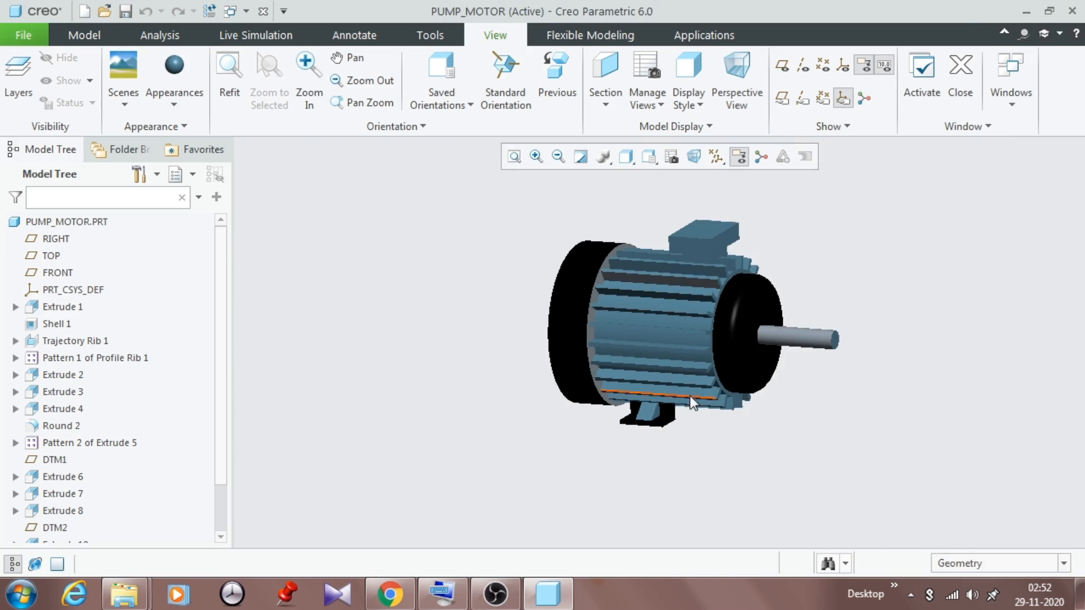
# Step: Apply the black model appearance to the rear cover's grey inner face behind the fins
pyautogui.scroll(-3, 530, 345)
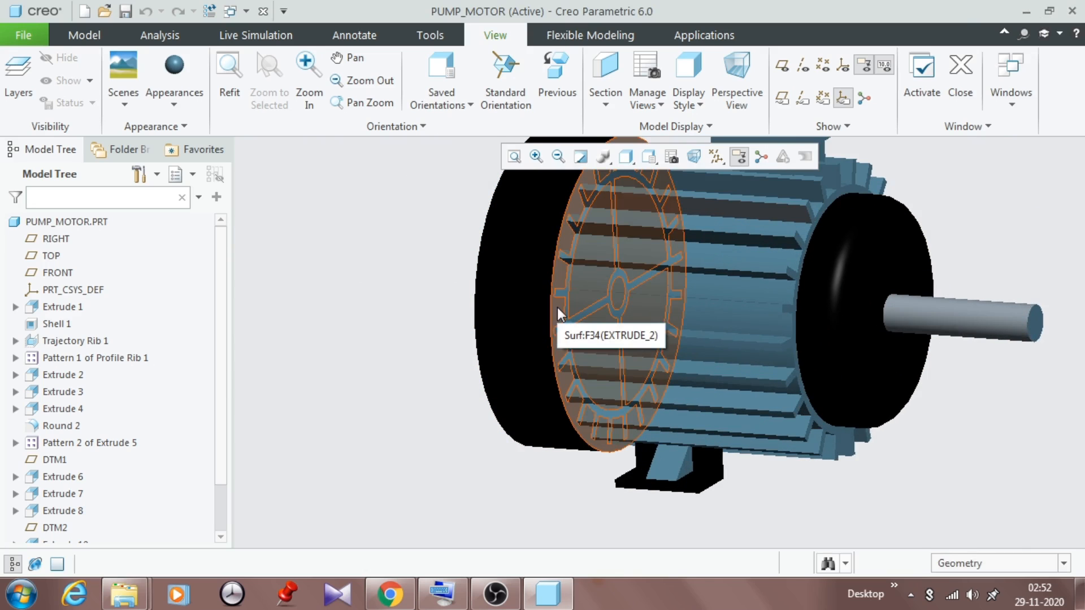
pyautogui.click(187, 103)
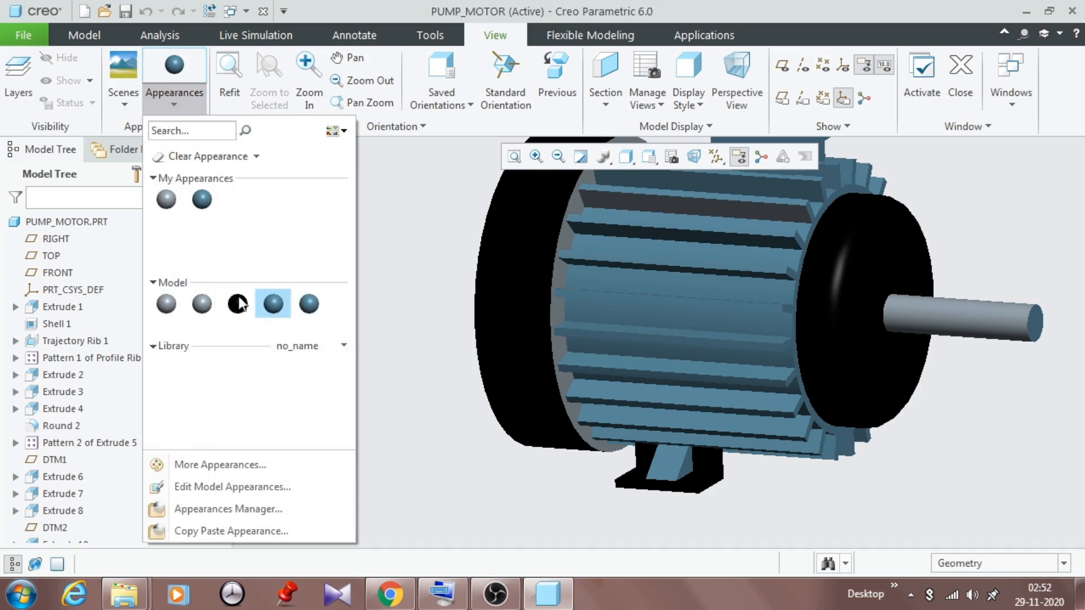
pyautogui.click(240, 304)
pyautogui.click(565, 276)
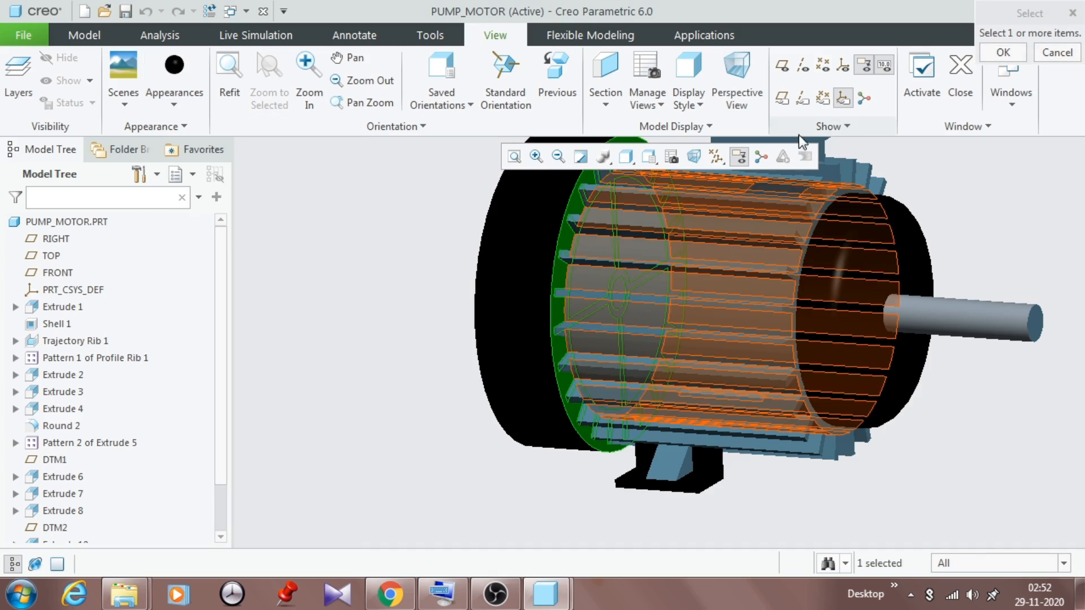
pyautogui.click(995, 53)
pyautogui.scroll(-5, 608, 301)
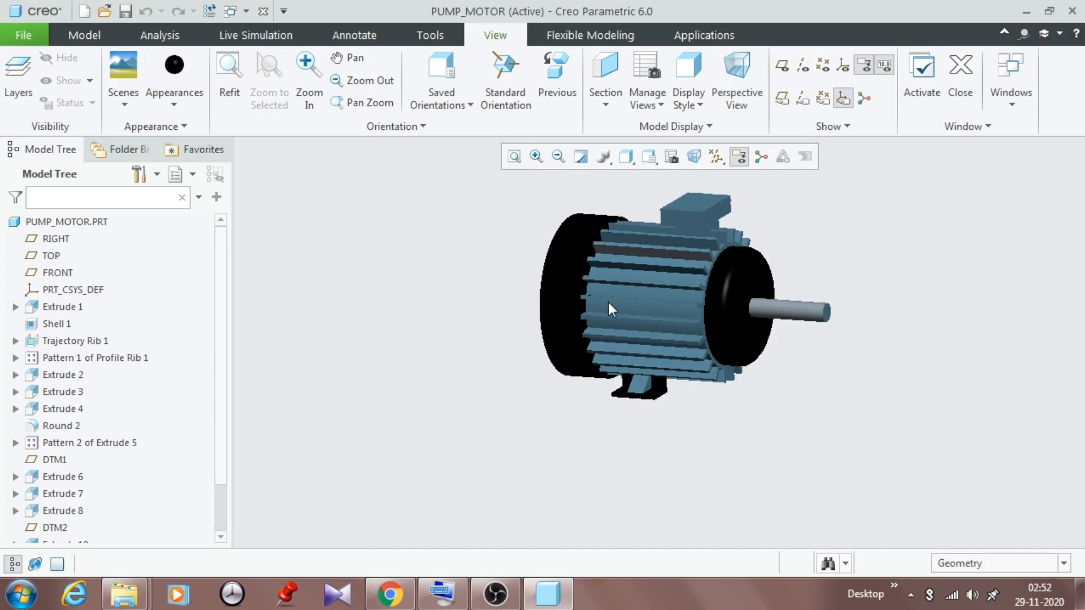
# Step: Apply the light-blue model appearance to both halves of the shaft's cylindrical surface and its end face
pyautogui.moveTo(636, 293); pyautogui.dragTo(637, 298, button='middle')
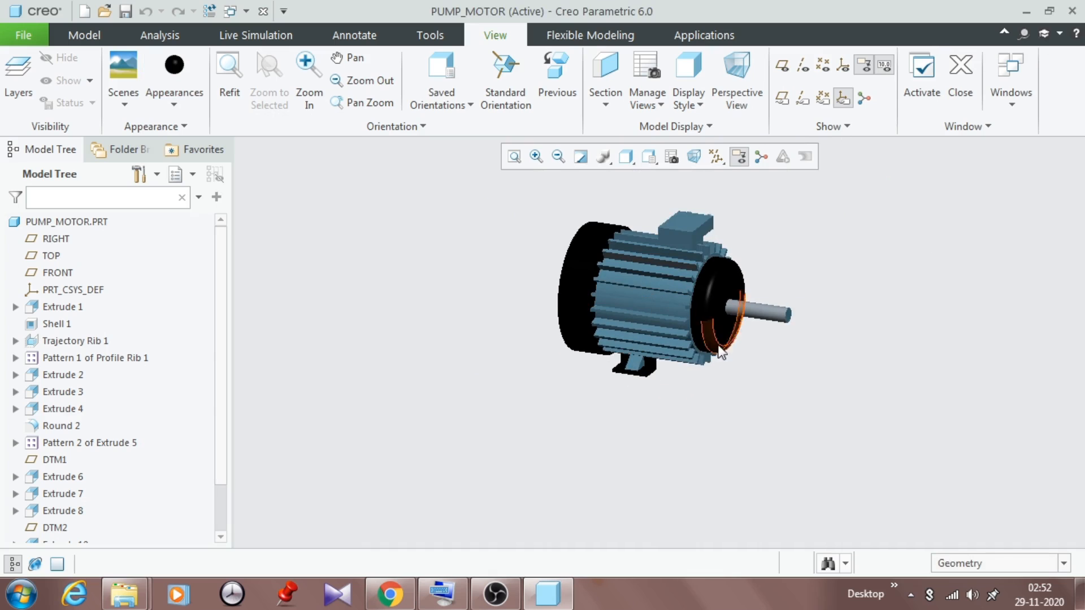
pyautogui.scroll(3, 774, 292)
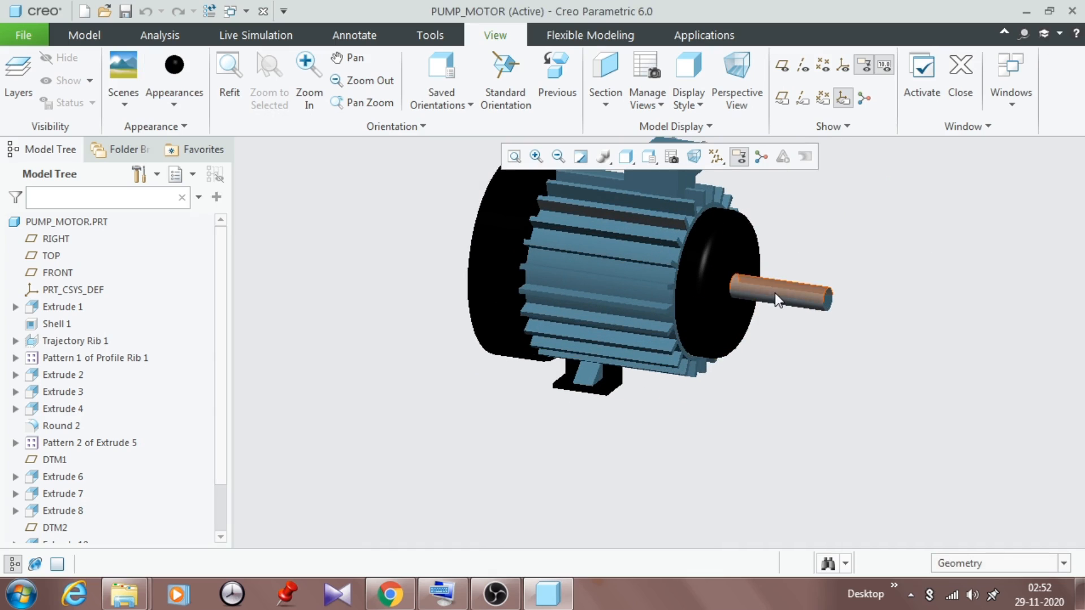
pyautogui.click(175, 104)
pyautogui.click(275, 302)
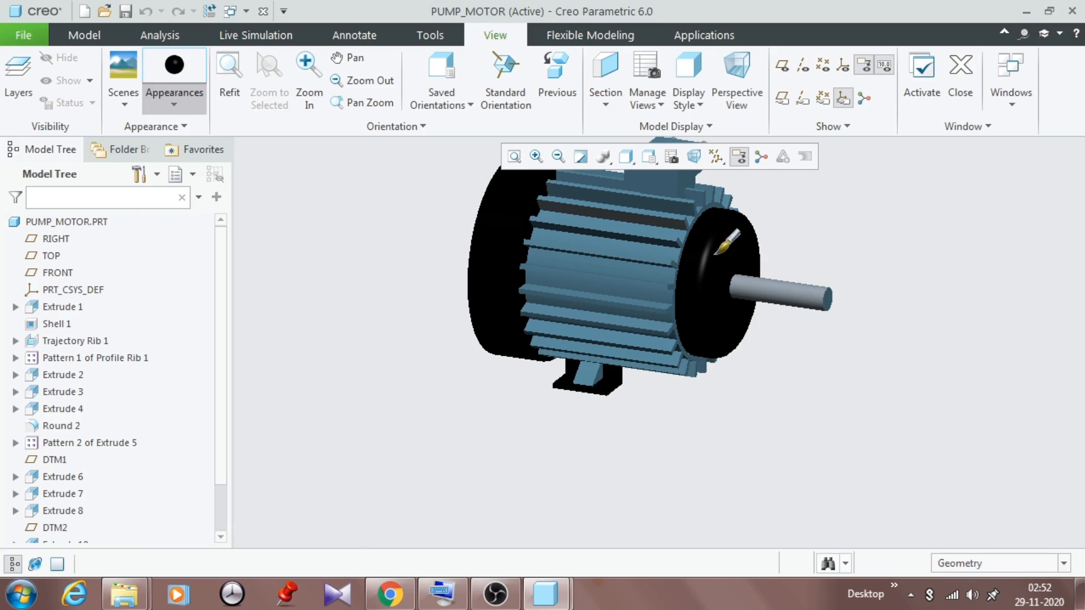
pyautogui.click(774, 285)
pyautogui.keyDown('ctrl'); pyautogui.click(786, 296); pyautogui.keyUp('ctrl')
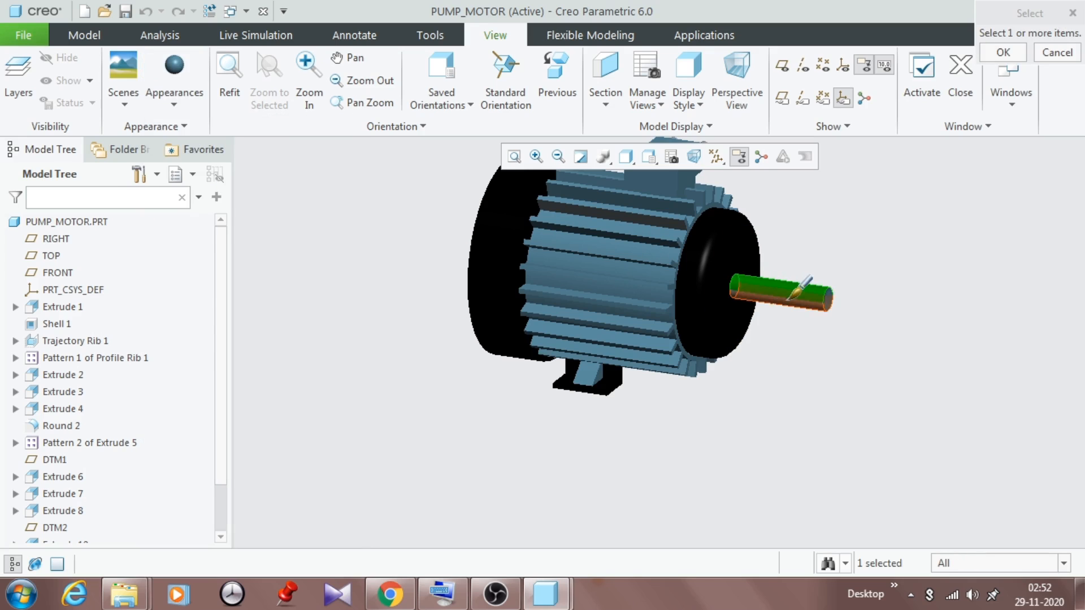
pyautogui.keyDown('ctrl'); pyautogui.click(826, 297); pyautogui.keyUp('ctrl')
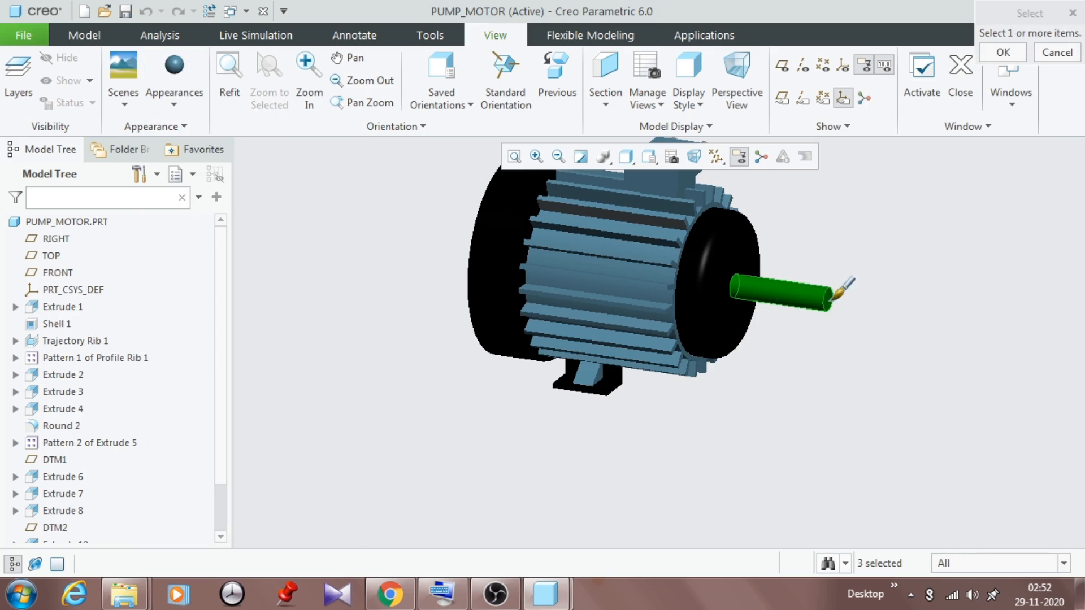
pyautogui.click(1003, 52)
pyautogui.scroll(-3, 767, 287)
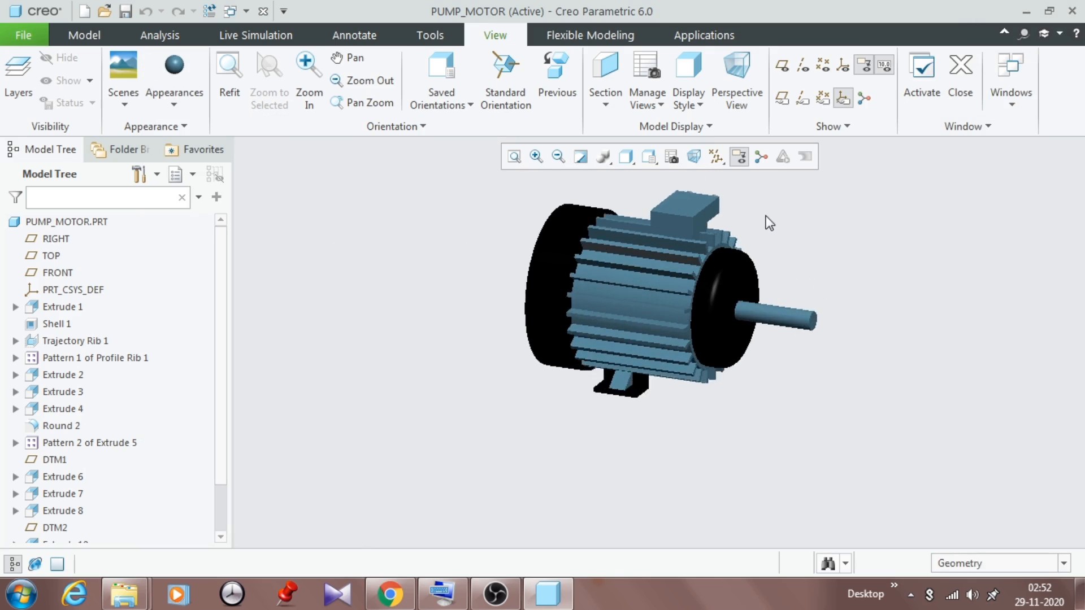
pyautogui.scroll(-2, 768, 224)
pyautogui.scroll(2, 777, 249)
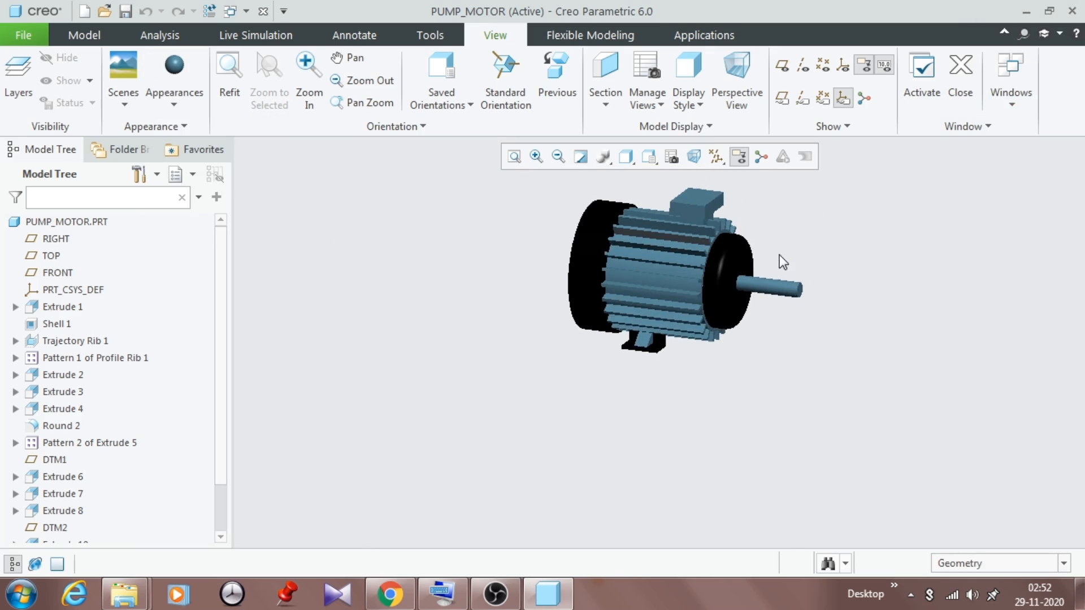
pyautogui.scroll(-3, 771, 259)
pyautogui.scroll(1, 765, 272)
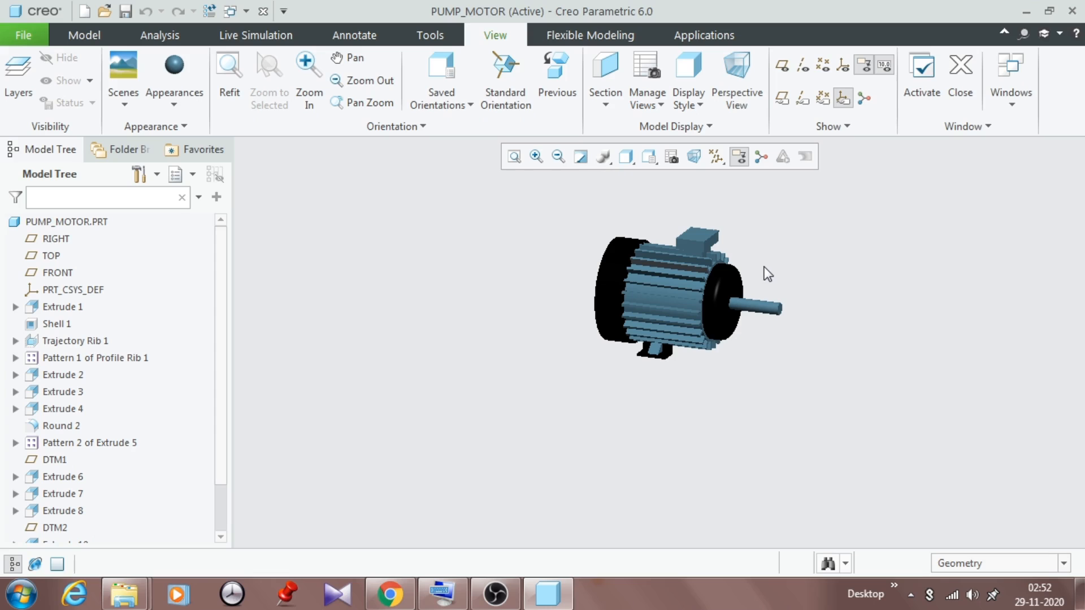